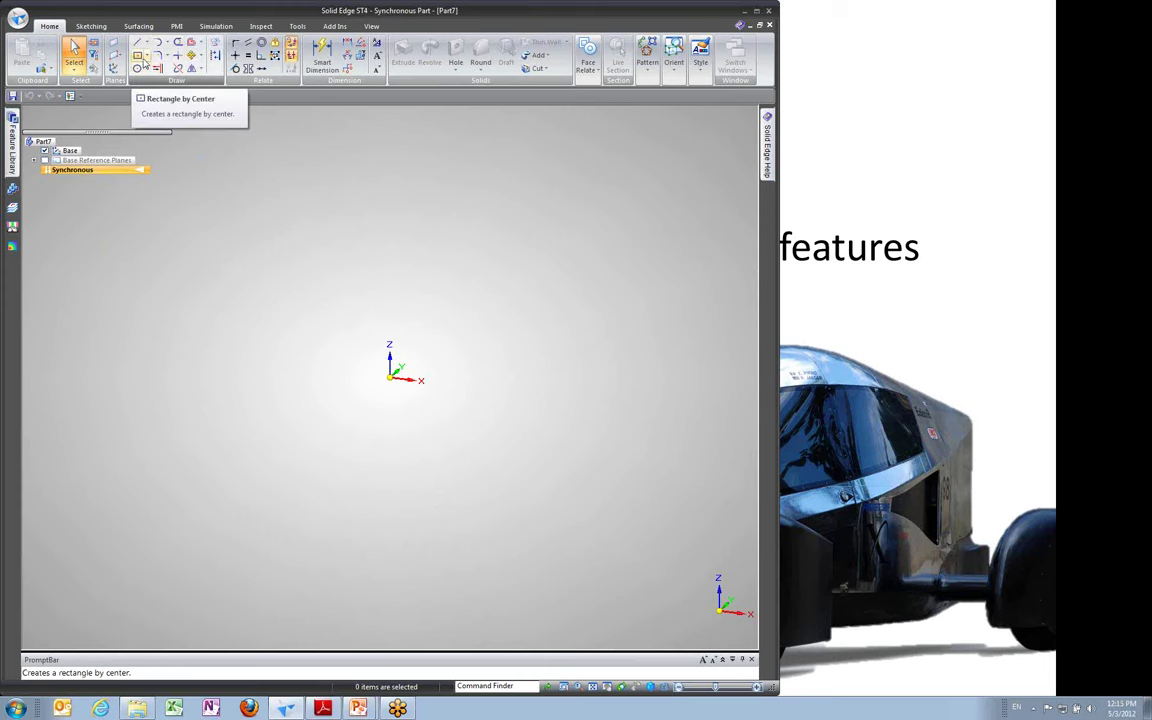
# Sketch a center rectangle about 3.27 in high on the vertical XZ plane, on the negative X side above the origin
pyautogui.click(141, 57)
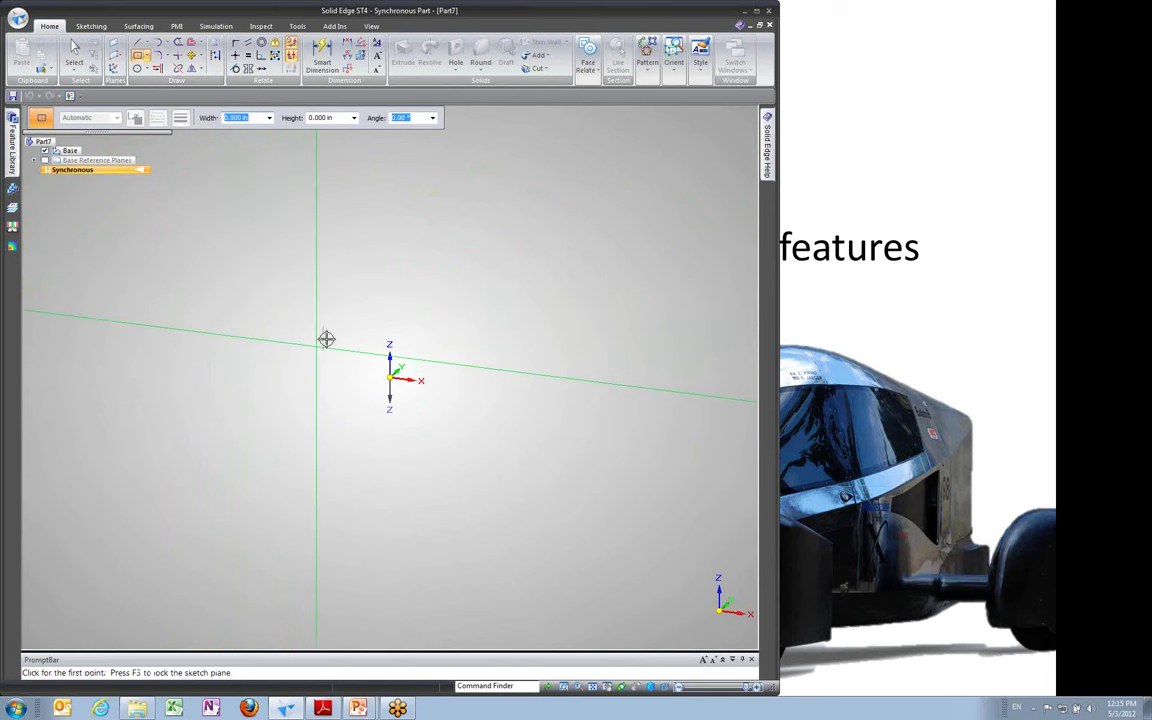
pyautogui.click(221, 297)
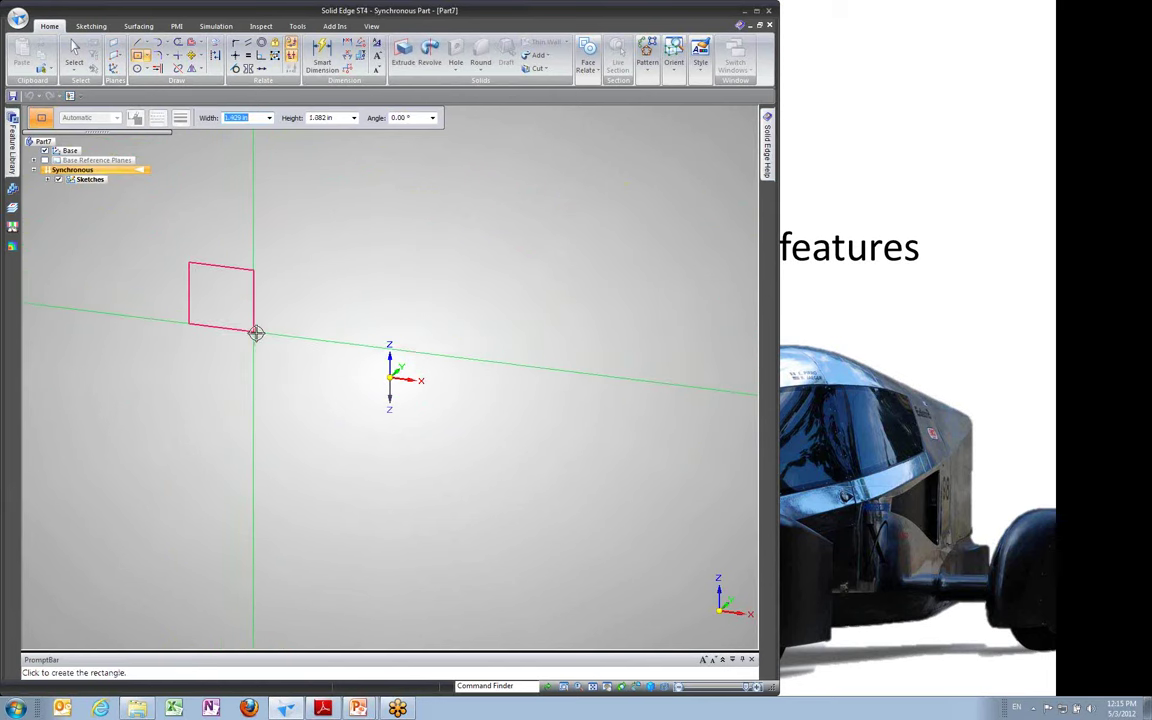
pyautogui.click(320, 378)
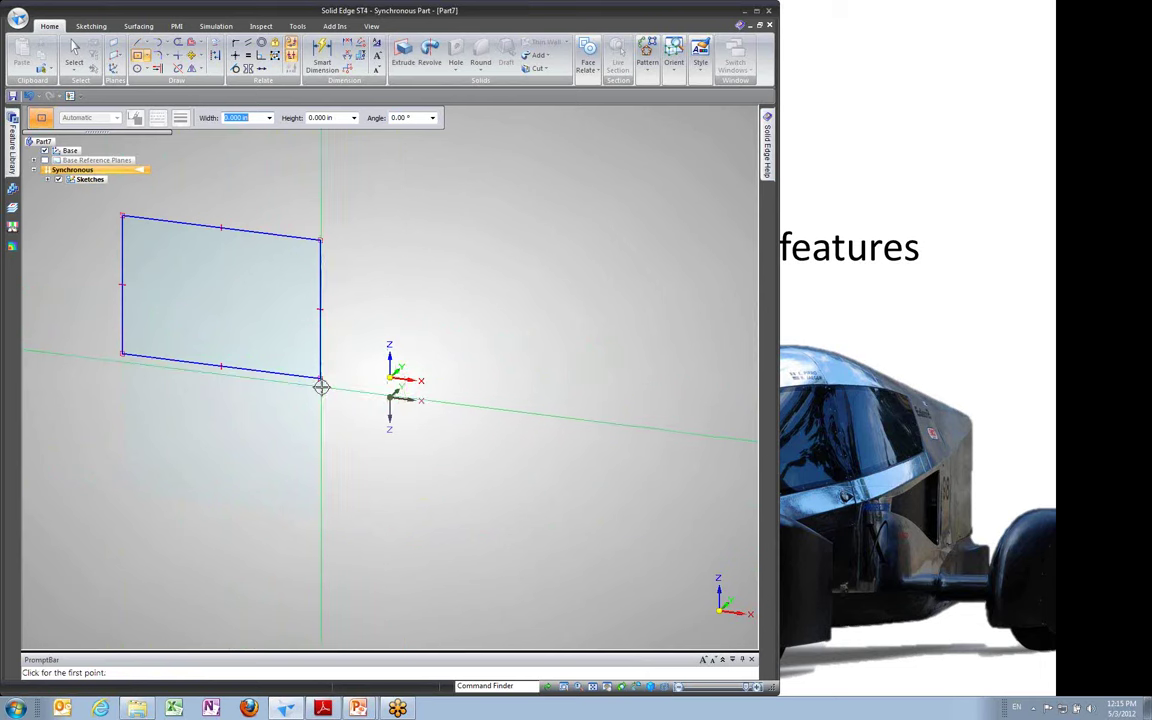
pyautogui.moveTo(327, 401); pyautogui.dragTo(325, 470, button='middle')
# Switch to Adobe Reader's Fundamentals Definitions and Keyboard.pdf to consult the view commands, and try out rotating the model view
pyautogui.moveTo(322, 708)
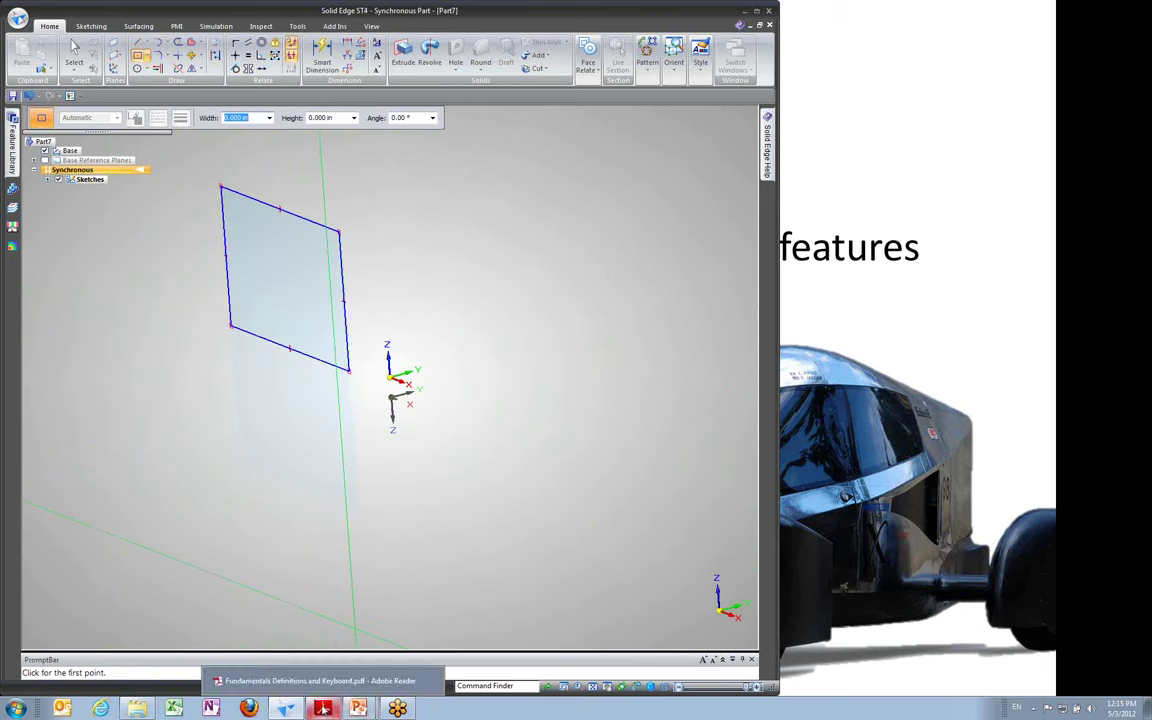
pyautogui.click(290, 650)
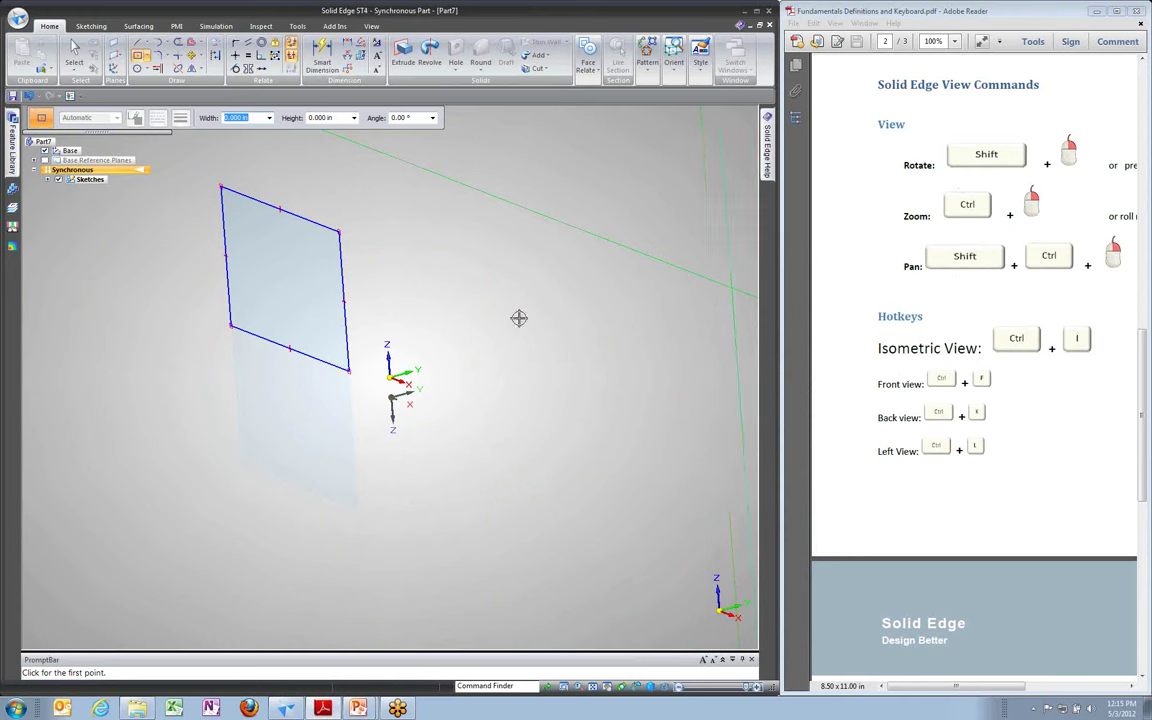
pyautogui.moveTo(413, 347)
pyautogui.keyDown('shift'); pyautogui.mouseDown(button='middle')
pyautogui.moveTo(483, 324)
pyautogui.moveTo(548, 327)
pyautogui.moveTo(473, 335)
pyautogui.mouseUp(button='middle'); pyautogui.keyUp('shift')
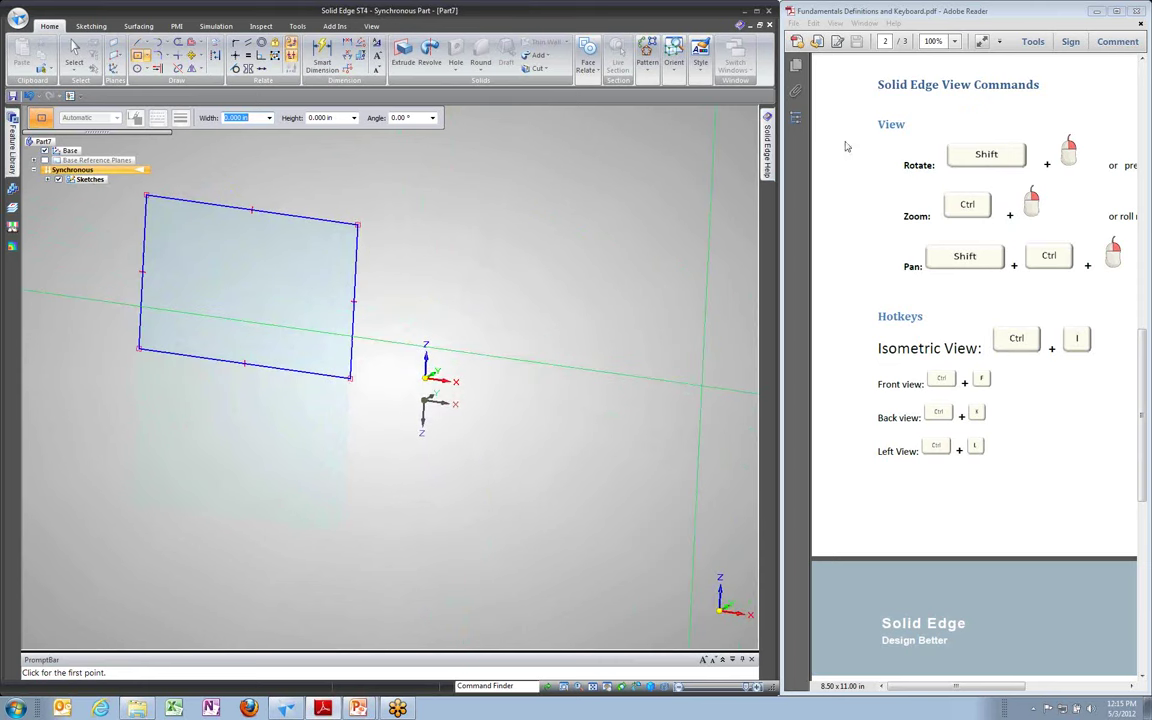
pyautogui.moveTo(480, 289)
pyautogui.mouseDown(button='middle')
pyautogui.moveTo(463, 333)
pyautogui.moveTo(468, 309)
pyautogui.moveTo(453, 319)
pyautogui.moveTo(420, 284)
pyautogui.mouseUp(button='middle')
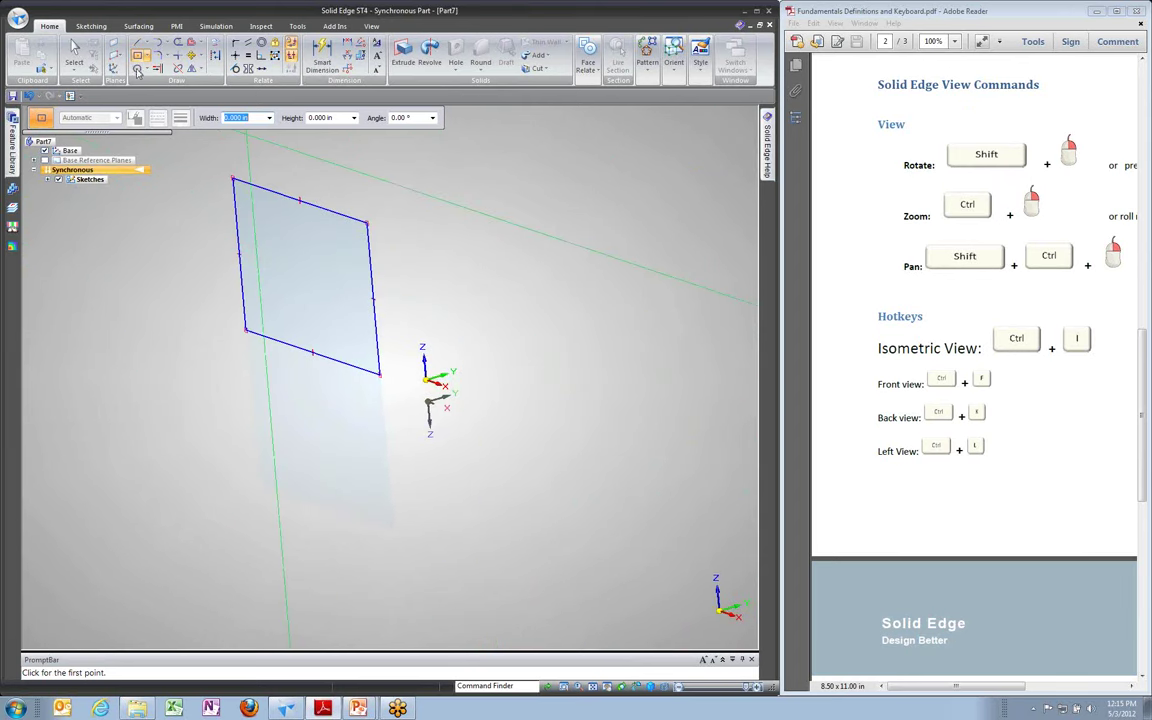
# Sketch a 10 in diameter circle on the horizontal XY plane, centered on the positive X side of the origin
pyautogui.click(137, 70)
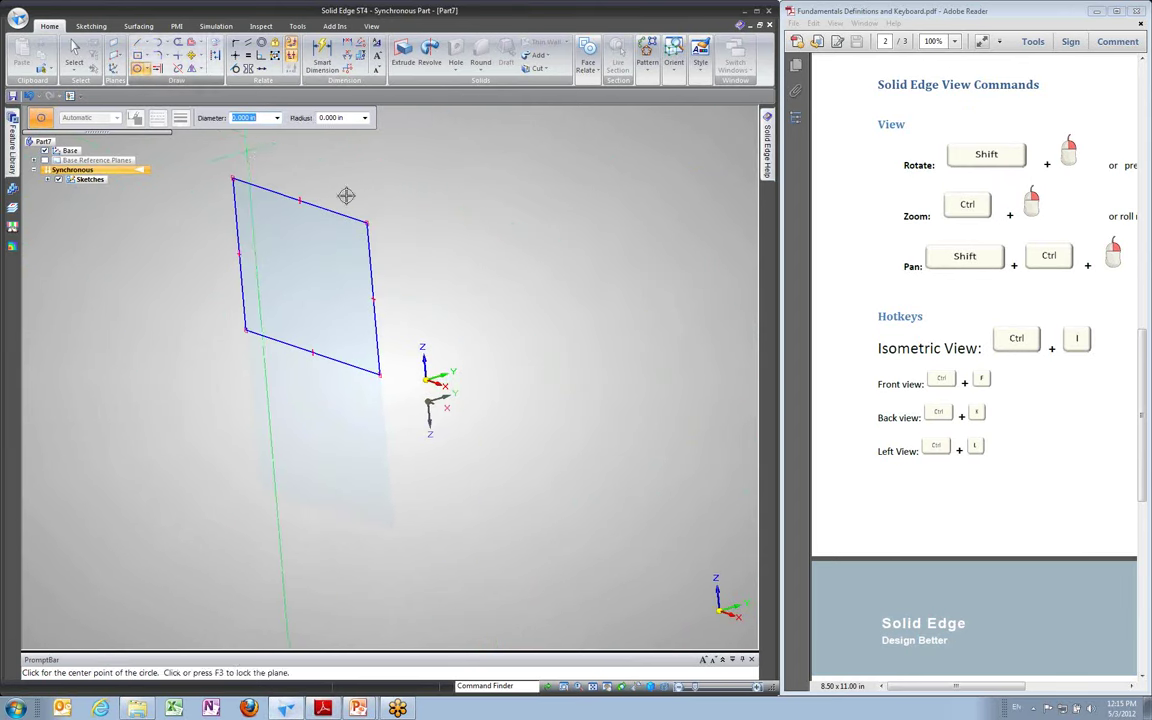
pyautogui.moveTo(463, 257)
pyautogui.mouseDown(button='middle')
pyautogui.moveTo(558, 303)
pyautogui.moveTo(576, 270)
pyautogui.moveTo(560, 270)
pyautogui.moveTo(481, 354)
pyautogui.mouseUp(button='middle')
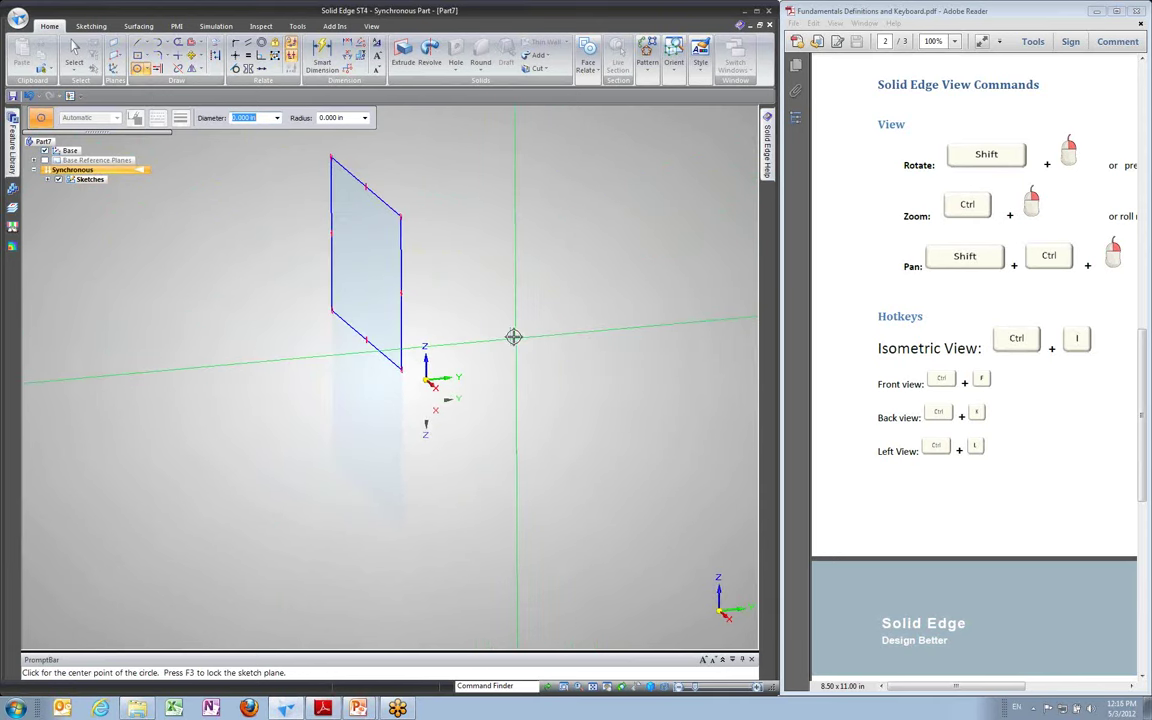
pyautogui.moveTo(568, 288)
pyautogui.mouseDown(button='middle')
pyautogui.moveTo(548, 278)
pyautogui.moveTo(571, 285)
pyautogui.moveTo(582, 315)
pyautogui.moveTo(563, 342)
pyautogui.mouseUp(button='middle')
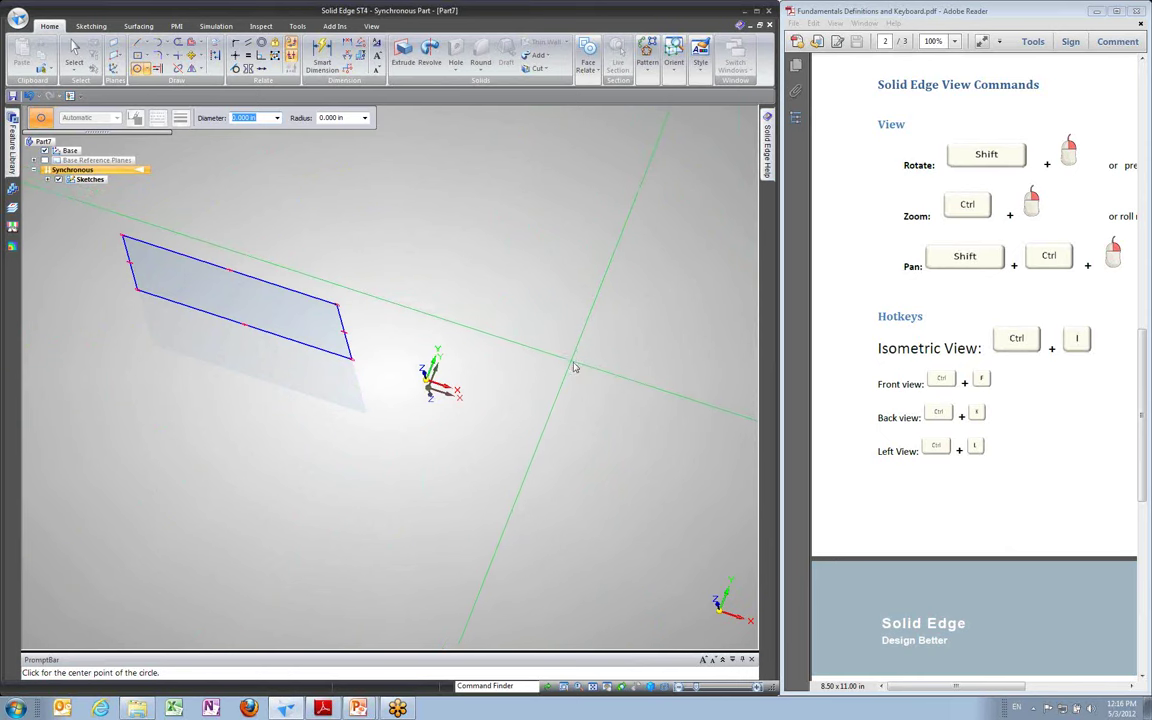
pyautogui.click(571, 361)
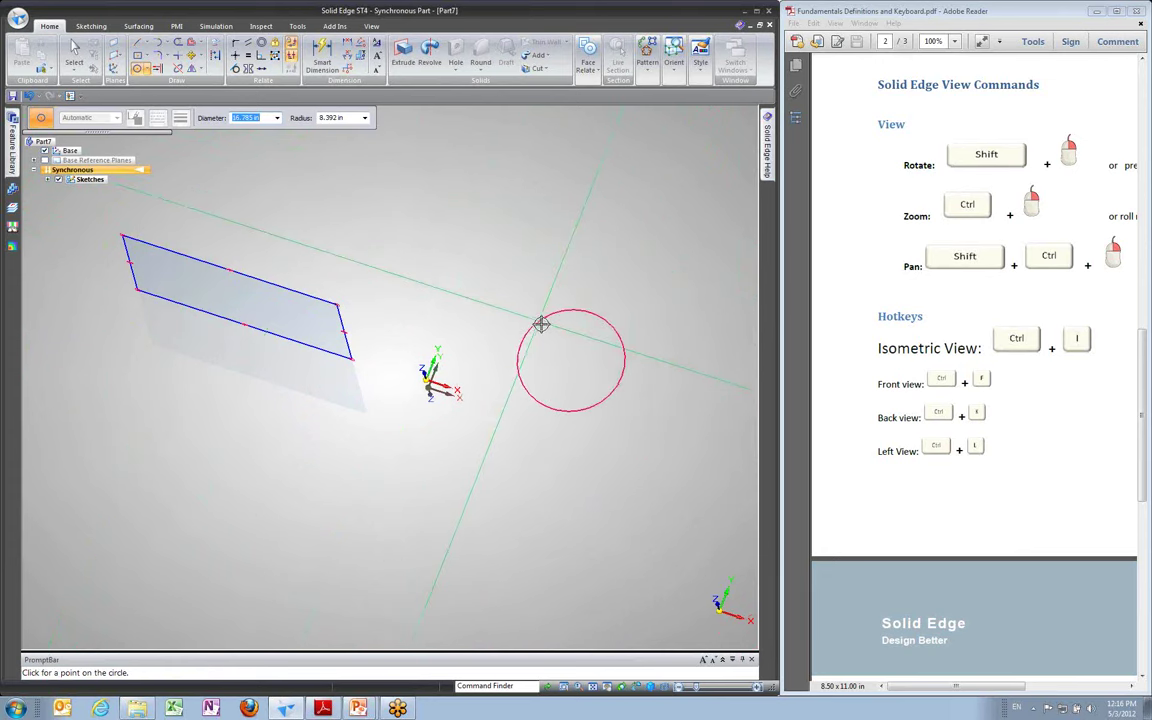
pyautogui.write('10')
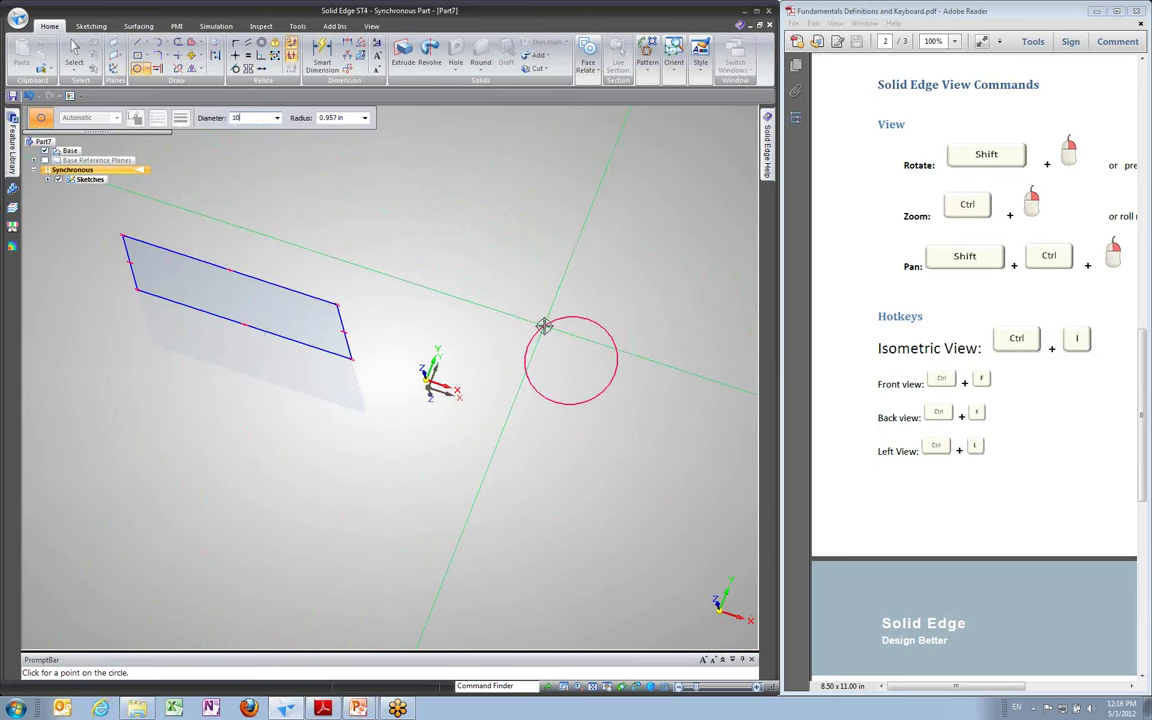
pyautogui.press('Return')
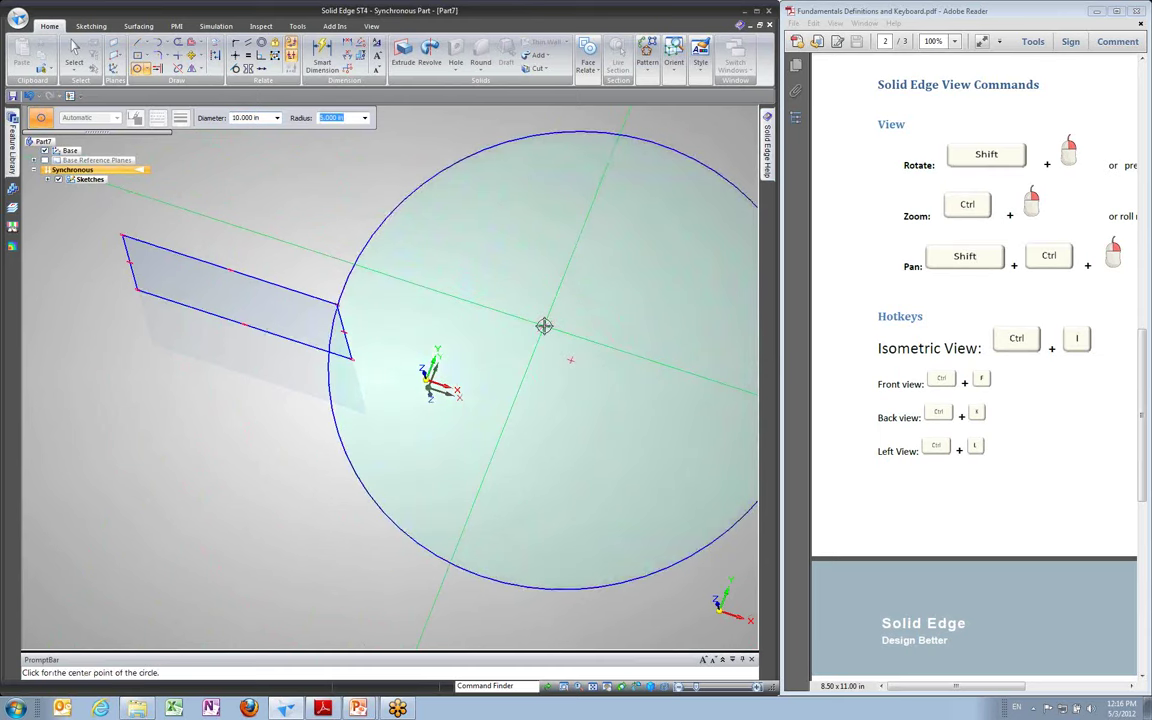
pyautogui.moveTo(543, 321)
pyautogui.keyDown('shift'); pyautogui.mouseDown(button='middle')
pyautogui.moveTo(494, 280)
pyautogui.moveTo(517, 256)
pyautogui.moveTo(505, 248)
pyautogui.mouseUp(button='middle'); pyautogui.keyUp('shift')
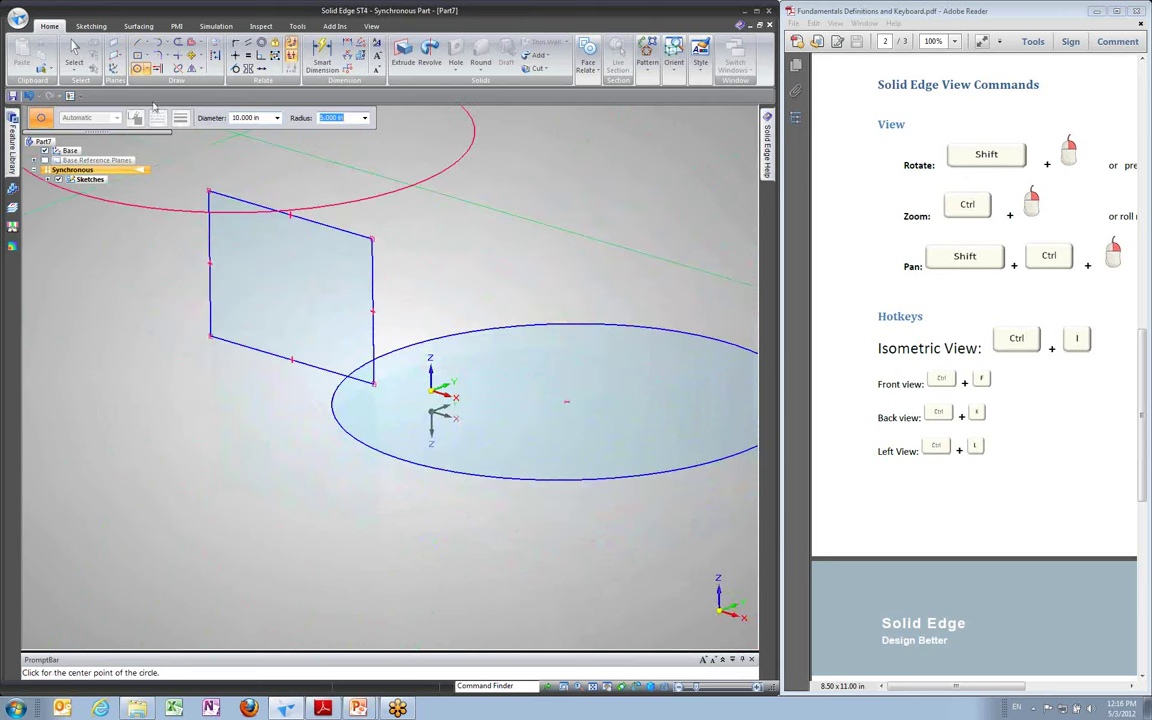
pyautogui.click(74, 52)
# Examine the rectangle and circle sketches and their shaded regions from several angles and zoom levels
pyautogui.moveTo(631, 287)
pyautogui.keyDown('shift'); pyautogui.mouseDown(button='middle')
pyautogui.moveTo(532, 283)
pyautogui.moveTo(473, 260)
pyautogui.moveTo(476, 274)
pyautogui.moveTo(386, 260)
pyautogui.mouseUp(button='middle'); pyautogui.keyUp('shift')
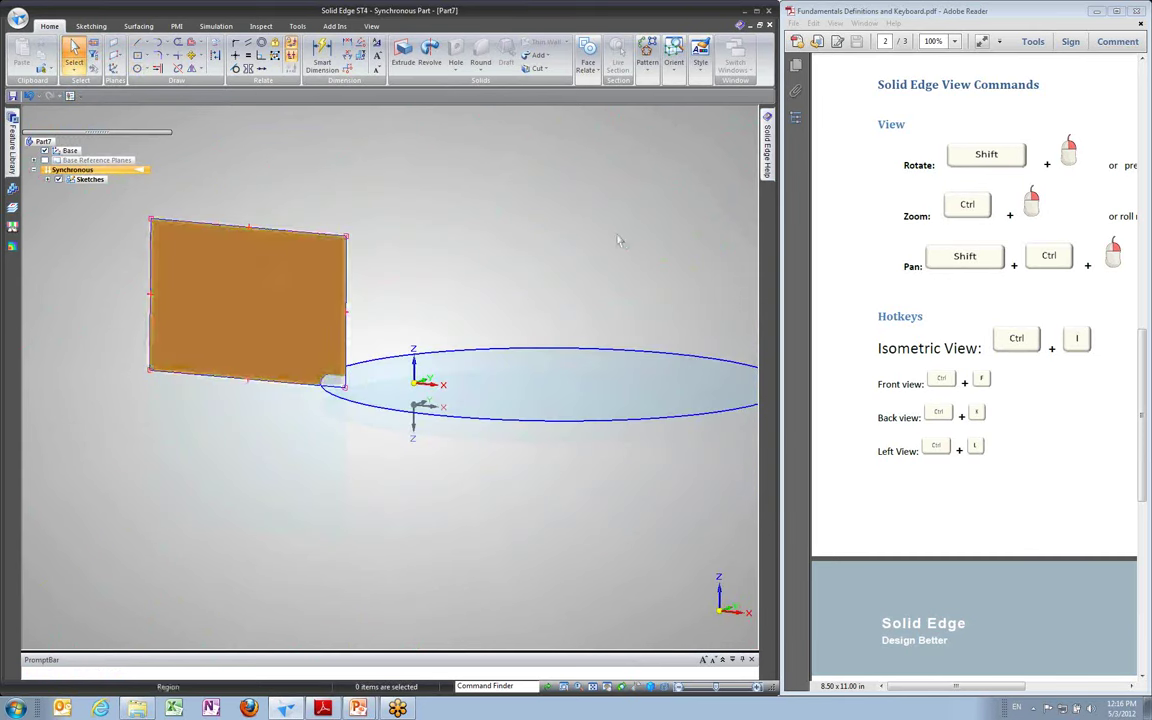
pyautogui.keyDown('shift'); pyautogui.moveTo(617, 239); pyautogui.dragTo(514, 343, button='middle'); pyautogui.keyUp('shift')
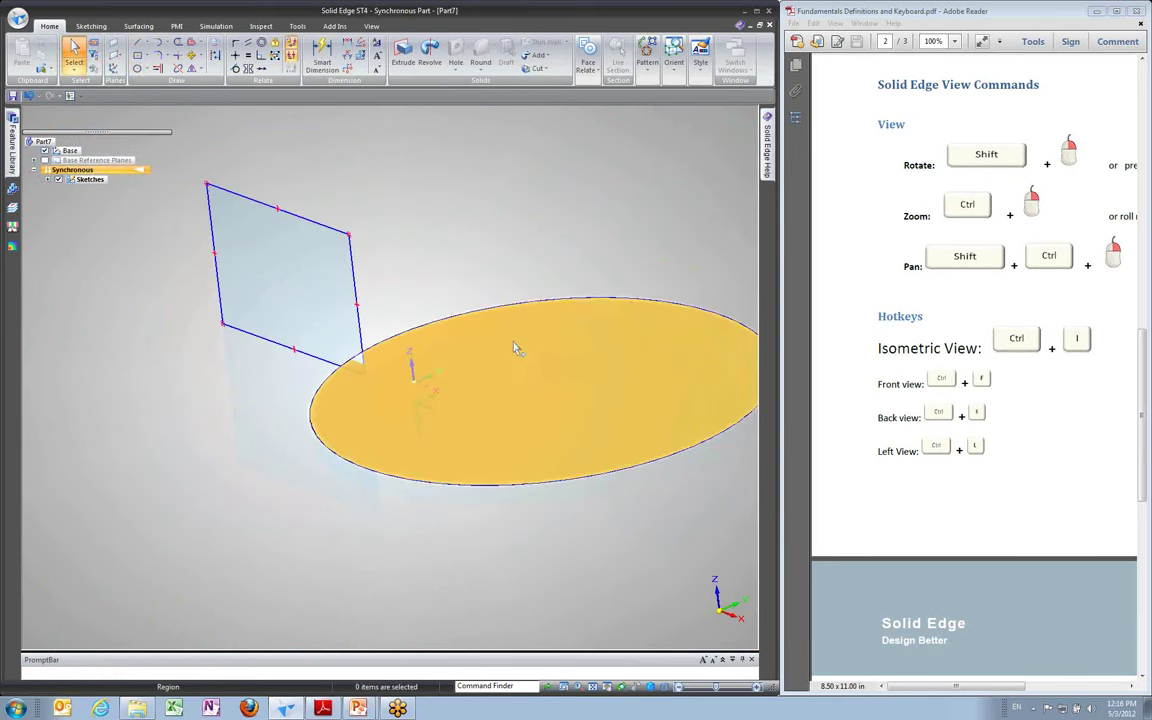
pyautogui.moveTo(434, 286); pyautogui.dragTo(441, 290, button='middle')
pyautogui.scroll(-3, 440, 290)
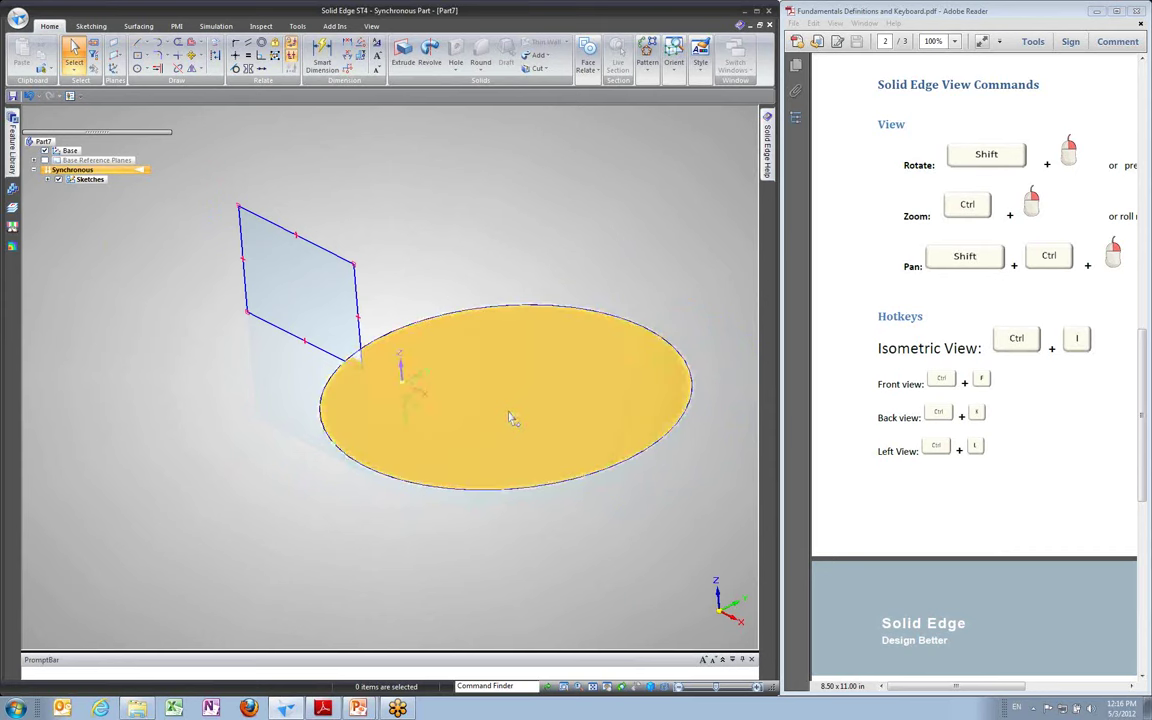
pyautogui.moveTo(321, 334); pyautogui.dragTo(280, 314, button='middle')
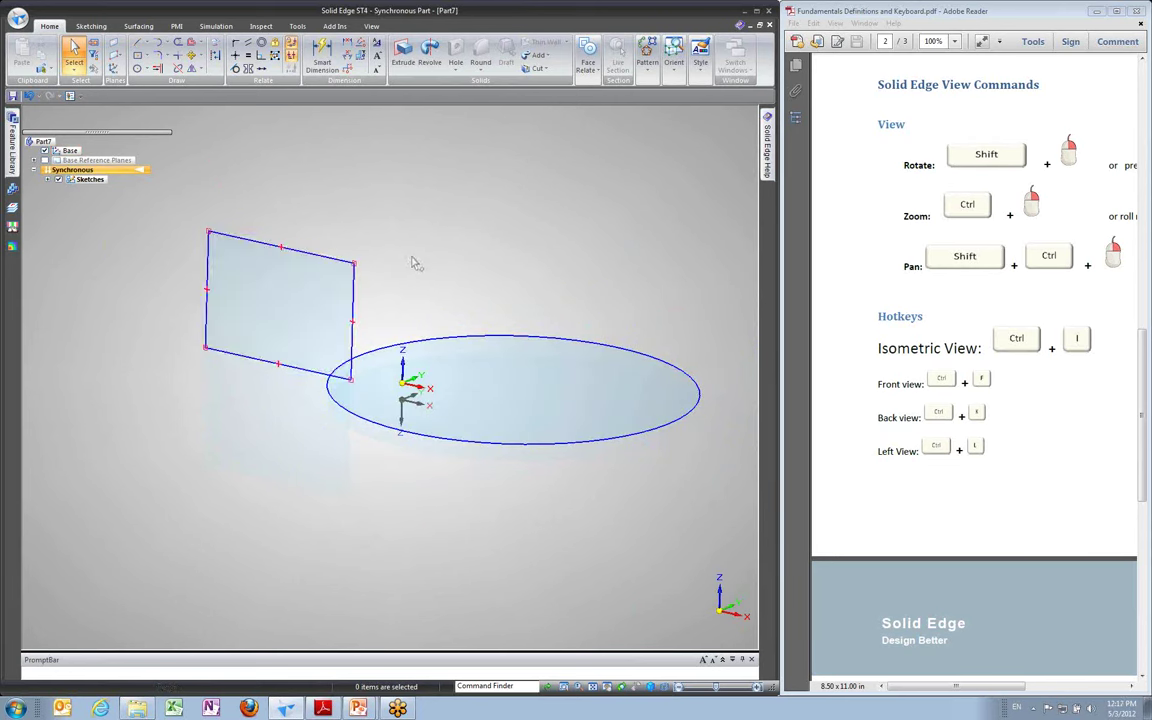
pyautogui.scroll(2, 413, 285)
pyautogui.scroll(1, 414, 292)
pyautogui.scroll(-1, 412, 299)
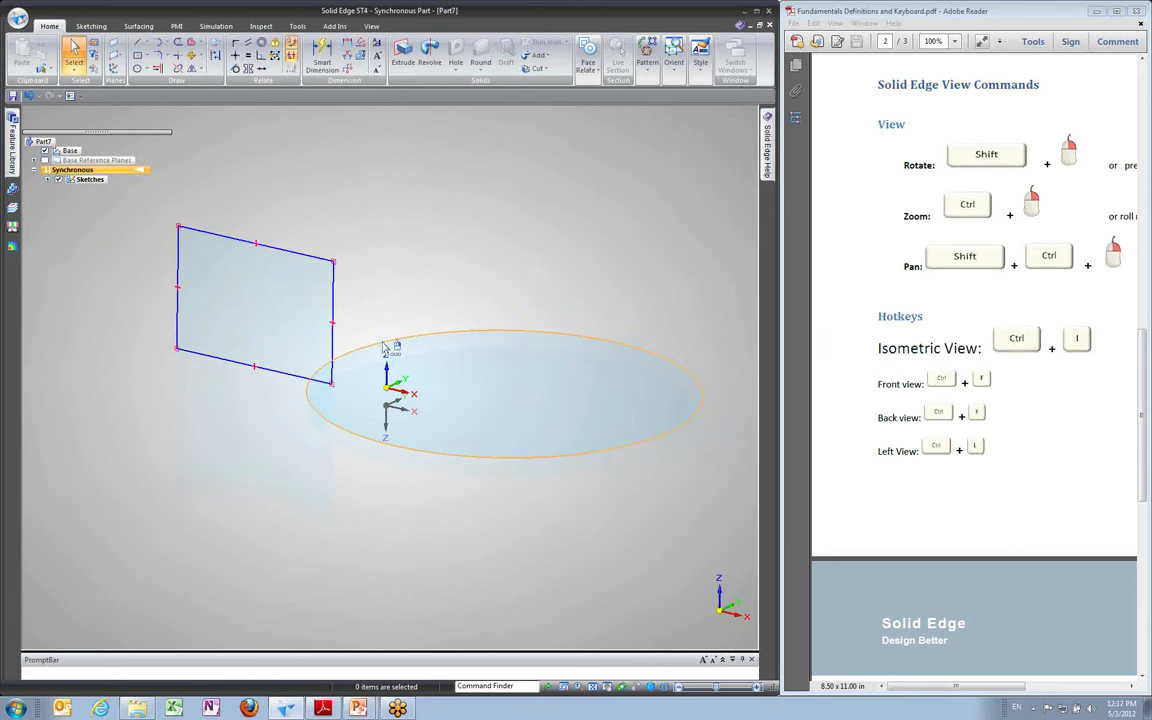
# Shrink the circle to about half its diameter and move it along X, away from the rectangle
pyautogui.click(384, 347)
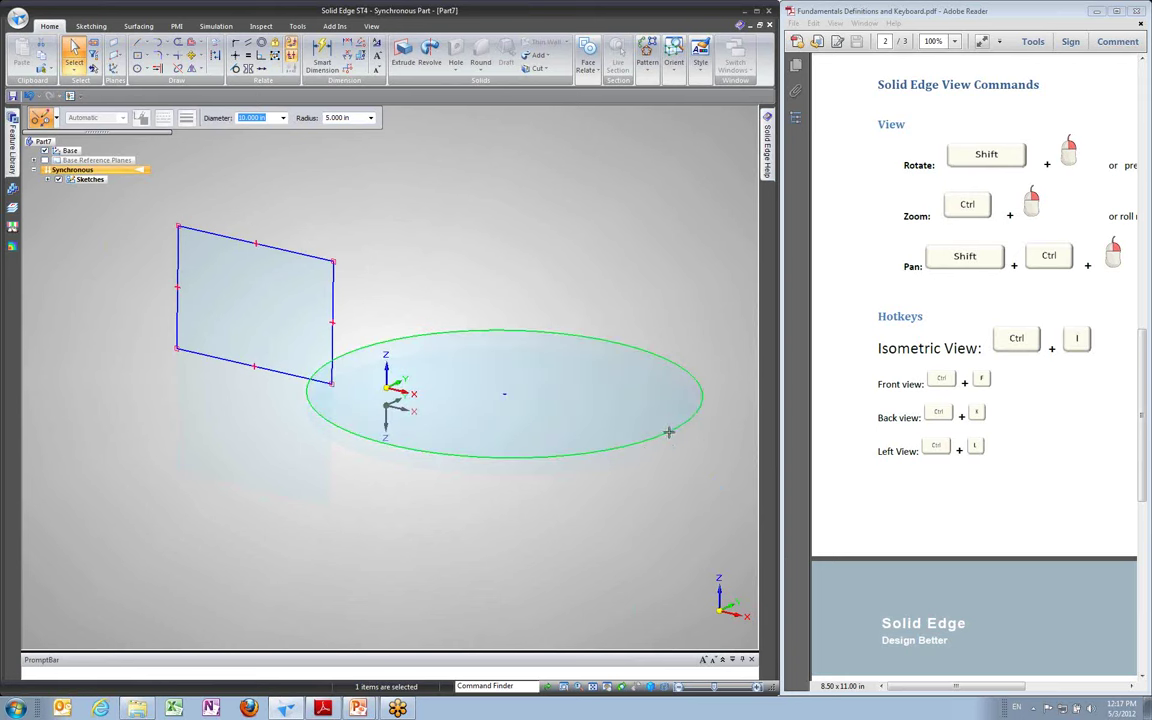
pyautogui.moveTo(669, 432); pyautogui.dragTo(586, 412)
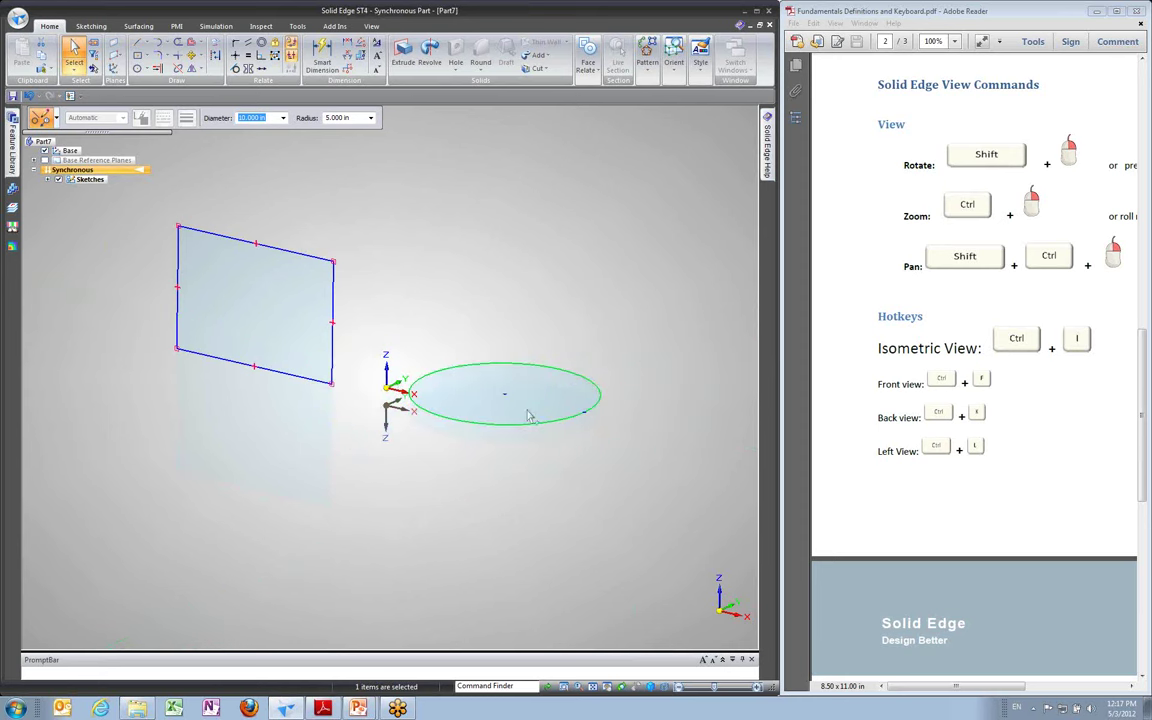
pyautogui.moveTo(523, 389)
pyautogui.mouseDown()
pyautogui.moveTo(576, 391)
pyautogui.moveTo(622, 411)
pyautogui.moveTo(653, 395)
pyautogui.mouseUp()
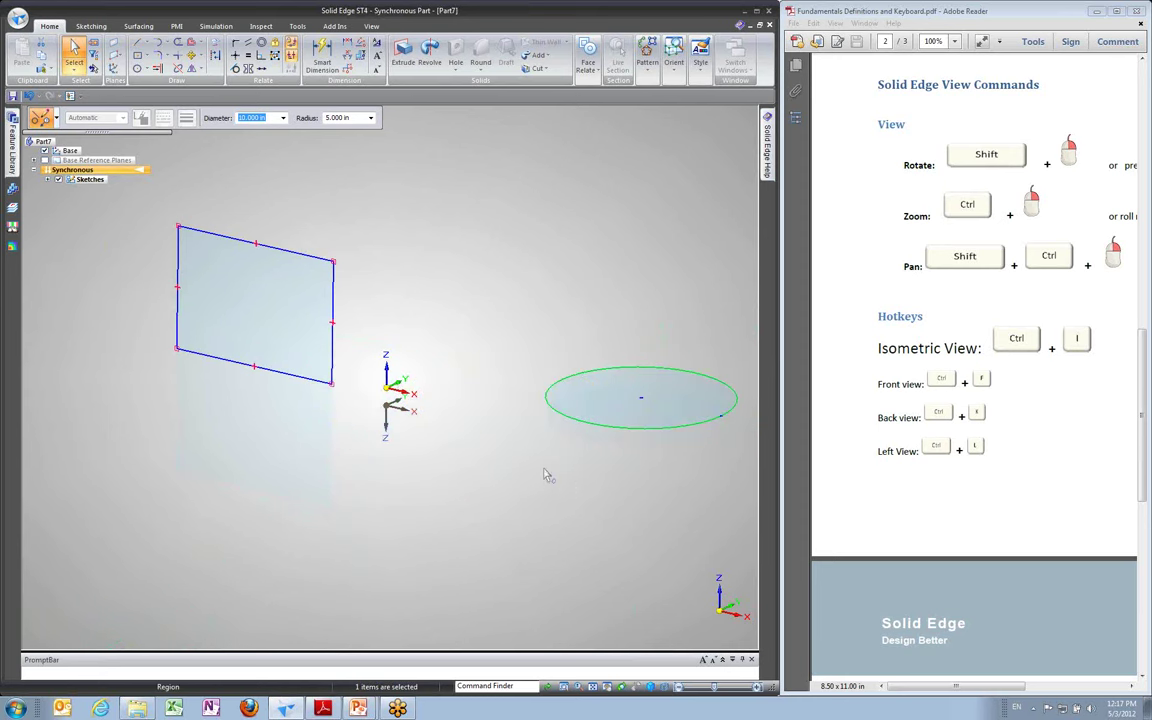
# Stretch the rectangle by its vertical edge nearest the origin and that edge's upper corner to about 4.95 in wide
pyautogui.click(333, 297)
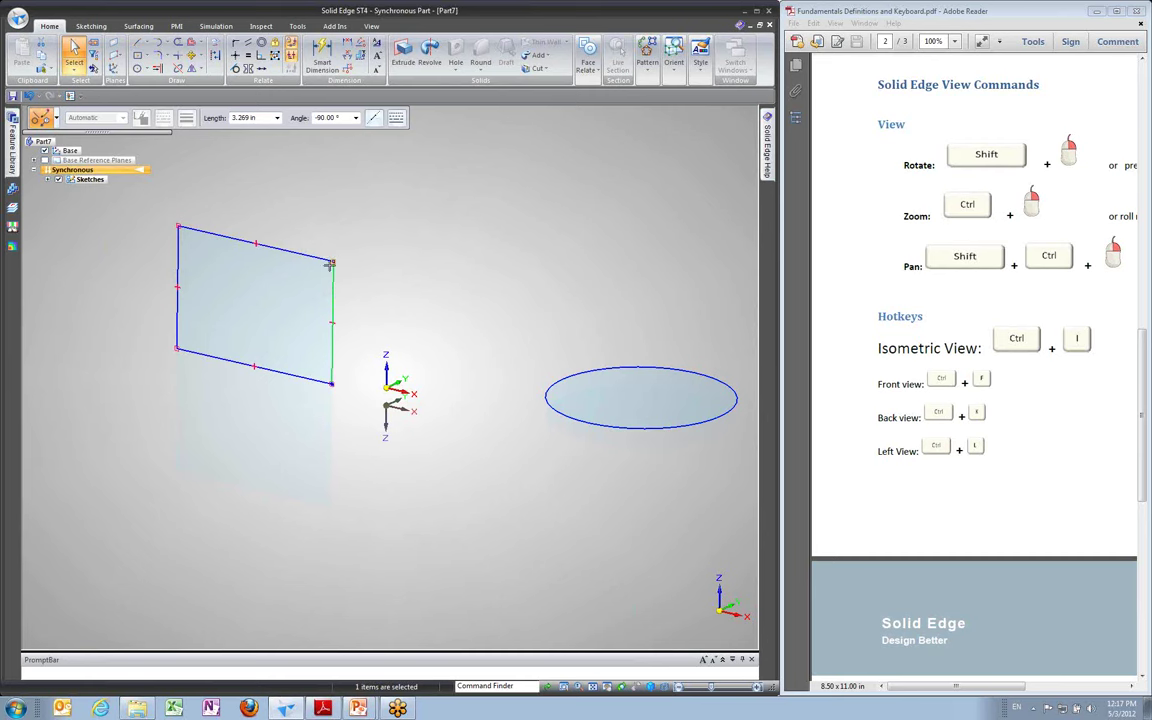
pyautogui.moveTo(340, 305)
pyautogui.mouseDown()
pyautogui.moveTo(320, 318)
pyautogui.moveTo(290, 311)
pyautogui.moveTo(356, 314)
pyautogui.mouseUp()
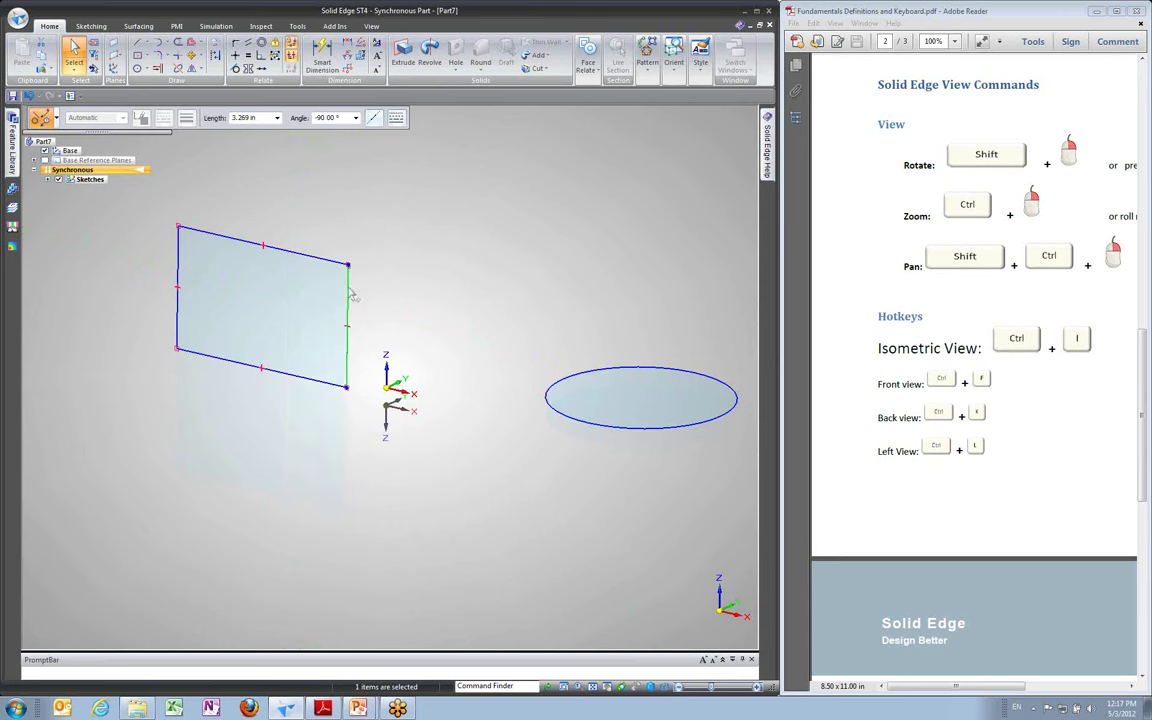
pyautogui.moveTo(347, 262); pyautogui.dragTo(312, 288)
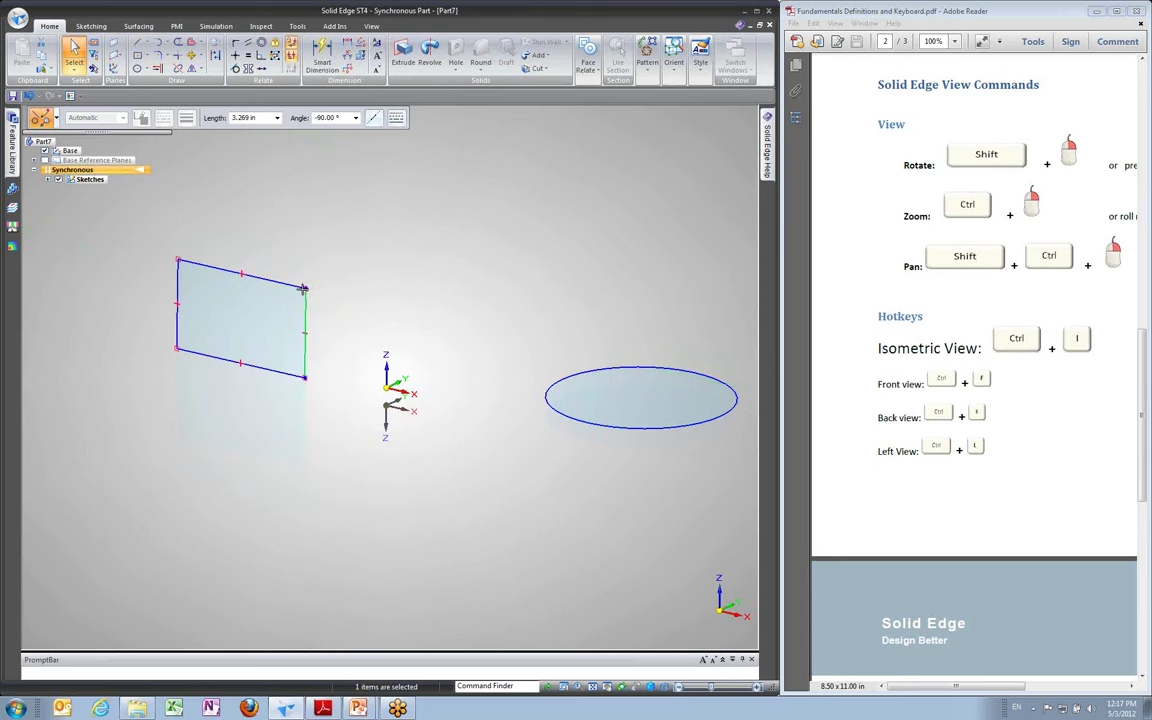
pyautogui.moveTo(310, 289); pyautogui.dragTo(342, 260)
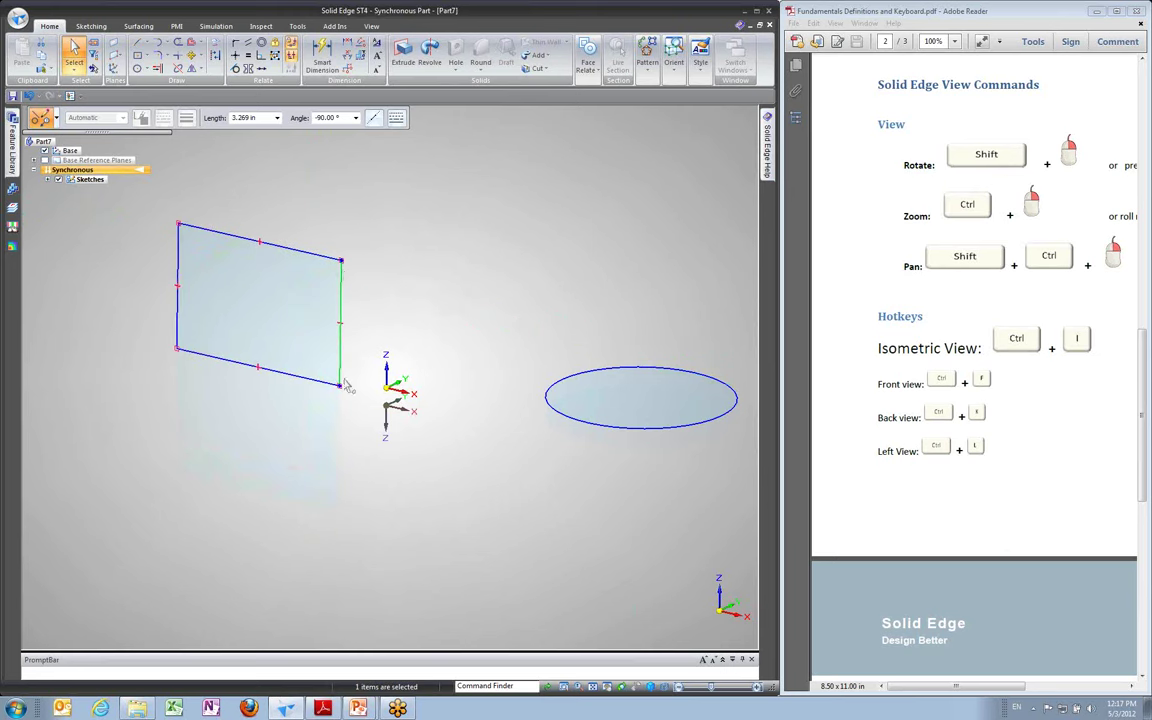
pyautogui.click(252, 224)
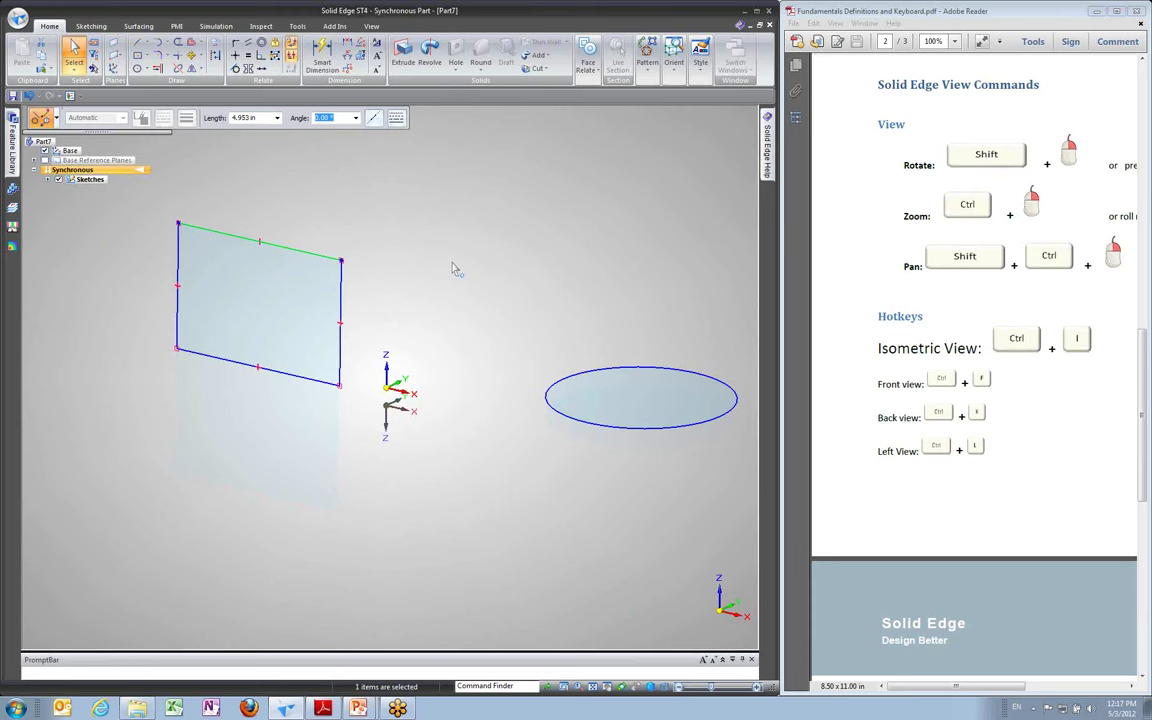
# Sketch a center rectangle about 3.15 in high on the vertical YZ plane, above the circle
pyautogui.keyDown('shift'); pyautogui.moveTo(463, 277); pyautogui.dragTo(395, 246, button='middle'); pyautogui.keyUp('shift')
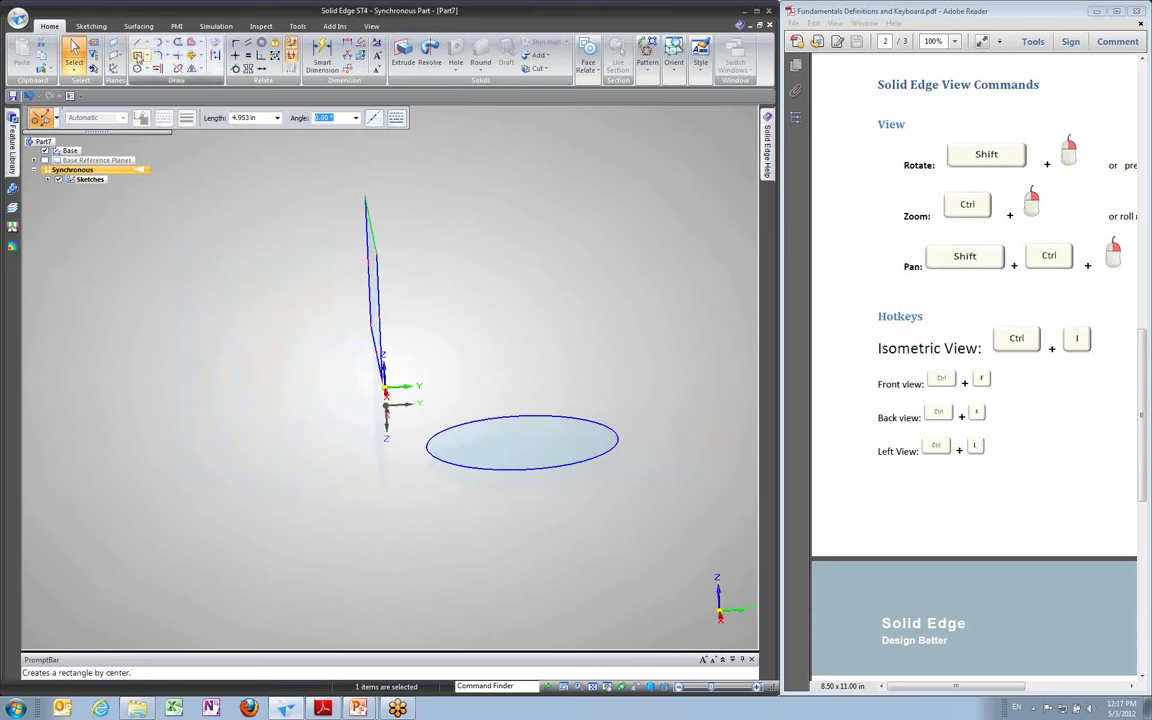
pyautogui.click(137, 55)
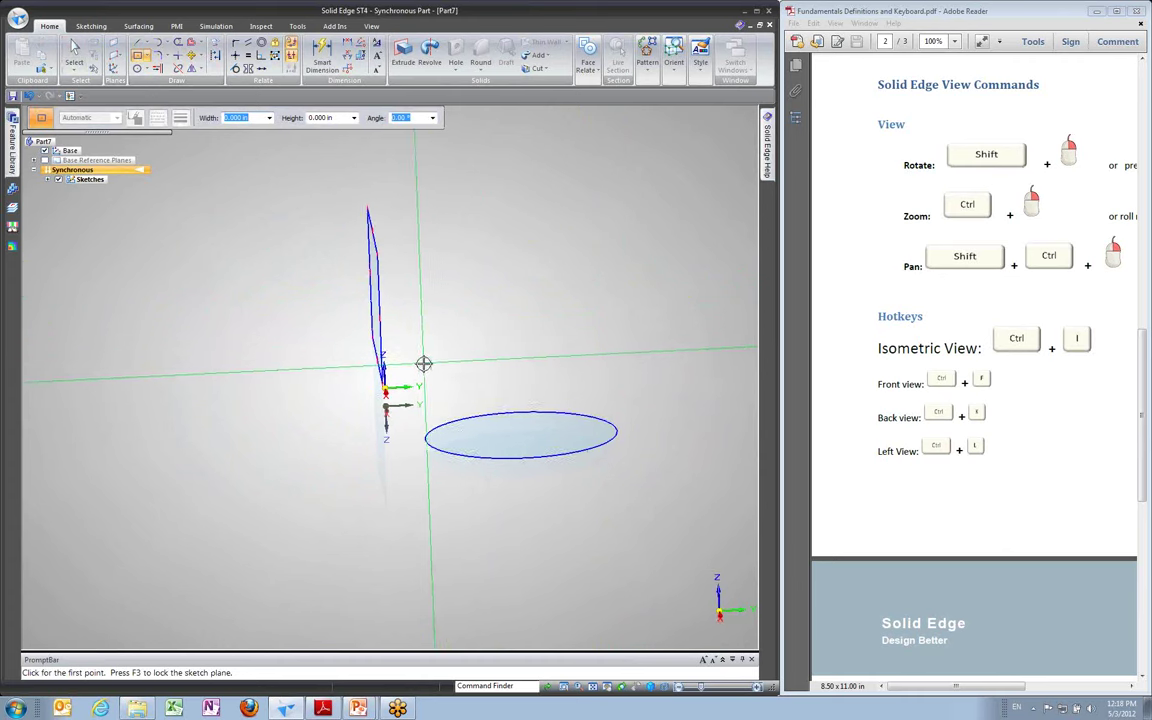
pyautogui.click(567, 270)
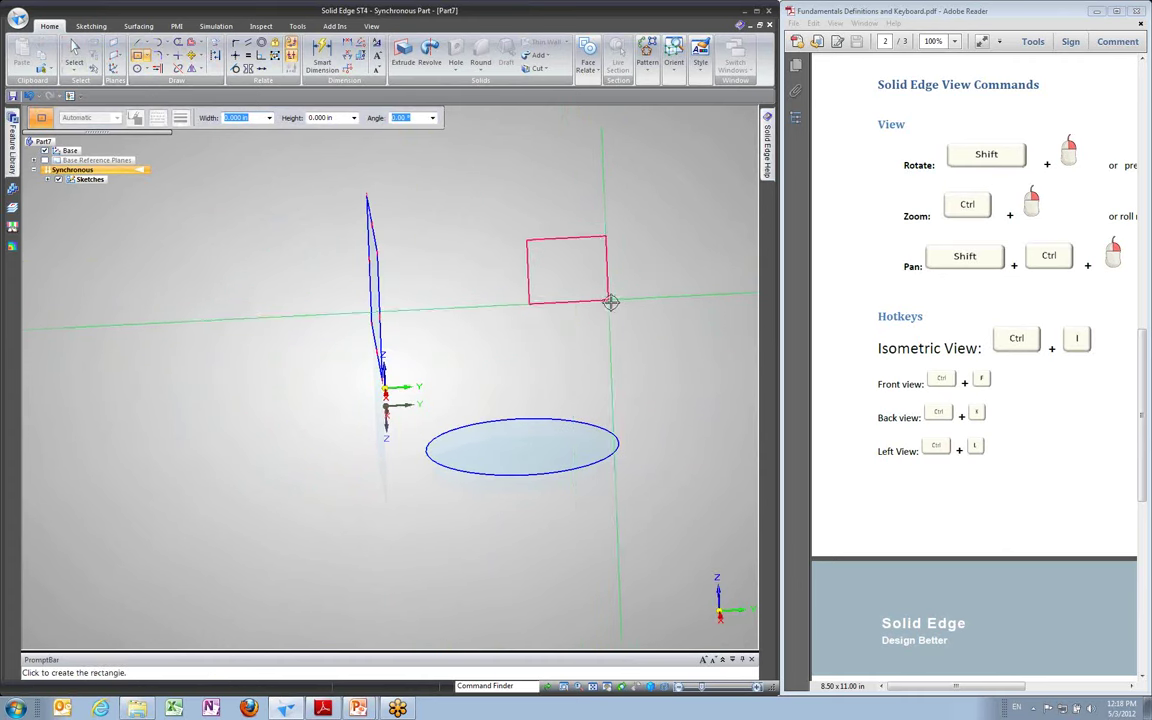
pyautogui.click(649, 327)
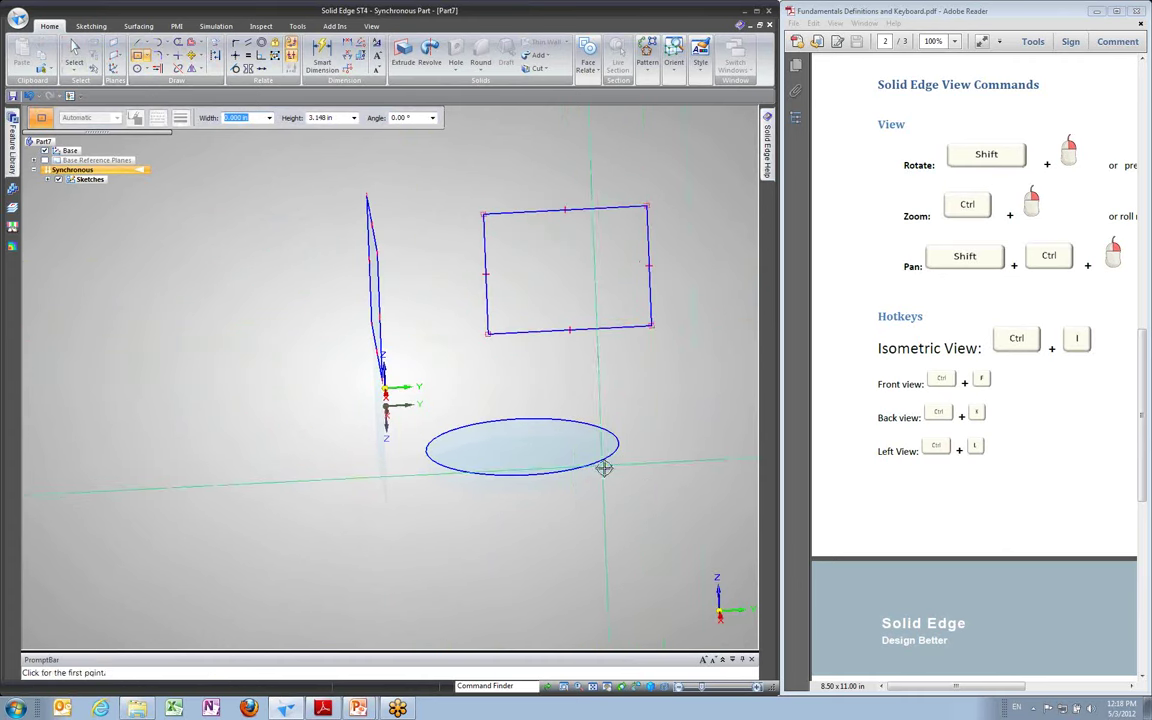
# Show the model in isometric view and expand the Sketches collection to review the individual sketches
pyautogui.hotkey('ctrl', 'i')
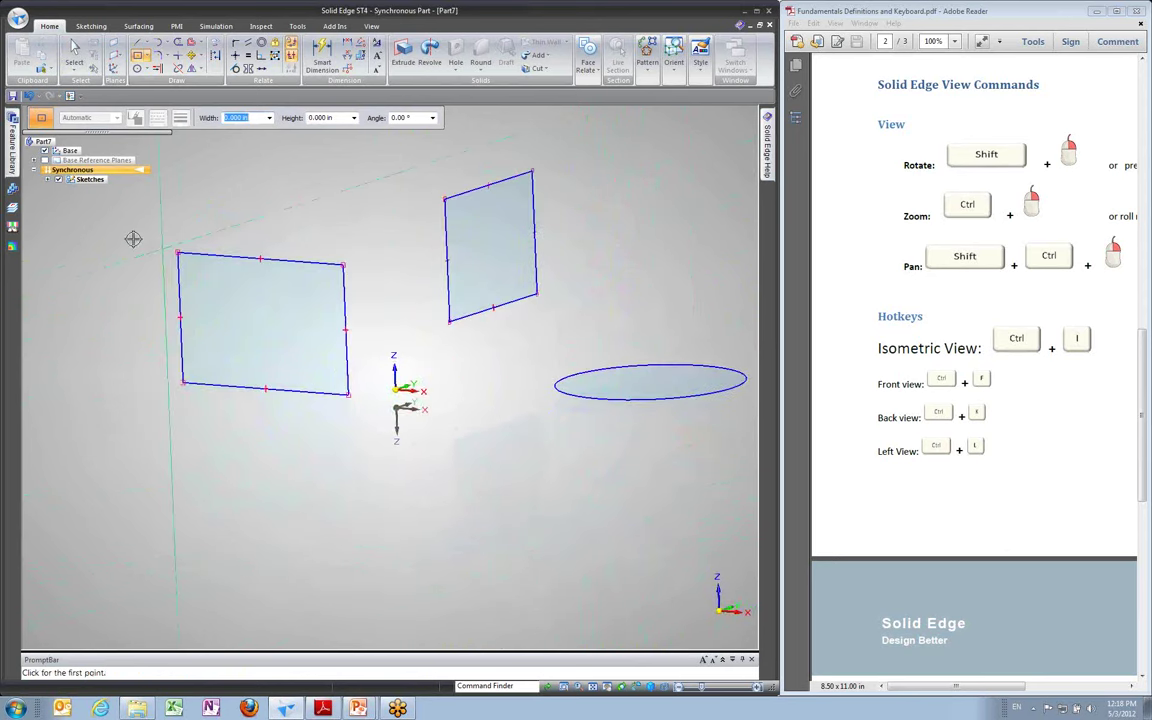
pyautogui.click(73, 52)
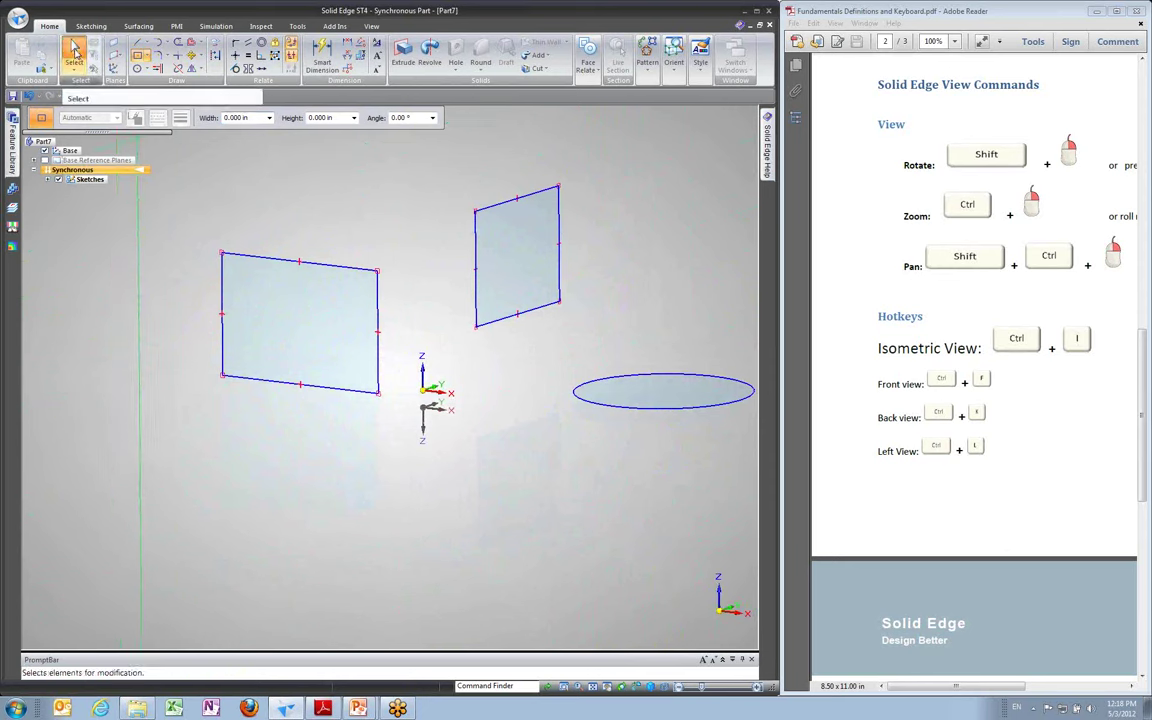
pyautogui.click(48, 180)
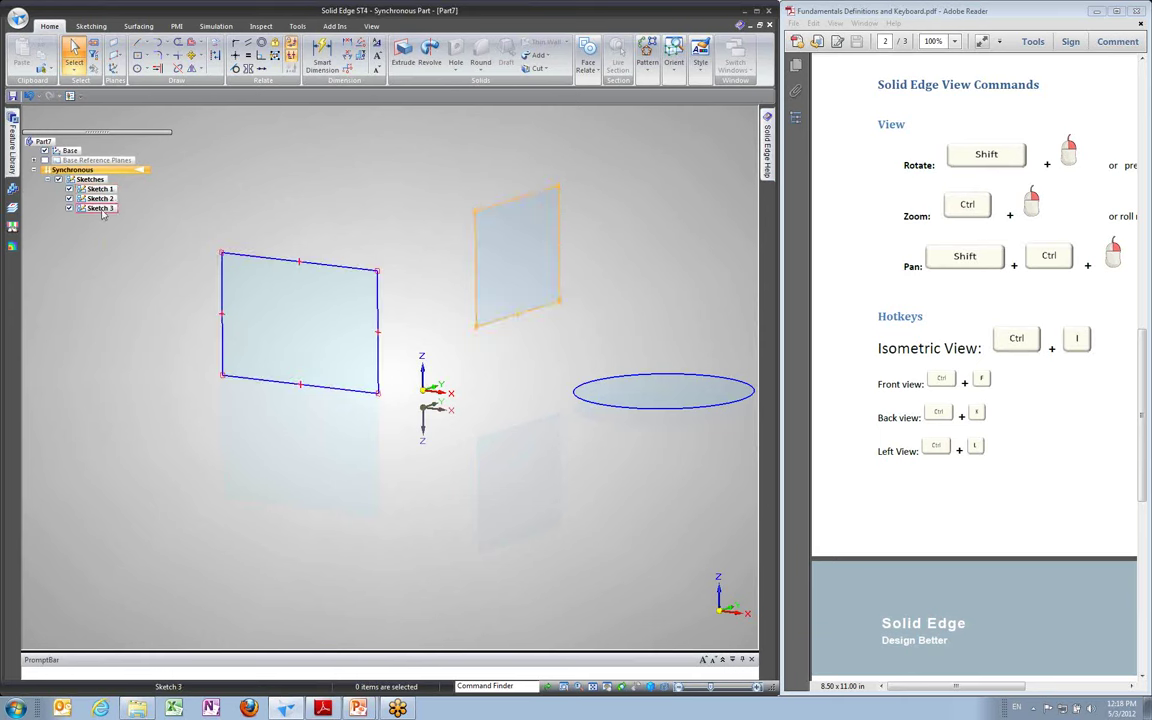
# Sketch a circle about 2.40 in in diameter on the XZ plane, beside the rectangle on the side away from the origin
pyautogui.moveTo(138, 290)
pyautogui.keyDown('shift'); pyautogui.mouseDown(button='middle')
pyautogui.moveTo(260, 265)
pyautogui.moveTo(352, 221)
pyautogui.moveTo(322, 350)
pyautogui.moveTo(275, 237)
pyautogui.moveTo(200, 150)
pyautogui.mouseUp(button='middle'); pyautogui.keyUp('shift')
pyautogui.click(137, 68)
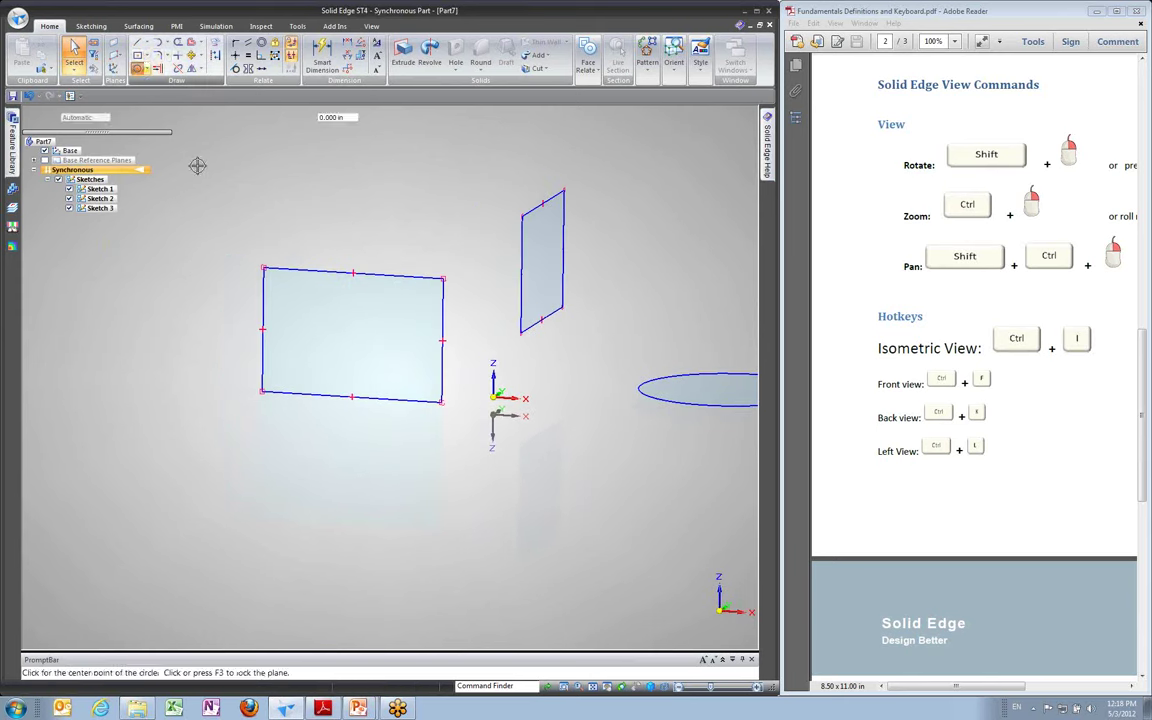
pyautogui.click(168, 300)
pyautogui.click(206, 324)
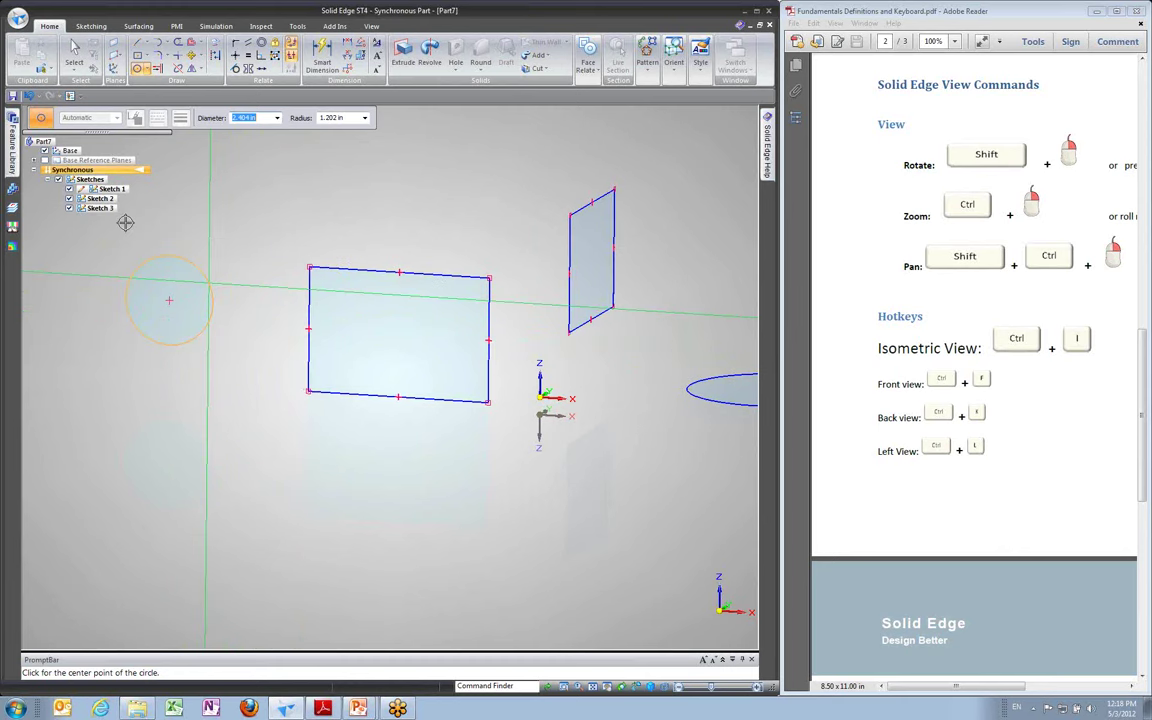
pyautogui.moveTo(106, 193); pyautogui.dragTo(168, 252, button='middle')
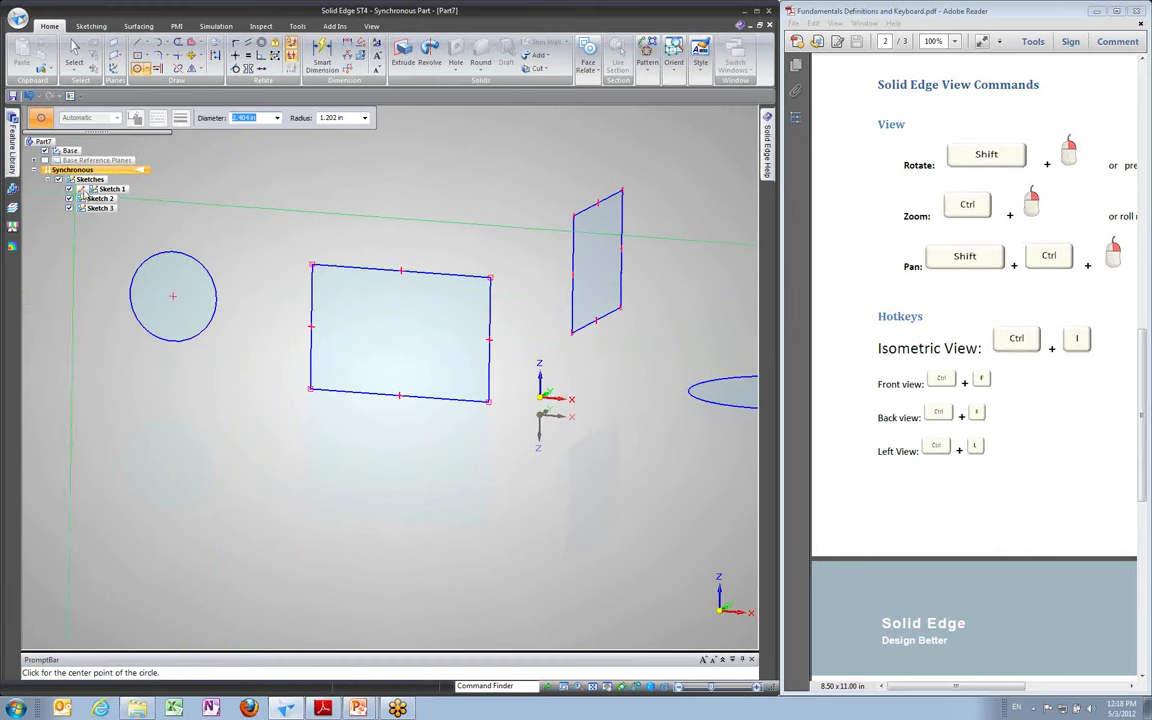
pyautogui.moveTo(293, 298)
pyautogui.mouseDown(button='middle')
pyautogui.moveTo(275, 319)
pyautogui.moveTo(296, 314)
pyautogui.mouseUp(button='middle')
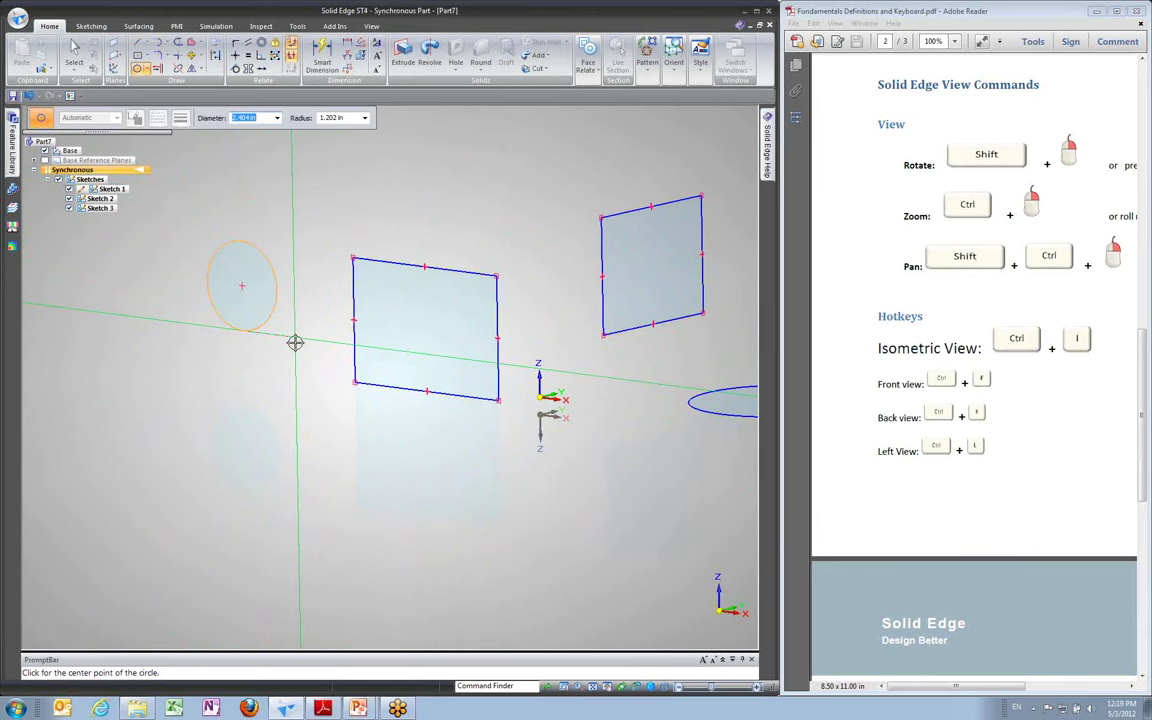
pyautogui.moveTo(296, 337); pyautogui.dragTo(295, 262, button='middle')
pyautogui.press('Escape')
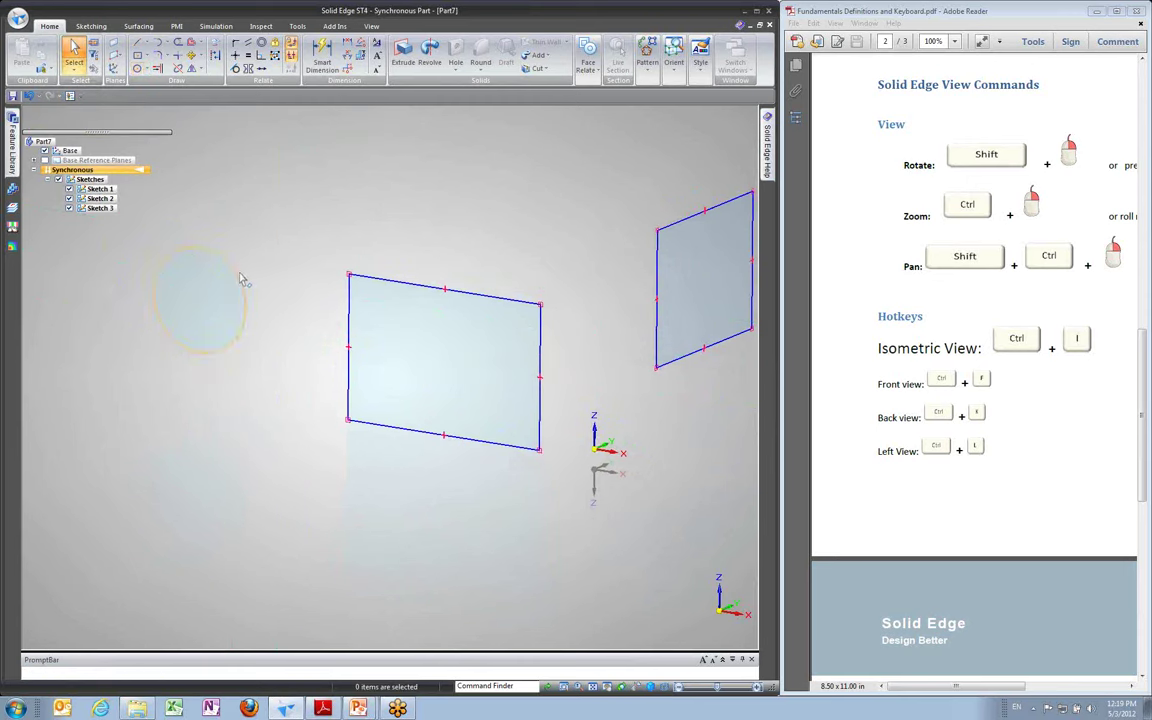
# Enlarge the new circle to about 2.53 in in diameter and move it perpendicular to its plane, toward negative Y, off the rectangle's plane
pyautogui.click(241, 280)
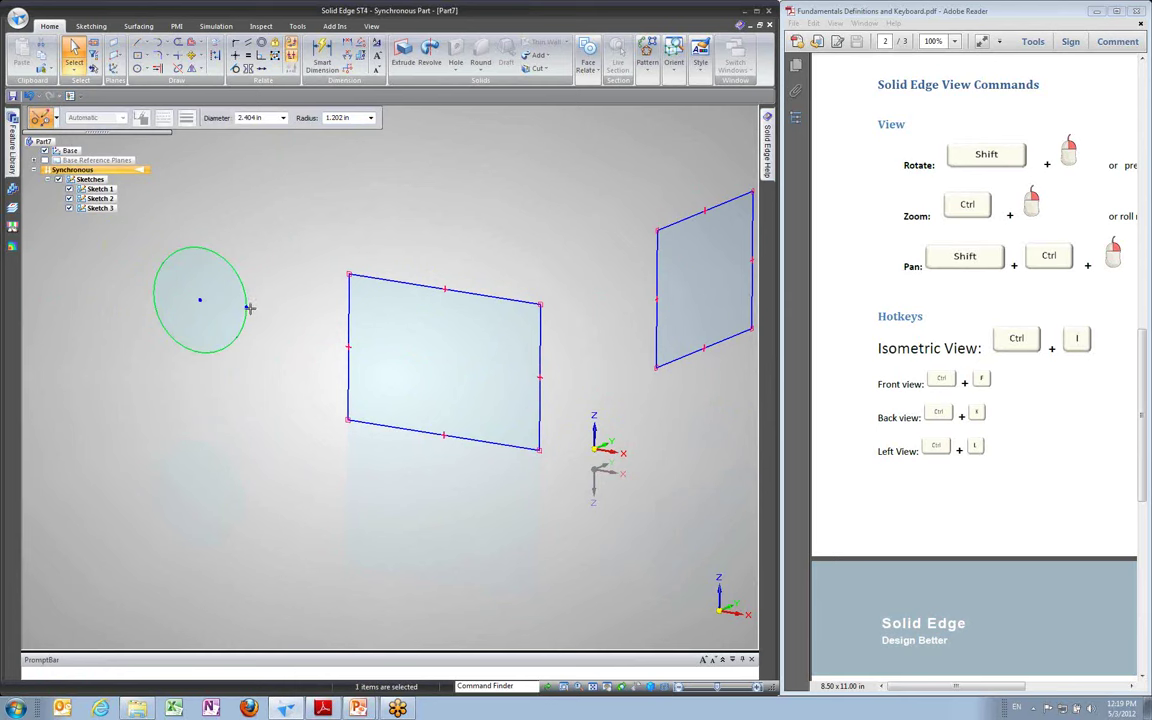
pyautogui.moveTo(250, 308)
pyautogui.mouseDown()
pyautogui.moveTo(288, 311)
pyautogui.moveTo(249, 310)
pyautogui.mouseUp()
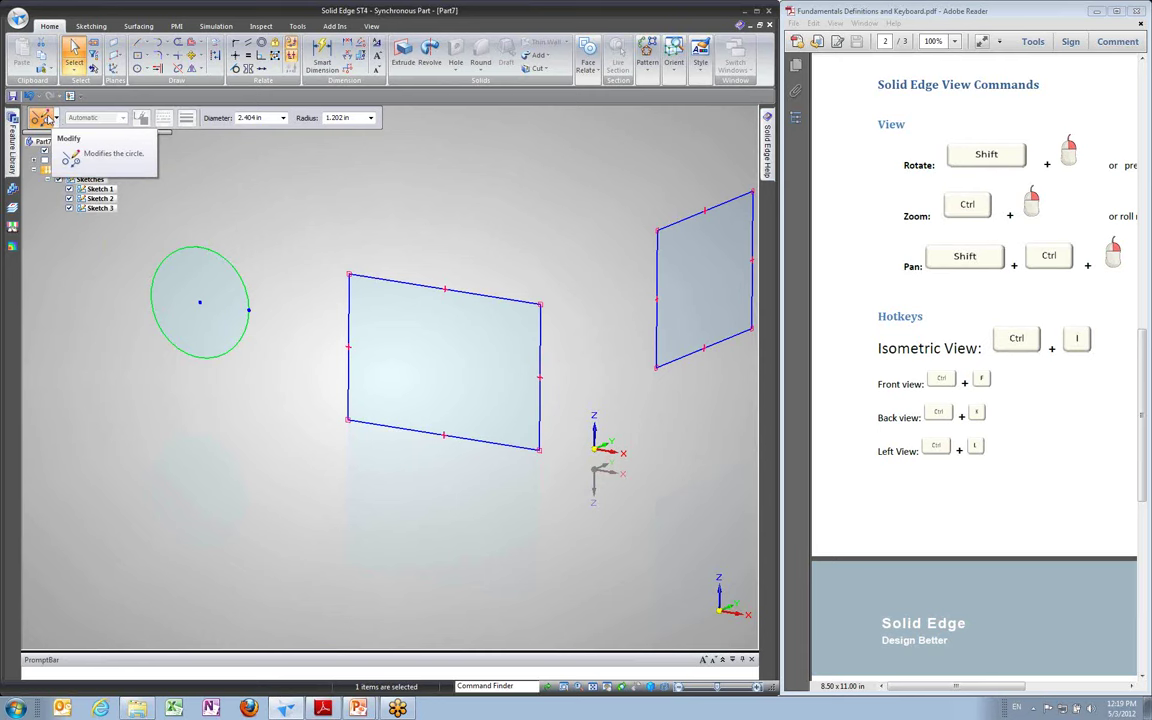
pyautogui.click(56, 118)
pyautogui.click(59, 150)
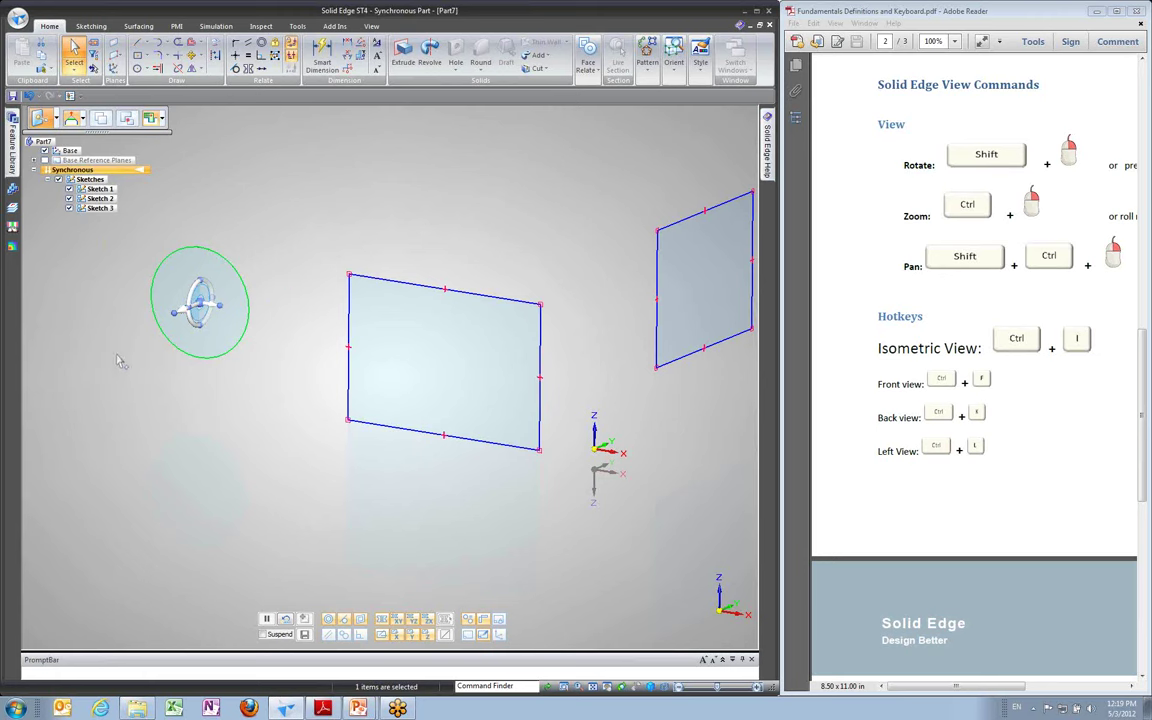
pyautogui.moveTo(129, 360); pyautogui.dragTo(240, 363, button='middle')
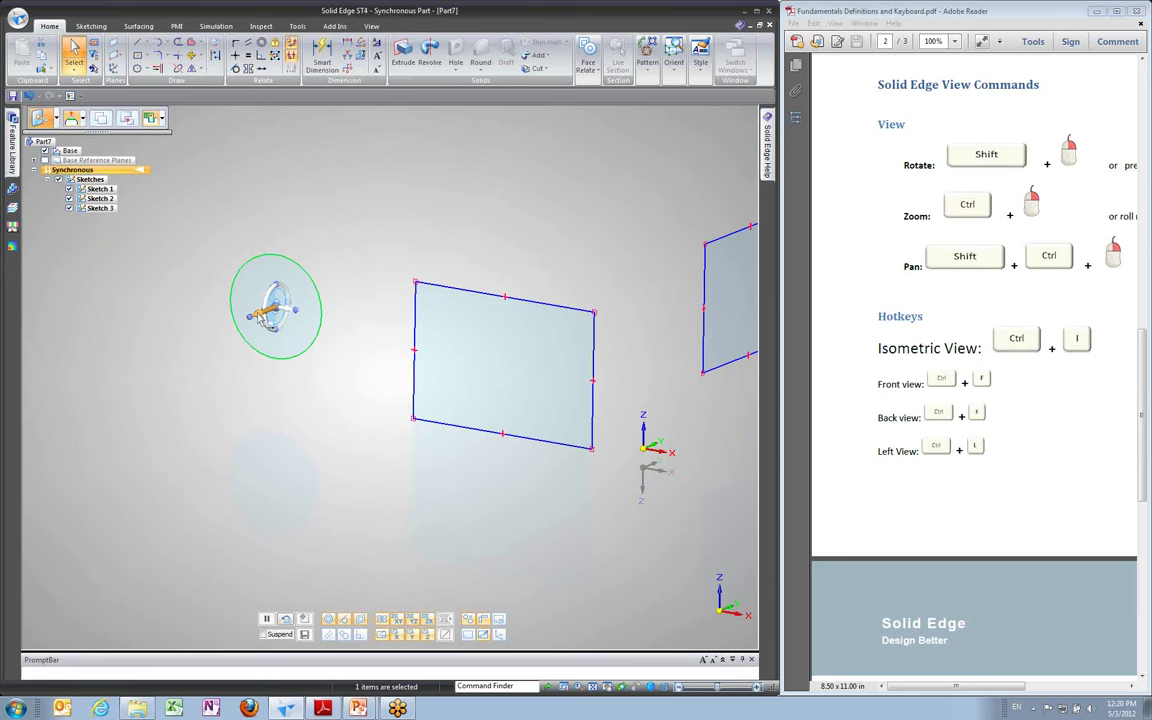
pyautogui.click(275, 312)
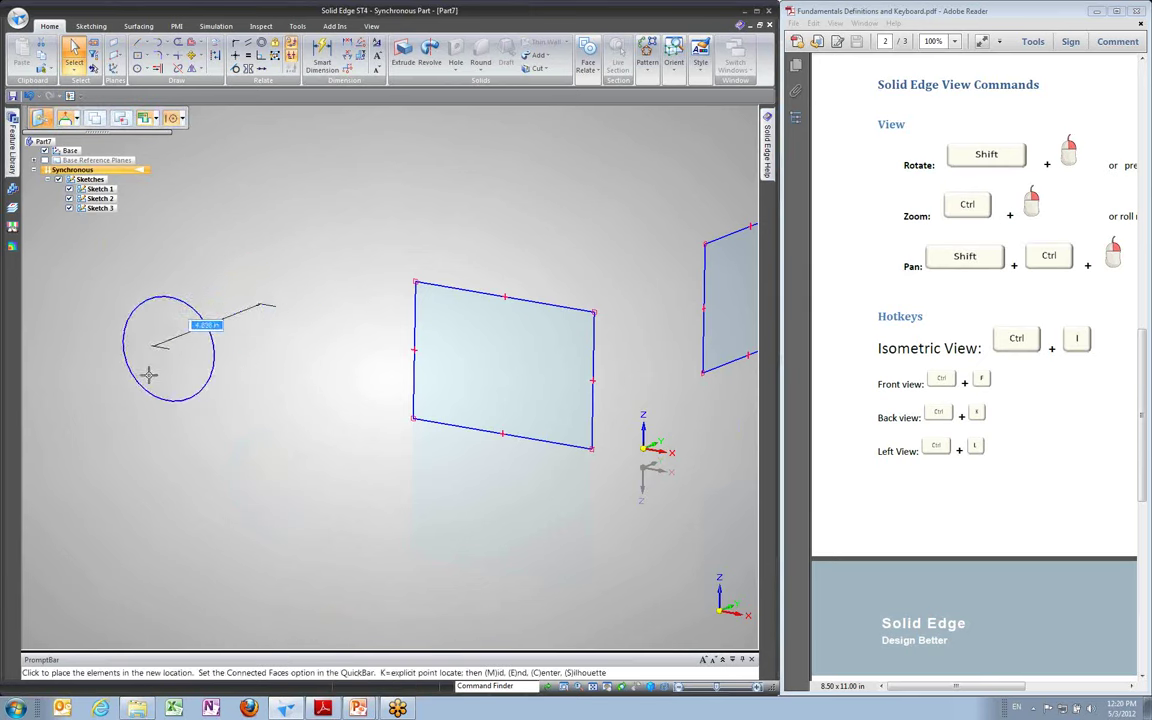
pyautogui.keyDown('shift'); pyautogui.moveTo(185, 373); pyautogui.dragTo(458, 357, button='middle'); pyautogui.keyUp('shift')
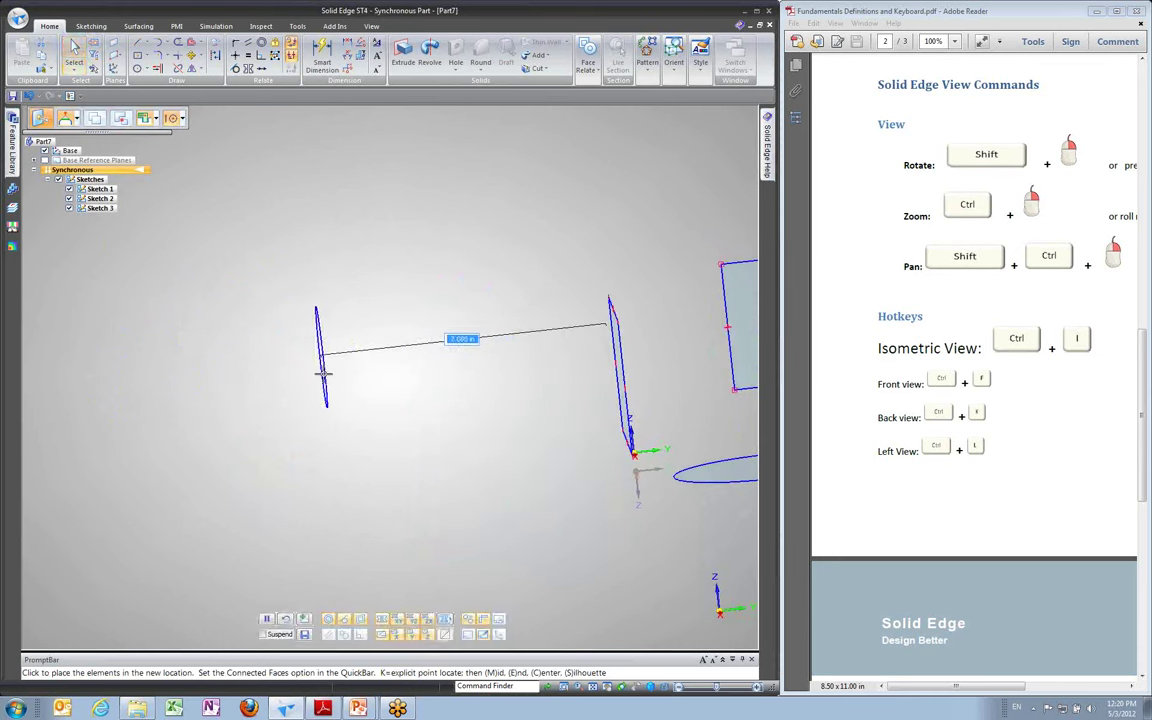
pyautogui.click(322, 374)
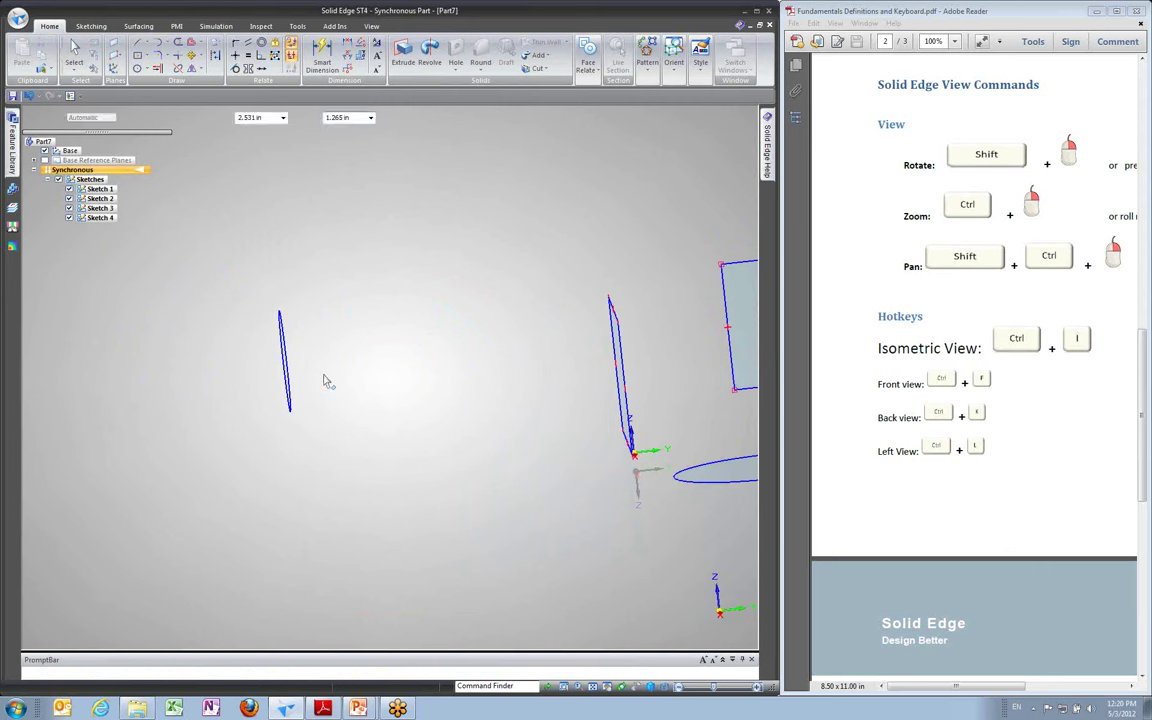
# Highlight Sketch 4 to examine which geometry it contains, and clear the selection
pyautogui.keyDown('shift'); pyautogui.moveTo(326, 381); pyautogui.dragTo(207, 298, button='middle'); pyautogui.keyUp('shift')
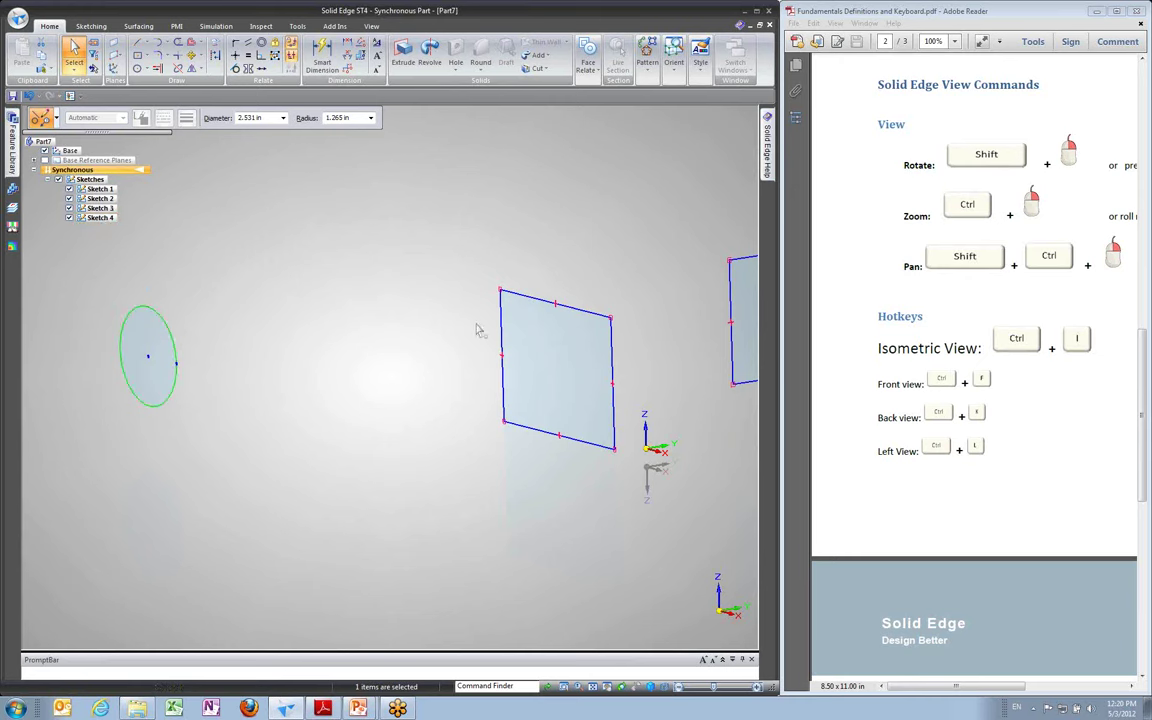
pyautogui.click(91, 217)
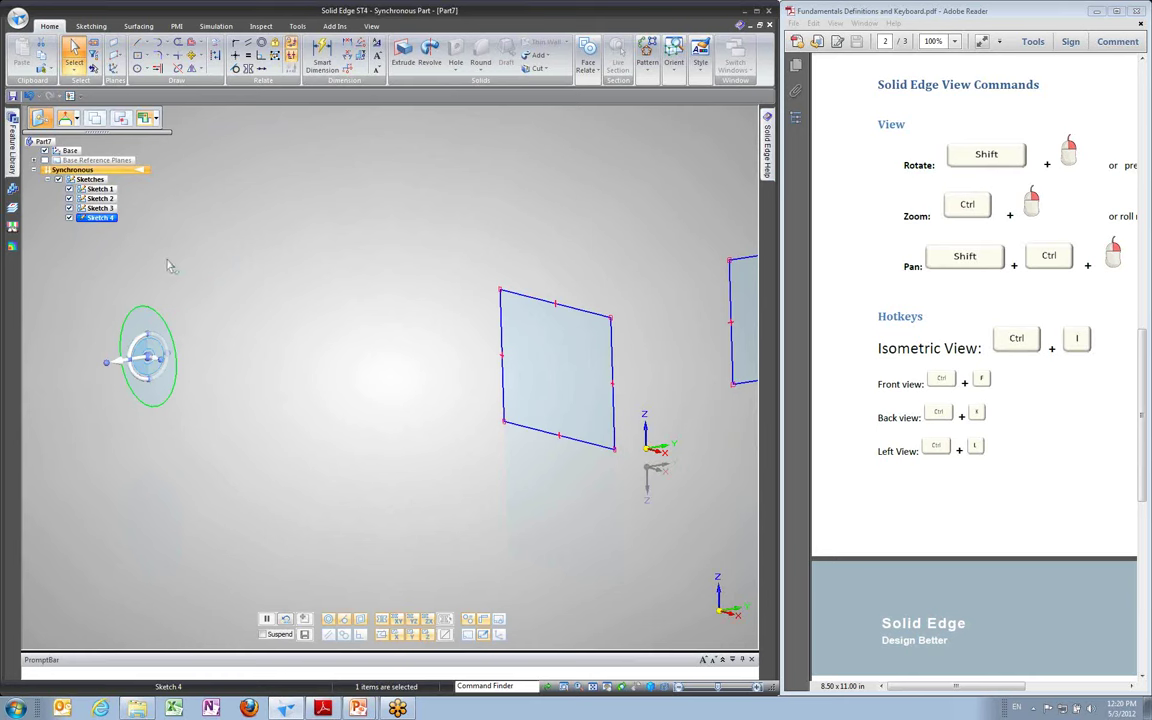
pyautogui.click(168, 292)
pyautogui.moveTo(281, 275)
pyautogui.mouseDown(button='middle')
pyautogui.moveTo(319, 289)
pyautogui.moveTo(153, 122)
pyautogui.mouseUp(button='middle')
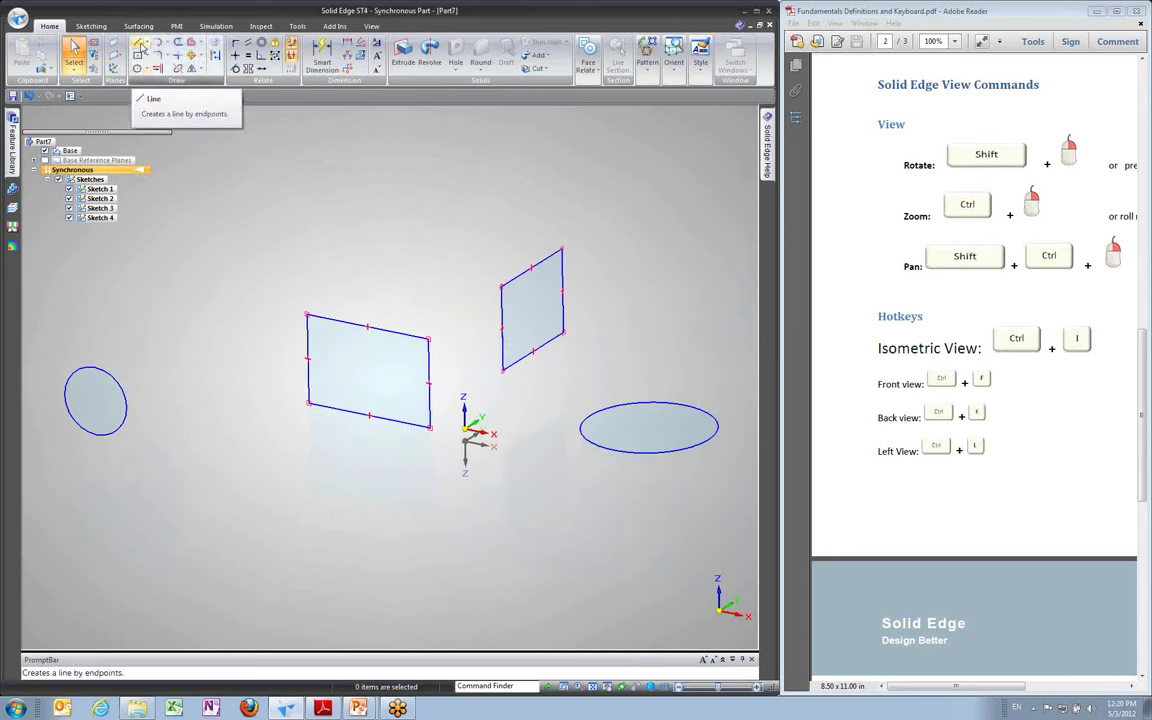
# Start the Line tool and preview the principal planes of the base coordinate system as sketch planes
pyautogui.click(141, 47)
pyautogui.moveTo(291, 283); pyautogui.dragTo(471, 444, button='middle')
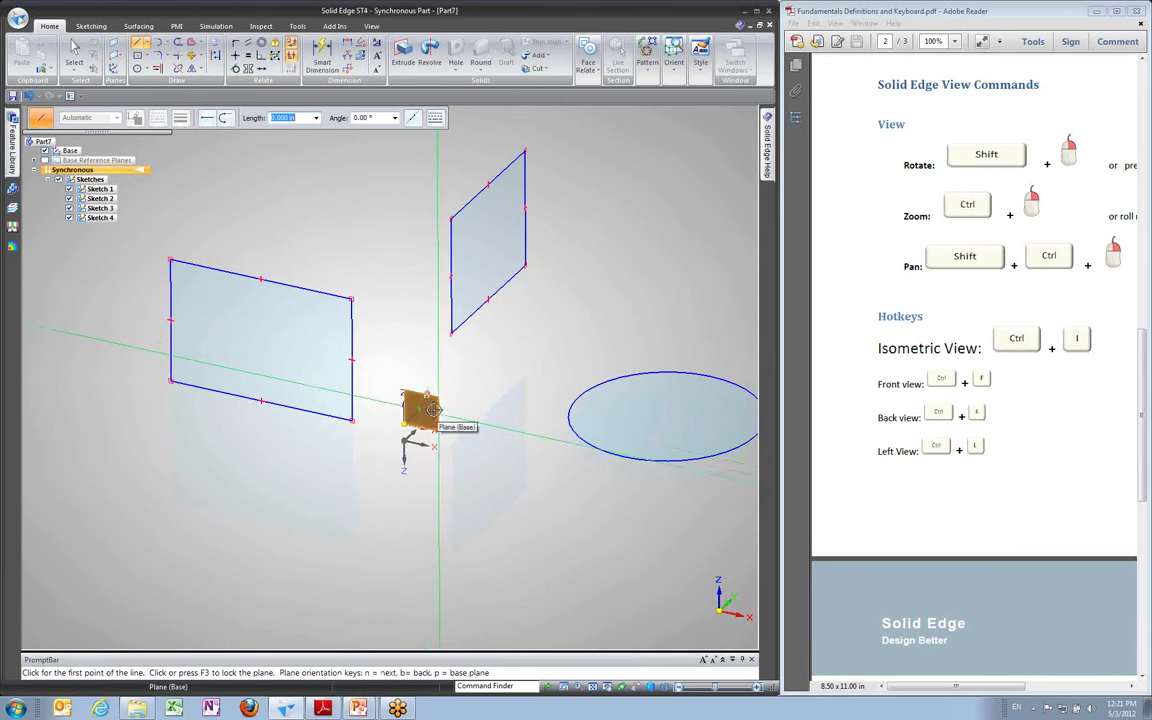
pyautogui.moveTo(433, 409)
pyautogui.keyDown('shift'); pyautogui.mouseDown(button='middle')
pyautogui.moveTo(446, 406)
pyautogui.moveTo(427, 417)
pyautogui.mouseUp(button='middle'); pyautogui.keyUp('shift')
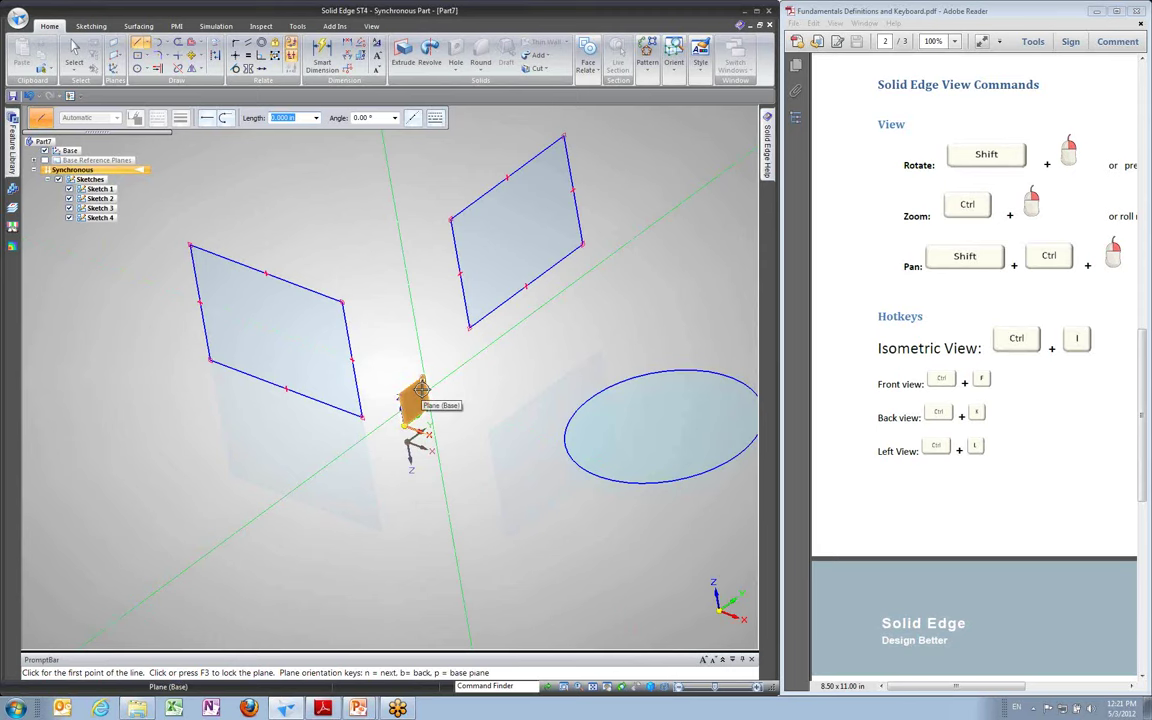
pyautogui.moveTo(437, 393)
pyautogui.keyDown('shift'); pyautogui.mouseDown(button='middle')
pyautogui.moveTo(440, 406)
pyautogui.moveTo(422, 412)
pyautogui.mouseUp(button='middle'); pyautogui.keyUp('shift')
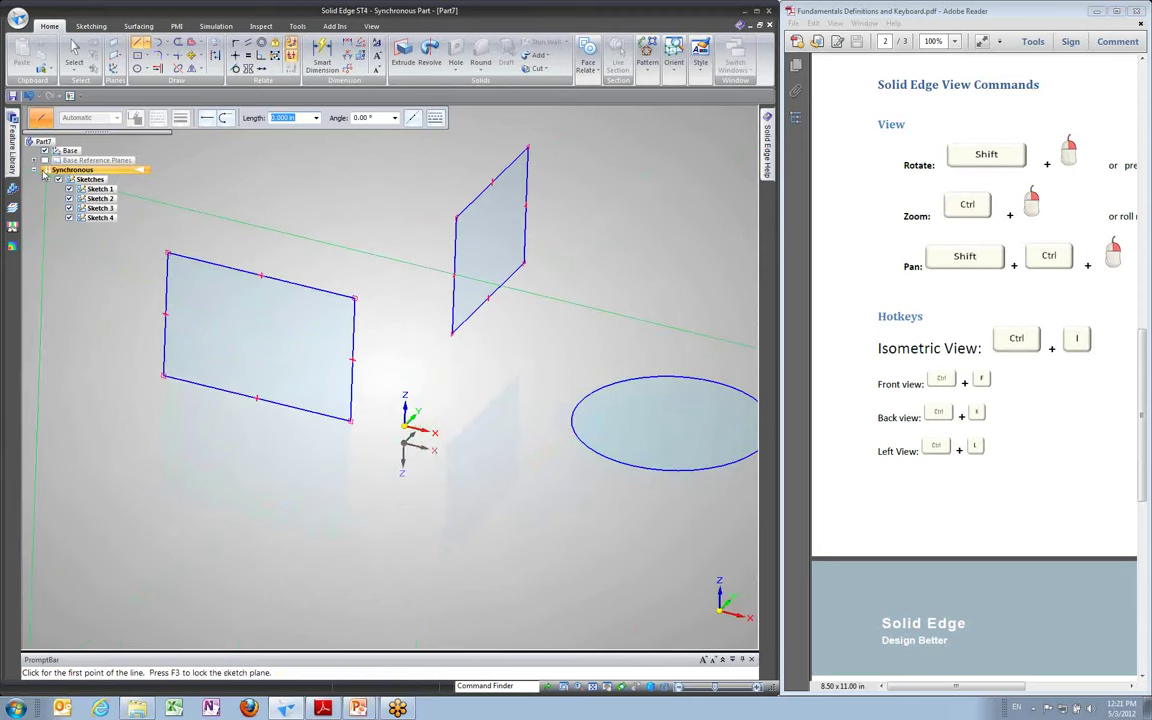
# Expand and display the three base reference planes, examine their orientation around the origin, and hide them again
pyautogui.click(35, 160)
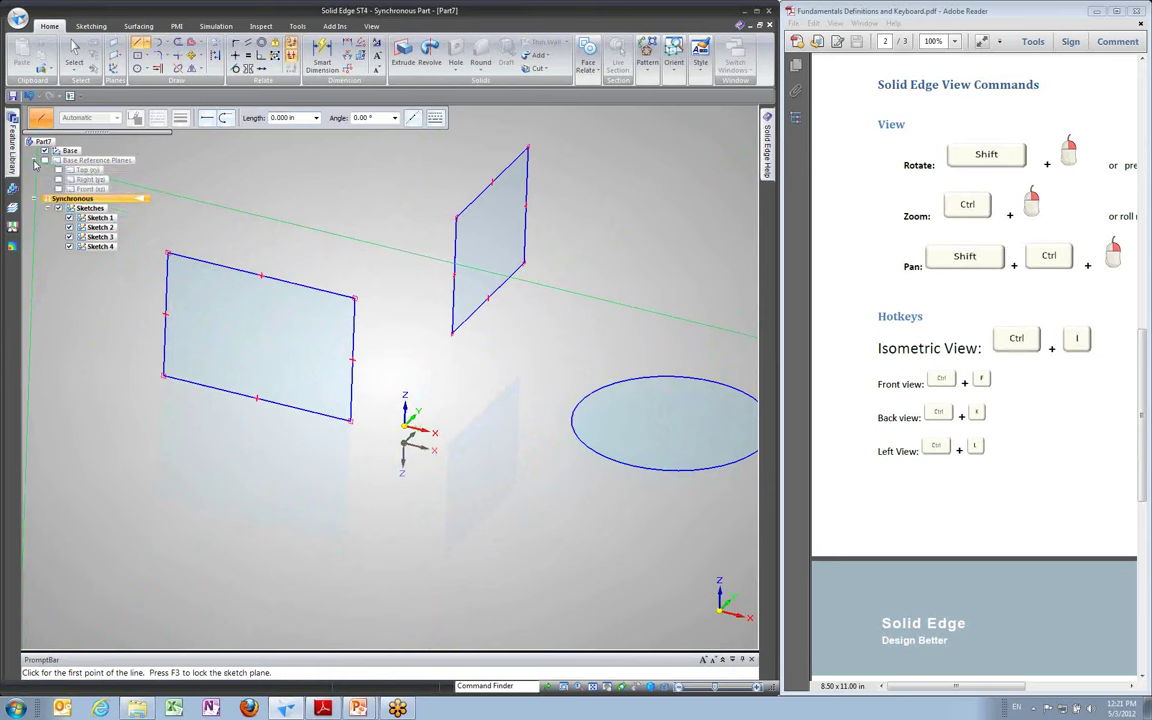
pyautogui.click(44, 160)
pyautogui.keyDown('shift'); pyautogui.moveTo(330, 231); pyautogui.dragTo(465, 327, button='middle'); pyautogui.keyUp('shift')
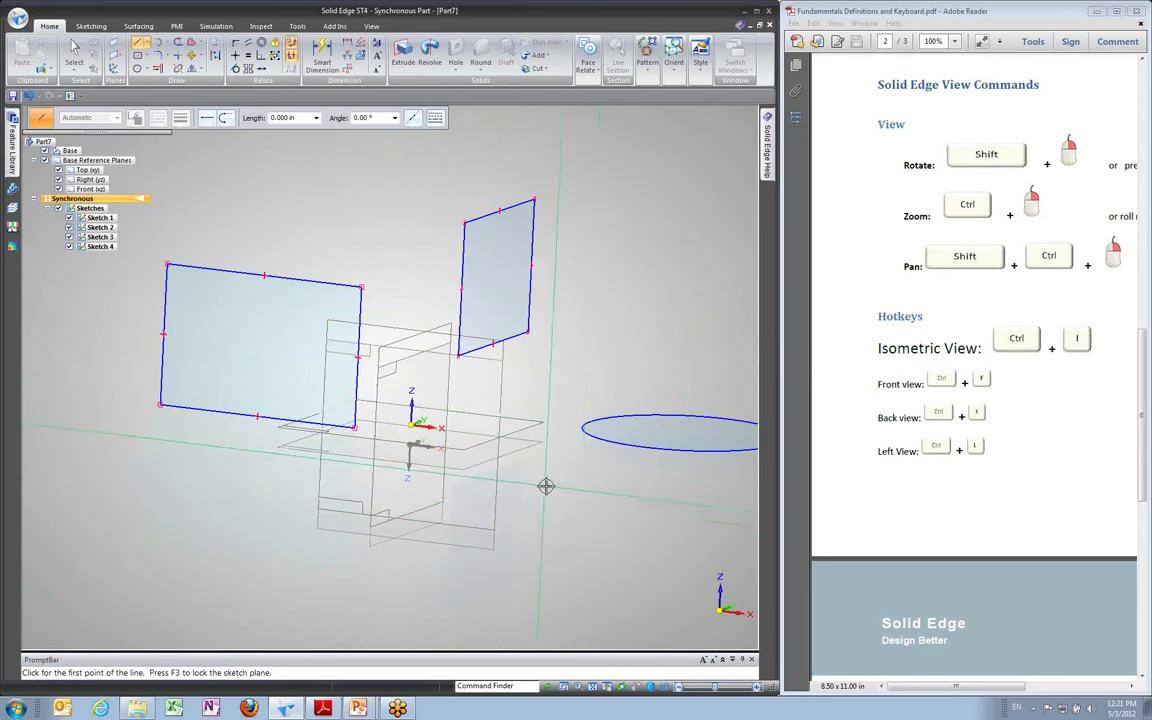
pyautogui.moveTo(545, 483); pyautogui.dragTo(517, 465, button='middle')
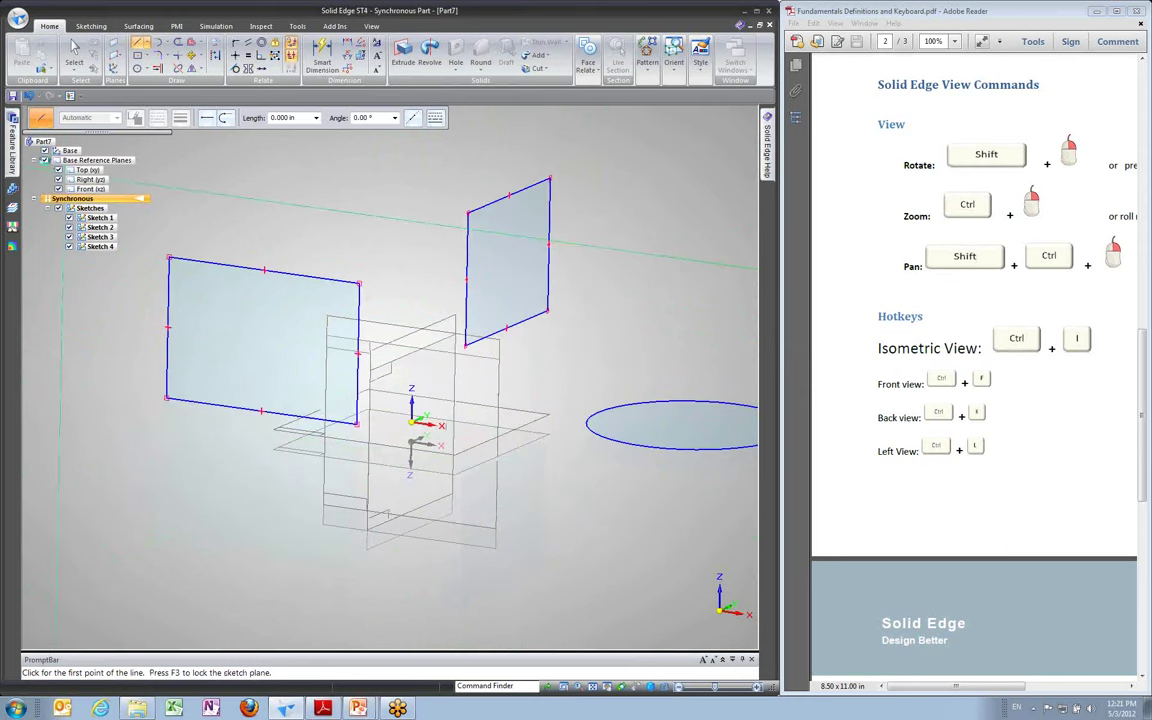
pyautogui.click(45, 160)
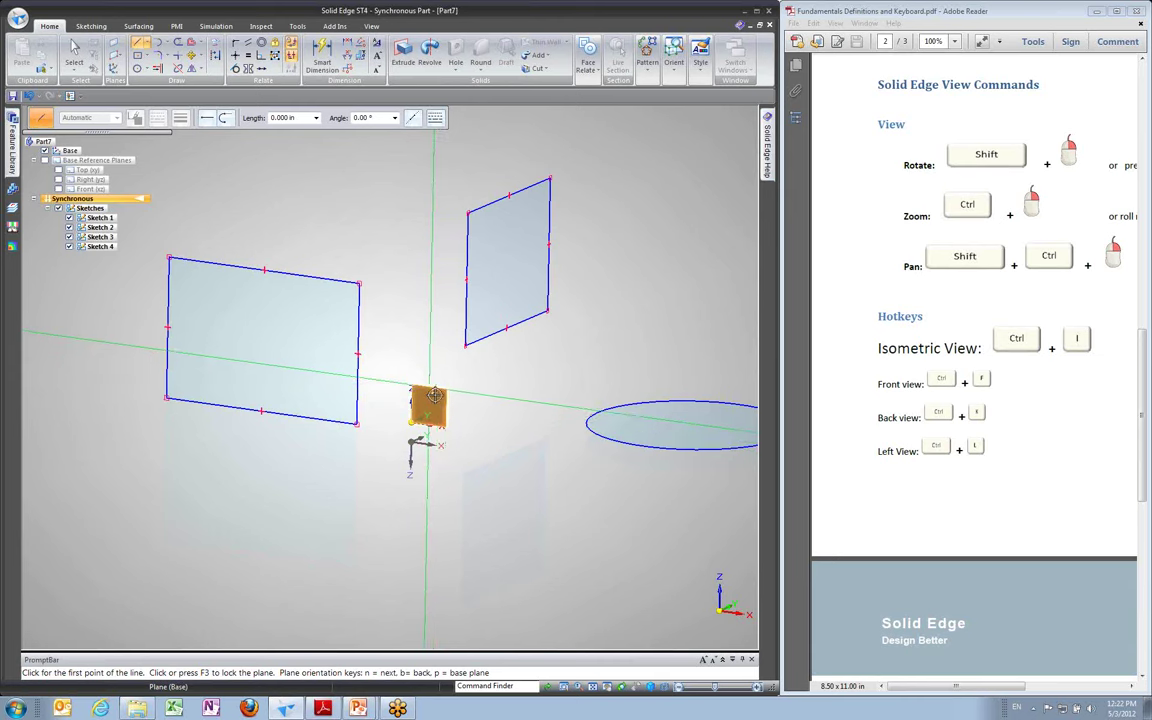
# Lock sketching to the XZ plane and draw two lines joining the rectangle's upper corners to an apex above its top edge
pyautogui.press('F3')
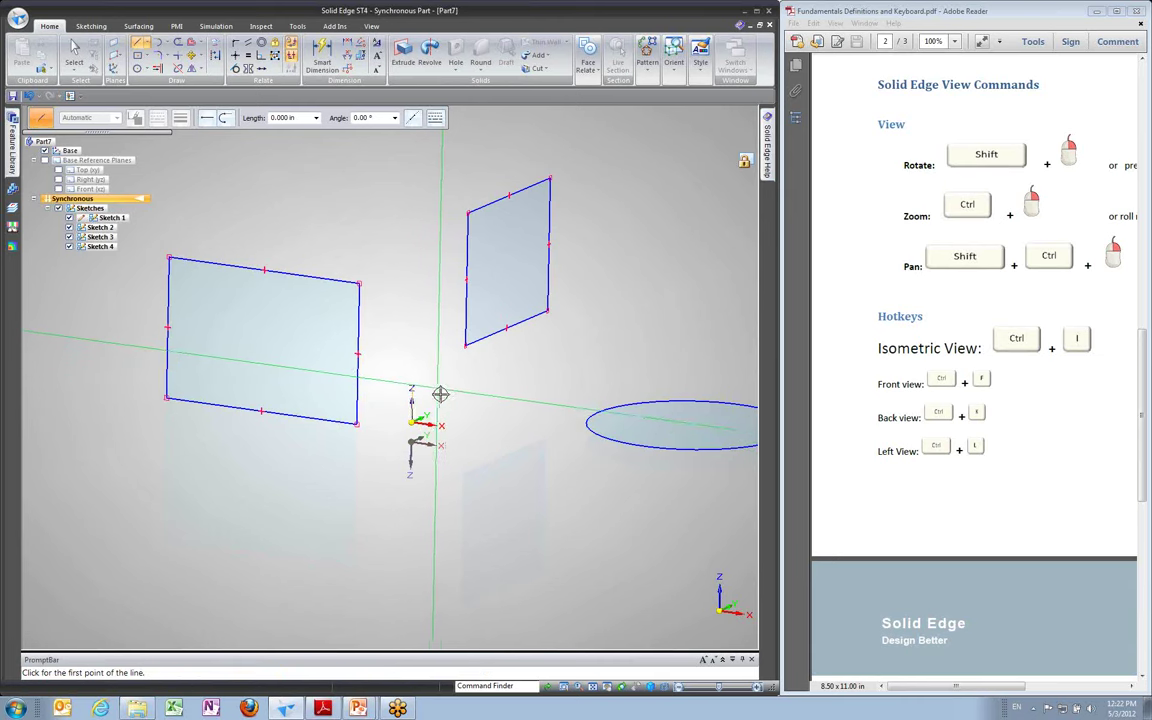
pyautogui.moveTo(447, 390)
pyautogui.mouseDown(button='middle')
pyautogui.moveTo(406, 404)
pyautogui.moveTo(301, 355)
pyautogui.moveTo(421, 358)
pyautogui.moveTo(391, 419)
pyautogui.moveTo(373, 417)
pyautogui.moveTo(386, 412)
pyautogui.moveTo(373, 406)
pyautogui.moveTo(327, 224)
pyautogui.moveTo(280, 234)
pyautogui.mouseUp(button='middle')
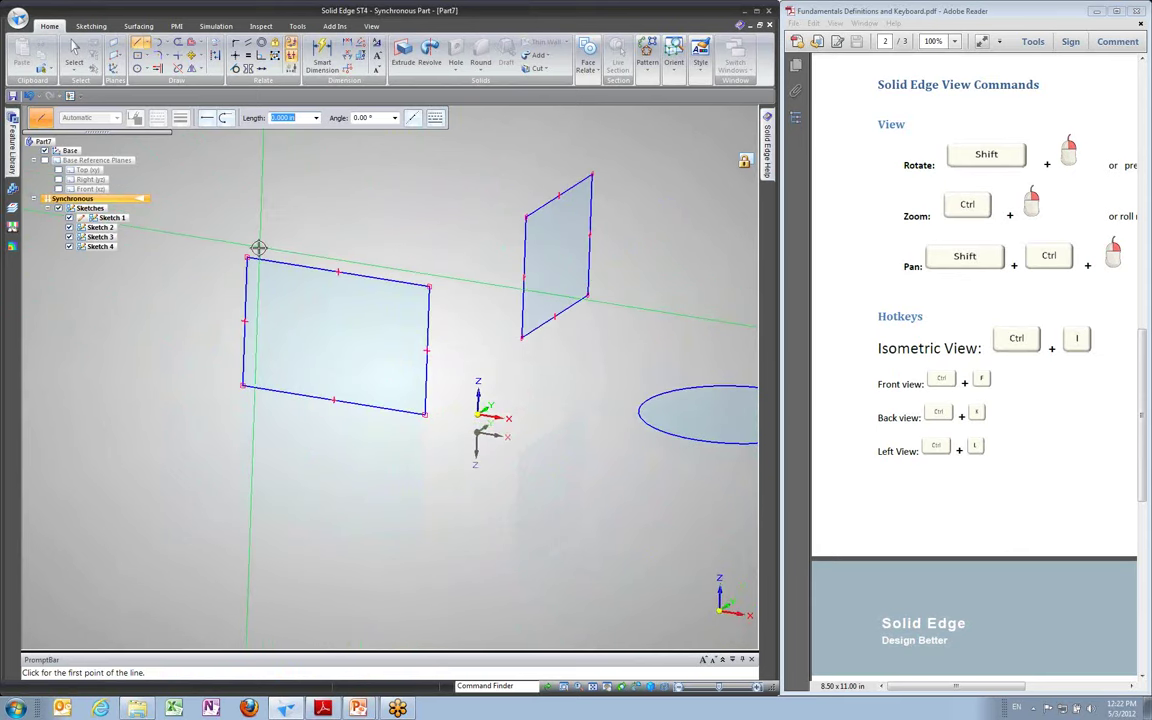
pyautogui.click(248, 257)
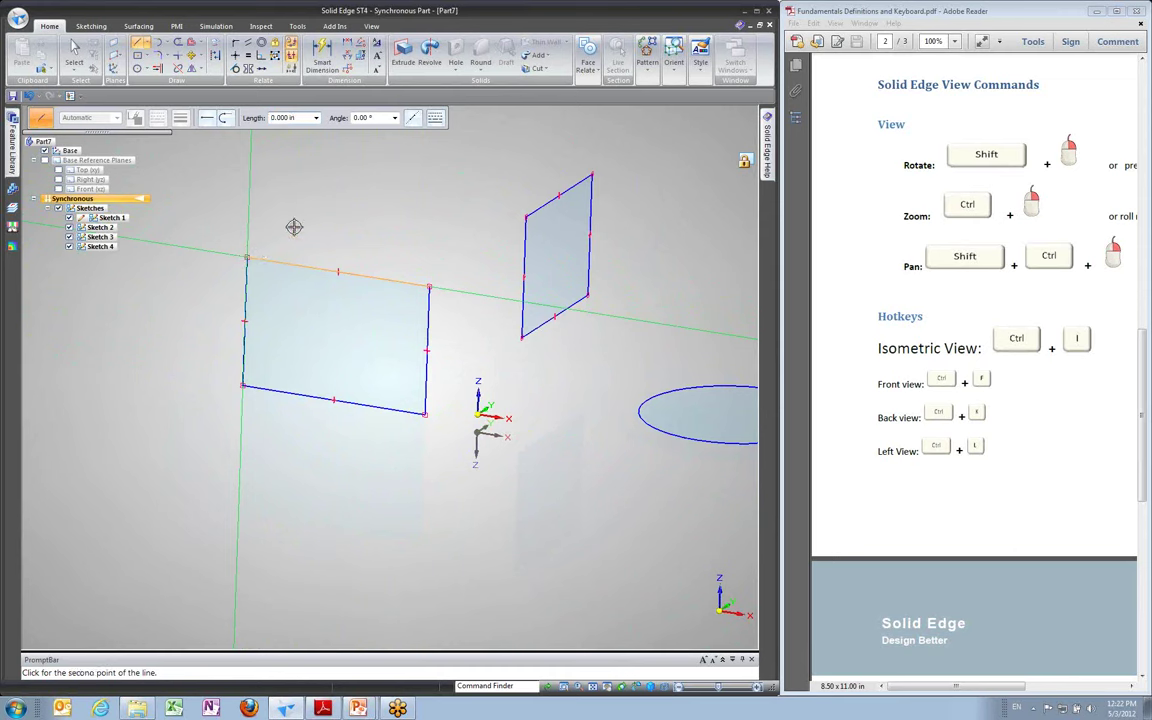
pyautogui.click(366, 203)
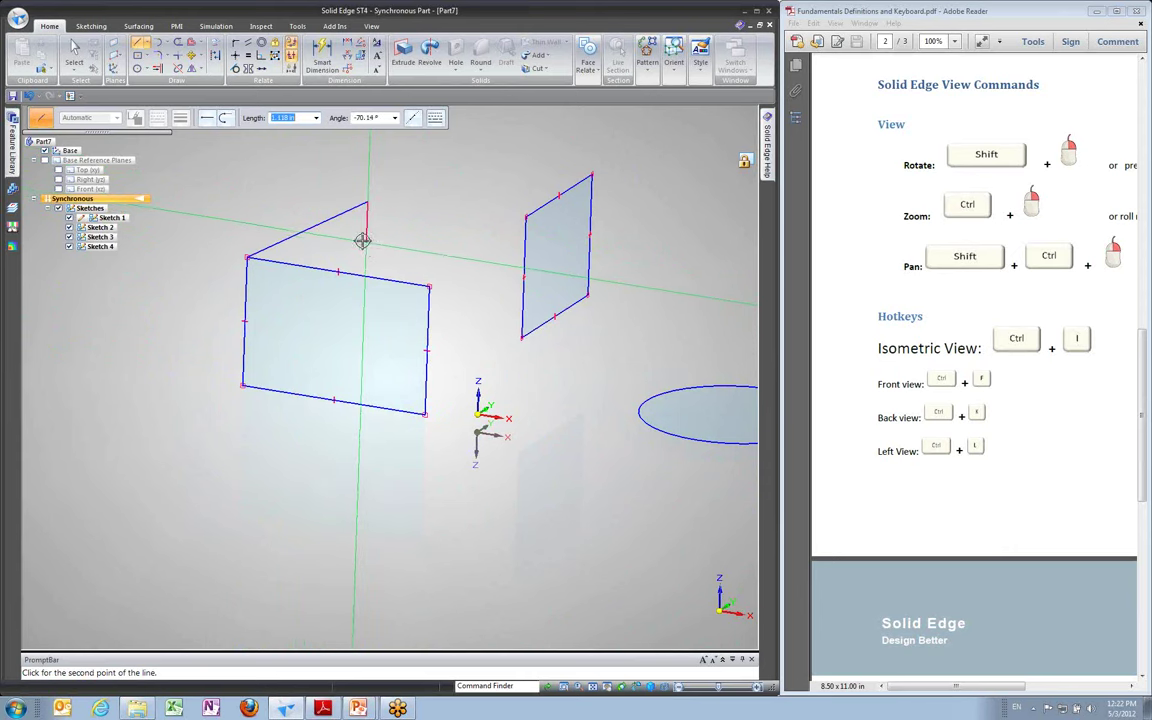
pyautogui.click(428, 287)
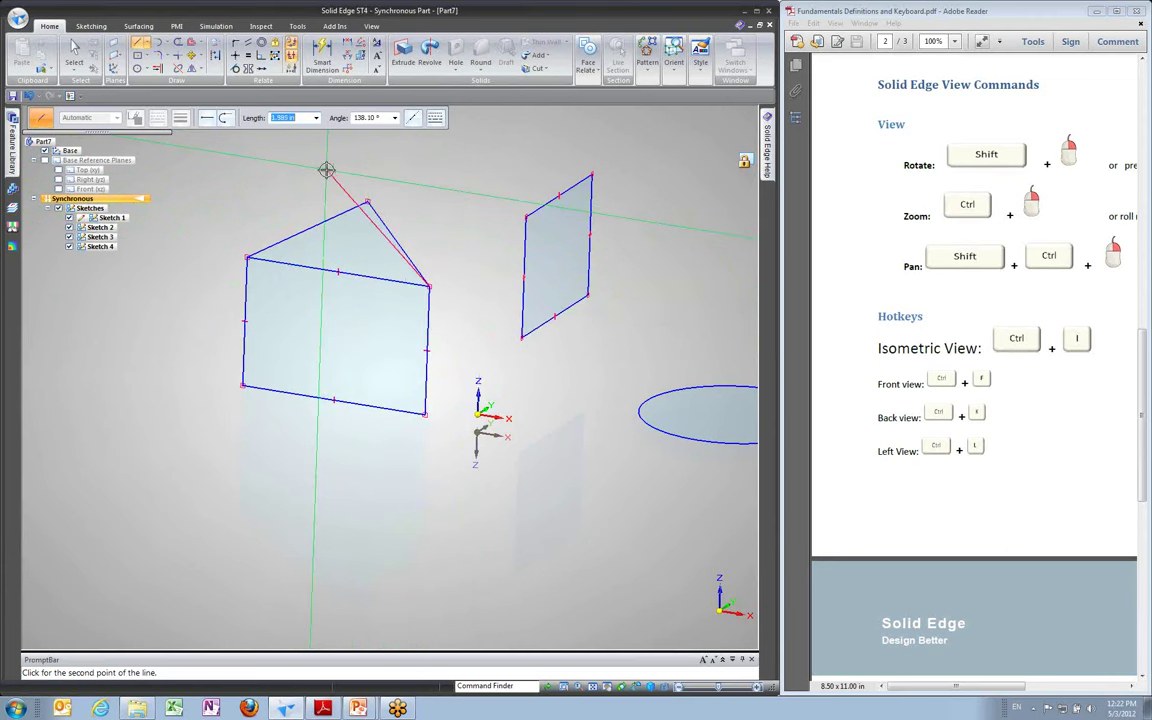
pyautogui.rightClick(283, 190)
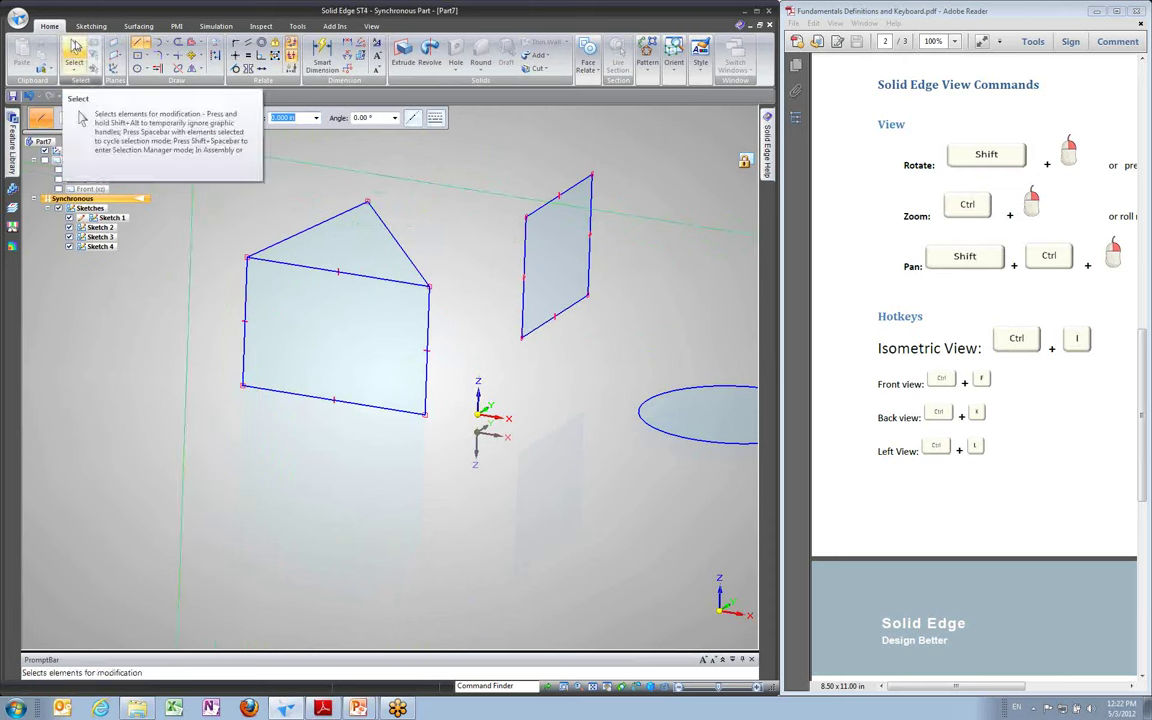
pyautogui.click(87, 62)
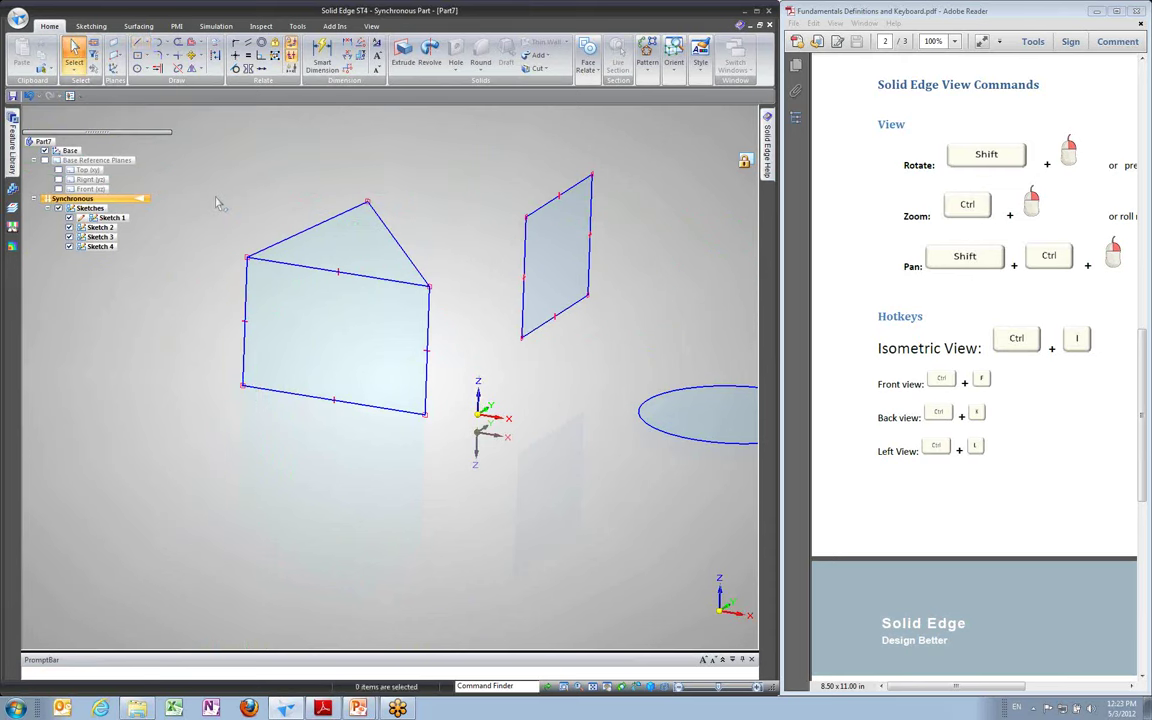
# Sketch a circle on the locked XZ plane, between the offset circle and the rectangle
pyautogui.moveTo(216, 198); pyautogui.dragTo(210, 224, button='middle')
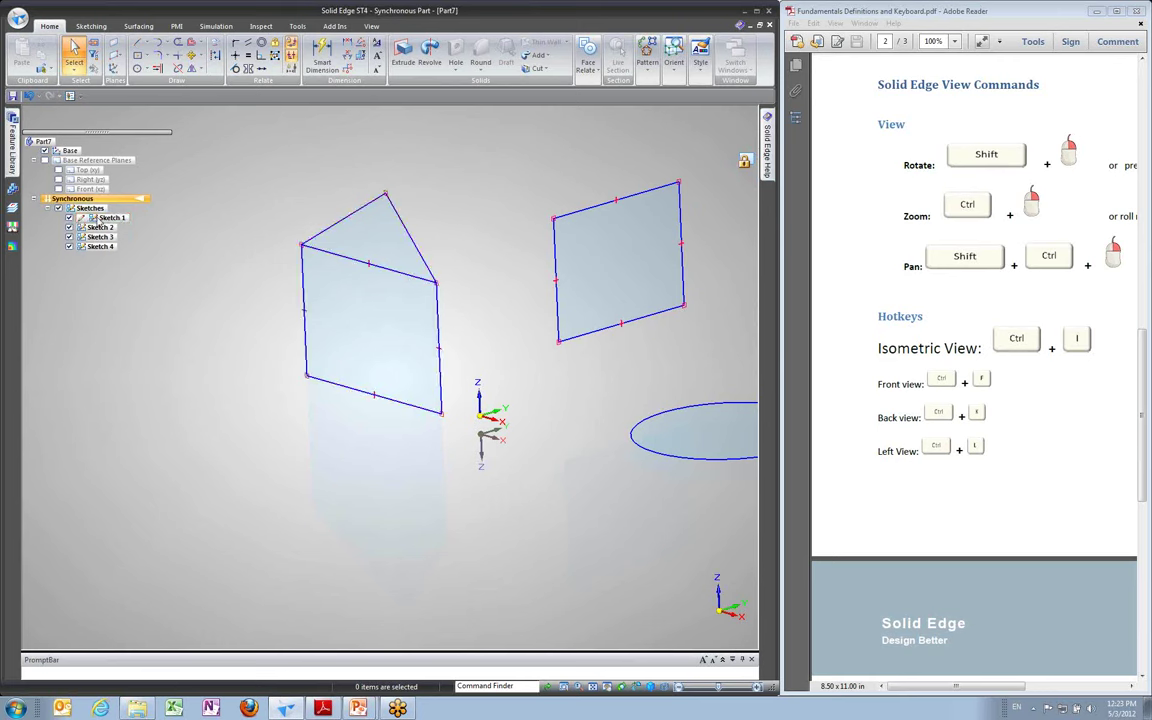
pyautogui.keyDown('shift'); pyautogui.moveTo(260, 278); pyautogui.dragTo(326, 278, button='middle'); pyautogui.keyUp('shift')
pyautogui.click(138, 69)
pyautogui.click(247, 281)
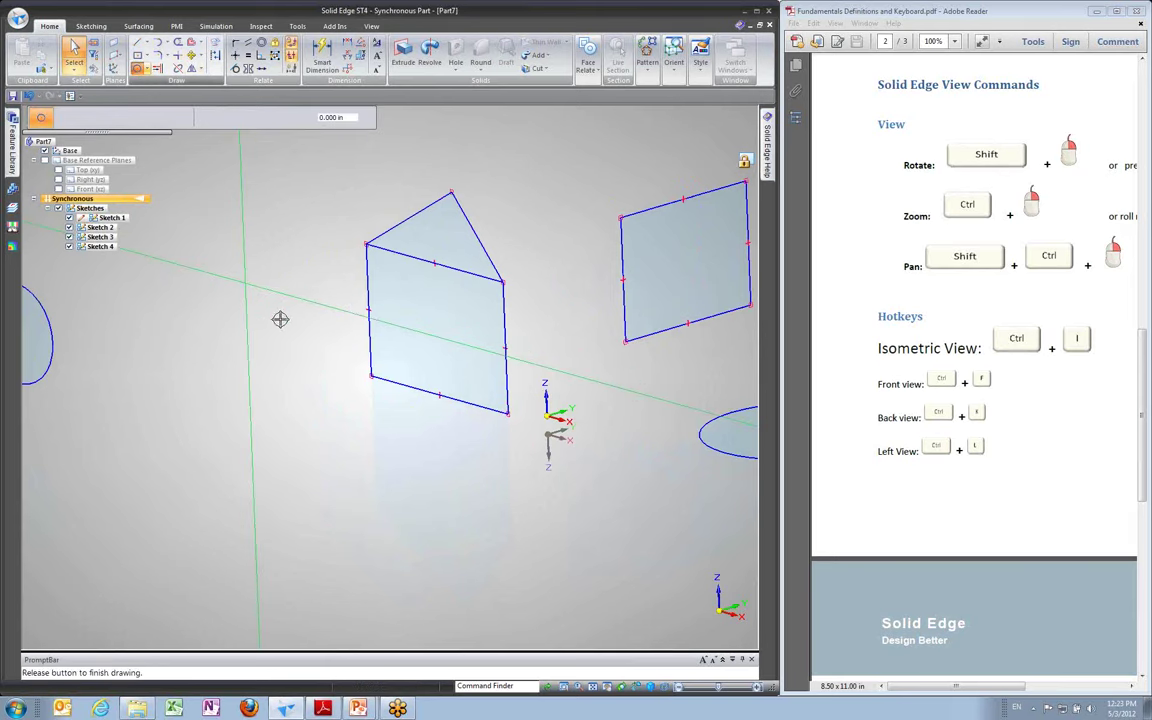
pyautogui.click(296, 319)
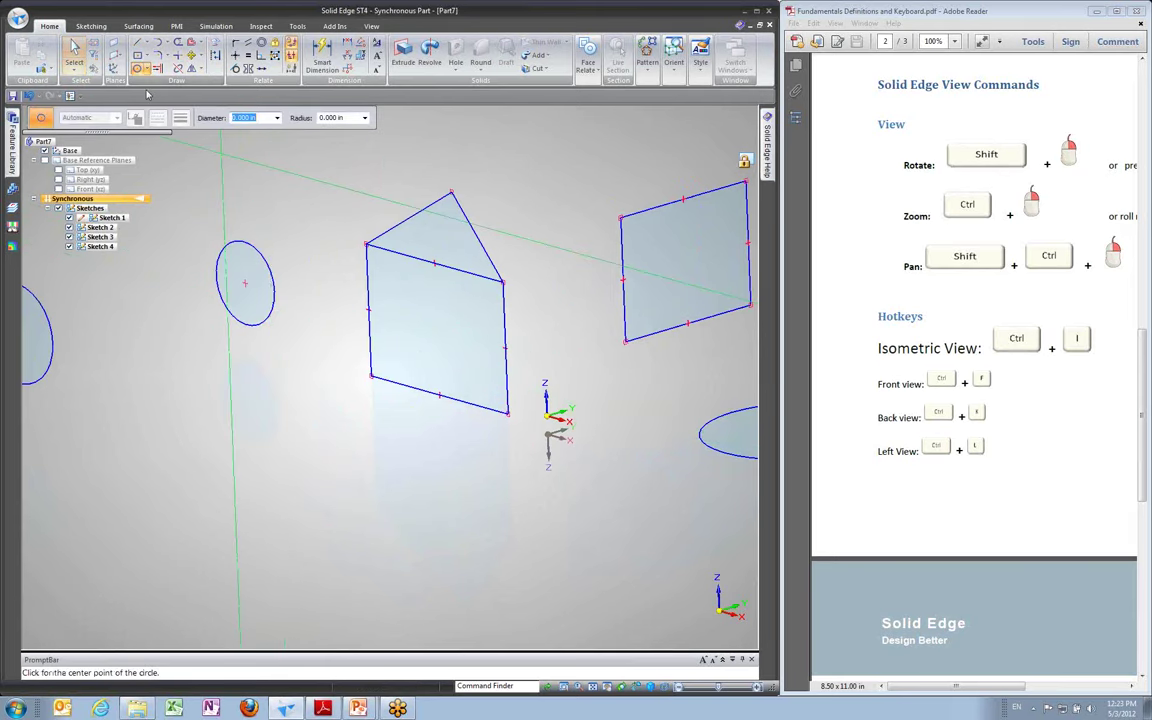
pyautogui.press('Escape')
pyautogui.moveTo(315, 217); pyautogui.dragTo(315, 218, button='middle')
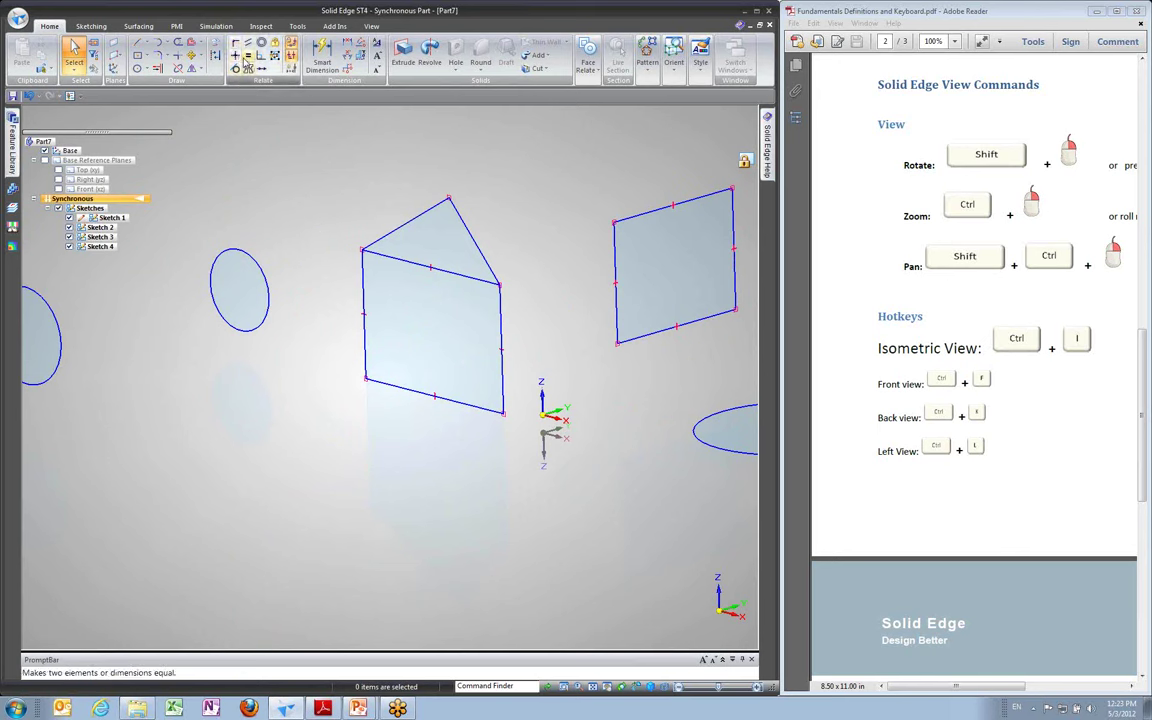
pyautogui.scroll(1, 393, 168)
pyautogui.scroll(1, 456, 228)
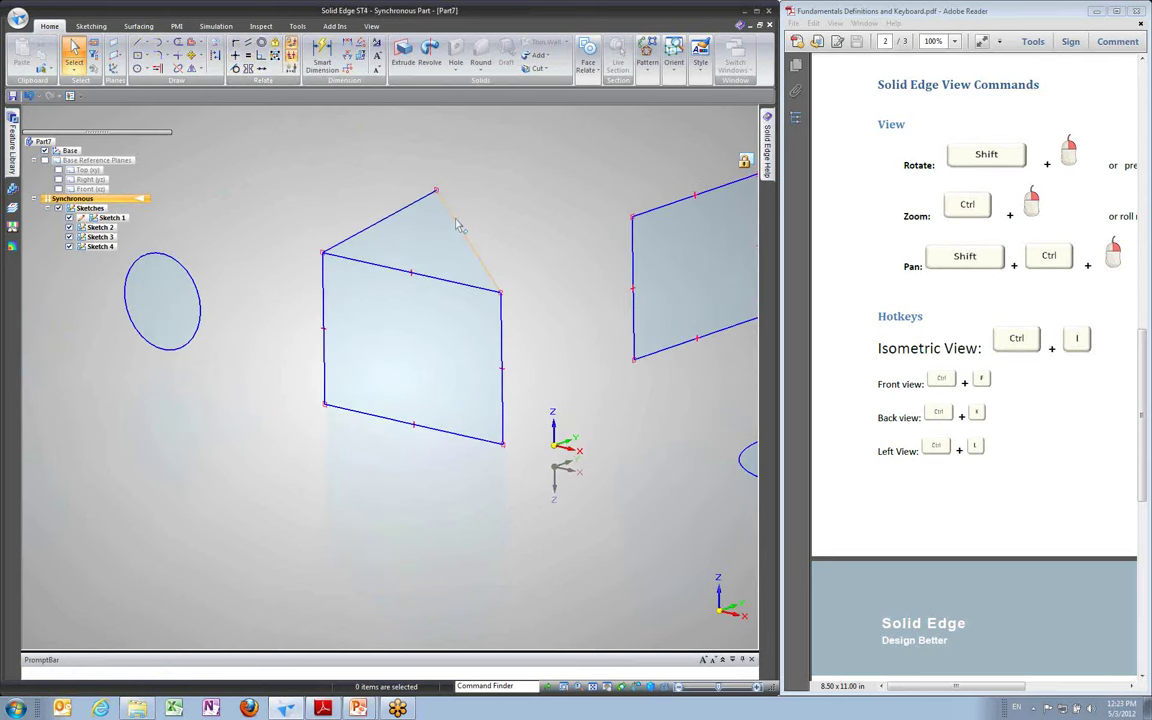
pyautogui.moveTo(456, 224); pyautogui.dragTo(311, 306, button='middle')
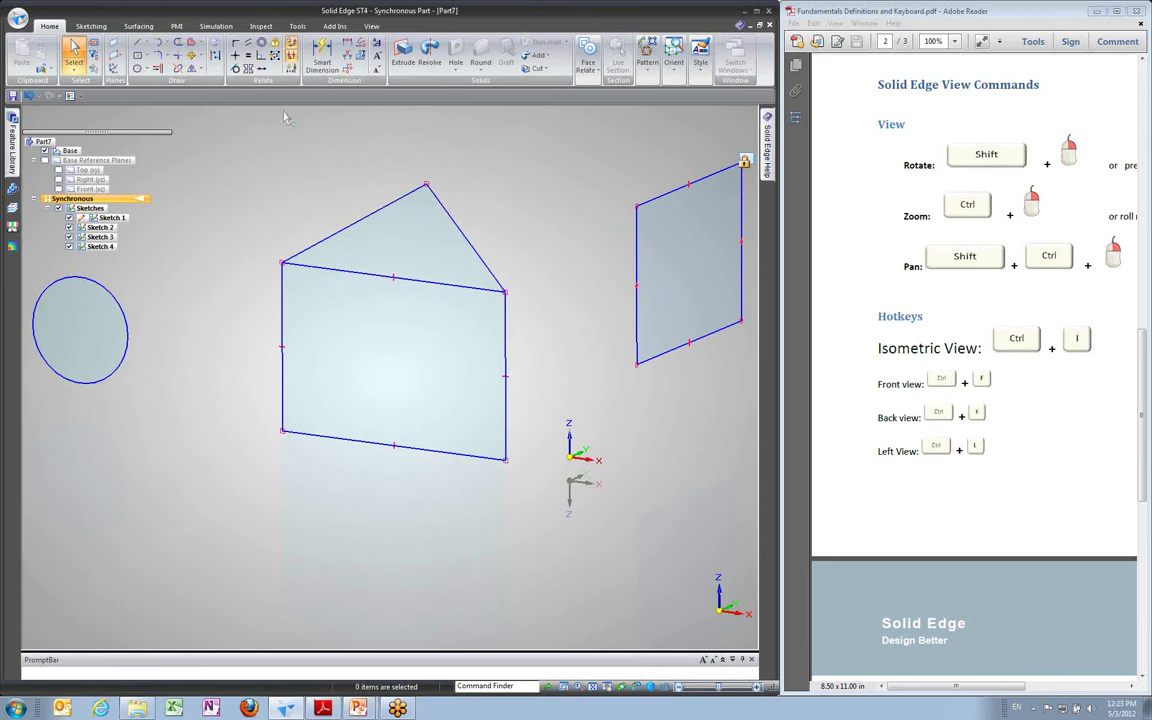
# Align the triangle's apex vertically with the midpoint of the rectangle's upper edge using a Horizontal/Vertical relationship
pyautogui.click(238, 57)
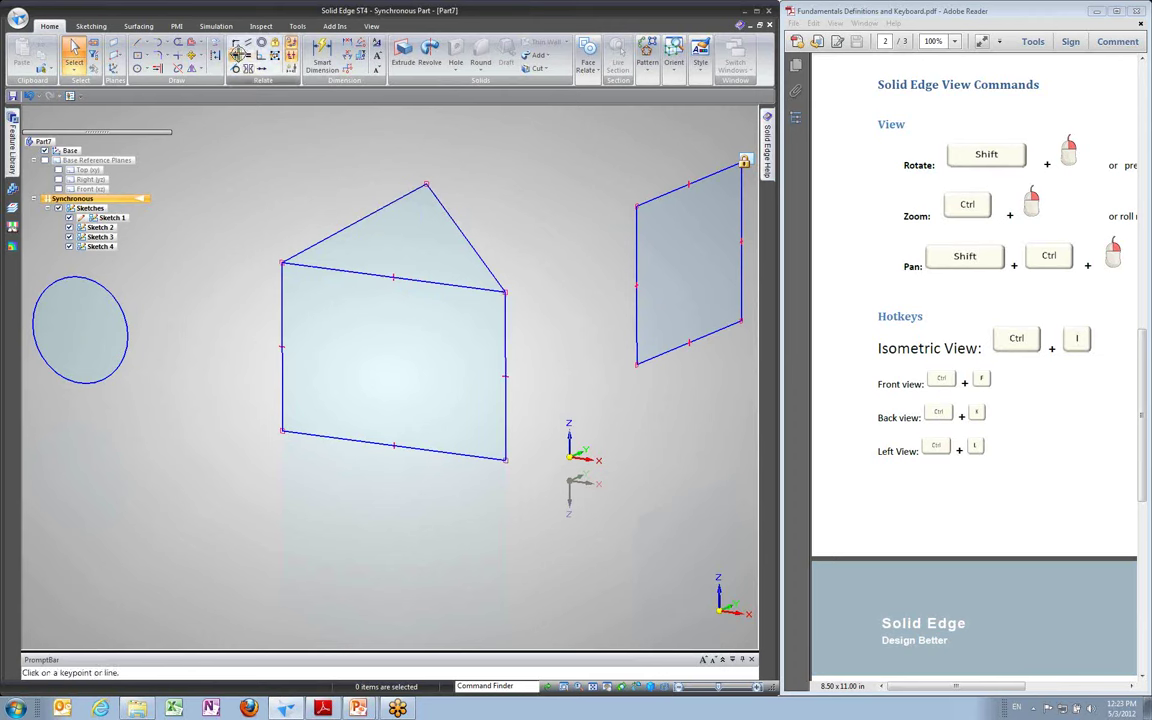
pyautogui.click(426, 184)
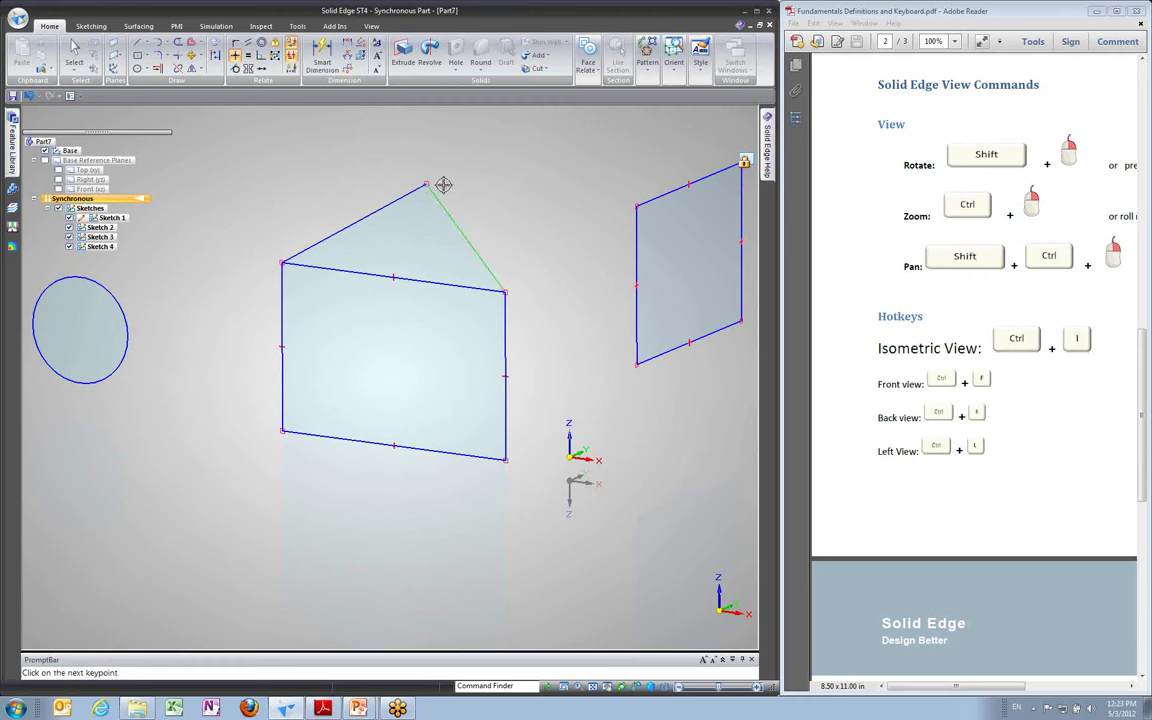
pyautogui.click(393, 278)
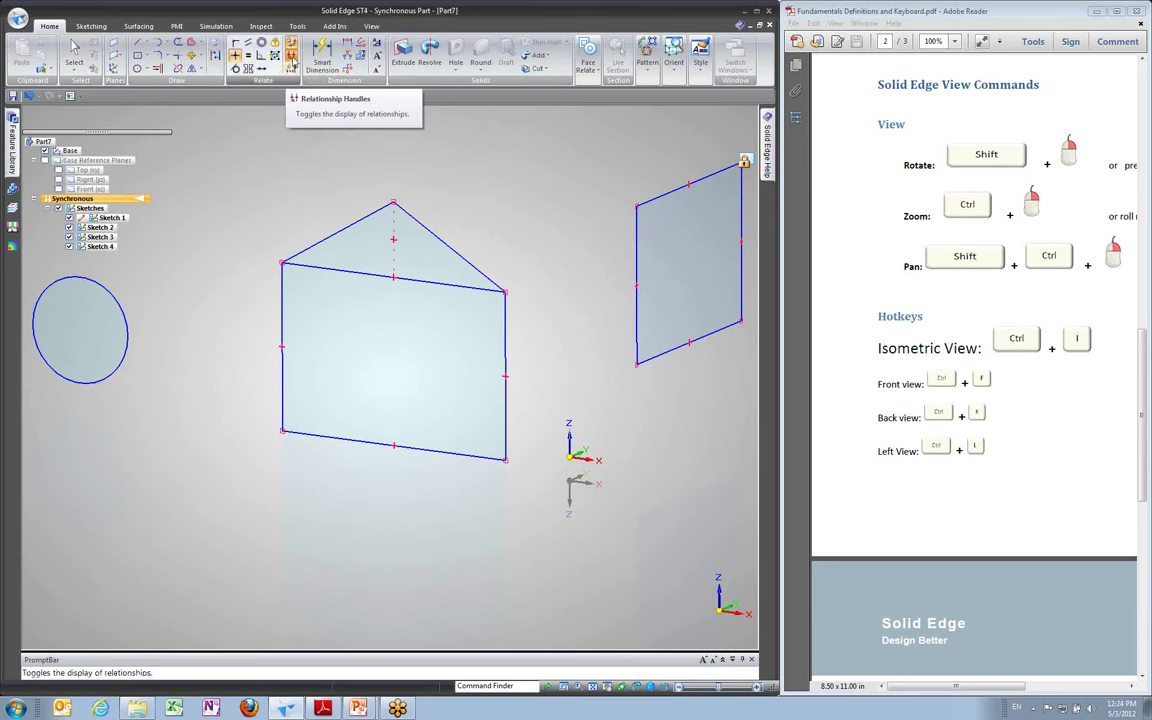
pyautogui.click(292, 57)
pyautogui.click(292, 55)
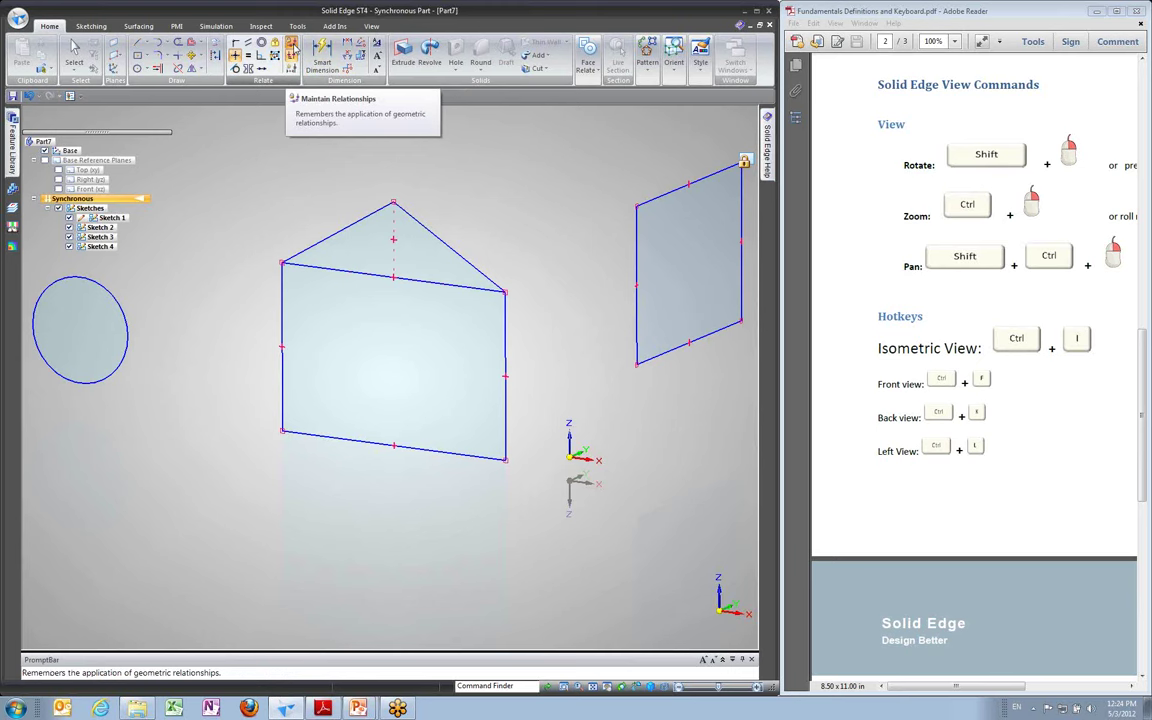
# Move the triangle's apex slightly to test how the connected rectangle and lines follow the applied relationship
pyautogui.click(74, 50)
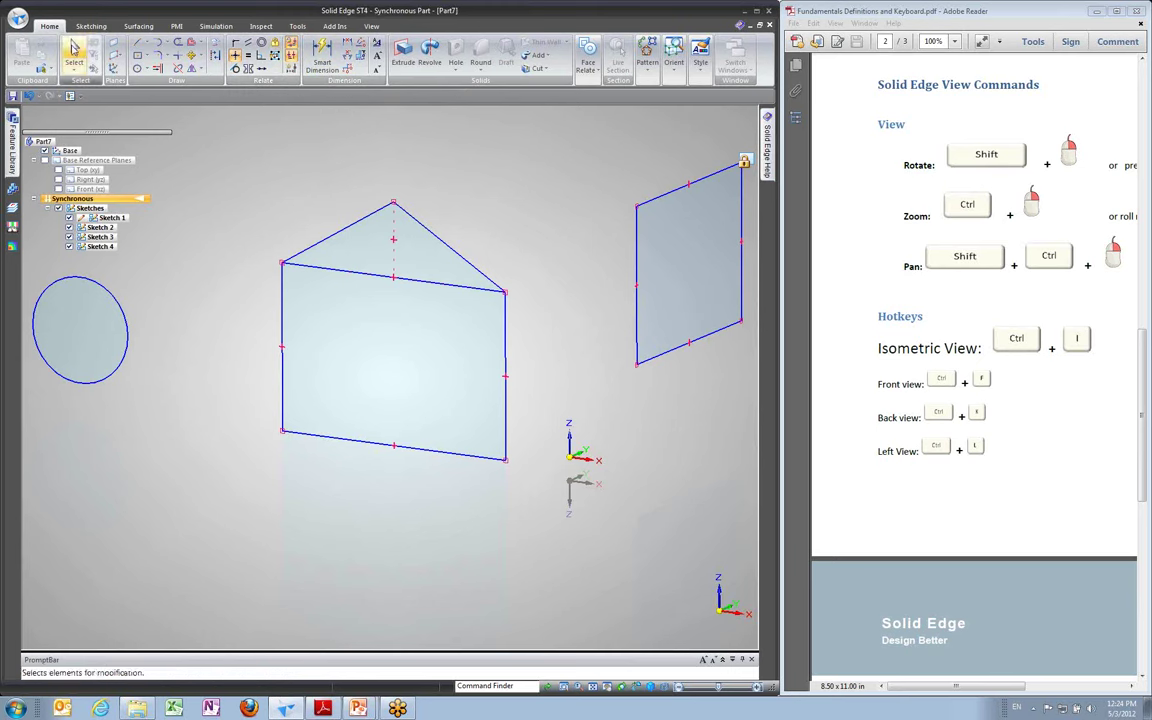
pyautogui.click(435, 236)
pyautogui.moveTo(394, 201)
pyautogui.mouseDown()
pyautogui.moveTo(427, 193)
pyautogui.moveTo(383, 205)
pyautogui.moveTo(453, 226)
pyautogui.moveTo(396, 207)
pyautogui.mouseUp()
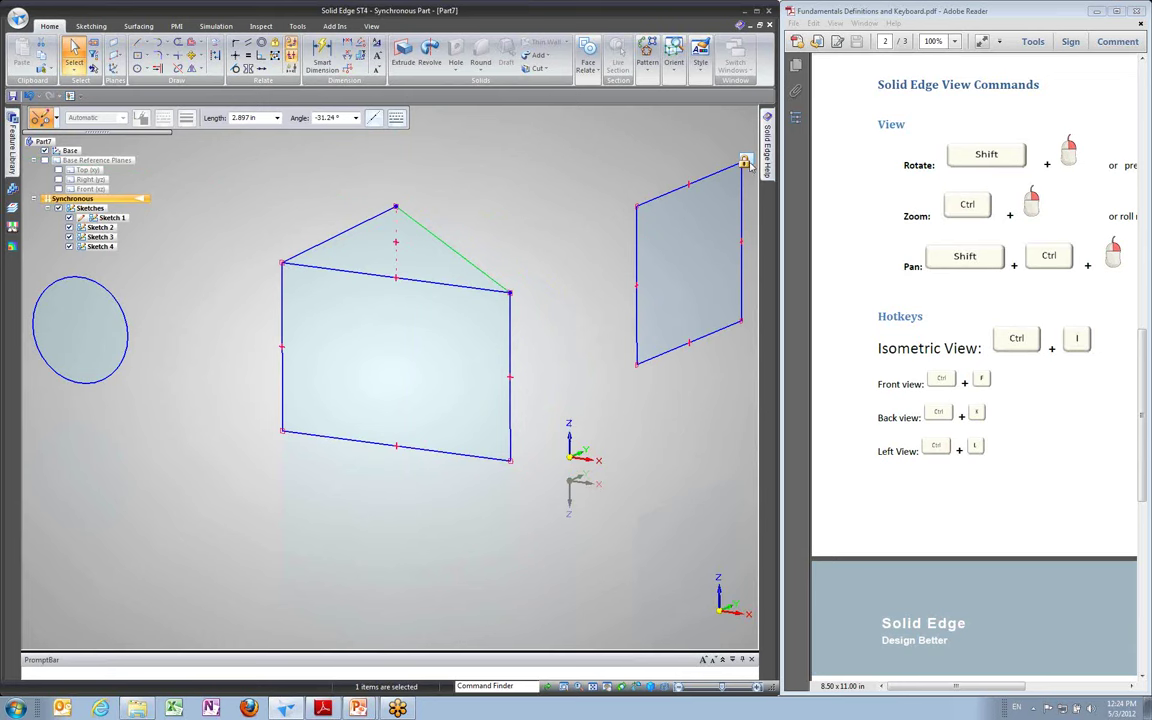
# Sketch a circle about 1.06 in in diameter inside the rectangle, centered above the midpoint of its lower edge
pyautogui.moveTo(598, 188); pyautogui.dragTo(558, 202, button='middle')
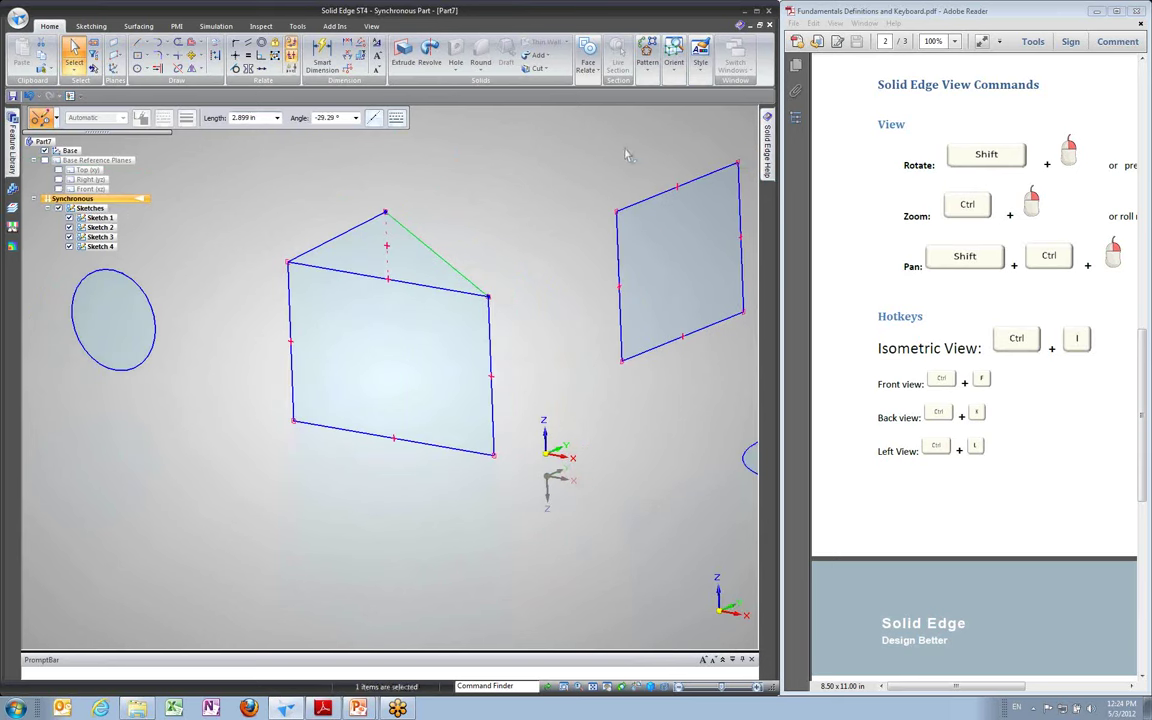
pyautogui.click(137, 68)
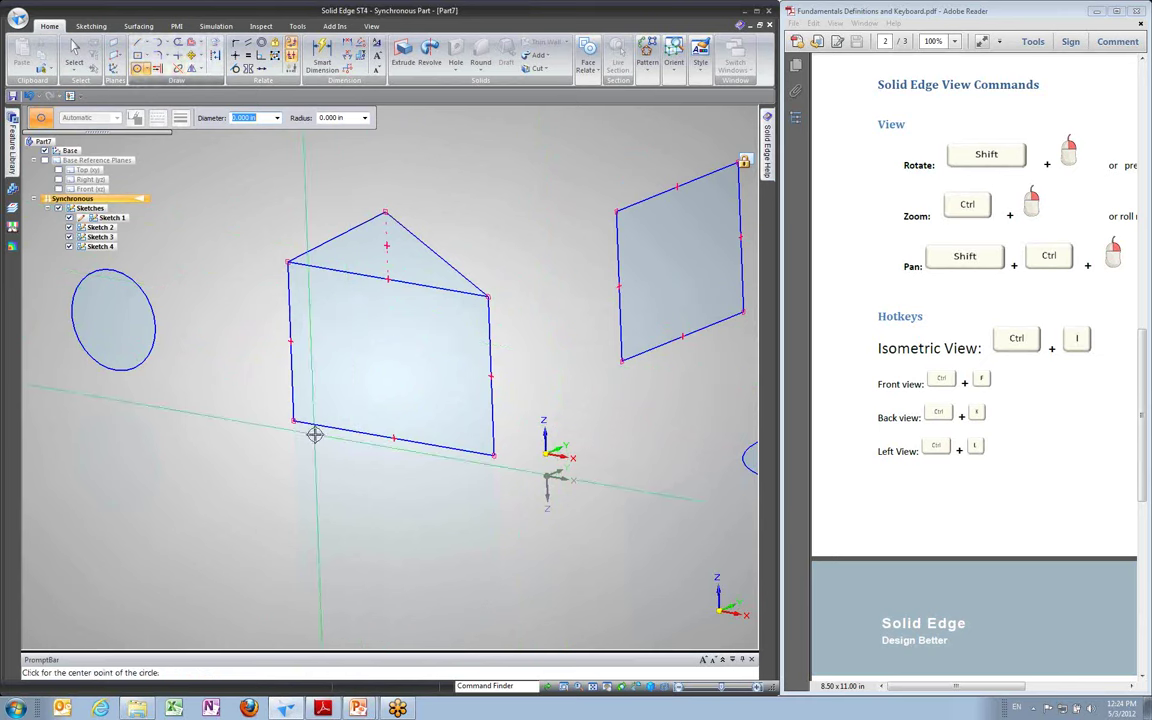
pyautogui.scroll(2, 356, 462)
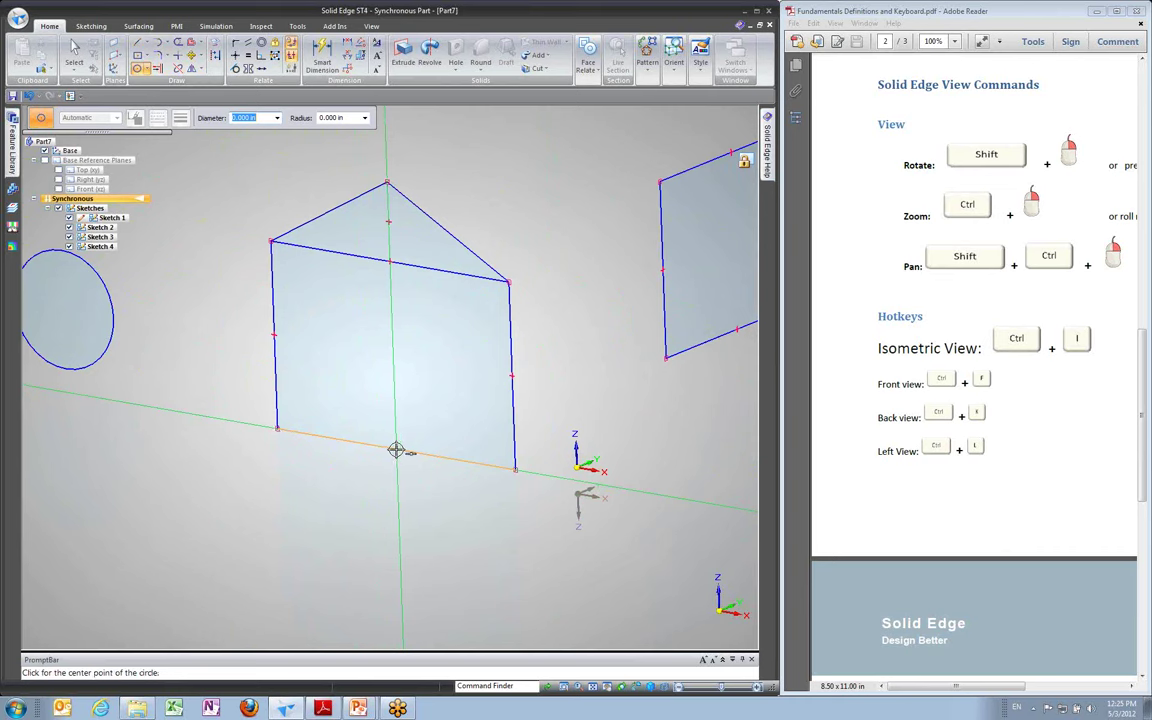
pyautogui.click(393, 383)
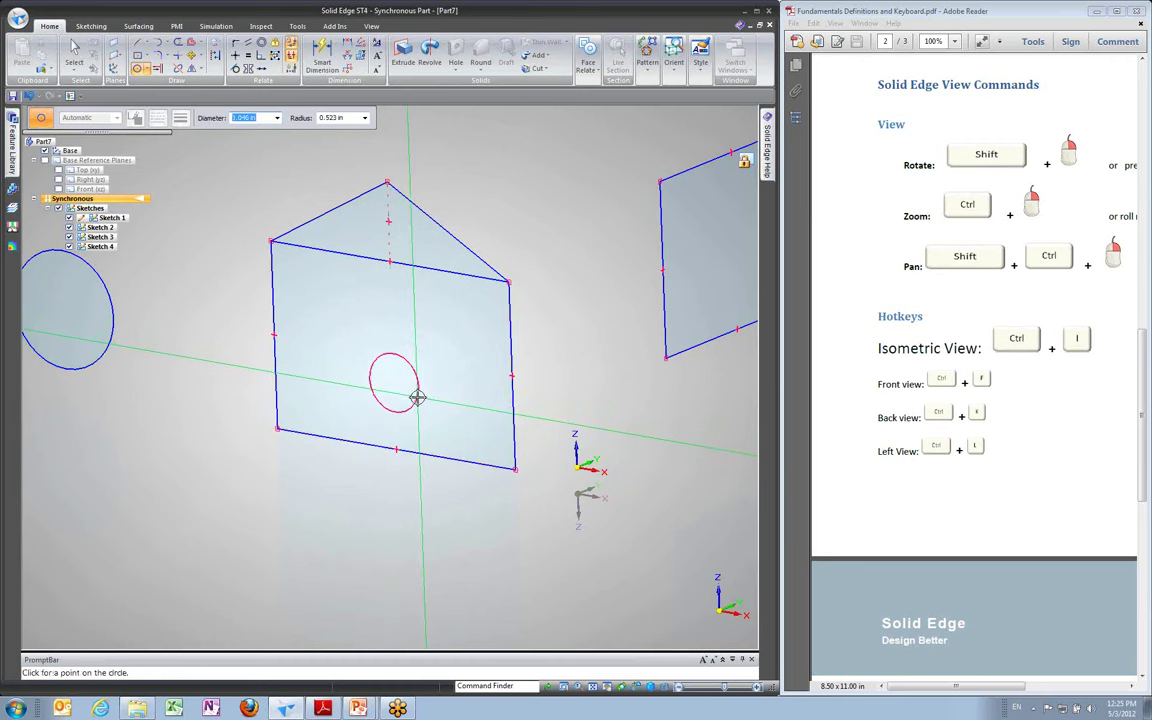
pyautogui.click(419, 400)
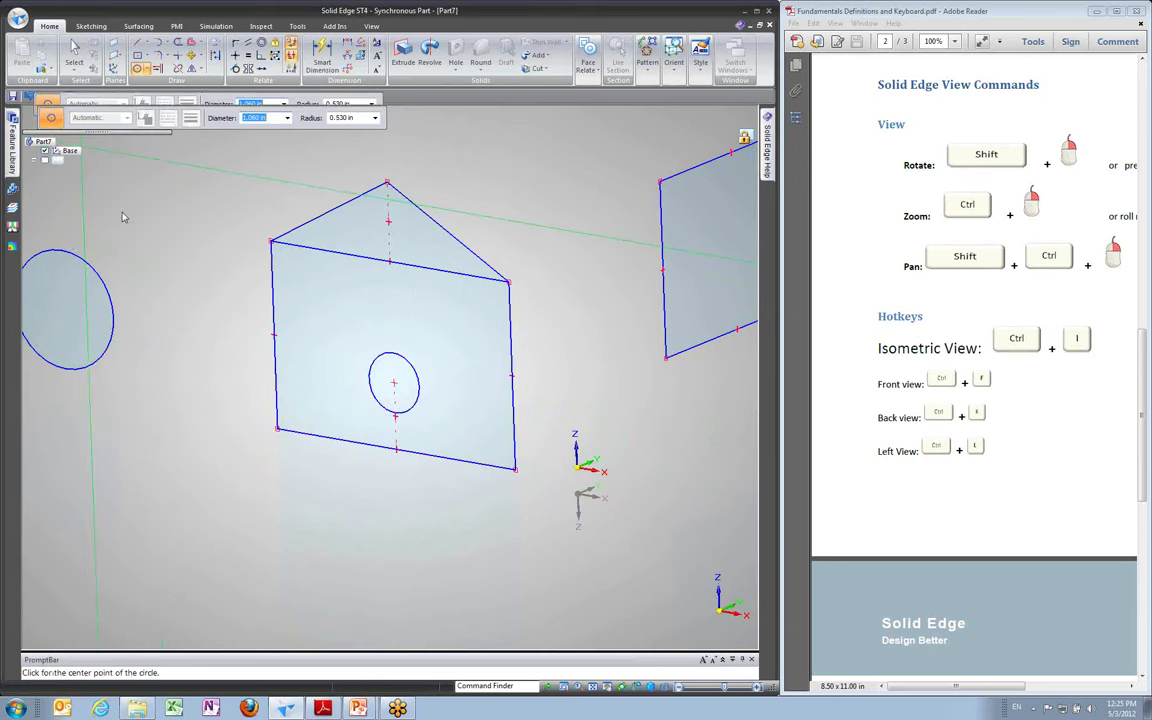
pyautogui.press('Escape')
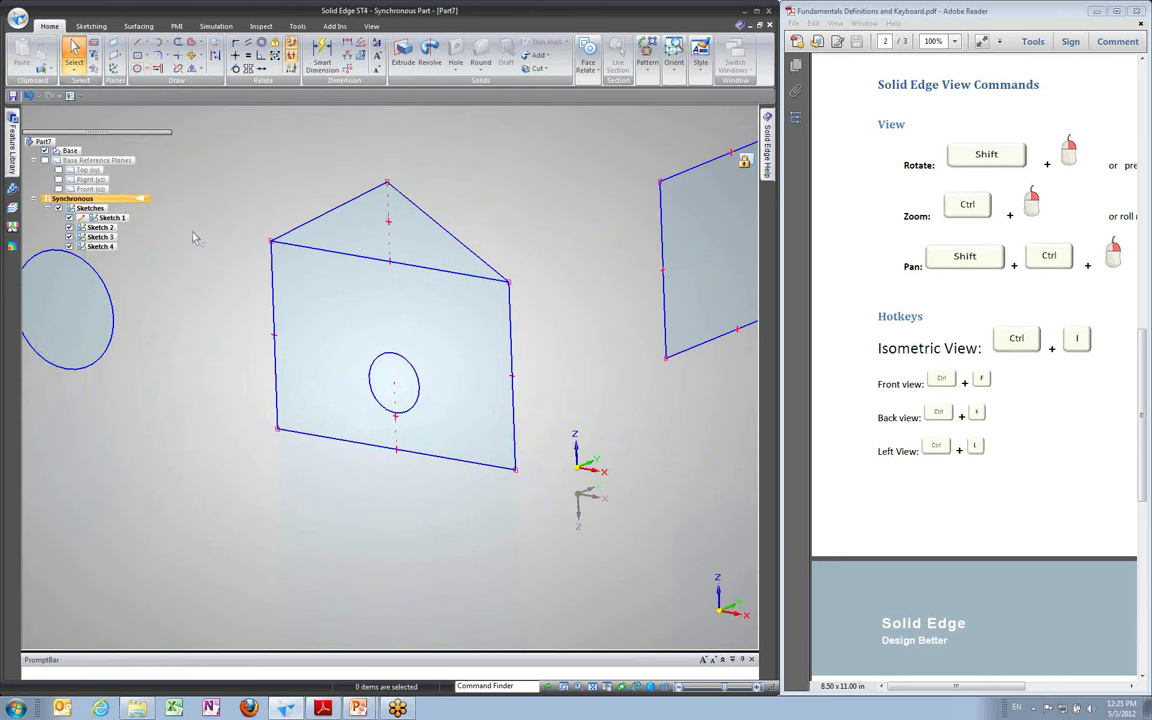
# Move the rectangle's right edge inward to make the rectangle about 3.7 in wide
pyautogui.click(513, 372)
pyautogui.moveTo(518, 372)
pyautogui.mouseDown()
pyautogui.moveTo(468, 363)
pyautogui.moveTo(449, 380)
pyautogui.mouseUp()
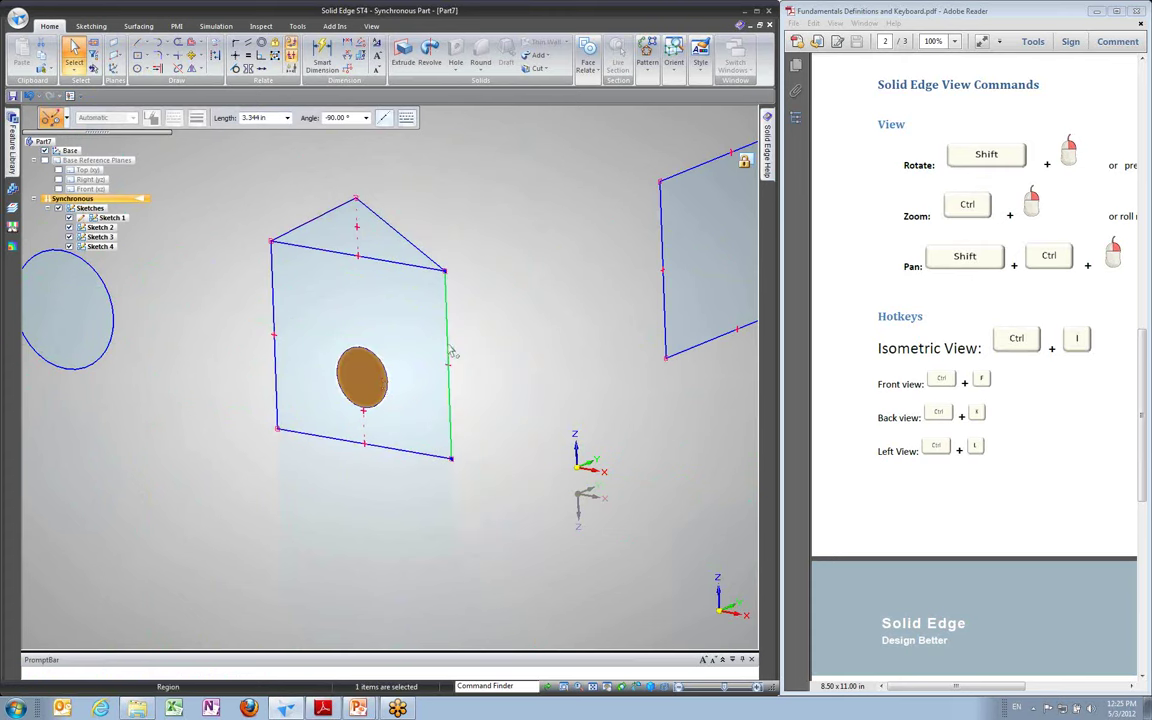
# Dimension the vertical distance from the rectangle's lower edge to the circle's center and set it to 1.5 in
pyautogui.click(347, 44)
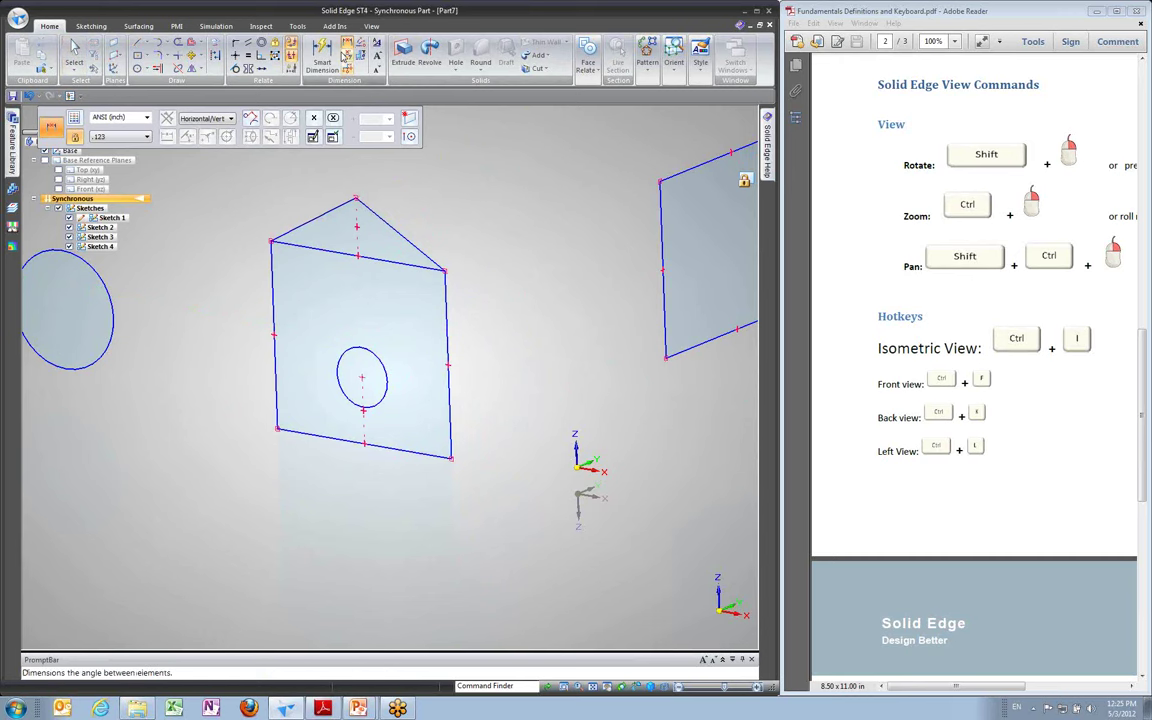
pyautogui.click(390, 445)
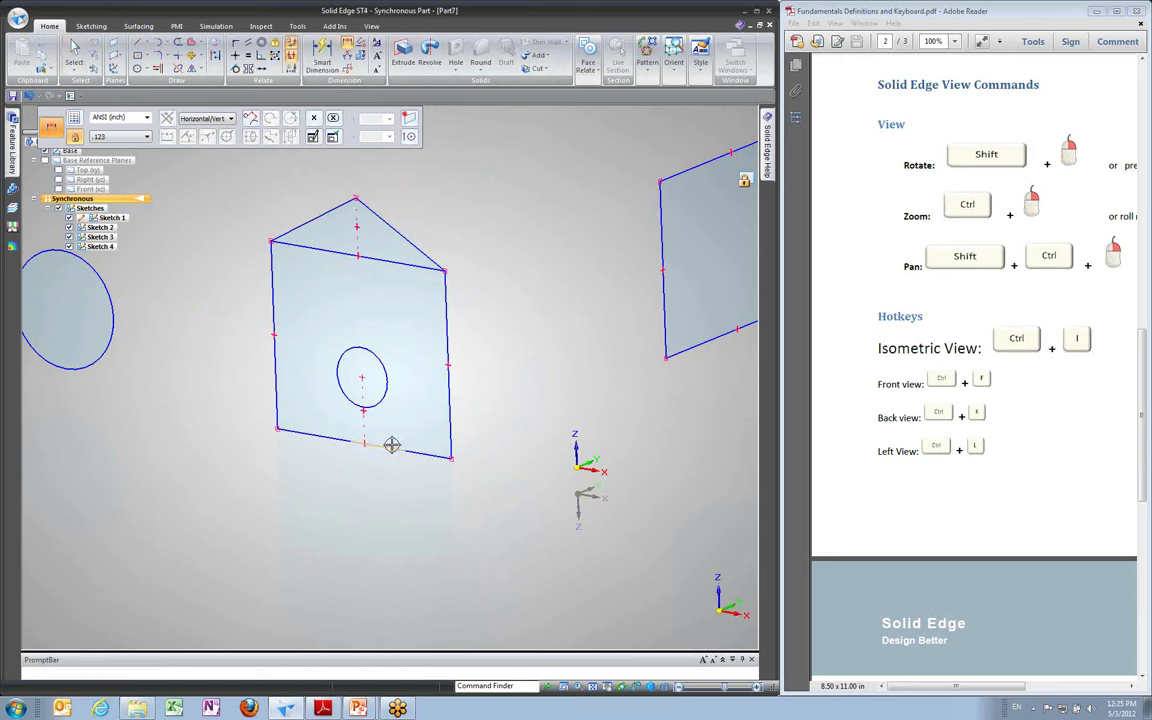
pyautogui.click(362, 377)
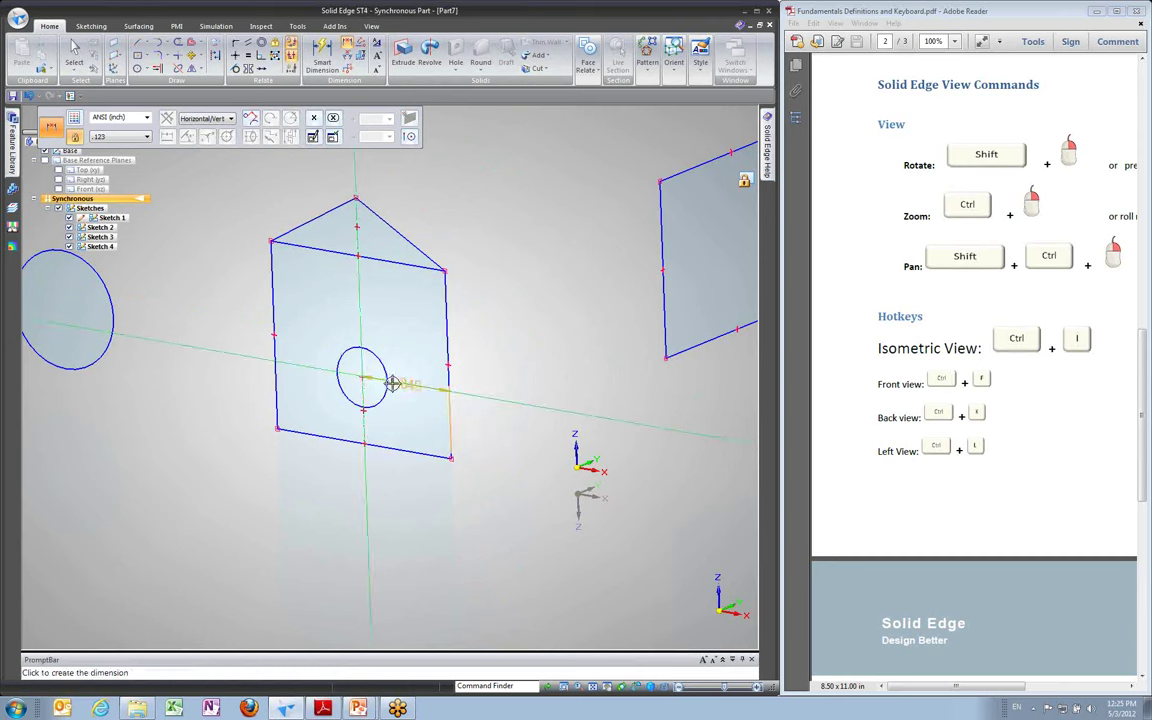
pyautogui.click(509, 411)
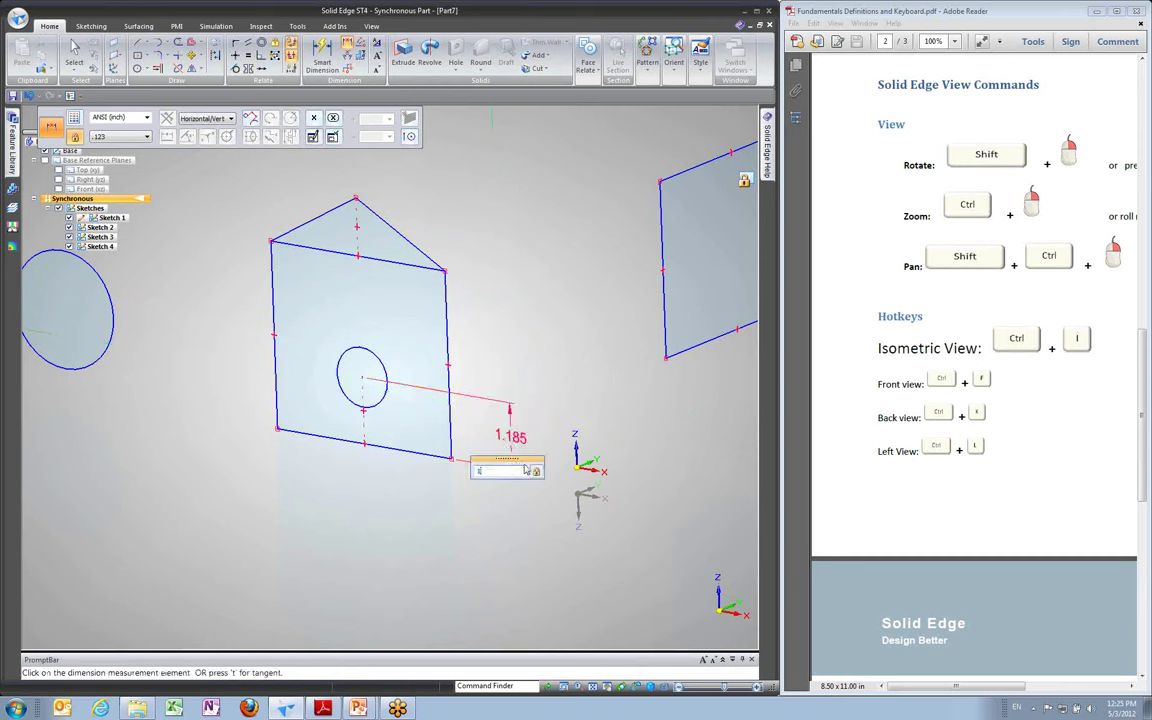
pyautogui.write('1.5')
pyautogui.press('Return')
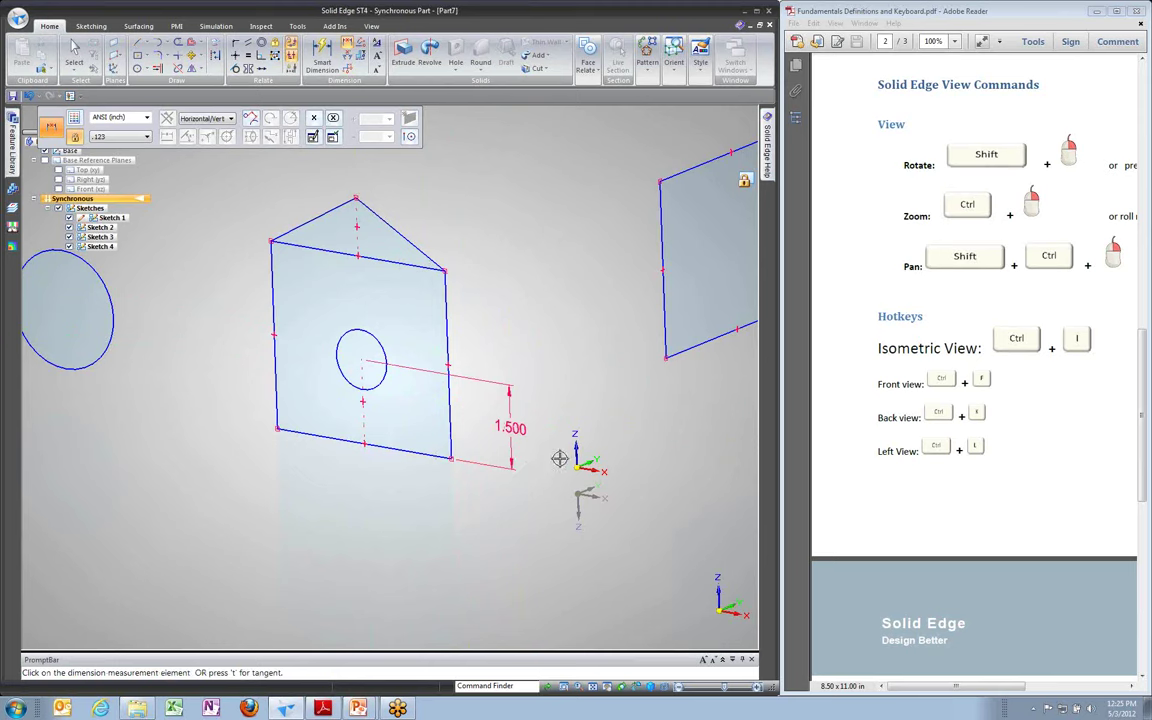
pyautogui.press('Escape')
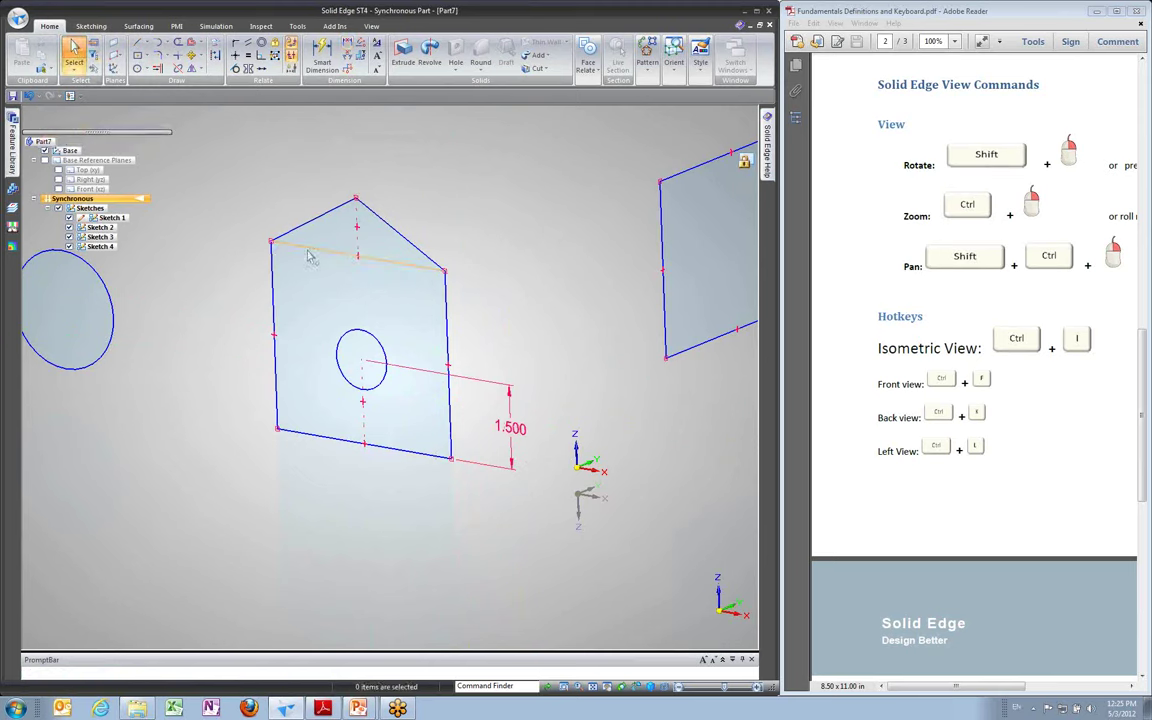
# Stretch the rectangle's lower edge downward and bring it back up to test the circle's distance dimension
pyautogui.moveTo(326, 442); pyautogui.dragTo(333, 486)
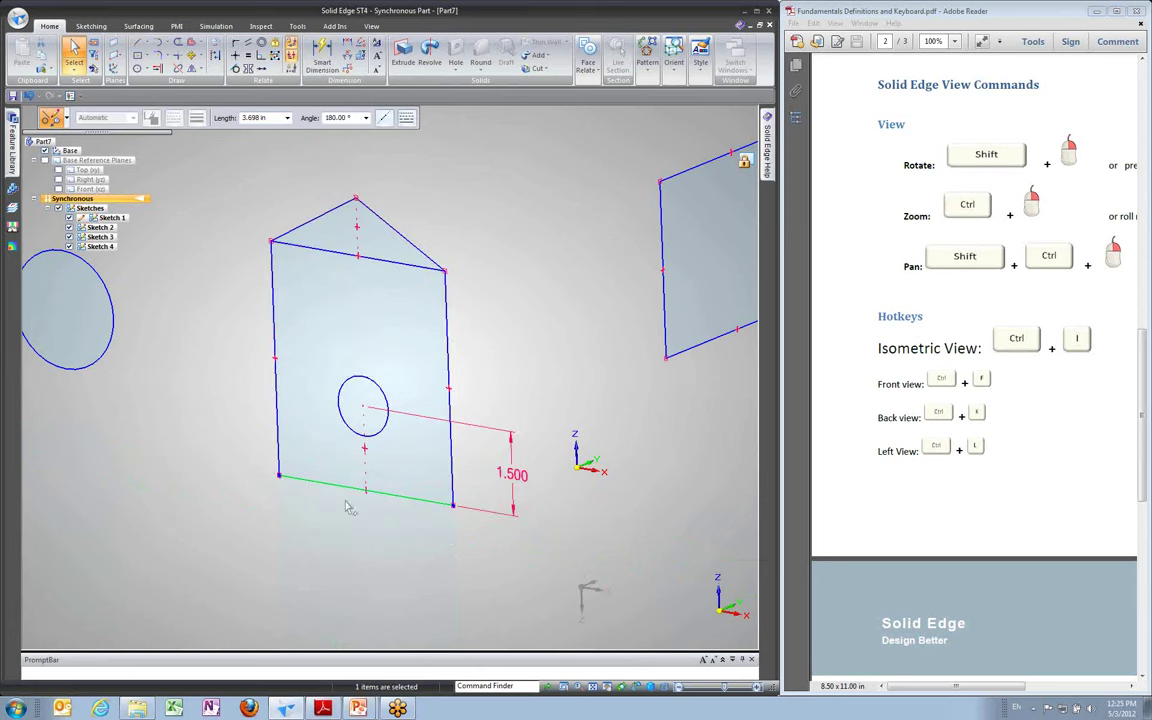
pyautogui.moveTo(342, 487); pyautogui.dragTo(344, 433)
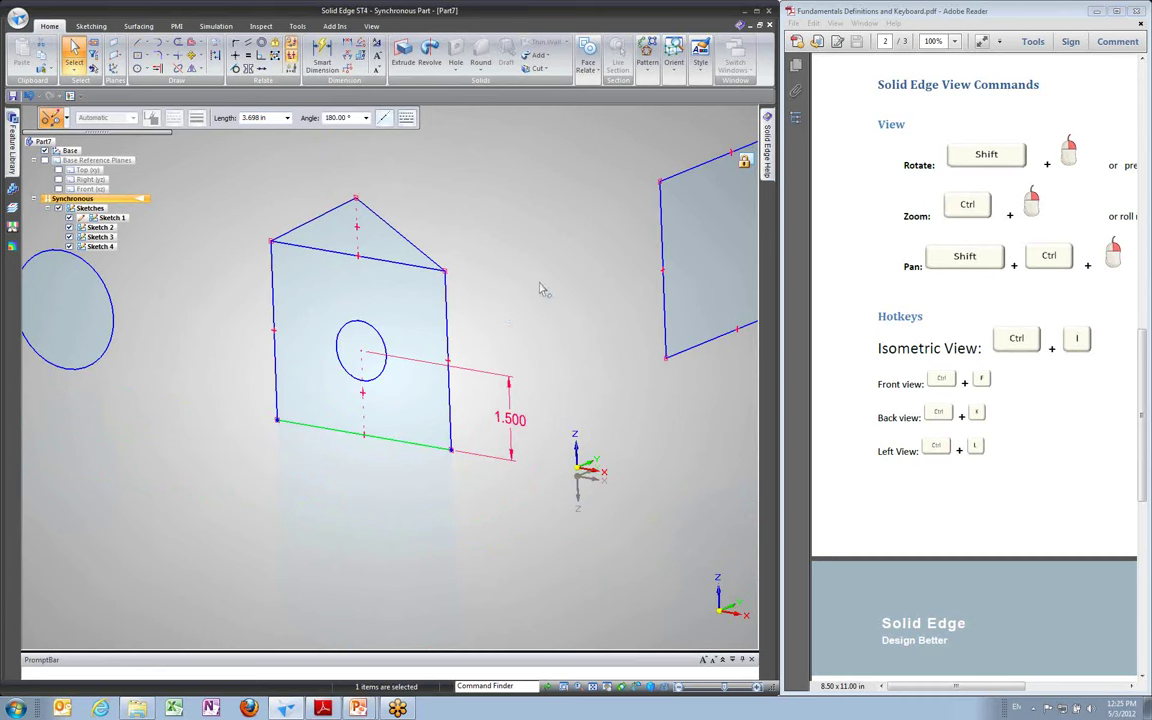
# Extrude the rectangular region around the circle forward about 2.3 in, leaving the circle as a through hole
pyautogui.moveTo(542, 280); pyautogui.dragTo(500, 285, button='middle')
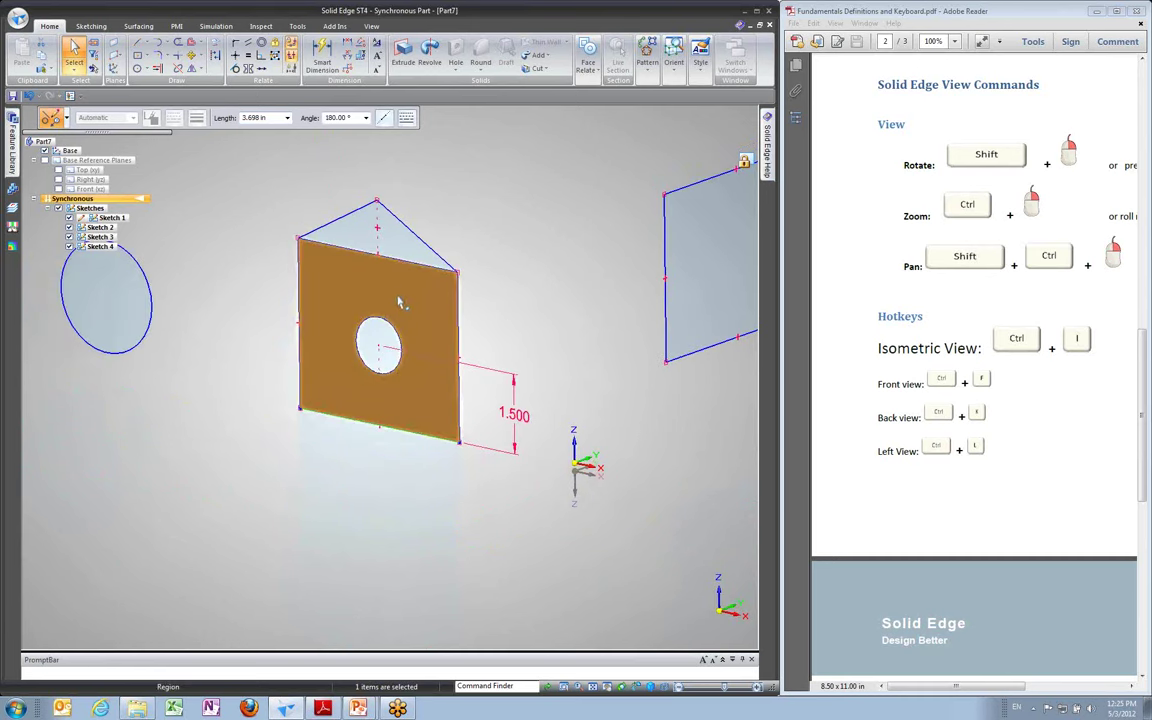
pyautogui.click(341, 289)
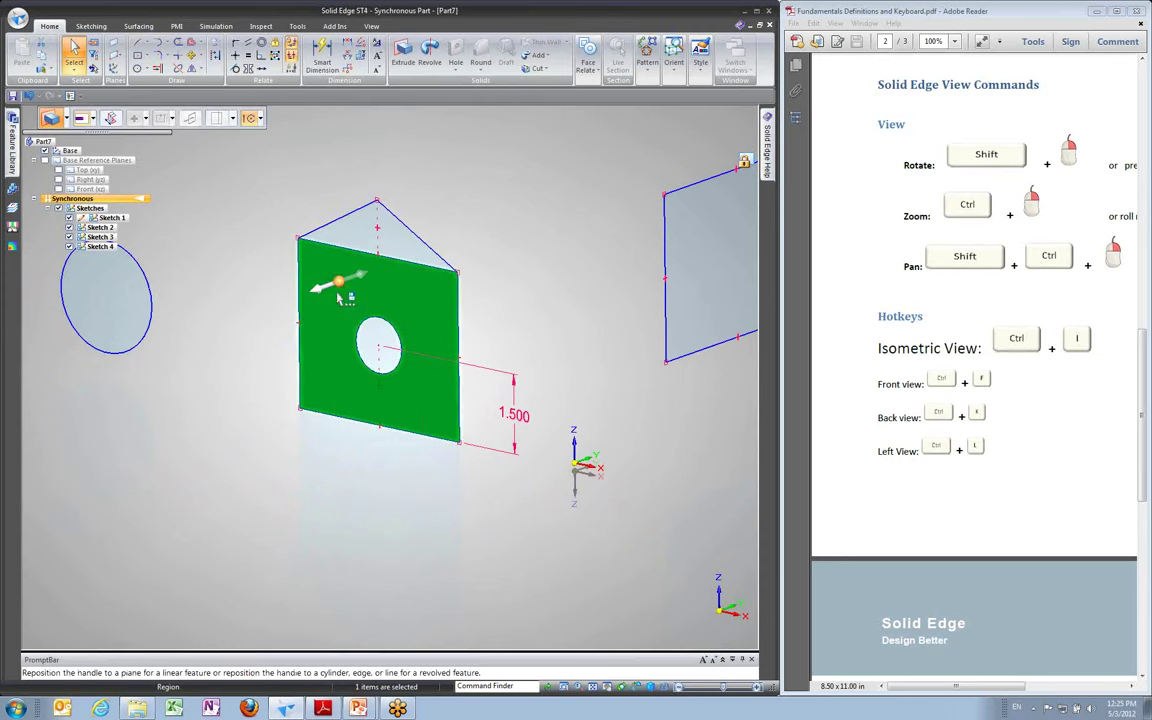
pyautogui.click(332, 290)
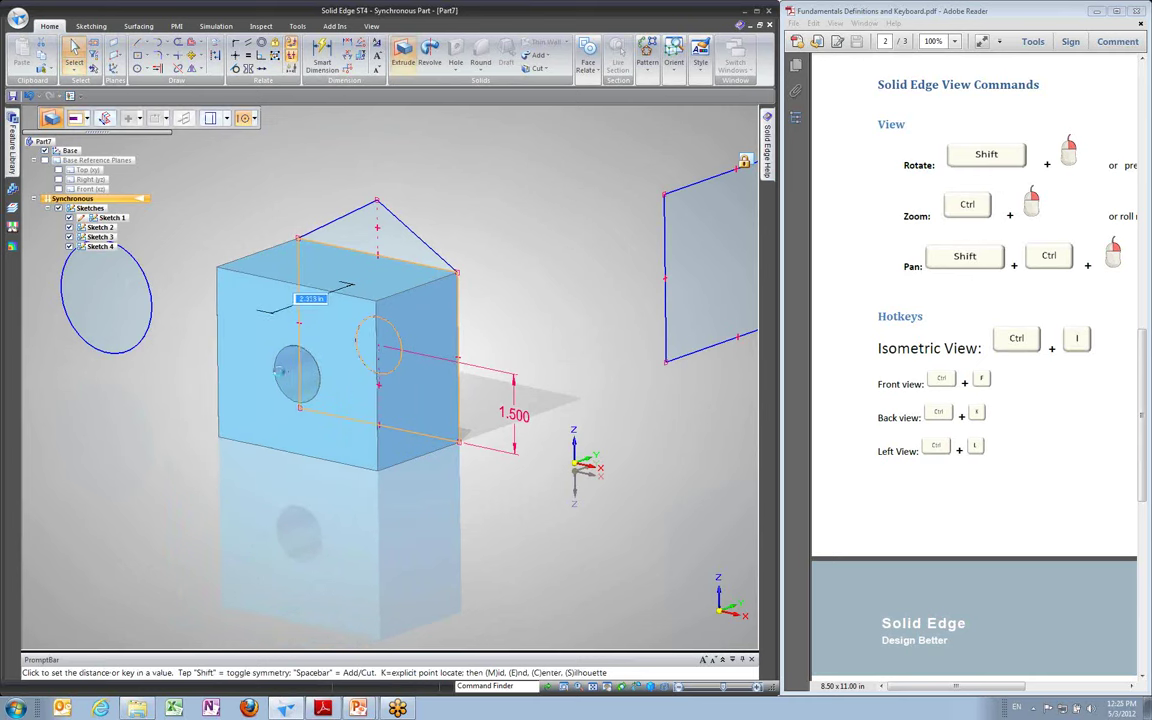
pyautogui.click(282, 369)
# Move the block's right side face outward along the X axis to widen the block, and clear the selection
pyautogui.moveTo(543, 342); pyautogui.dragTo(424, 384, button='middle')
pyautogui.moveTo(612, 485); pyautogui.dragTo(568, 378, button='middle')
pyautogui.moveTo(550, 247)
pyautogui.mouseDown(button='middle')
pyautogui.moveTo(457, 212)
pyautogui.moveTo(445, 247)
pyautogui.moveTo(435, 192)
pyautogui.mouseUp(button='middle')
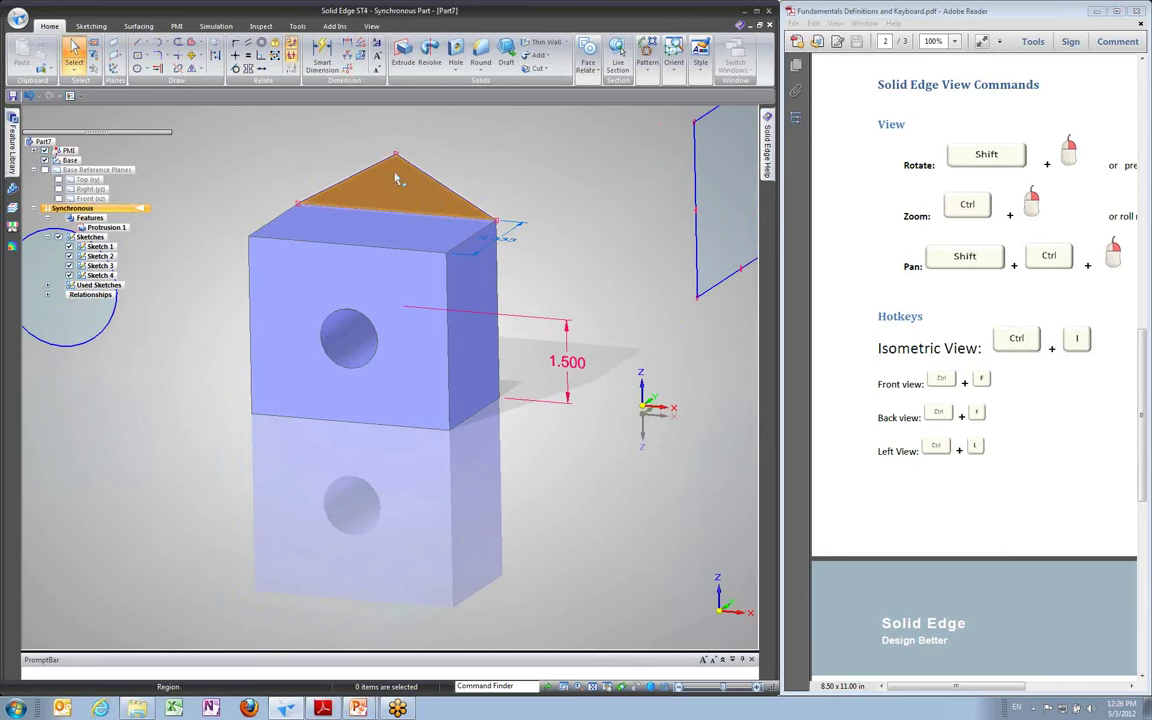
pyautogui.moveTo(411, 207); pyautogui.dragTo(424, 296, button='middle')
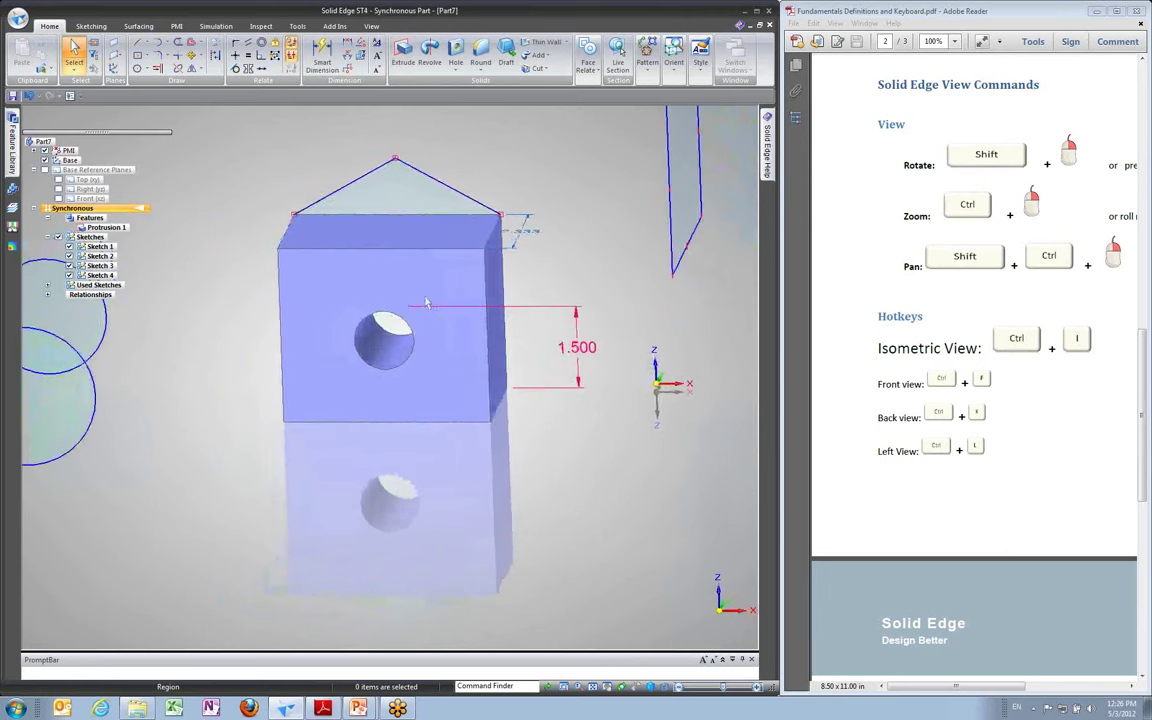
pyautogui.moveTo(511, 313); pyautogui.dragTo(489, 303, button='middle')
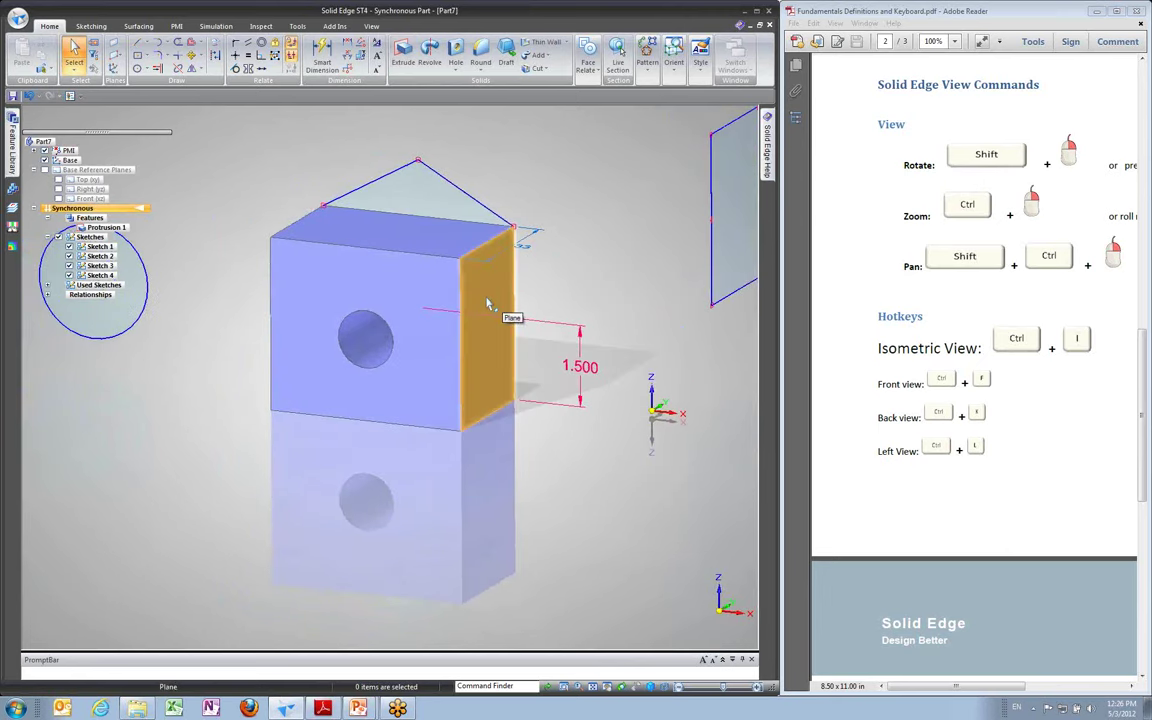
pyautogui.click(487, 303)
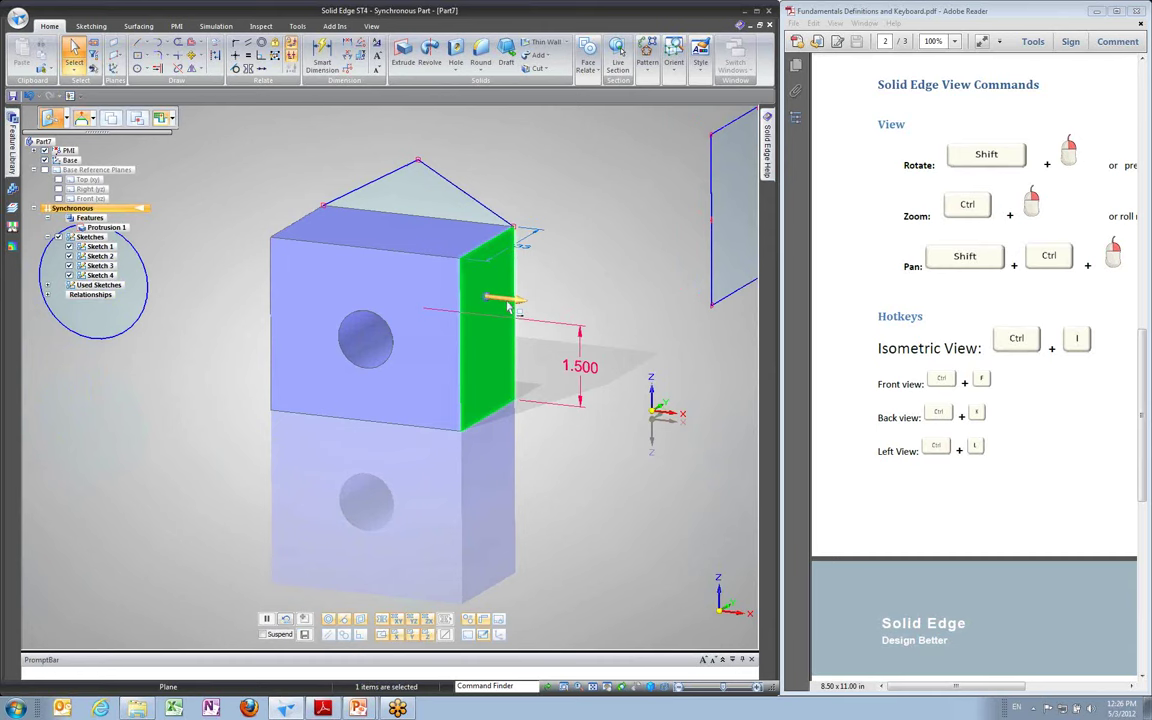
pyautogui.click(508, 300)
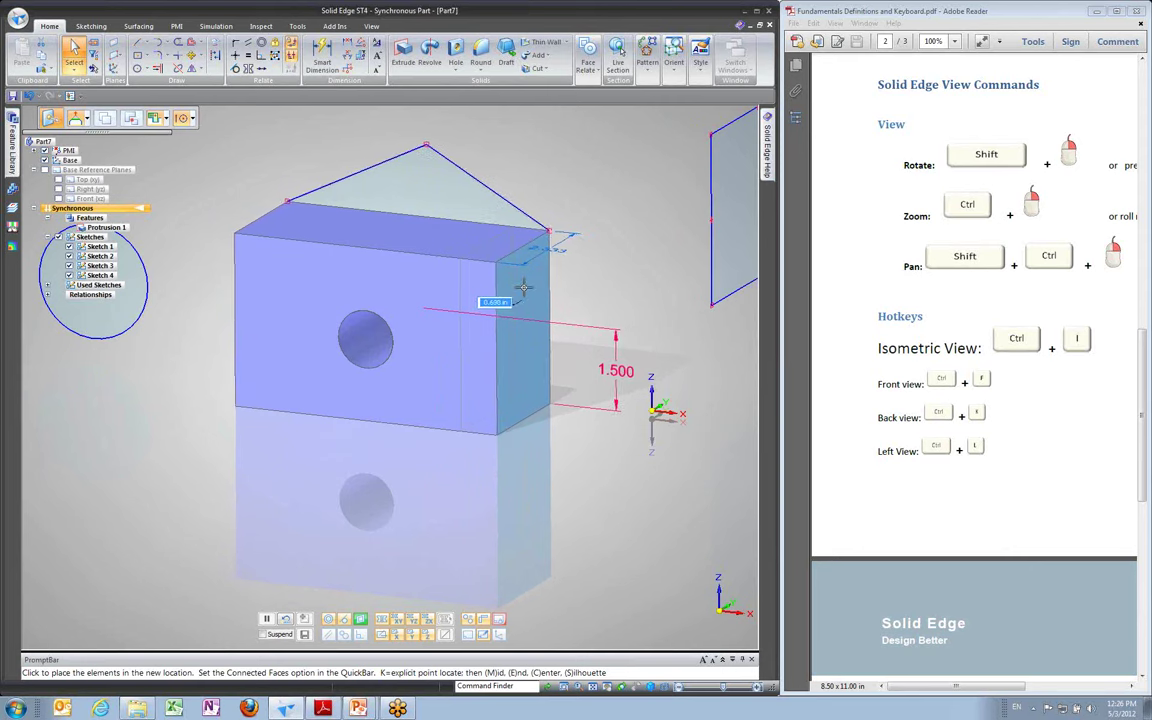
pyautogui.click(470, 260)
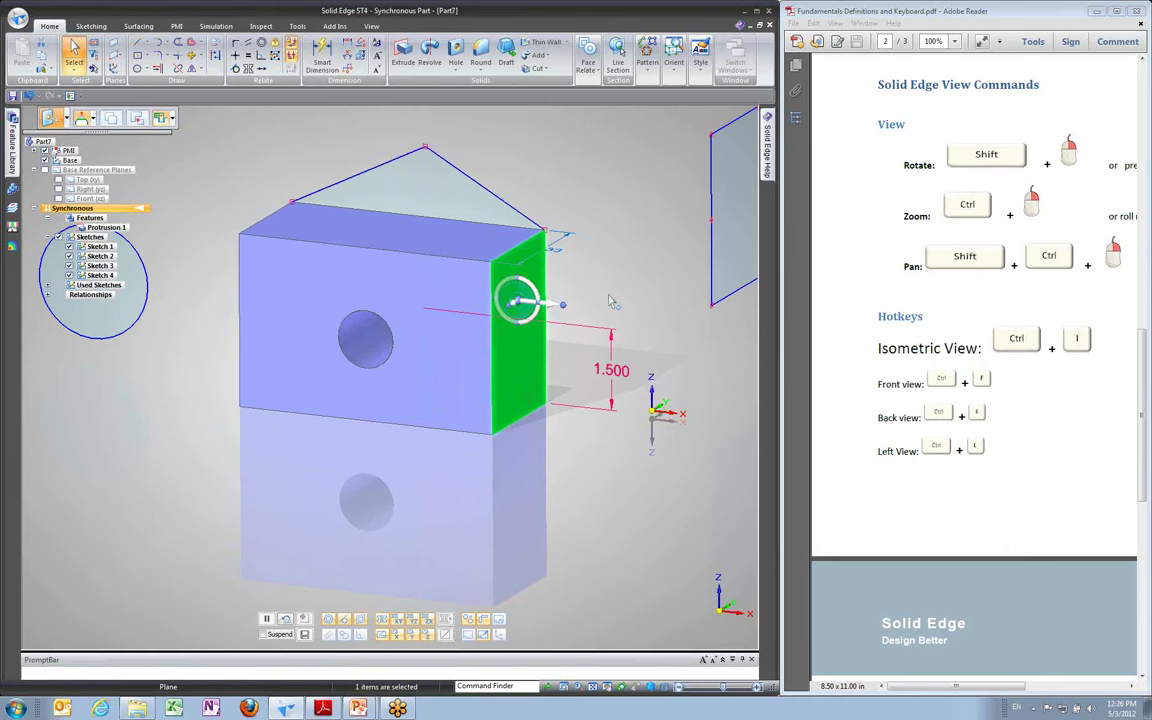
pyautogui.click(219, 201)
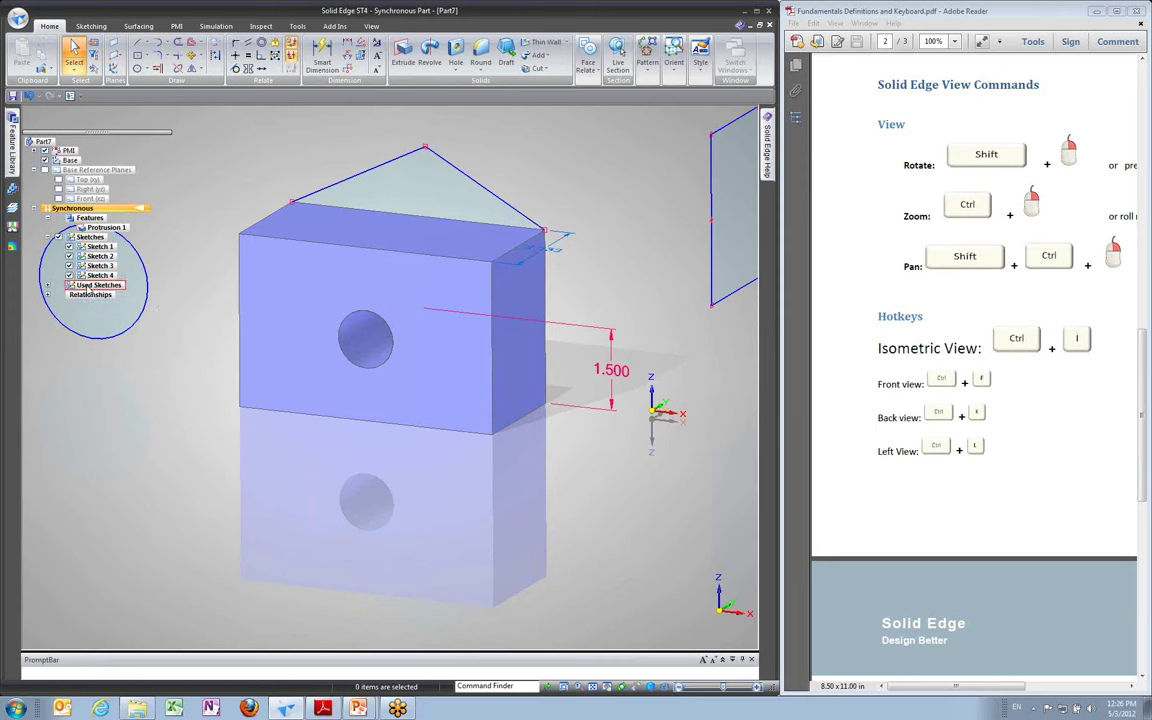
# Expand the used sketches and highlight Sketch 5 to compare the original profile with the widened block
pyautogui.moveTo(130, 290)
pyautogui.mouseDown(button='middle')
pyautogui.moveTo(245, 232)
pyautogui.moveTo(93, 297)
pyautogui.mouseUp(button='middle')
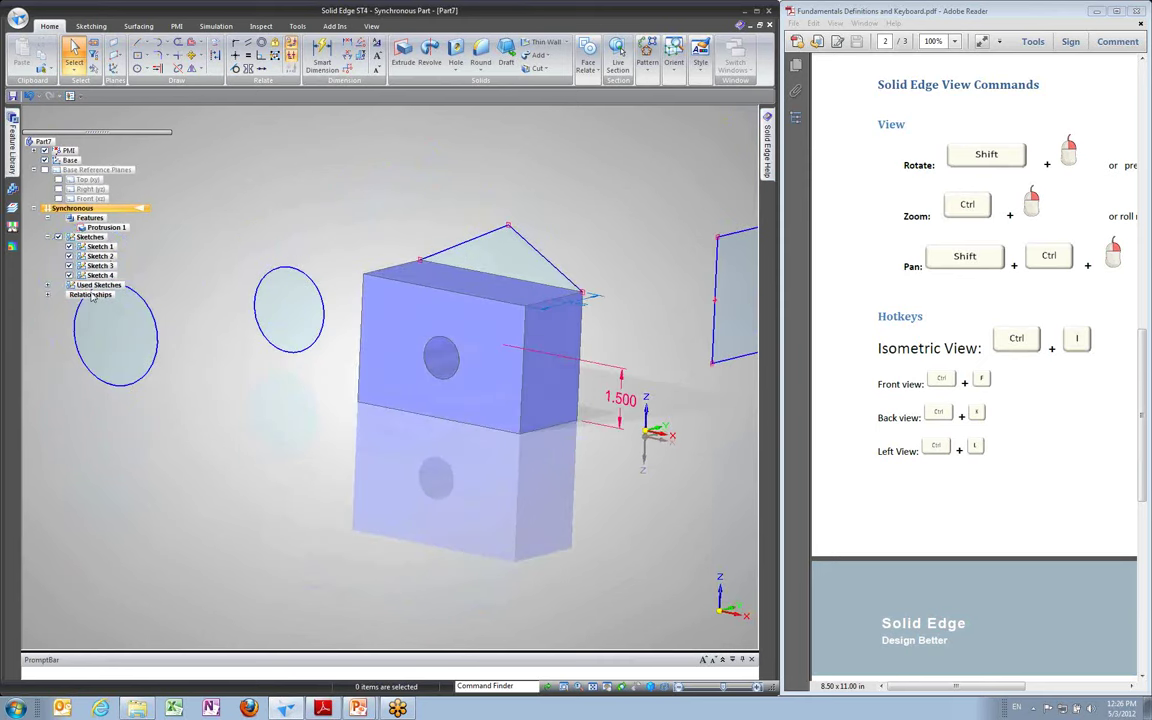
pyautogui.click(48, 286)
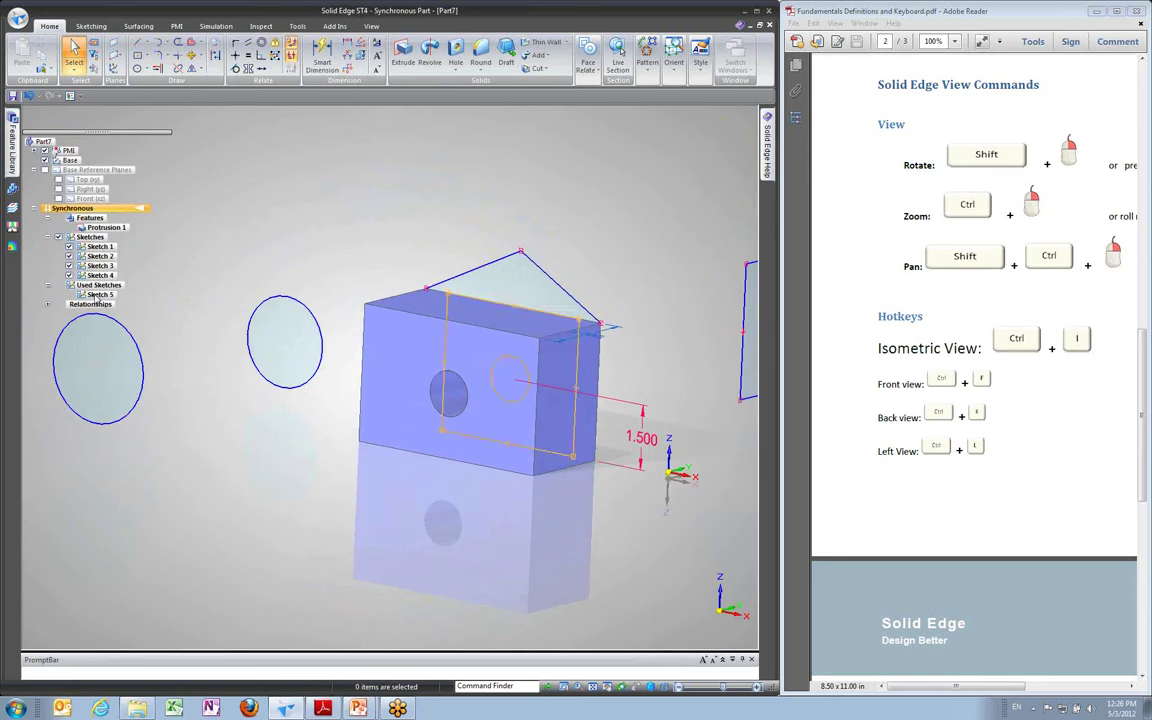
pyautogui.click(97, 295)
pyautogui.moveTo(432, 614); pyautogui.dragTo(530, 590, button='middle')
pyautogui.moveTo(300, 380); pyautogui.dragTo(155, 313, button='middle')
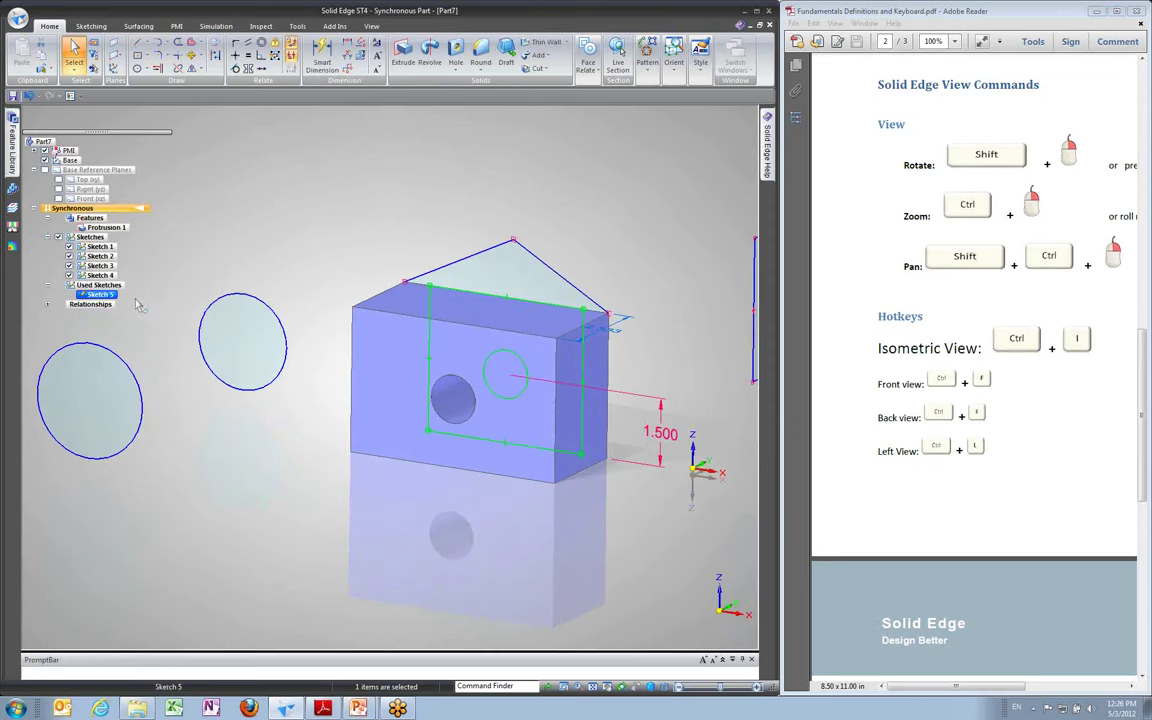
# Set the hole's vertical distance dimension to 2.000 in, raising the hole in the block
pyautogui.click(662, 434)
pyautogui.write('1.8')
pyautogui.press('Return')
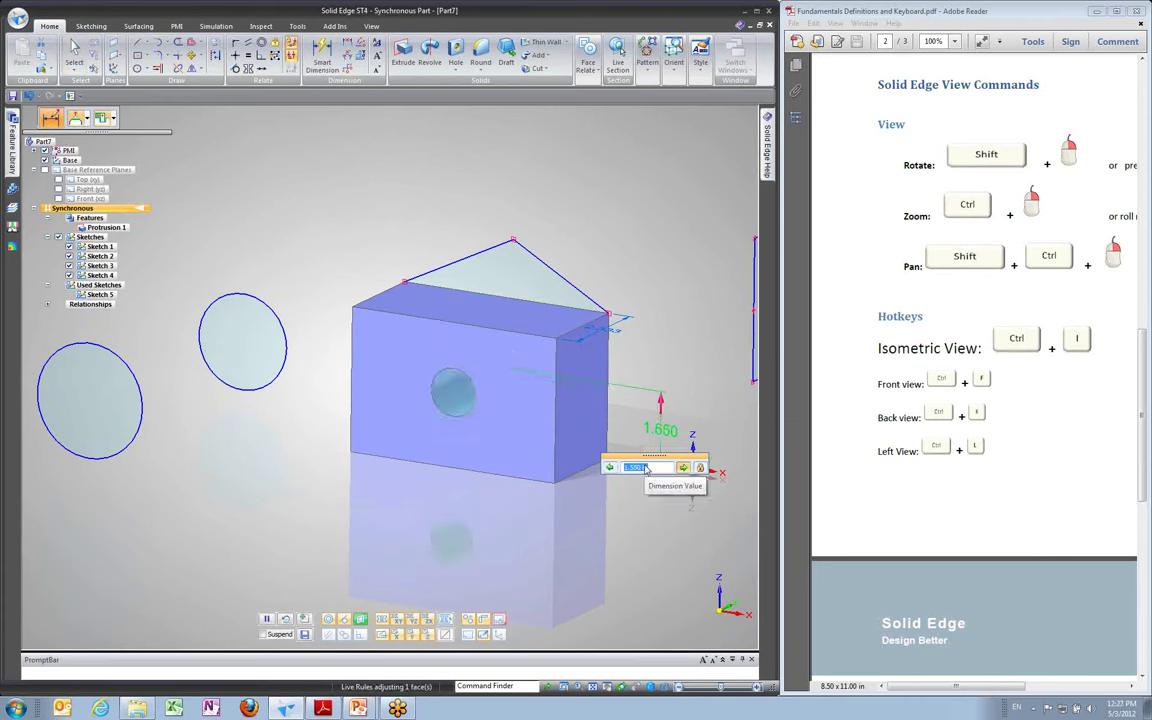
pyautogui.scroll(1, 645, 466)
pyautogui.scroll(1, 653, 472)
pyautogui.press('Return')
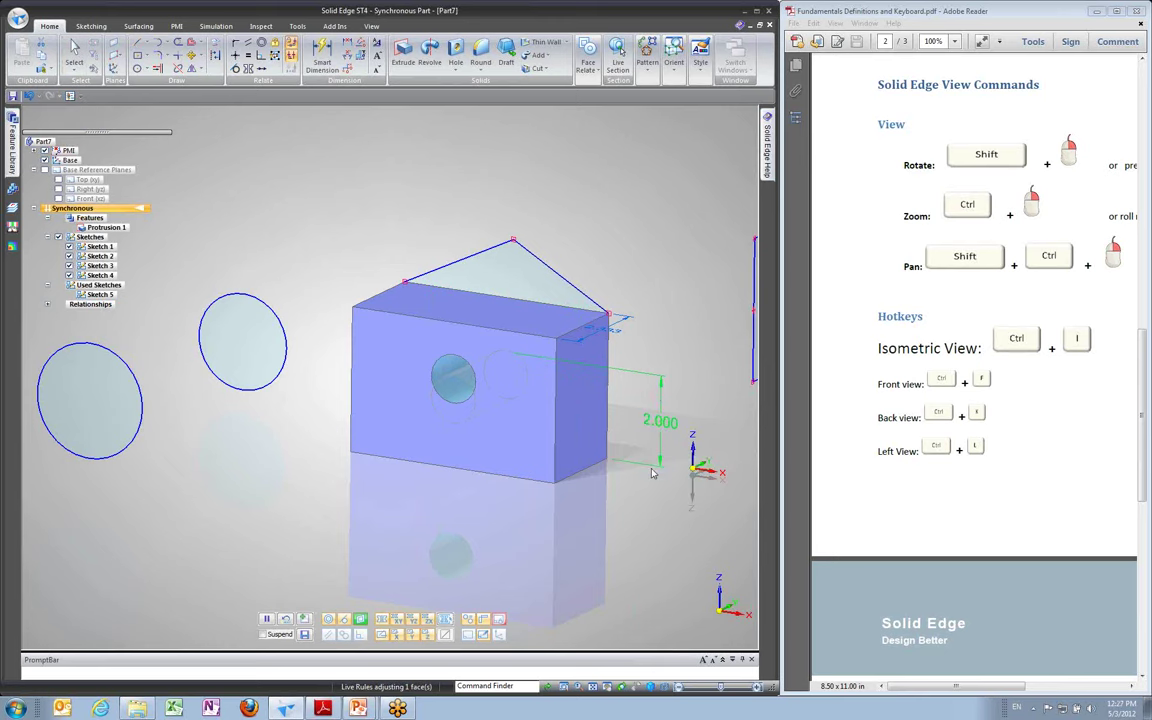
# Restore Sketch 5 from the used sketches so its rectangle and circle return as active geometry
pyautogui.moveTo(504, 499)
pyautogui.keyDown('shift'); pyautogui.mouseDown(button='middle')
pyautogui.moveTo(538, 476)
pyautogui.moveTo(558, 489)
pyautogui.moveTo(619, 347)
pyautogui.mouseUp(button='middle'); pyautogui.keyUp('shift')
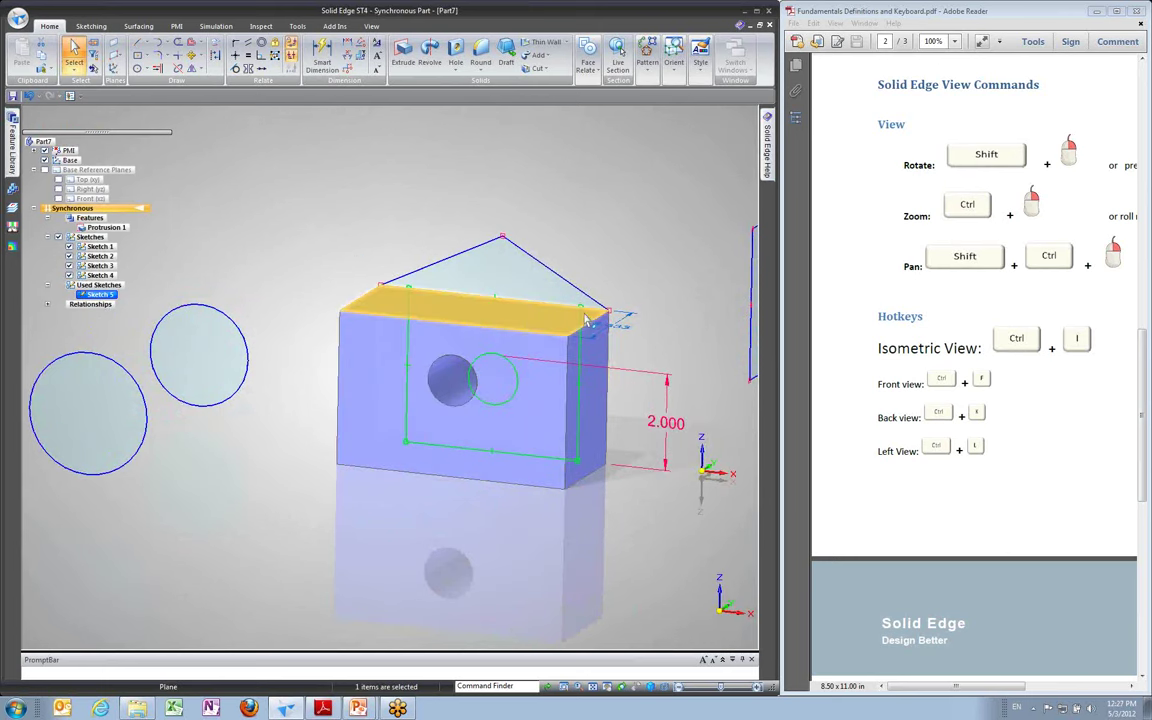
pyautogui.rightClick(107, 296)
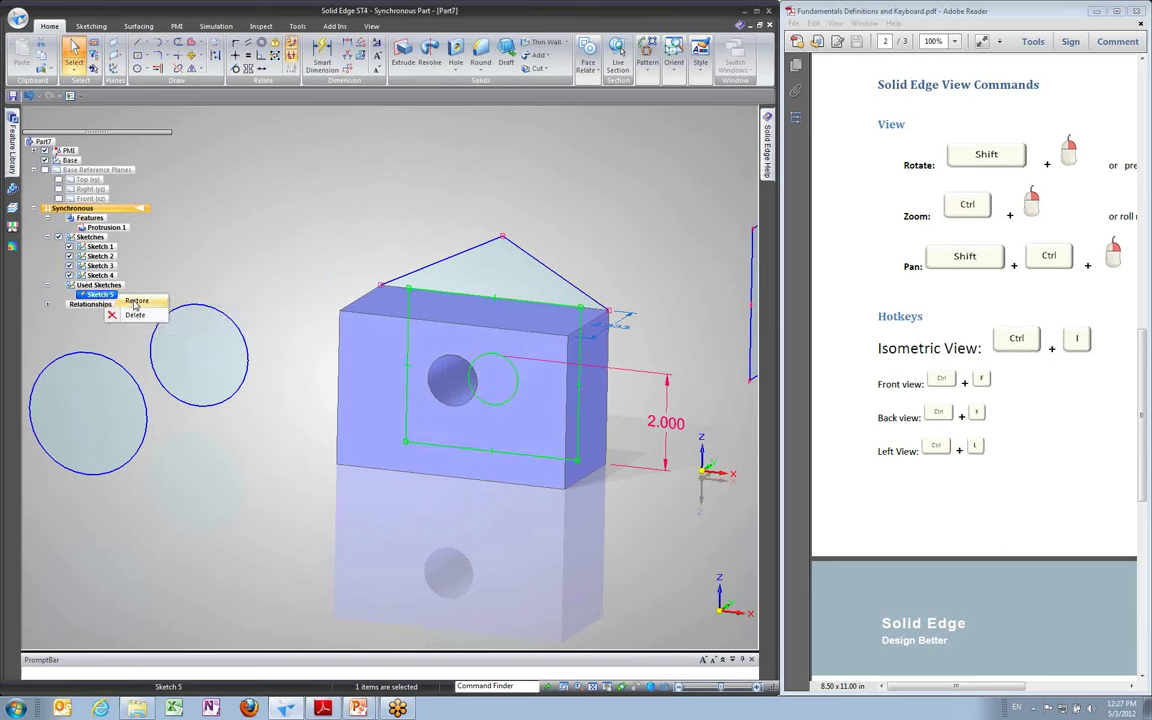
pyautogui.click(136, 300)
# Delete the Protrusion 1 solid, keeping the restored sketch geometry
pyautogui.moveTo(371, 267)
pyautogui.mouseDown(button='middle')
pyautogui.moveTo(575, 325)
pyautogui.moveTo(571, 342)
pyautogui.moveTo(528, 328)
pyautogui.mouseUp(button='middle')
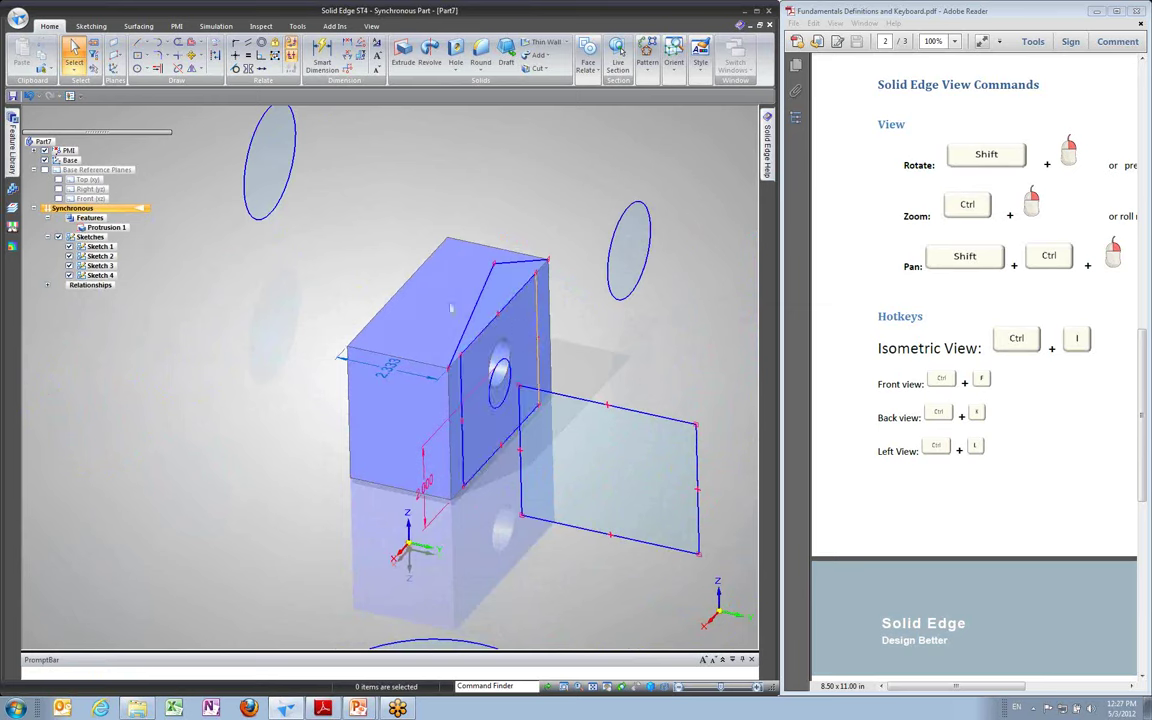
pyautogui.moveTo(397, 277); pyautogui.dragTo(448, 272, button='middle')
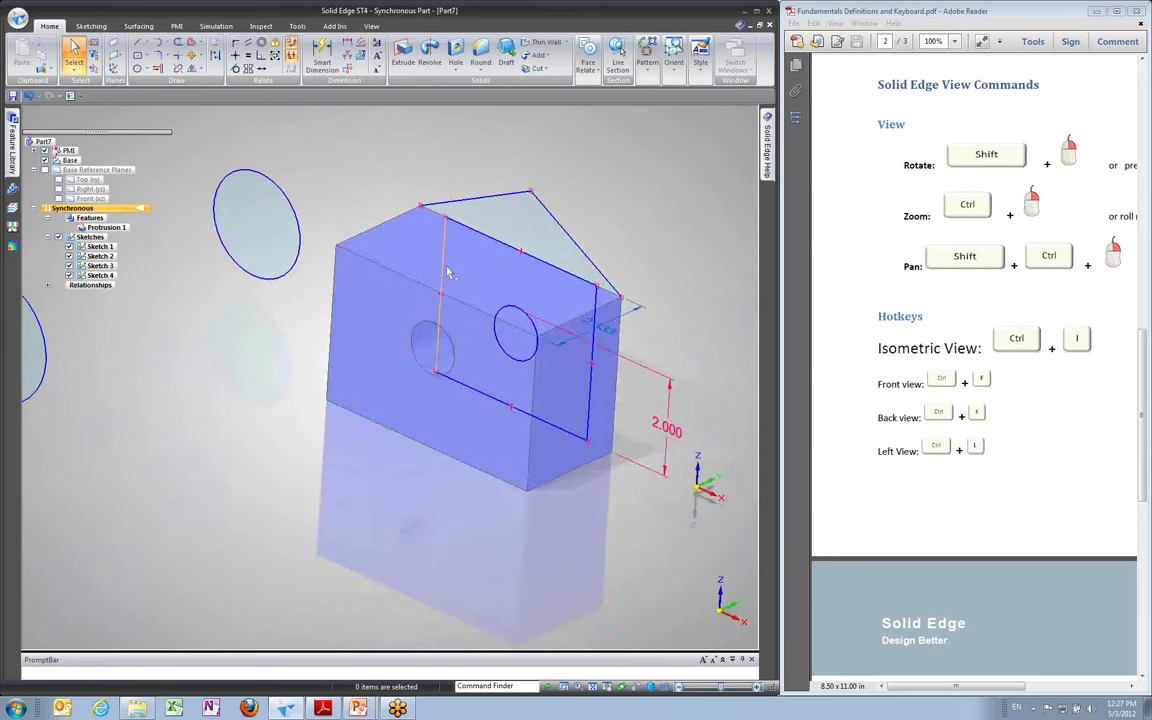
pyautogui.moveTo(374, 289); pyautogui.dragTo(324, 344, button='middle')
pyautogui.scroll(-3, 324, 344)
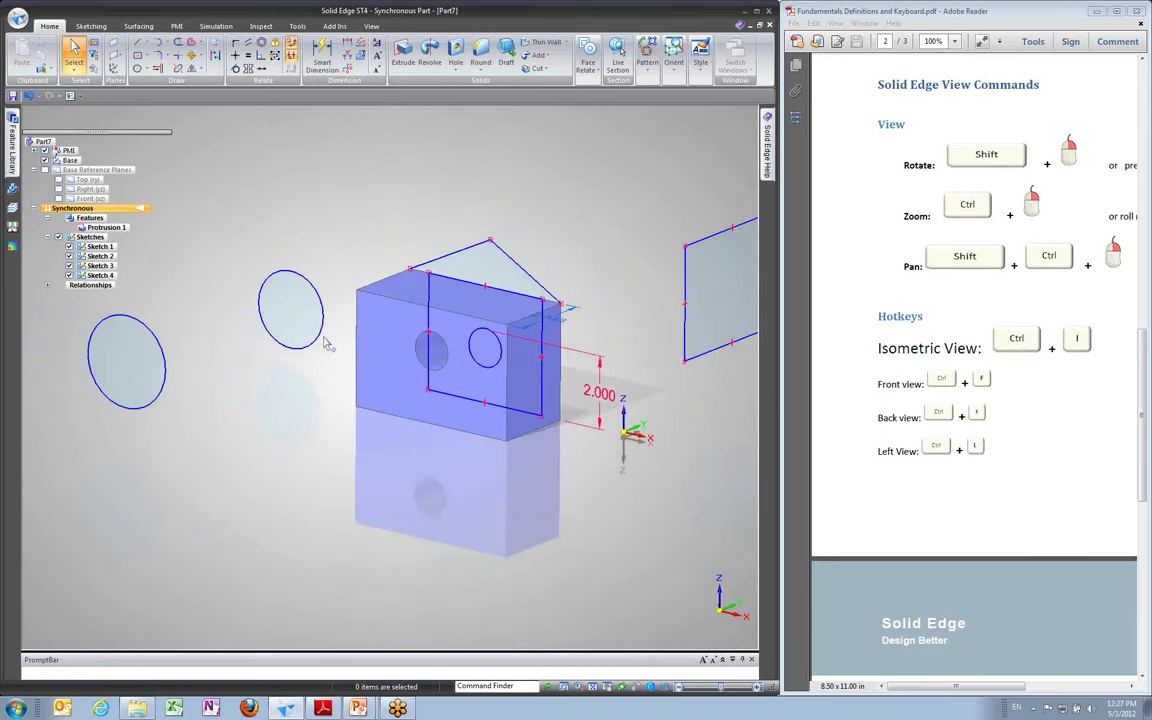
pyautogui.click(106, 228)
pyautogui.press('Delete')
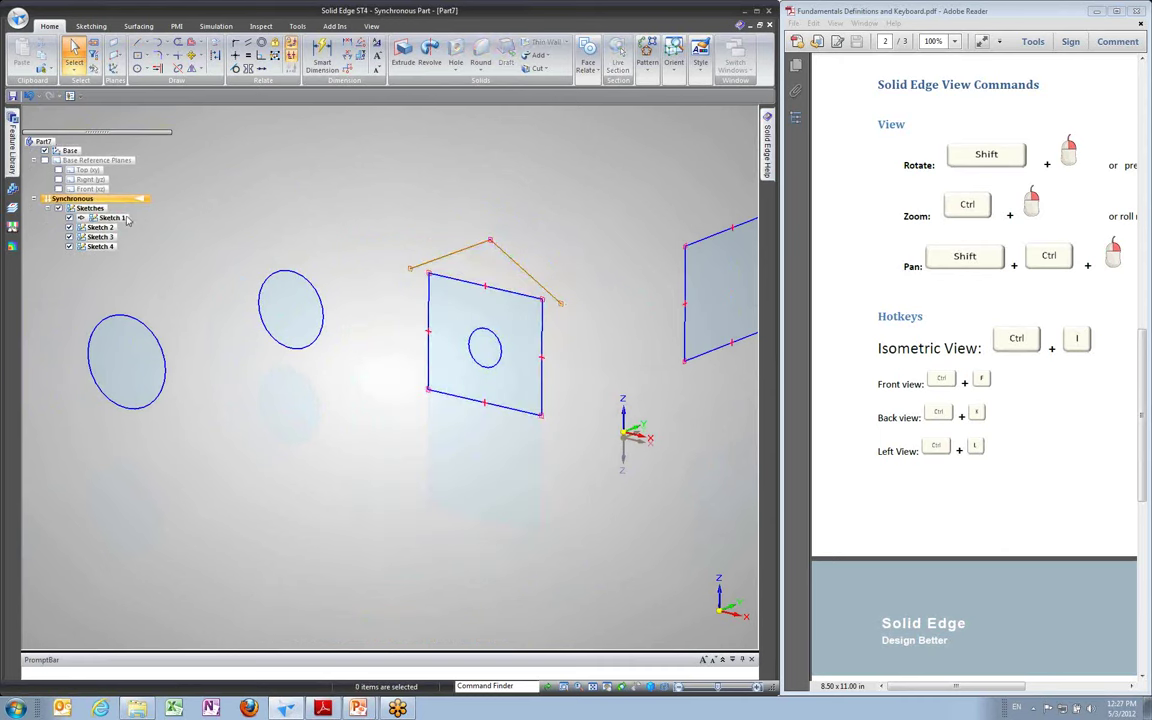
# Delete the two sloped lines above the rectangle that contains the circle
pyautogui.scroll(2, 531, 272)
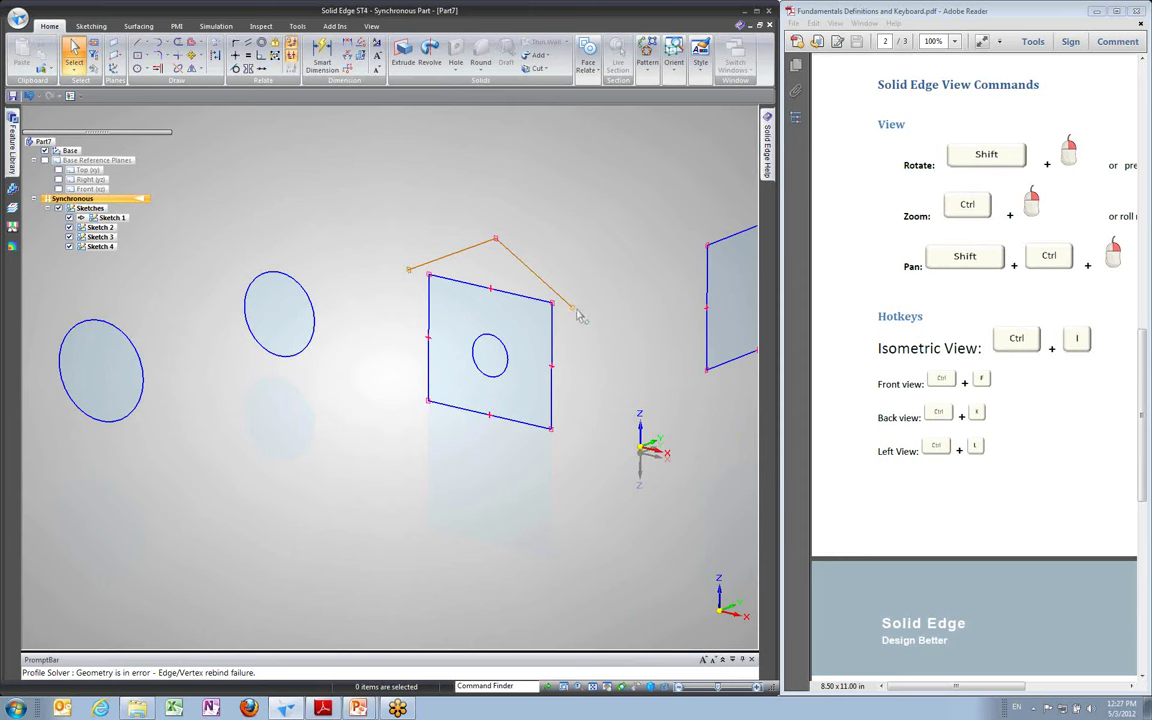
pyautogui.click(526, 268)
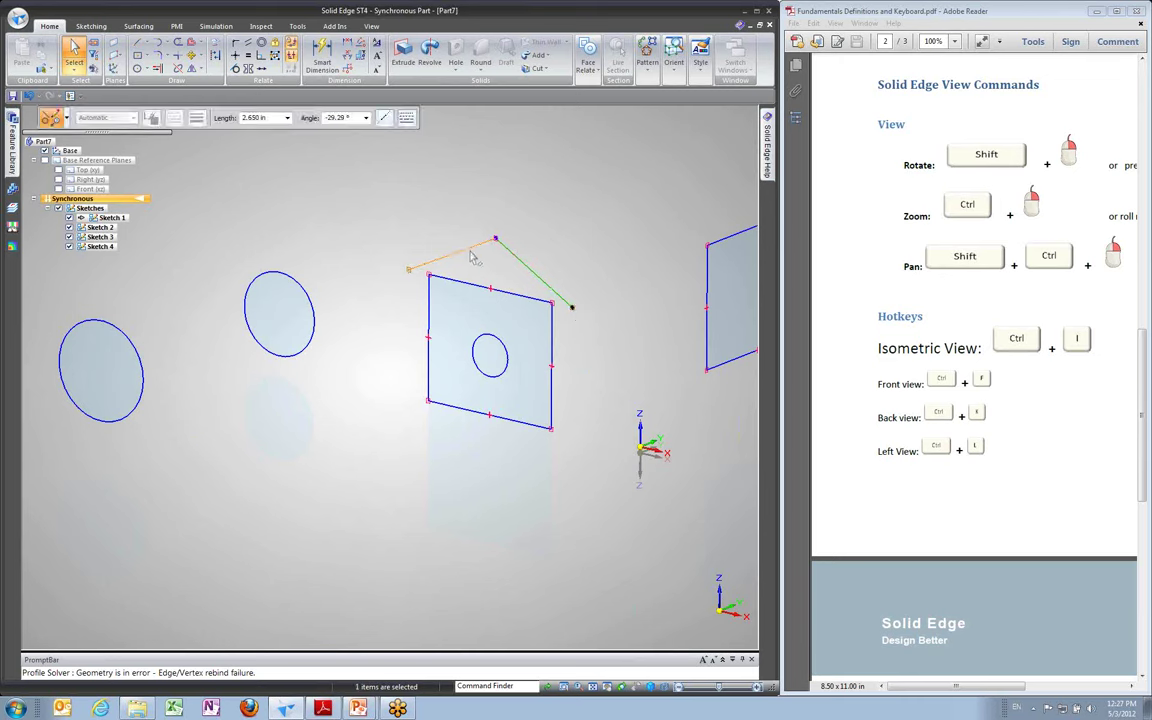
pyautogui.keyDown('ctrl'); pyautogui.click(474, 254); pyautogui.keyUp('ctrl')
pyautogui.press('Delete')
pyautogui.moveTo(337, 221)
pyautogui.mouseDown(button='middle')
pyautogui.moveTo(327, 213)
pyautogui.moveTo(380, 330)
pyautogui.moveTo(530, 230)
pyautogui.mouseUp(button='middle')
pyautogui.click(137, 55)
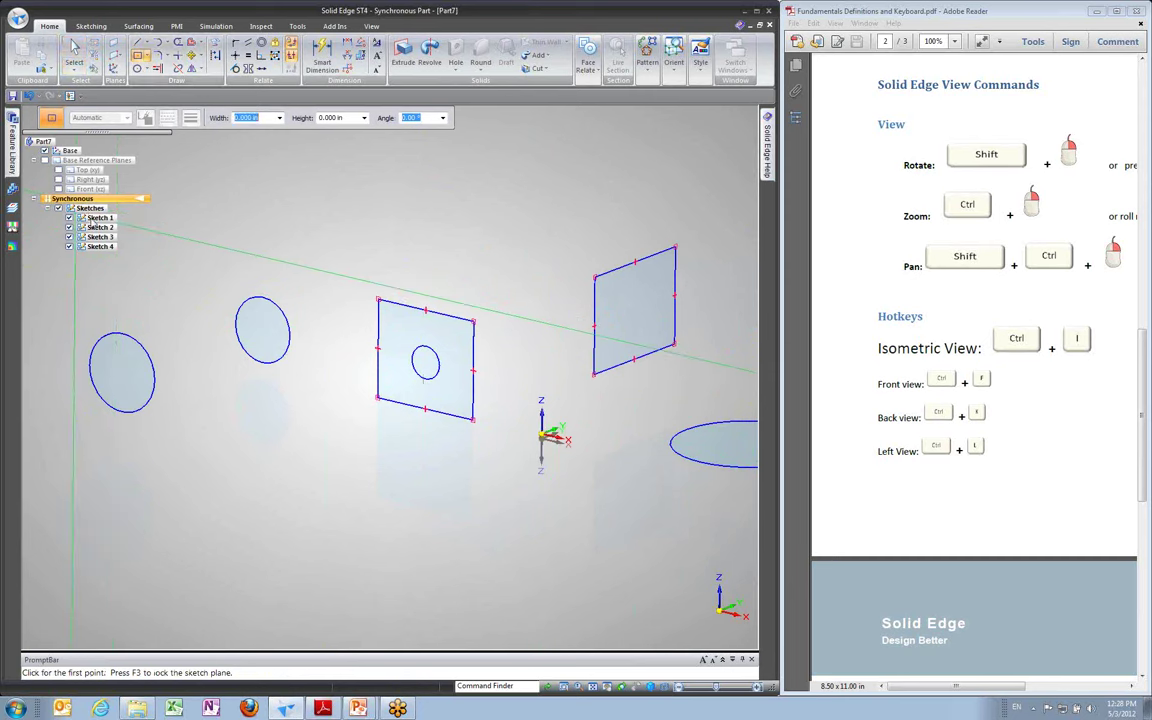
pyautogui.moveTo(355, 293)
pyautogui.mouseDown(button='middle')
pyautogui.moveTo(365, 249)
pyautogui.moveTo(300, 200)
pyautogui.mouseUp(button='middle')
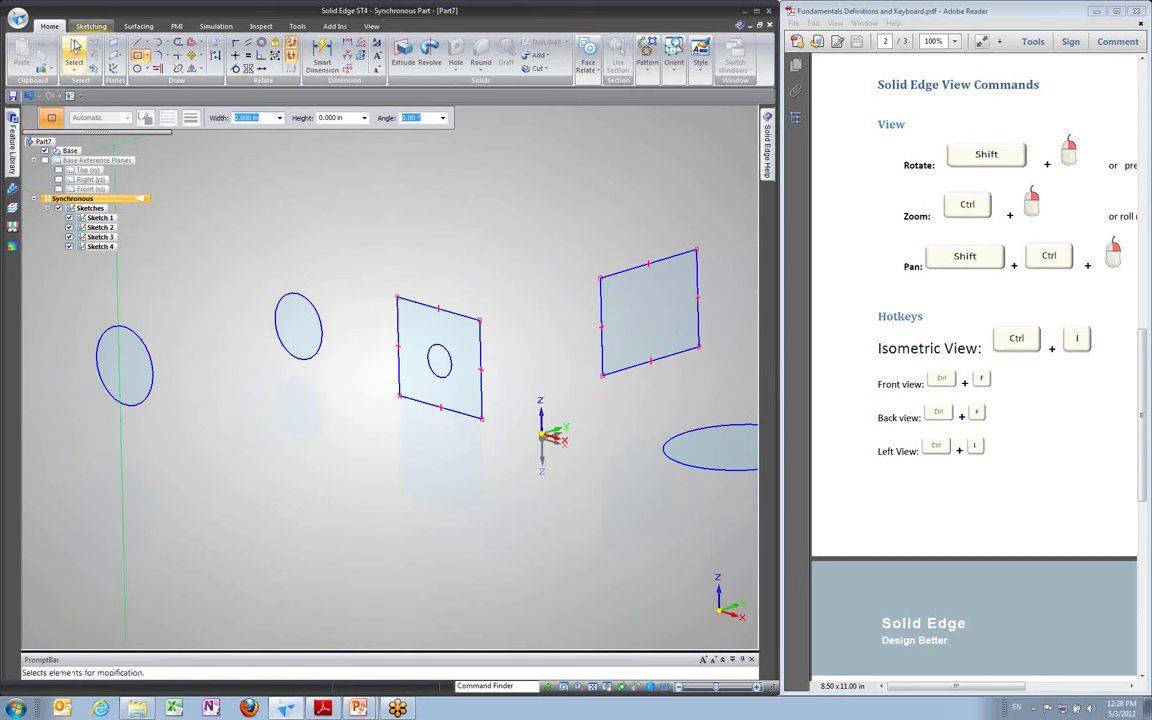
pyautogui.click(74, 52)
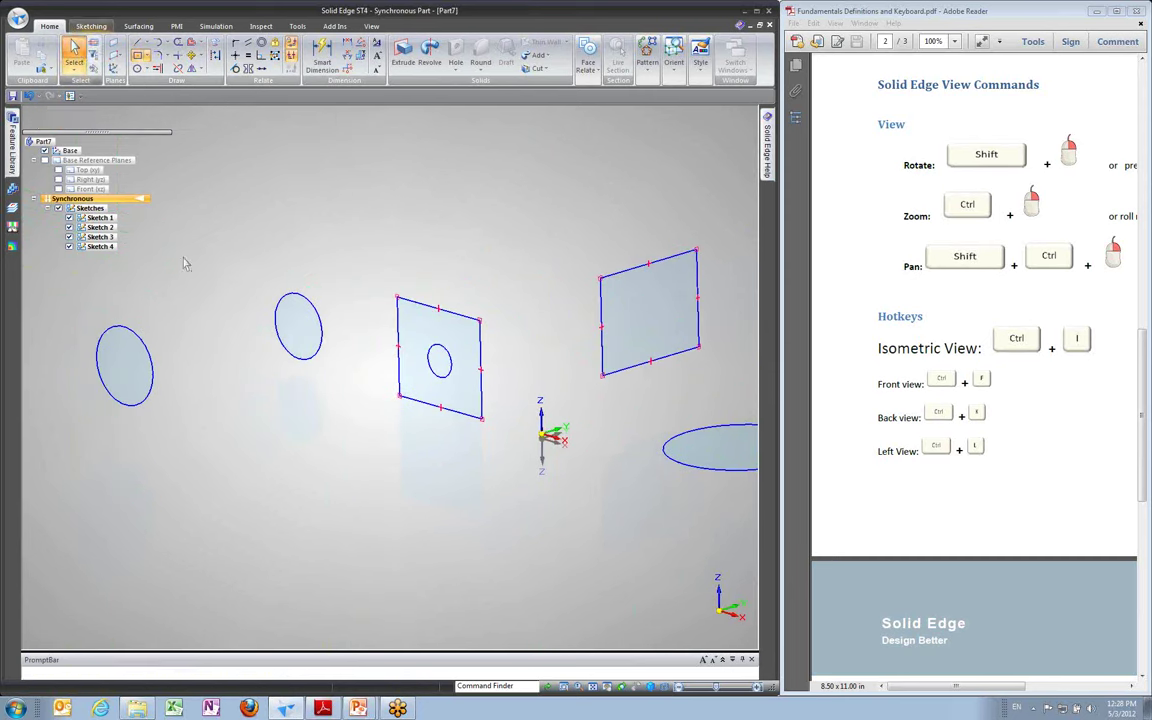
# Turn off Merge with Coplanar Sketches and Enable Regions for Sketch 1
pyautogui.rightClick(99, 218)
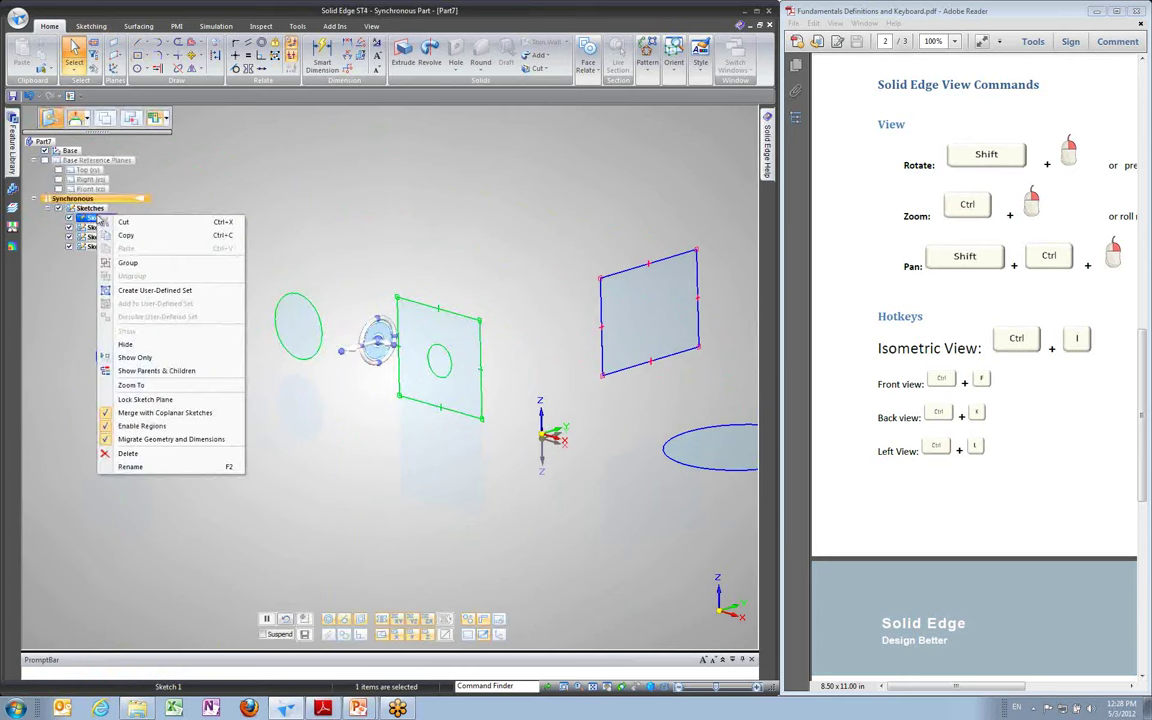
pyautogui.click(152, 418)
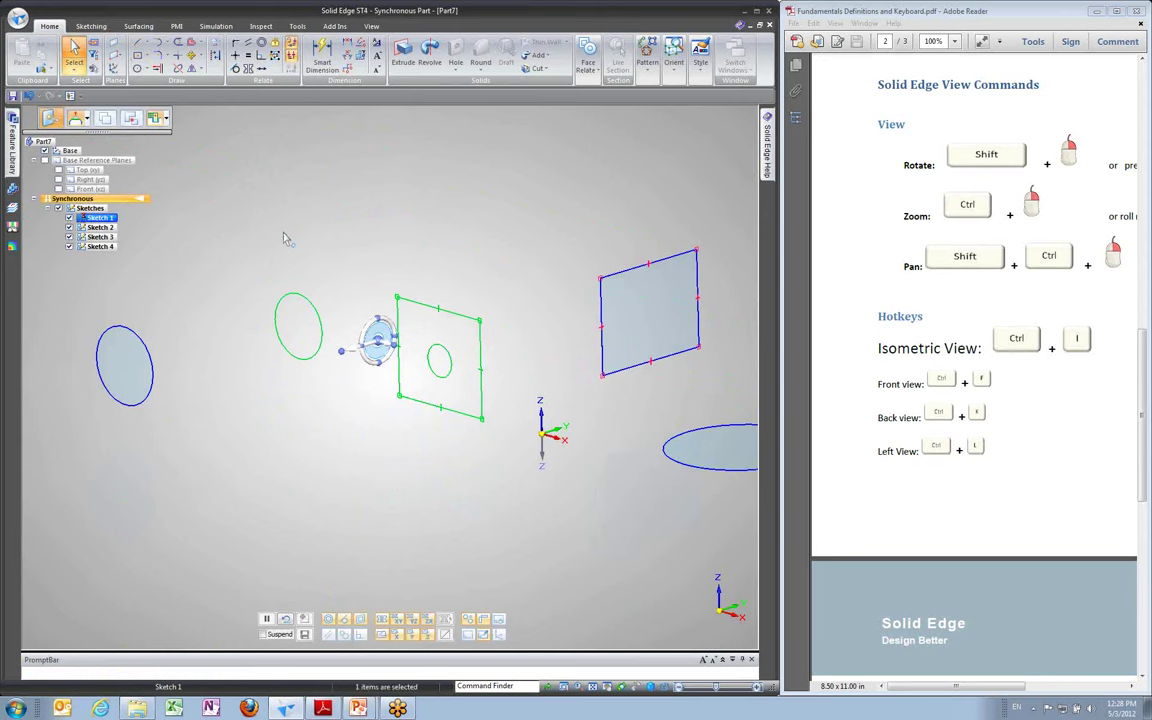
# Lock sketching to the base XZ plane at the origin and draw a rectangle above the Sketch 1 circle and rectangle
pyautogui.click(136, 55)
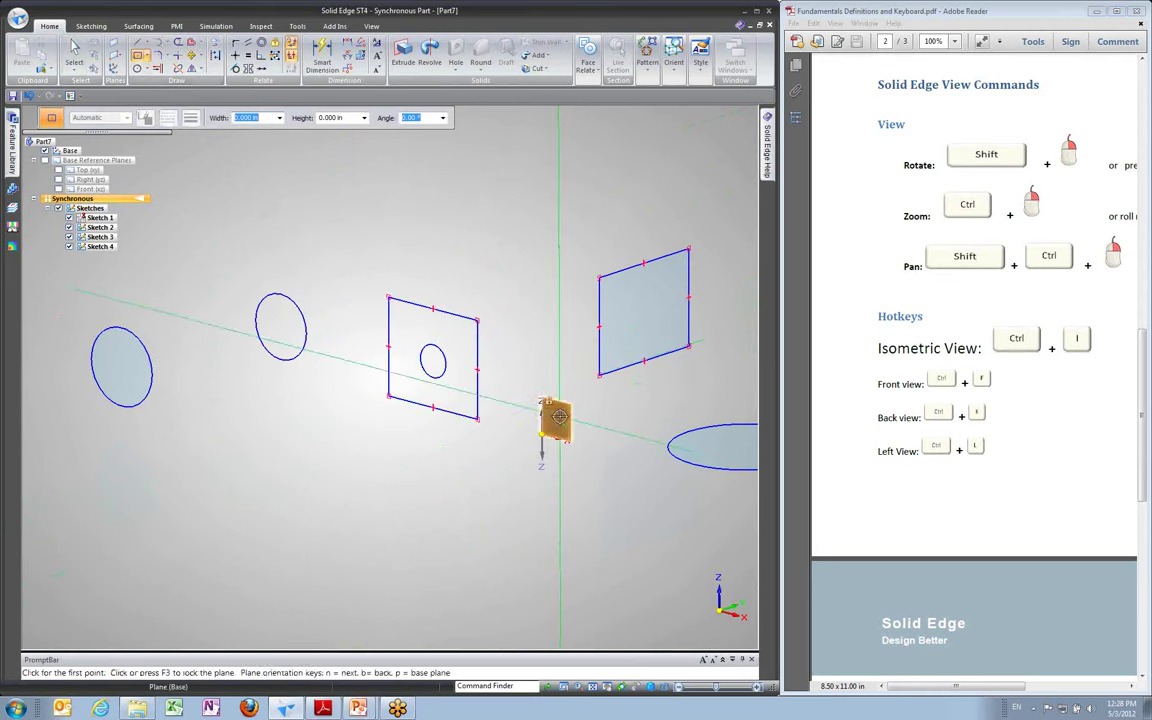
pyautogui.click(557, 416)
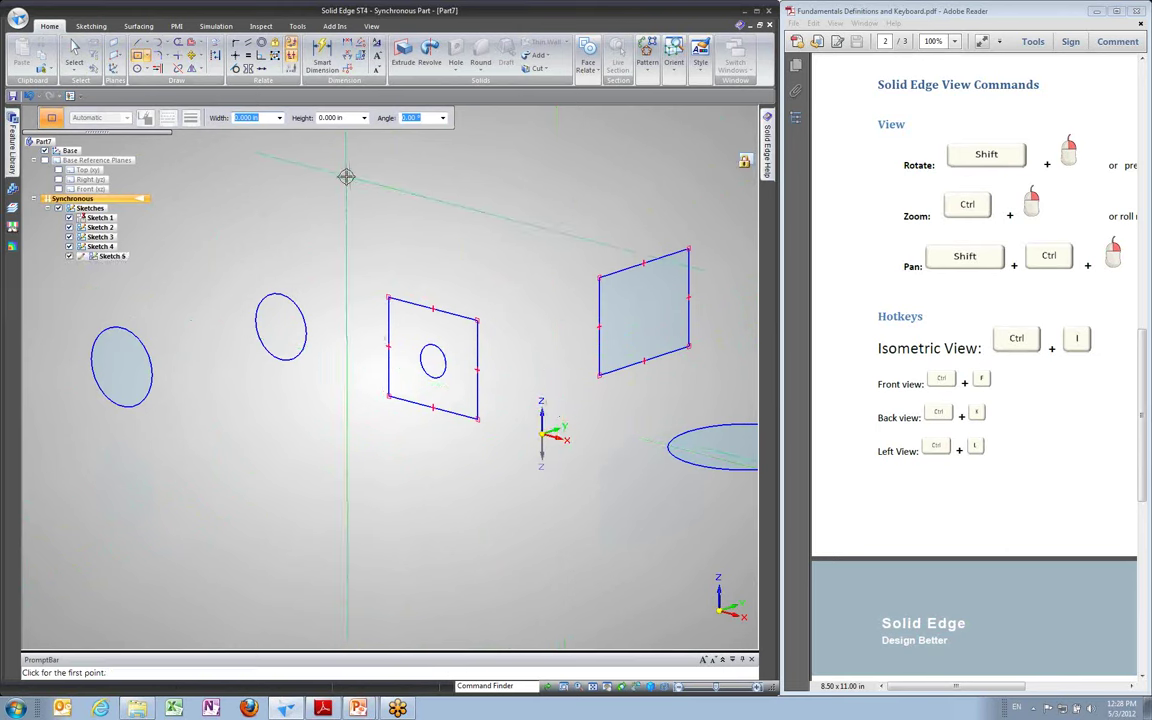
pyautogui.moveTo(345, 176); pyautogui.dragTo(405, 237)
pyautogui.moveTo(397, 316)
pyautogui.mouseDown(button='middle')
pyautogui.moveTo(357, 321)
pyautogui.moveTo(142, 173)
pyautogui.mouseUp(button='middle')
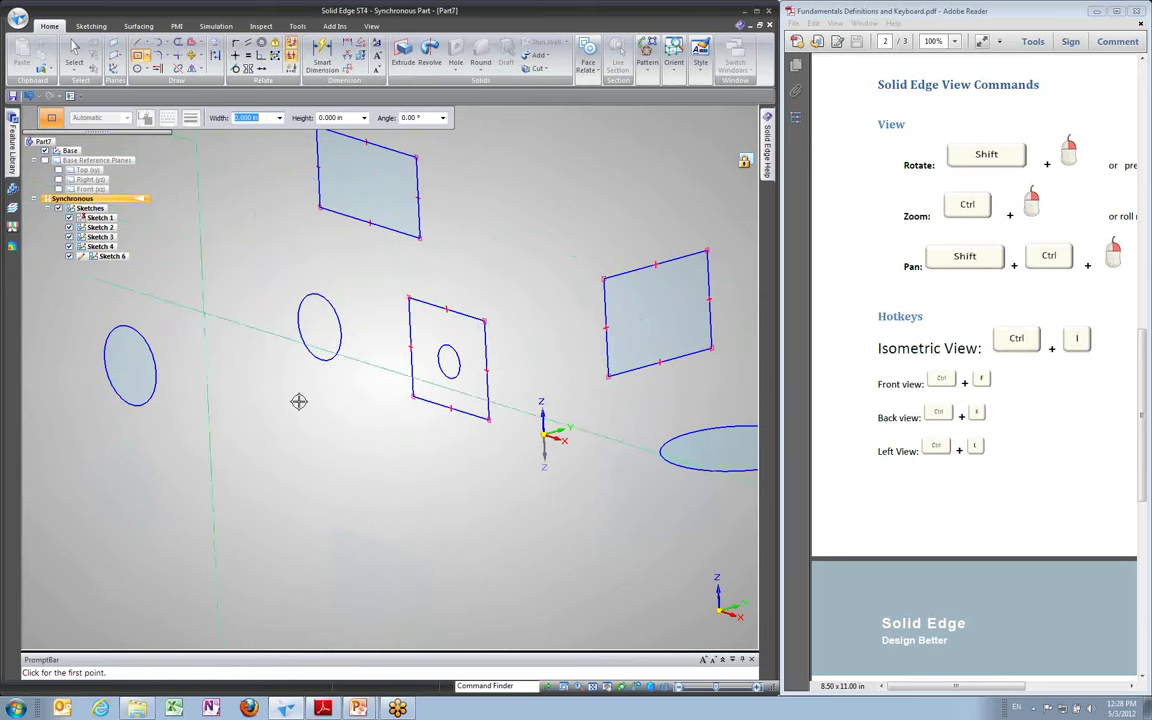
pyautogui.press('Escape')
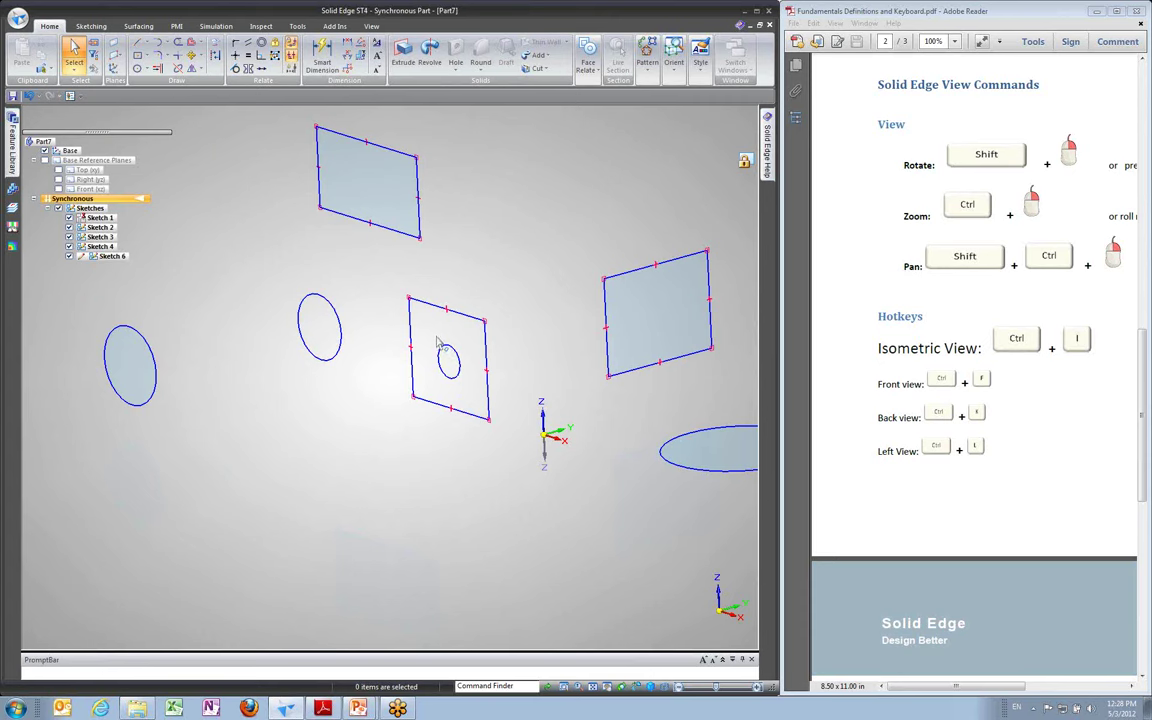
# Check the new rectangle's region, turn off Enable Regions for Sketch 6, and clear the selection
pyautogui.click(360, 179)
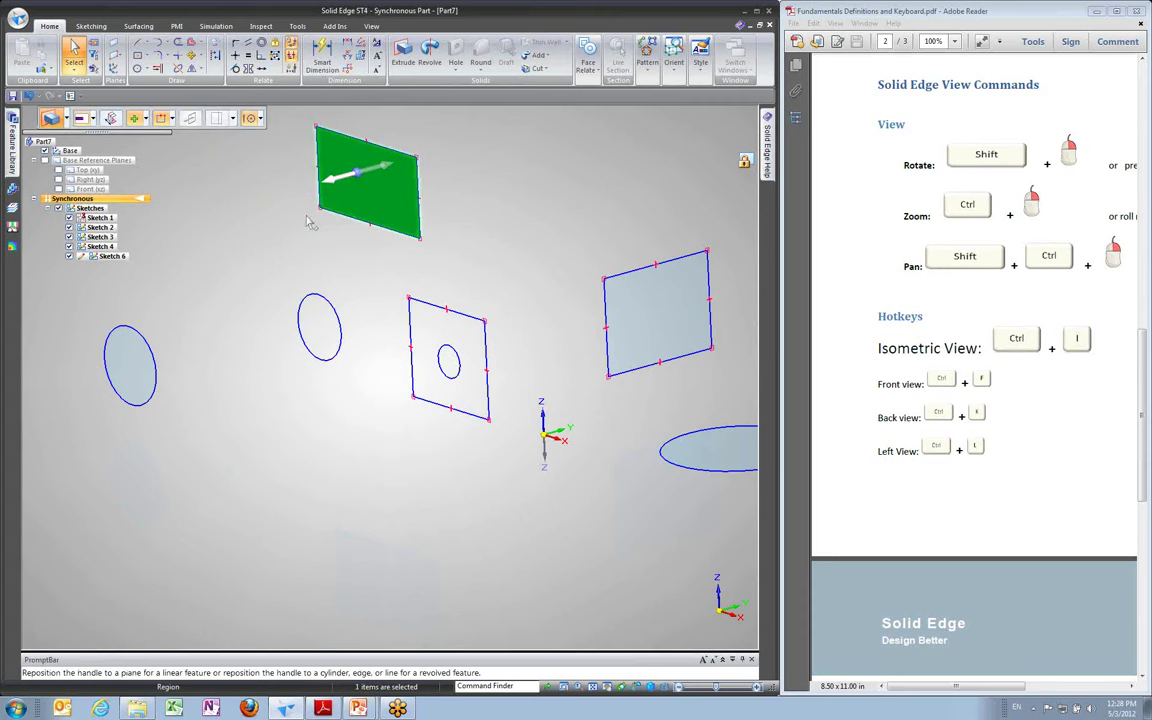
pyautogui.rightClick(110, 257)
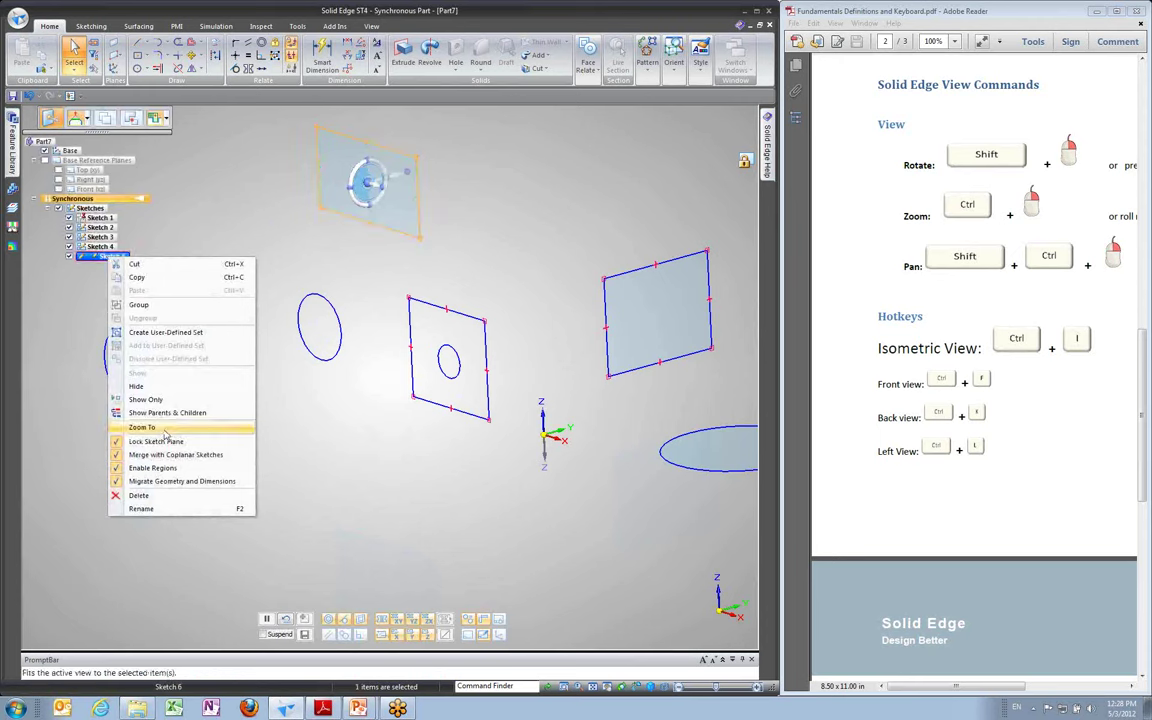
pyautogui.click(133, 471)
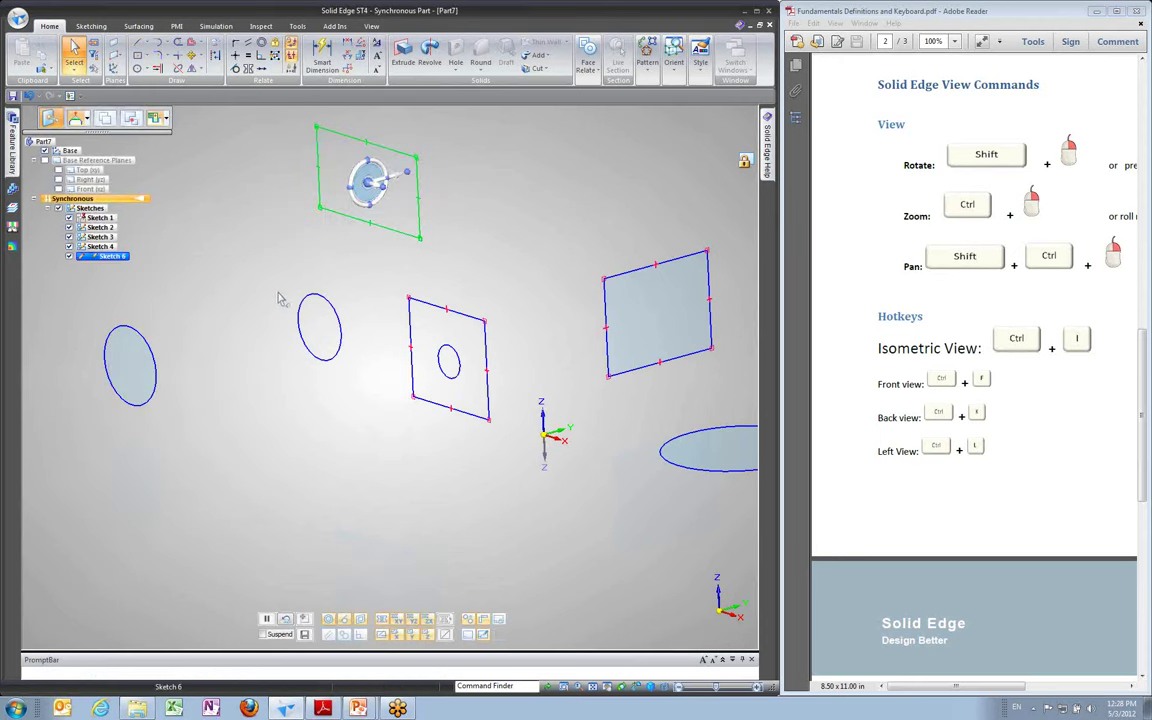
pyautogui.click(293, 285)
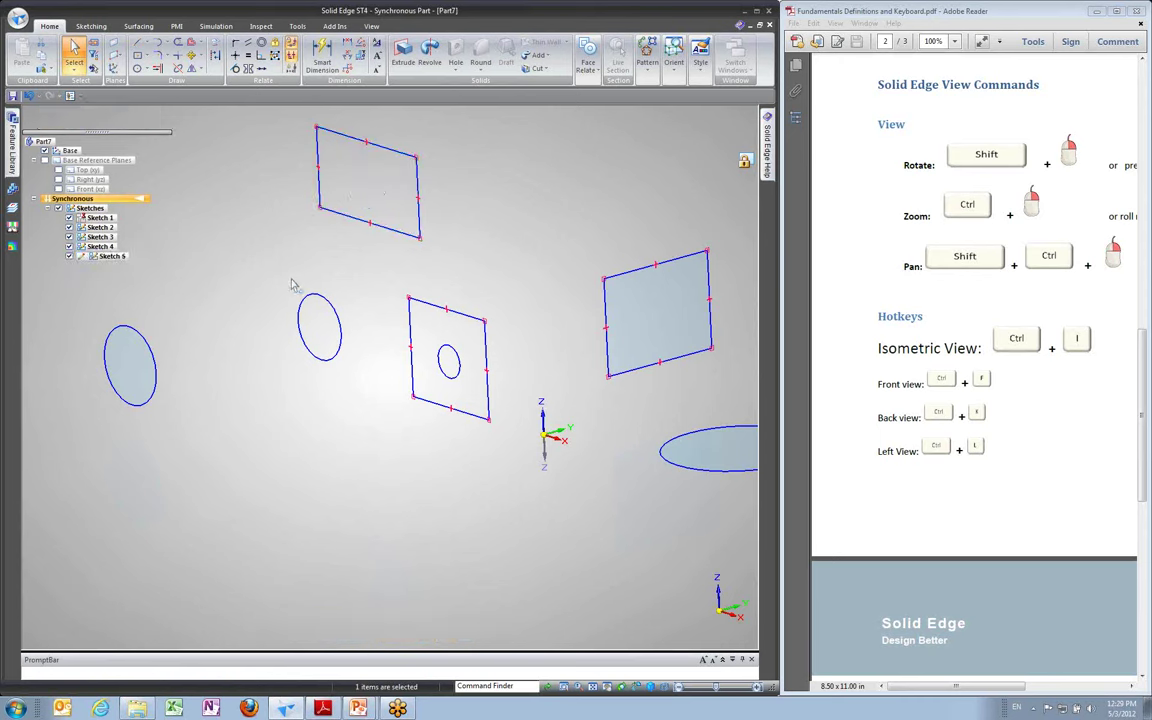
# Review Sketch 1's merge, region and migration options without changing them
pyautogui.click(95, 218)
pyautogui.rightClick(95, 219)
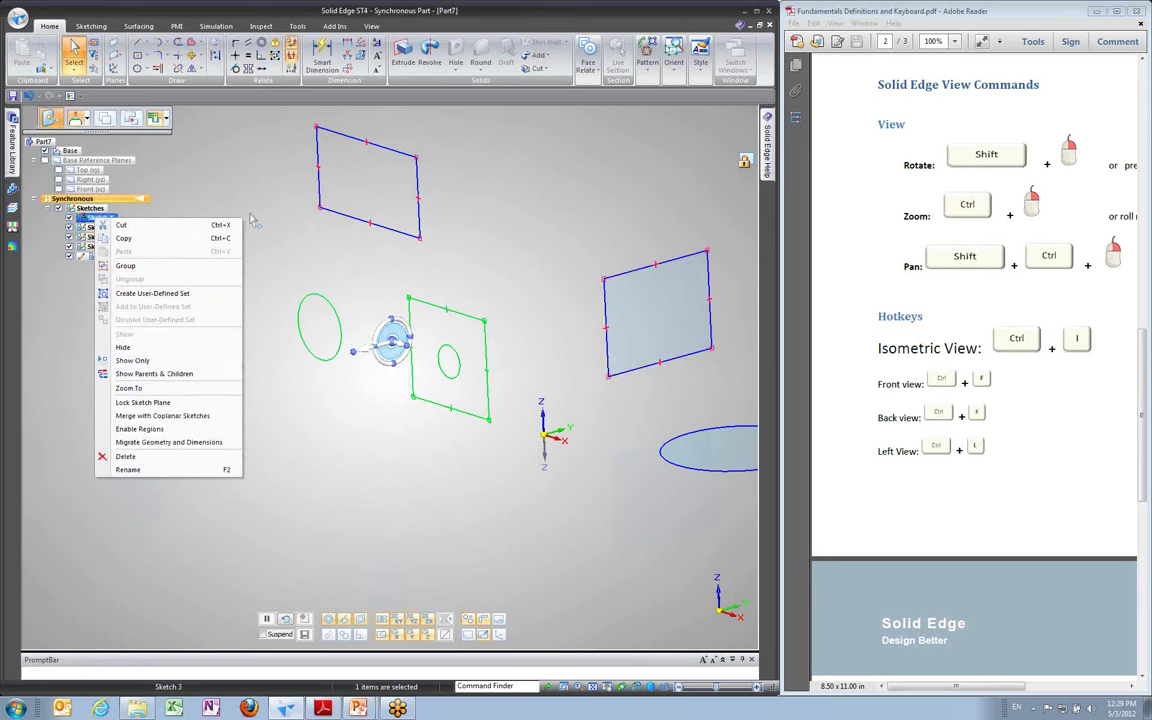
pyautogui.click(289, 240)
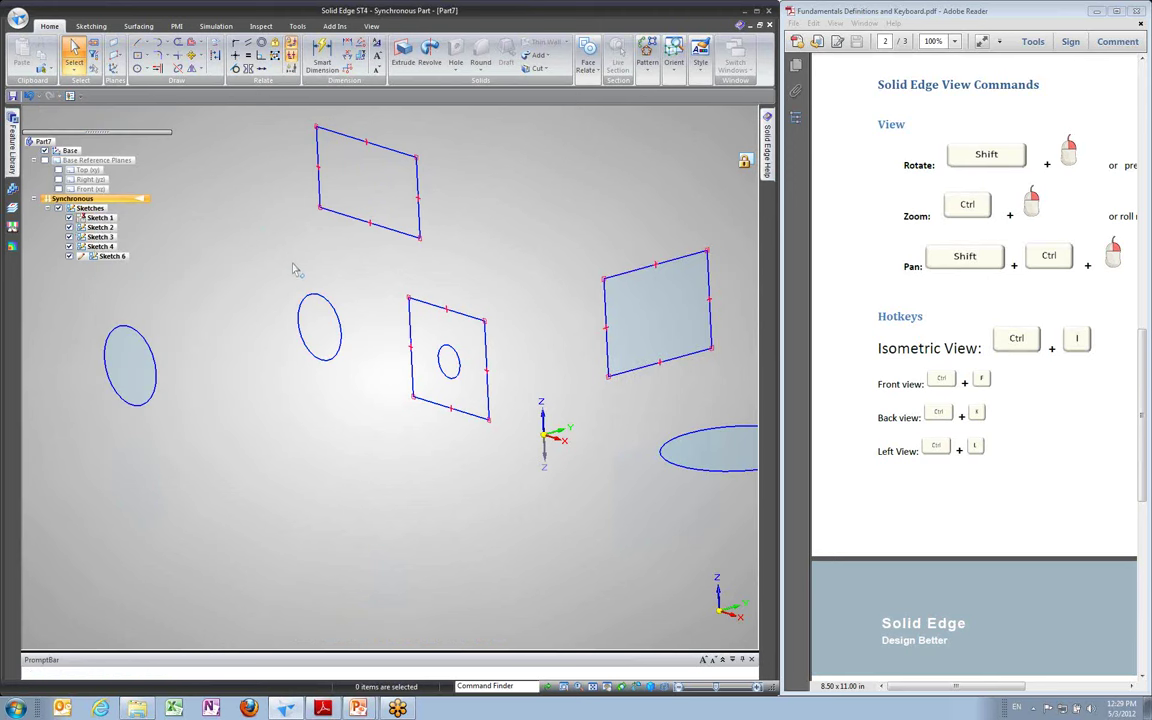
# Enable automatic dimensions in the IntelliSketch options, only for new geometry created with keyed-in values
pyautogui.scroll(-1, 822, 580)
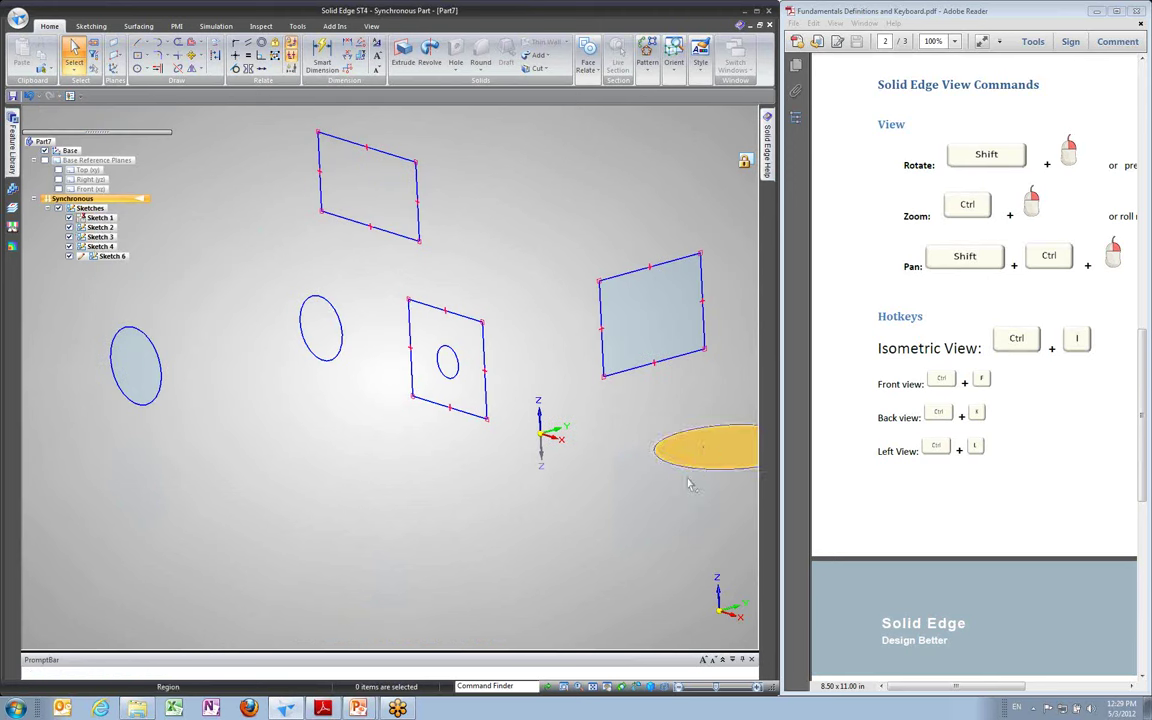
pyautogui.moveTo(610, 340); pyautogui.dragTo(531, 282, button='middle')
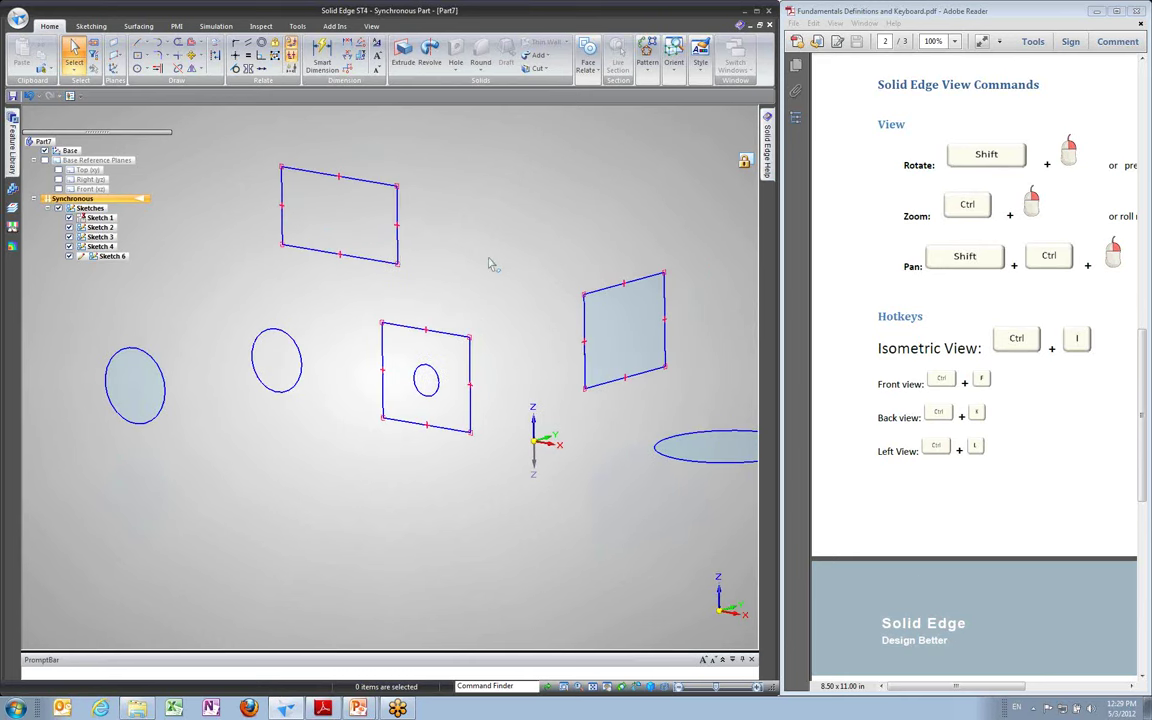
pyautogui.scroll(-1, 489, 259)
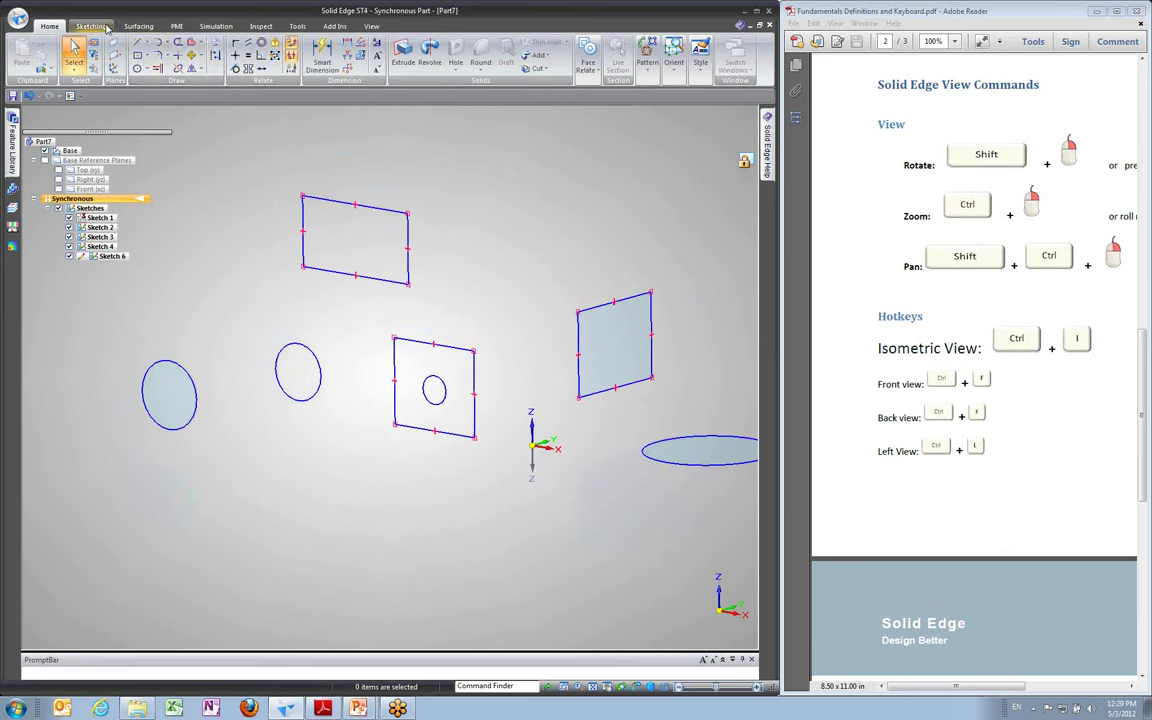
pyautogui.click(92, 26)
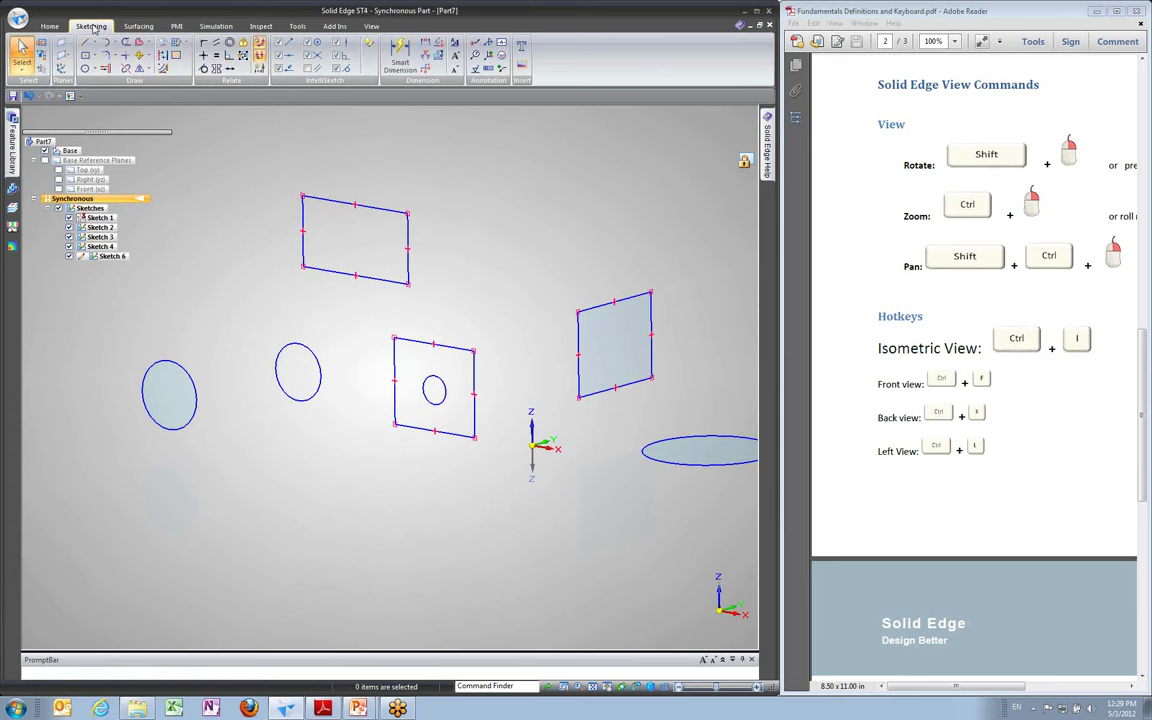
pyautogui.click(368, 46)
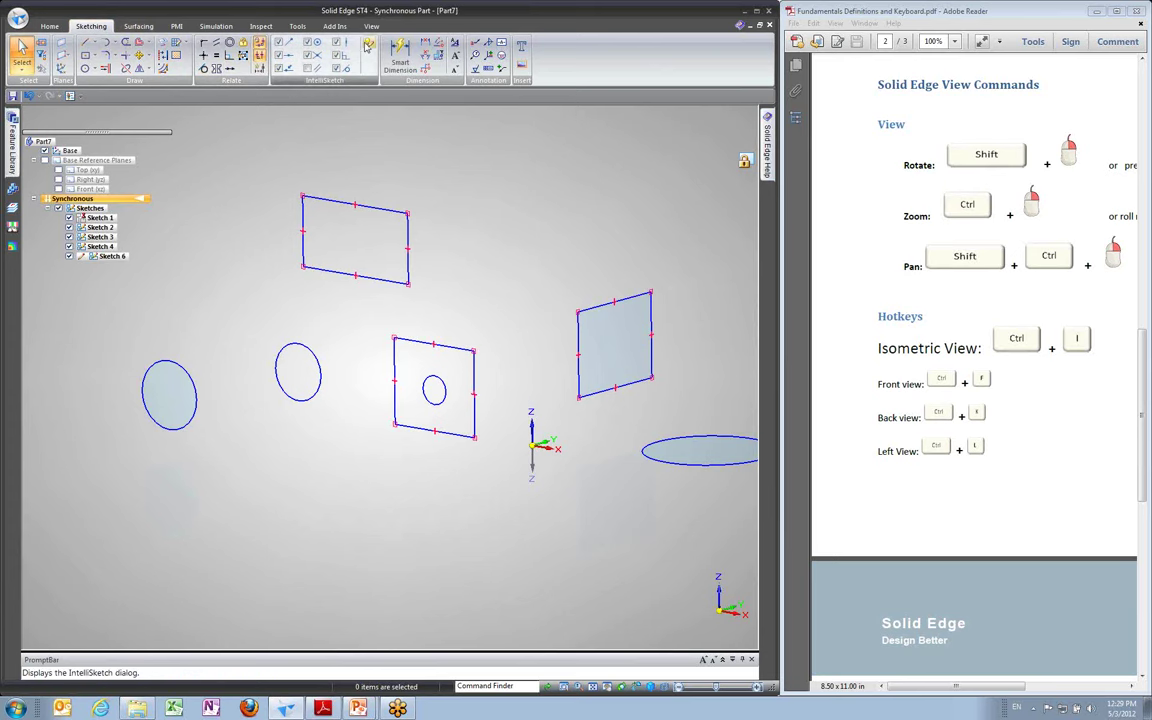
pyautogui.moveTo(415, 272)
pyautogui.mouseDown()
pyautogui.moveTo(643, 146)
pyautogui.moveTo(615, 156)
pyautogui.mouseUp()
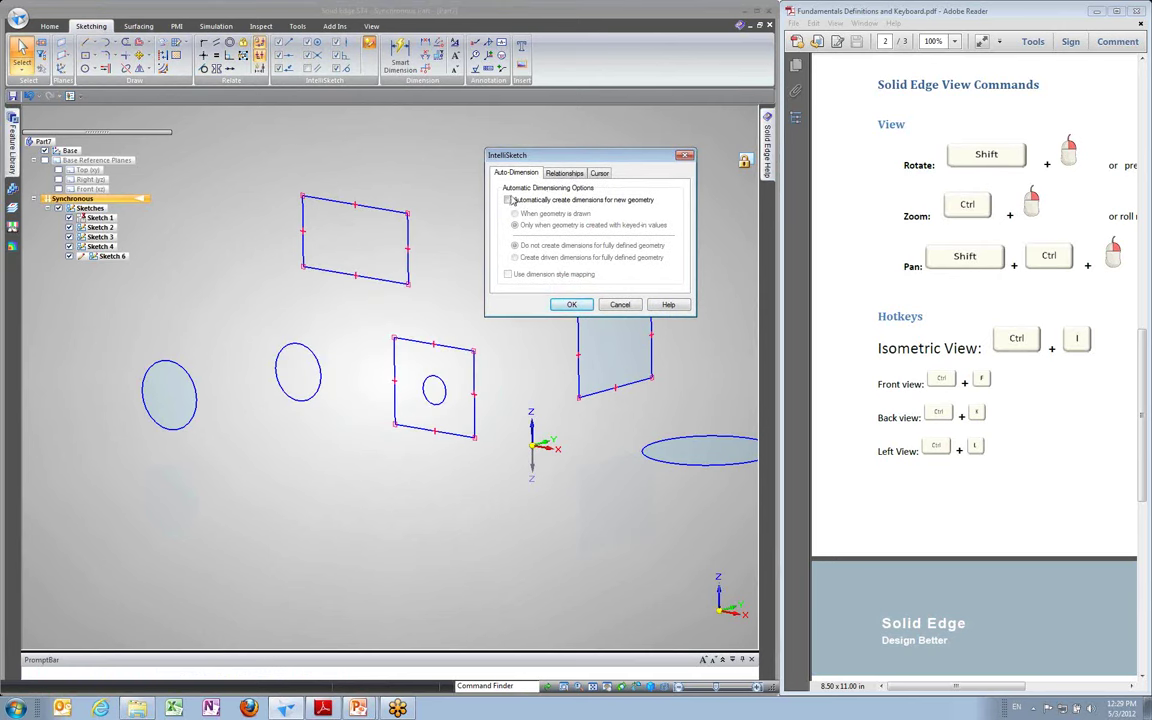
pyautogui.click(508, 200)
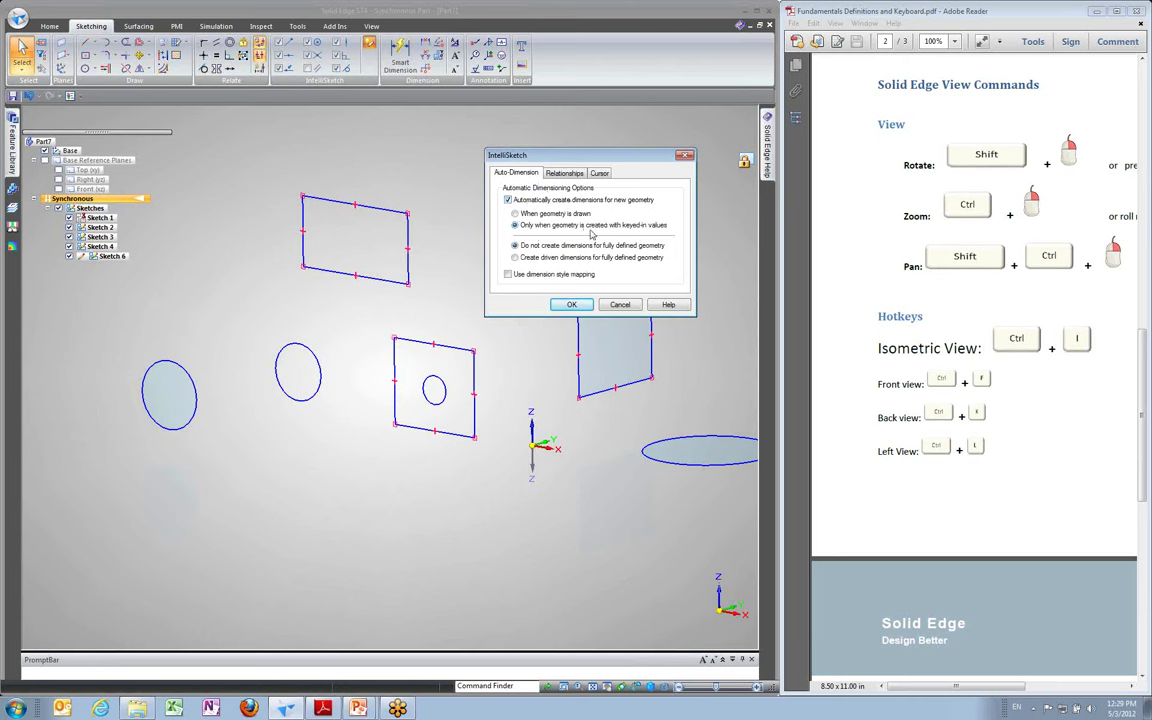
pyautogui.click(571, 309)
# Draw a rectangle freehand beside the existing upper rectangle, without entering any width or height values
pyautogui.scroll(3, 265, 260)
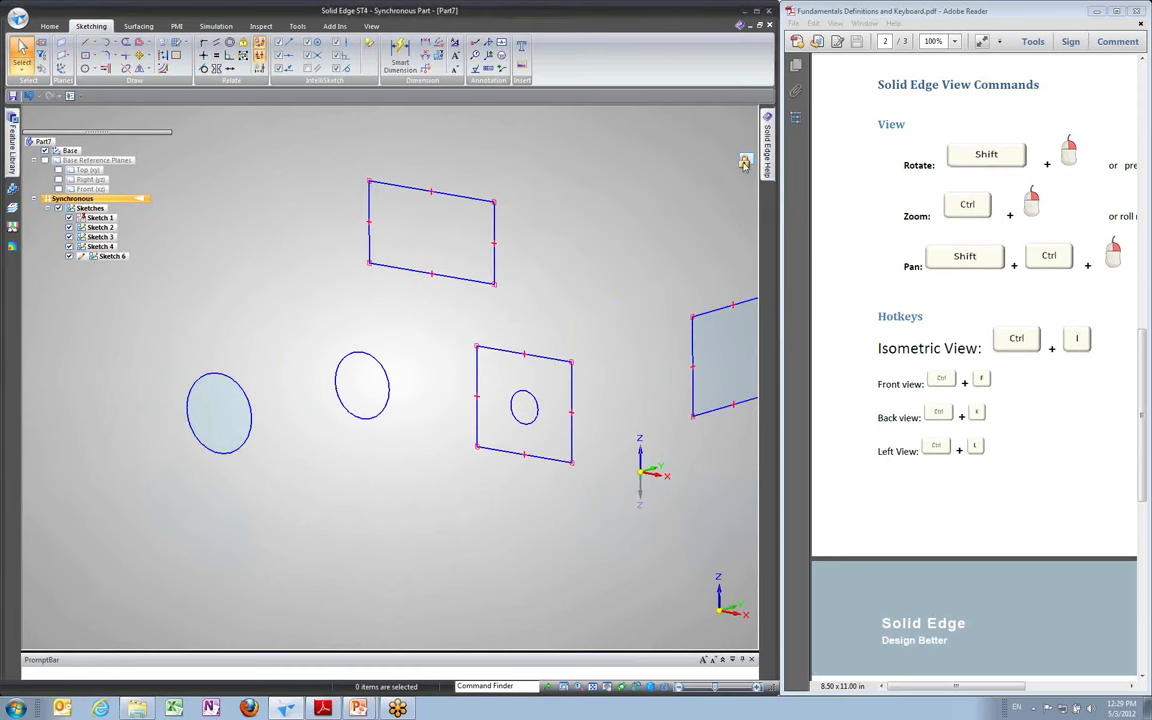
pyautogui.scroll(-2, 436, 526)
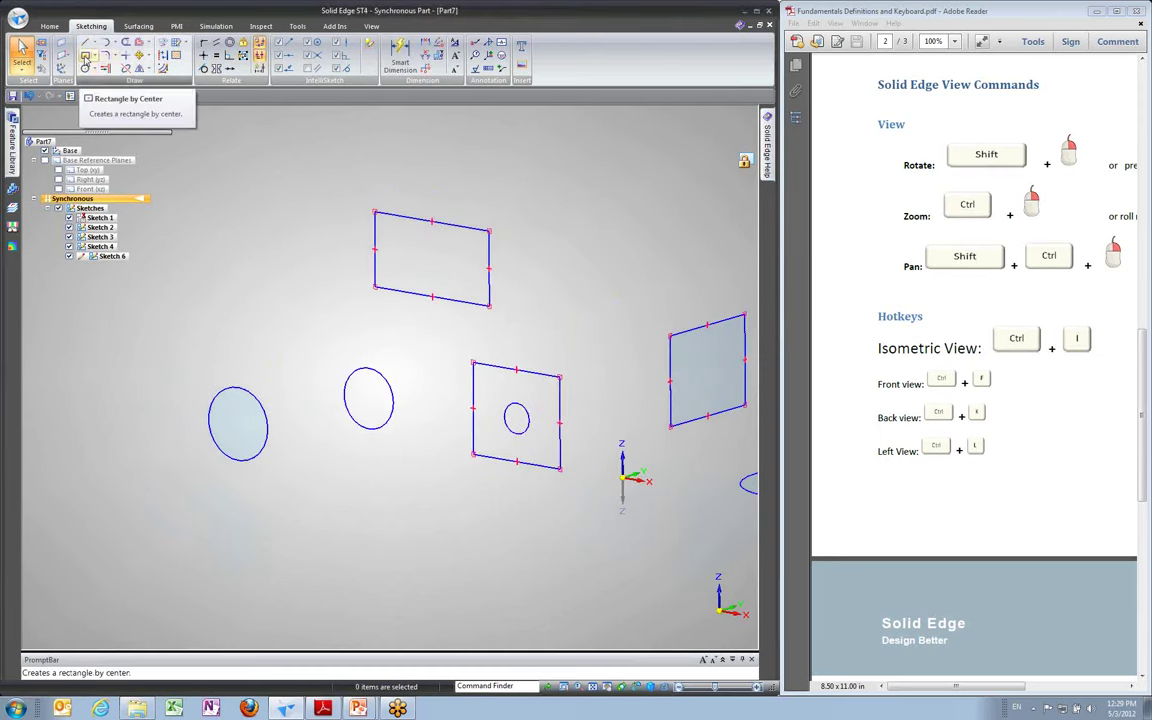
pyautogui.click(87, 68)
pyautogui.keyDown('ctrl'); pyautogui.keyDown('shift'); pyautogui.moveTo(222, 253); pyautogui.dragTo(264, 257, button='middle'); pyautogui.keyUp('shift'); pyautogui.keyUp('ctrl')
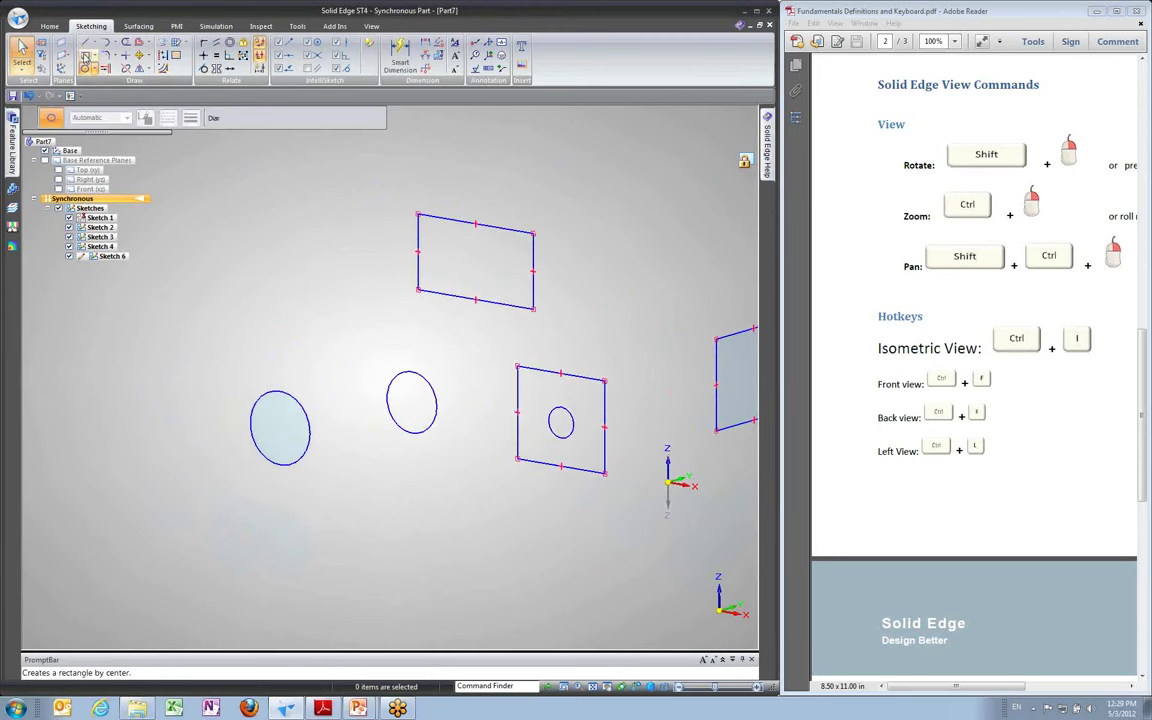
pyautogui.press('r')
pyautogui.click(244, 221)
pyautogui.click(320, 292)
pyautogui.scroll(-1, 386, 254)
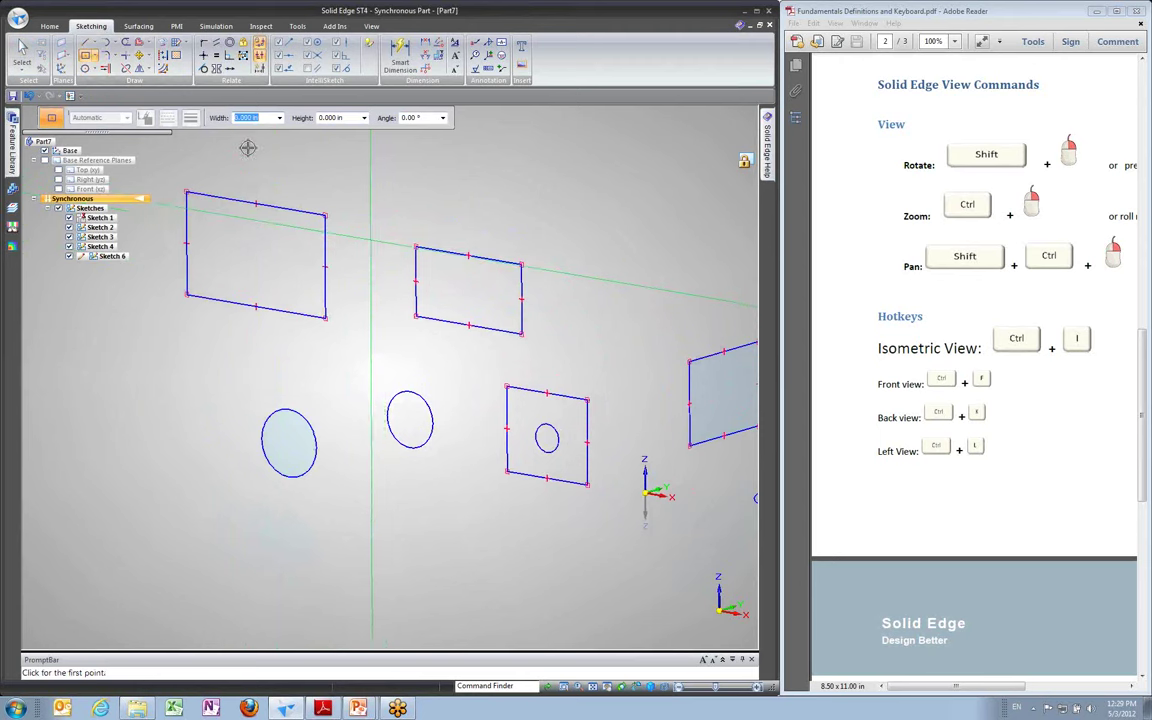
# Draw a rectangle above the others with keyed-in width 4 in, height 2 in and angle 0°
pyautogui.scroll(-1, 249, 147)
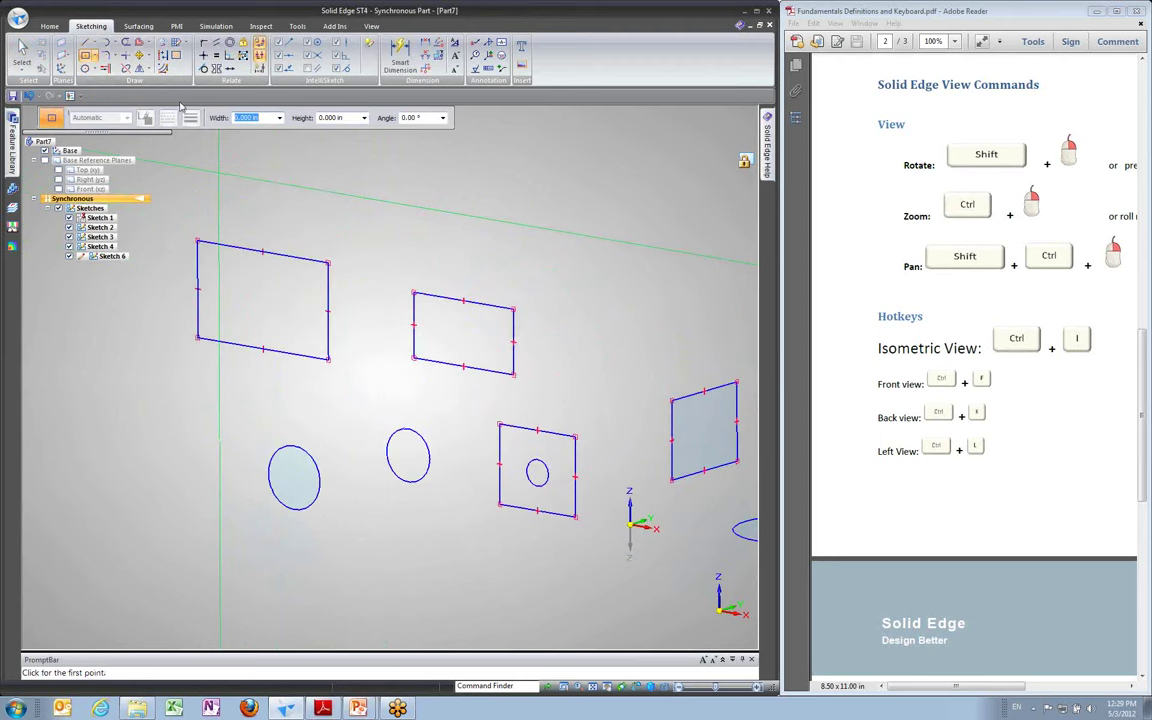
pyautogui.click(411, 189)
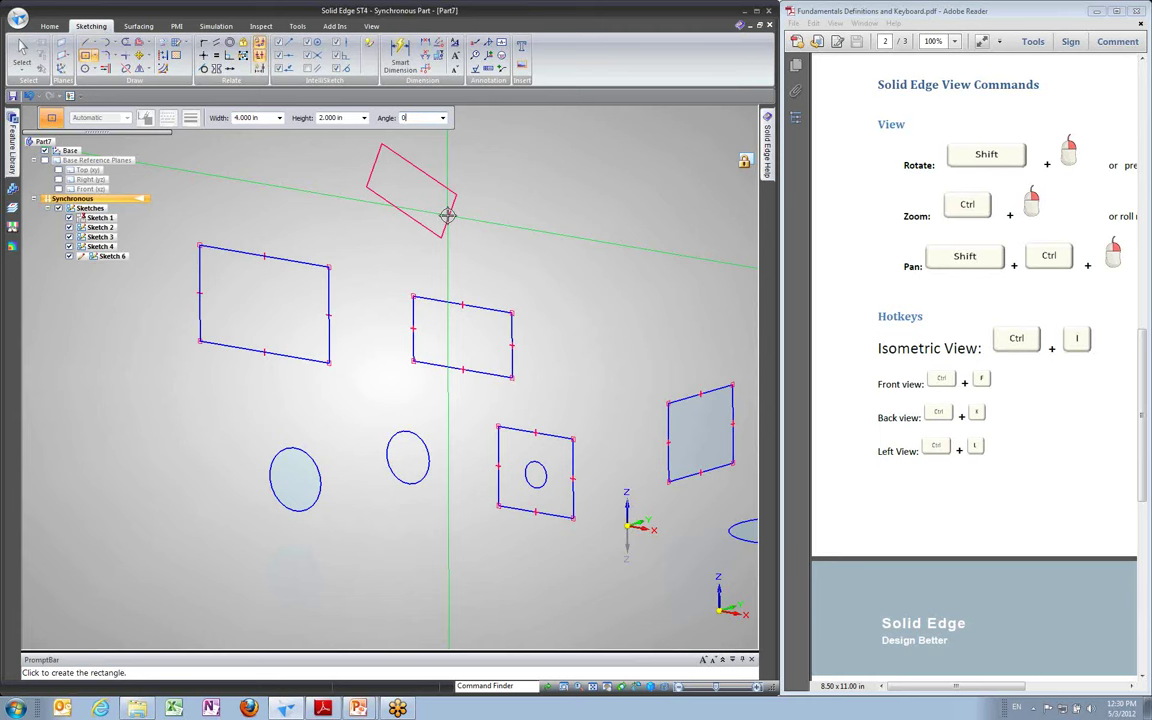
pyautogui.click(447, 215)
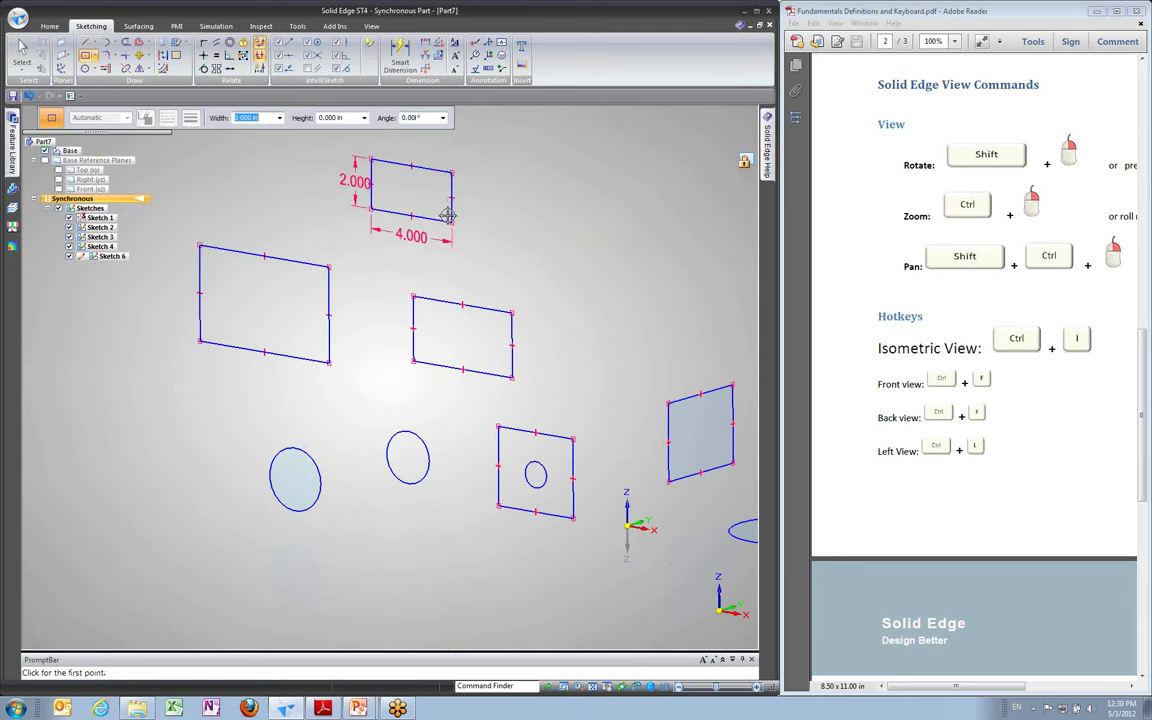
pyautogui.press('Escape')
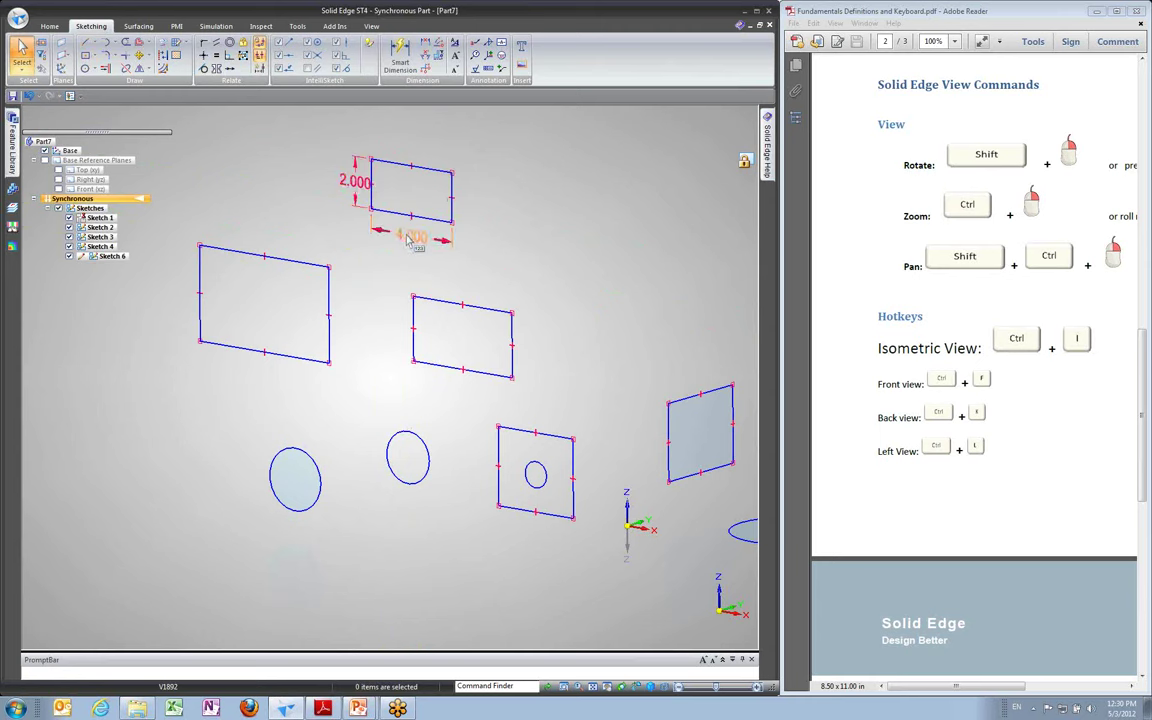
# Change the new dimensioned rectangle's width to 4.8 in
pyautogui.click(420, 240)
pyautogui.scroll(4, 412, 269)
pyautogui.click(486, 234)
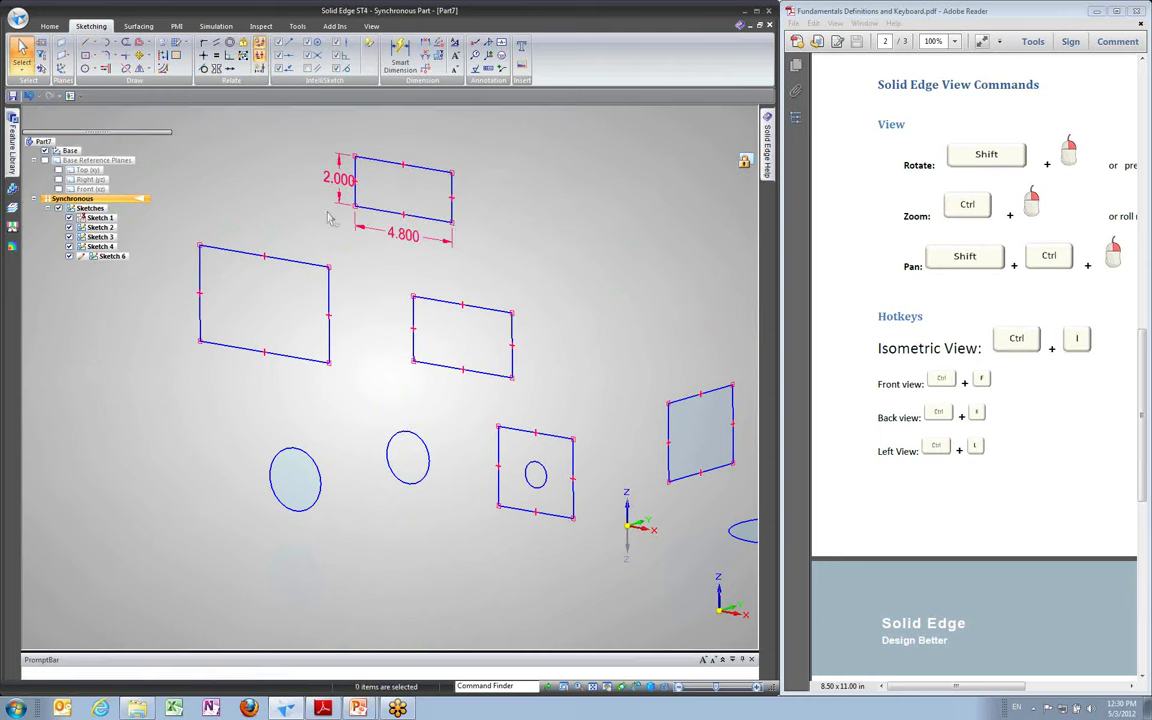
pyautogui.scroll(2, 328, 229)
pyautogui.keyDown('shift'); pyautogui.moveTo(325, 230); pyautogui.dragTo(279, 284, button='middle'); pyautogui.keyUp('shift')
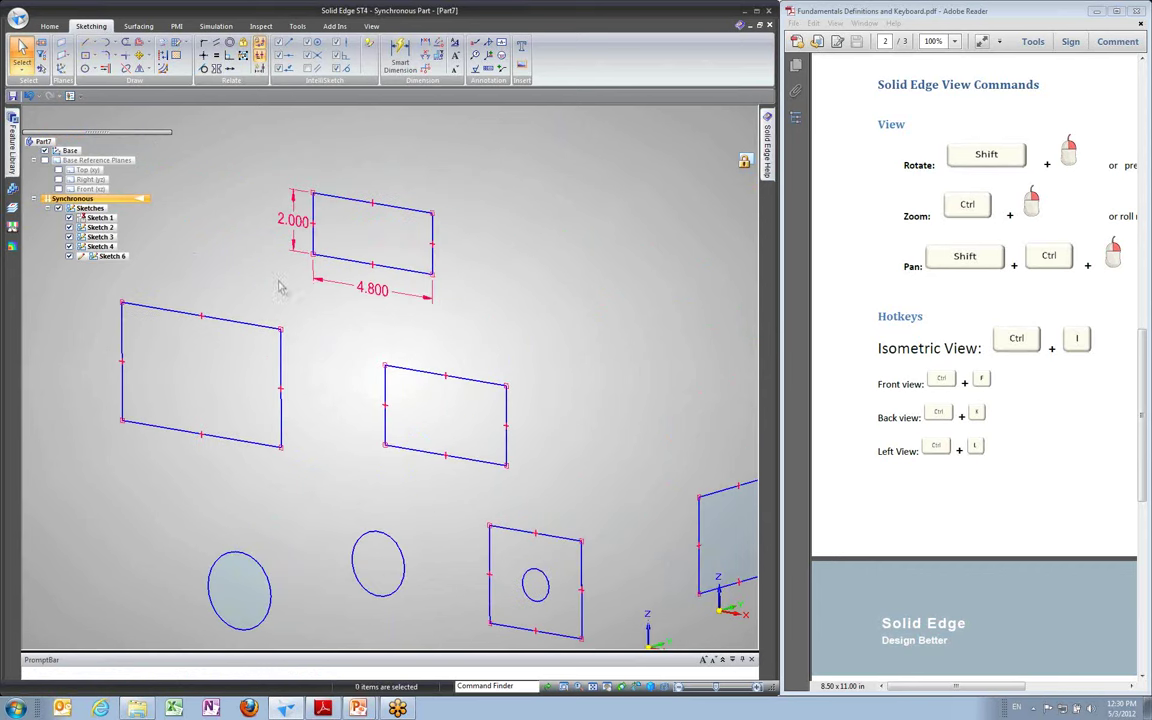
# Turn on Enable Regions for Sketch 6 and check its Migrate Geometry and Dimensions option
pyautogui.rightClick(103, 258)
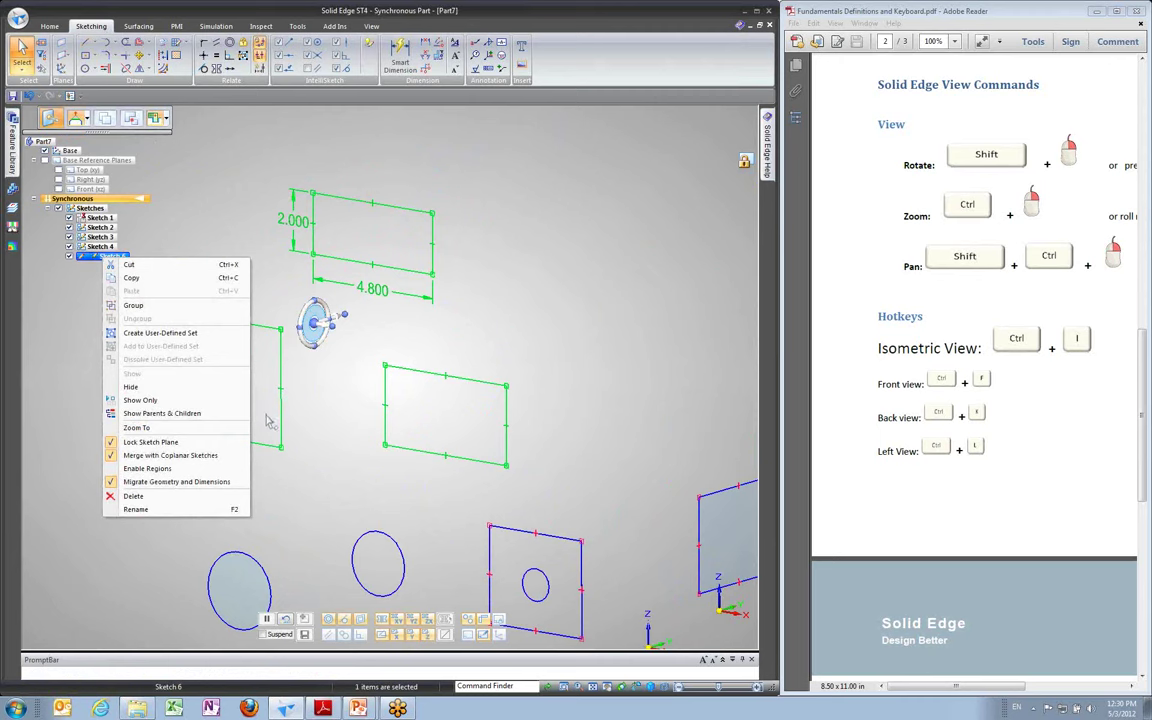
pyautogui.click(140, 470)
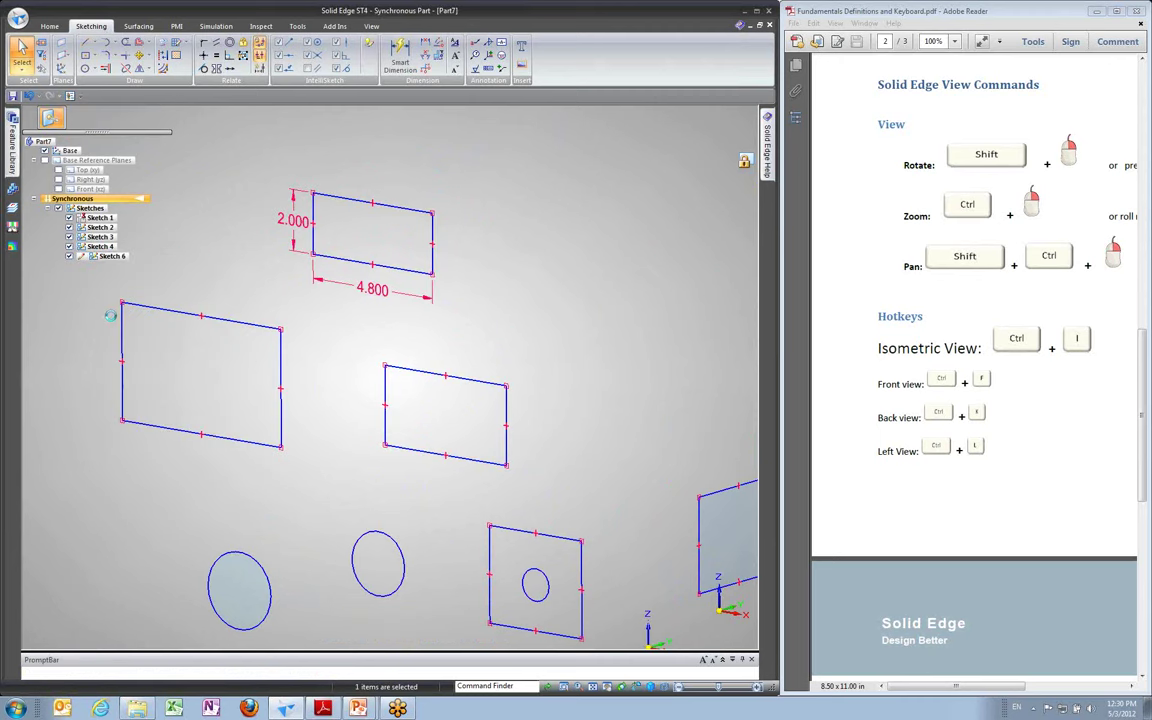
pyautogui.rightClick(100, 258)
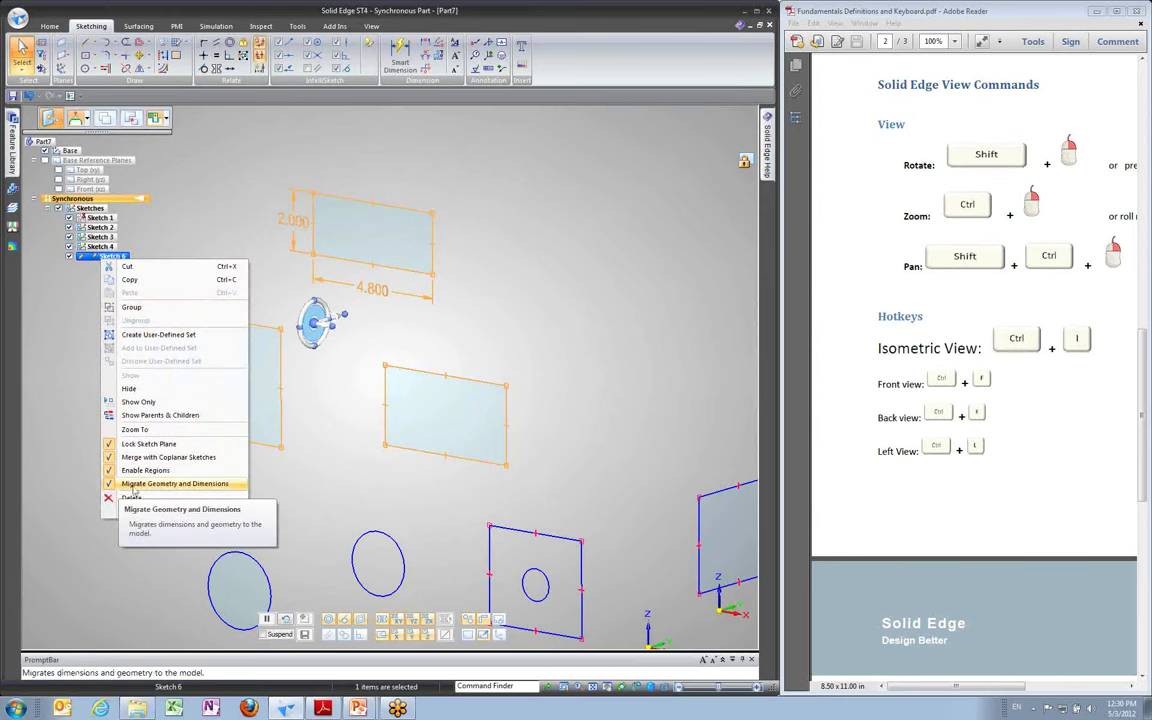
pyautogui.click(283, 279)
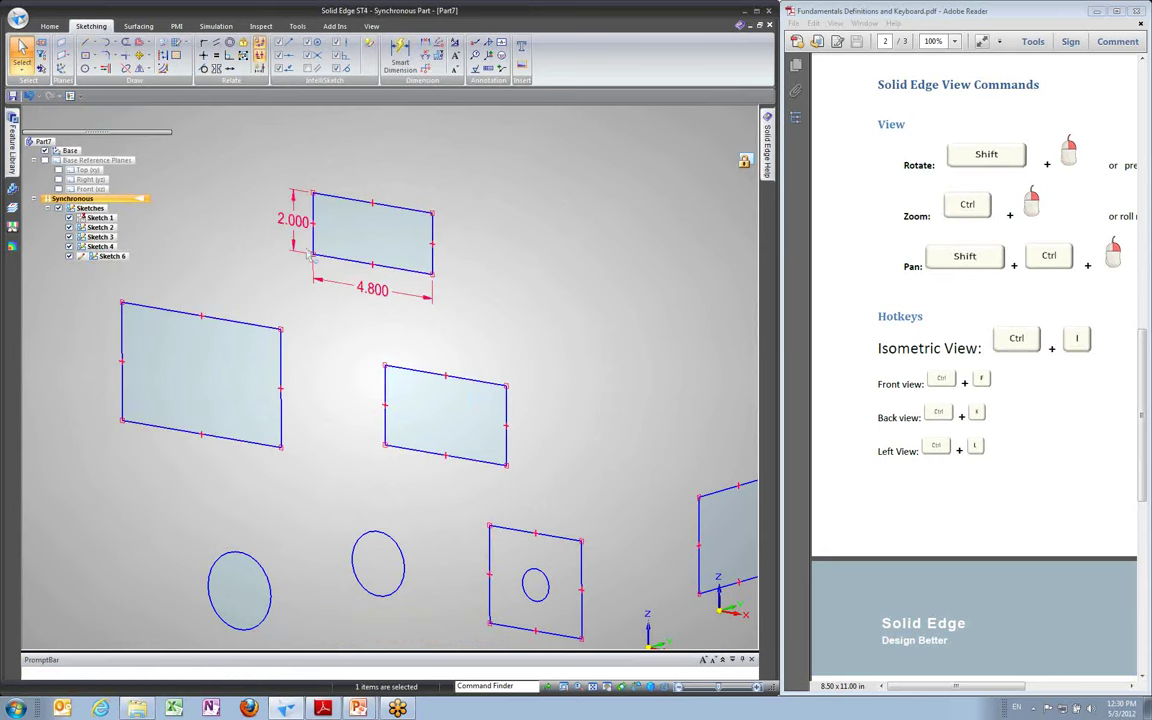
# Extrude the 4.8 by 2 in rectangle region toward the front into a solid block
pyautogui.click(350, 242)
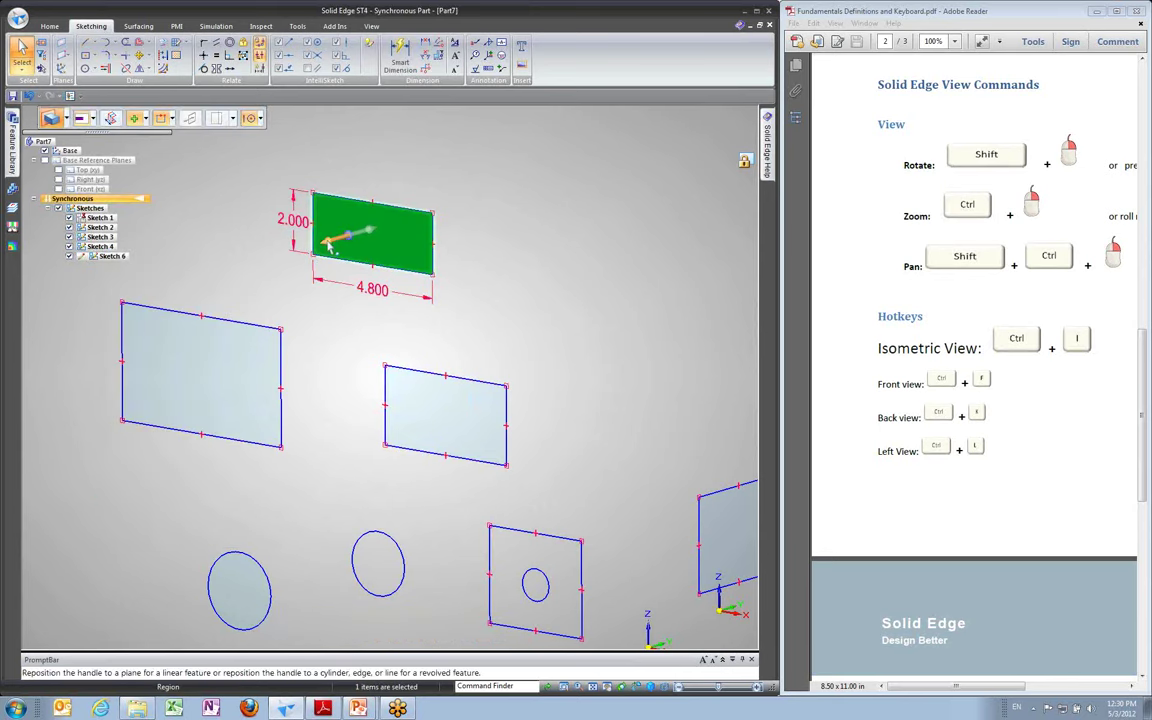
pyautogui.click(330, 245)
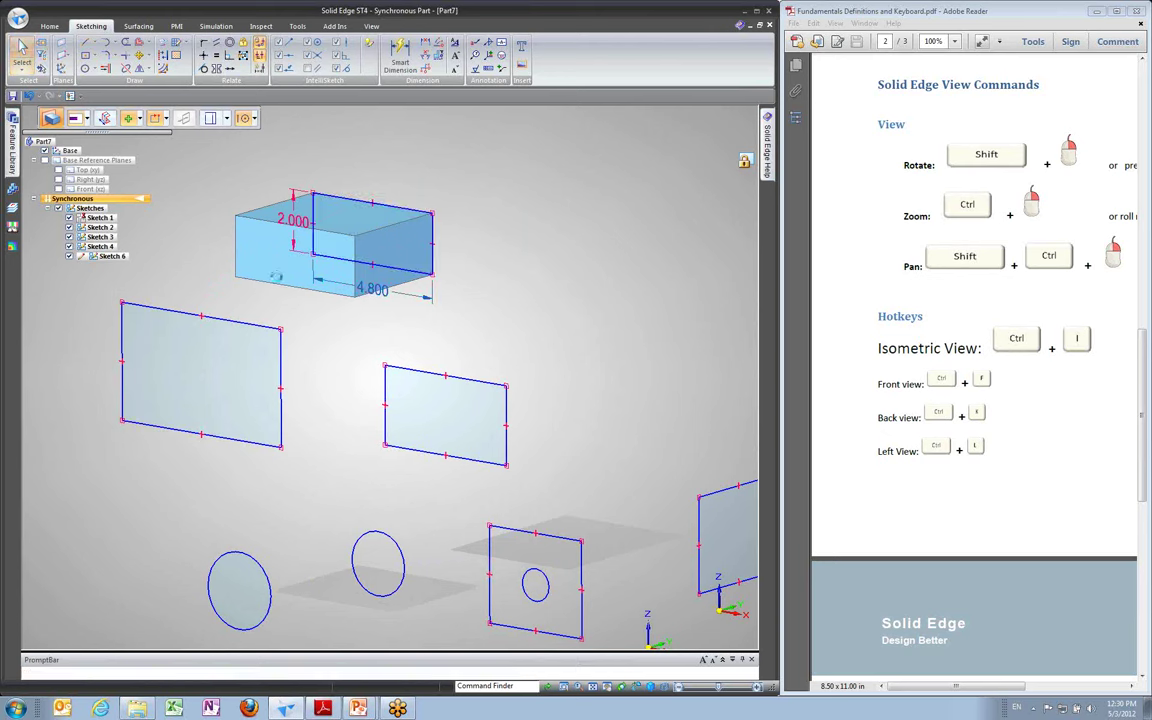
pyautogui.click(355, 330)
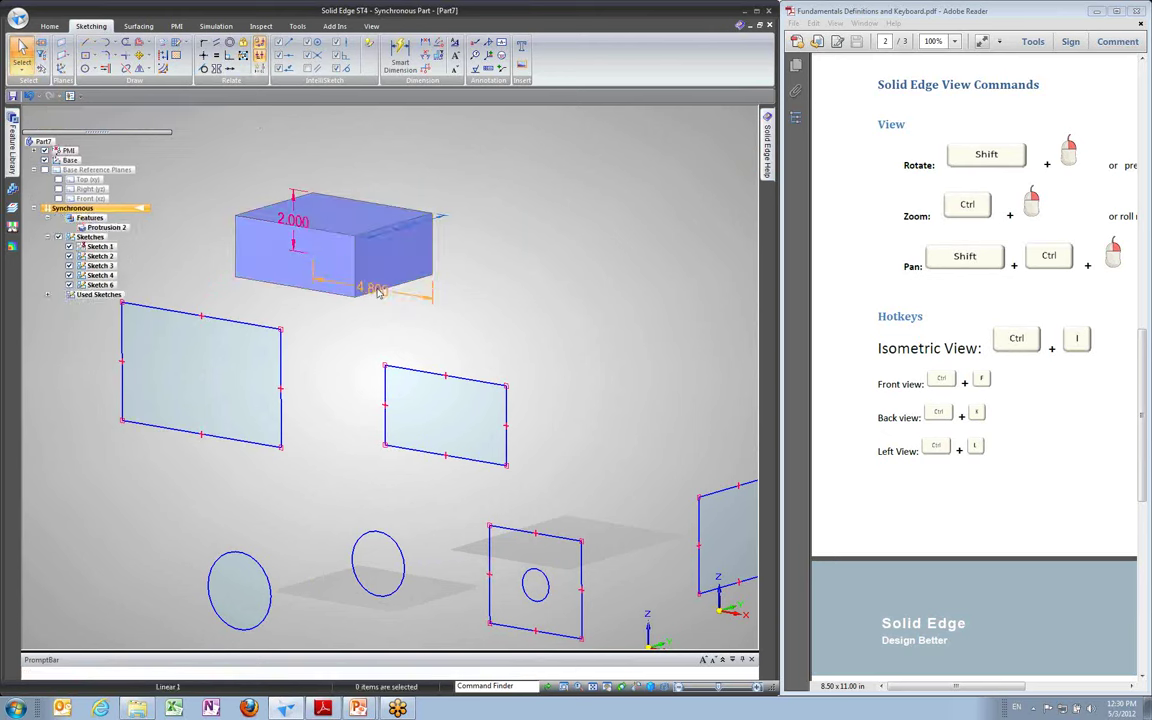
# Try varying the block's width through its migrated dimension, and undo those edits together with the extrusion
pyautogui.click(379, 292)
pyautogui.scroll(9, 364, 324)
pyautogui.scroll(-16, 363, 326)
pyautogui.scroll(-6, 364, 326)
pyautogui.press('Return')
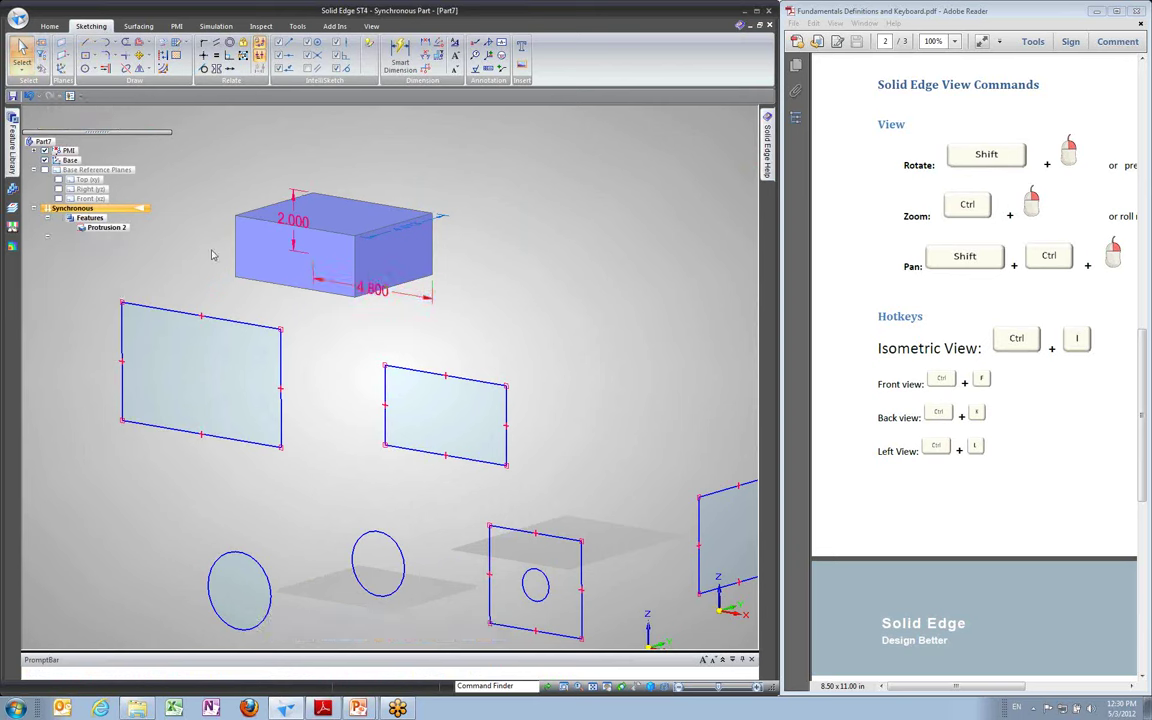
pyautogui.hotkey('ctrl', 'z')
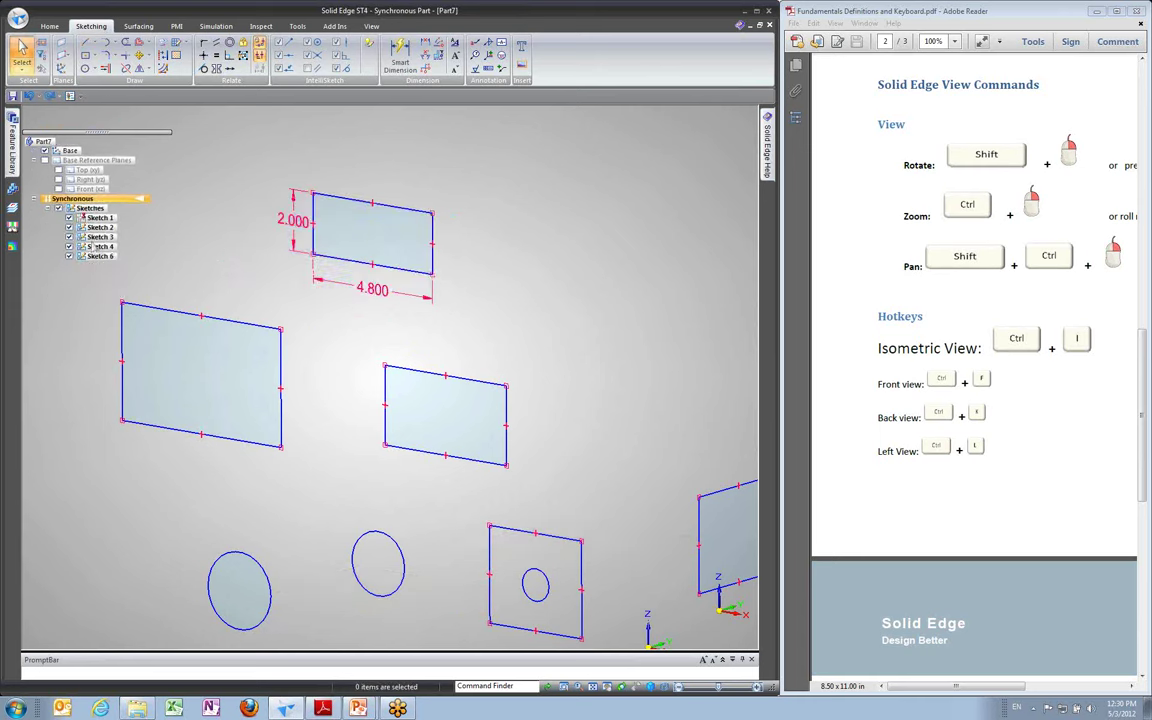
# Turn off Migrate Geometry and Dimensions for Sketch 6 and extrude its 4.8 by 2 in rectangle forward about 5.8 in
pyautogui.rightClick(100, 257)
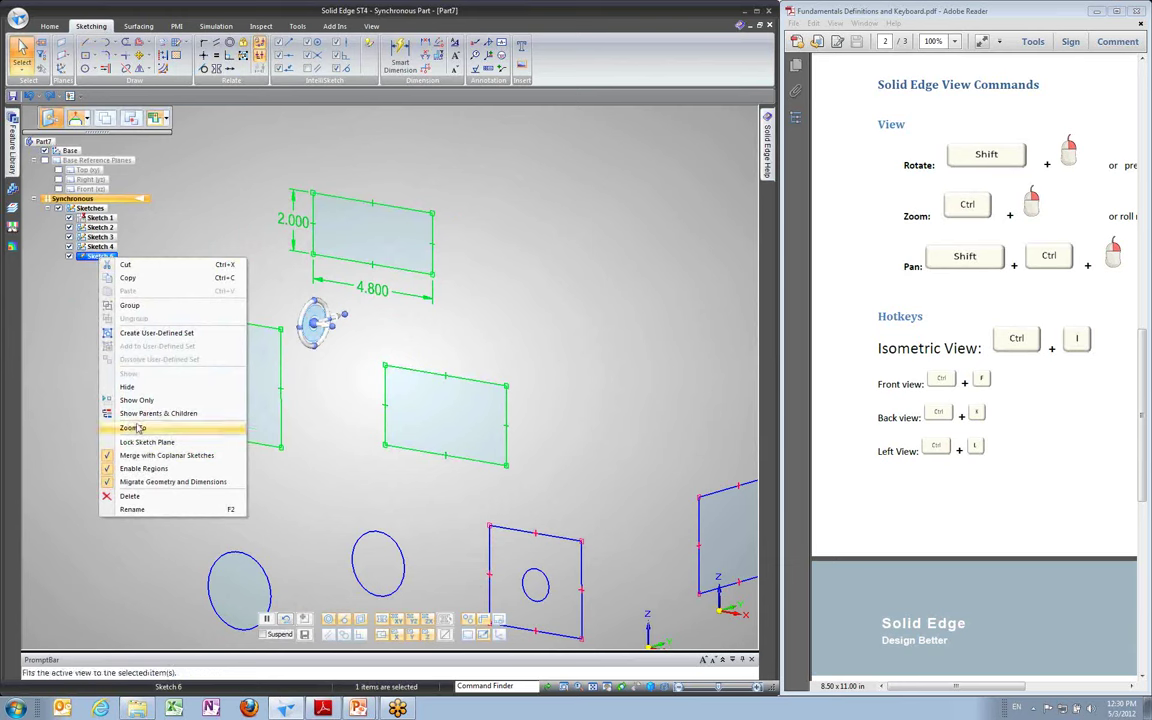
pyautogui.click(128, 484)
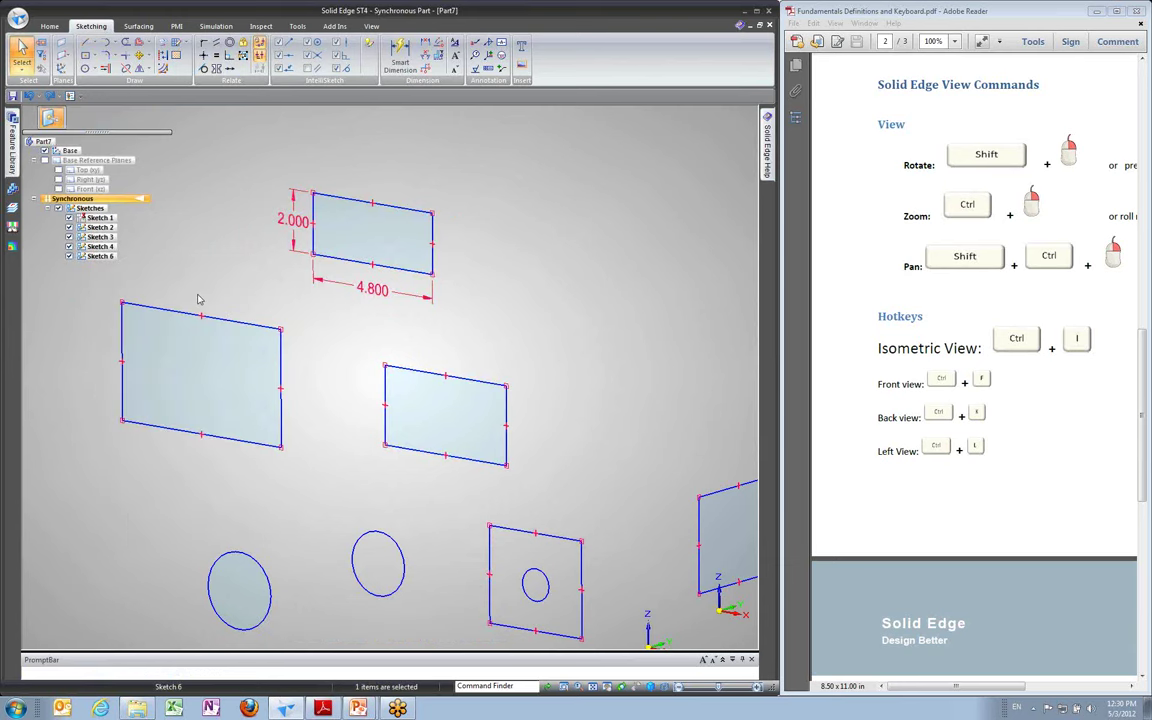
pyautogui.click(350, 236)
pyautogui.click(351, 236)
pyautogui.click(348, 229)
pyautogui.click(241, 267)
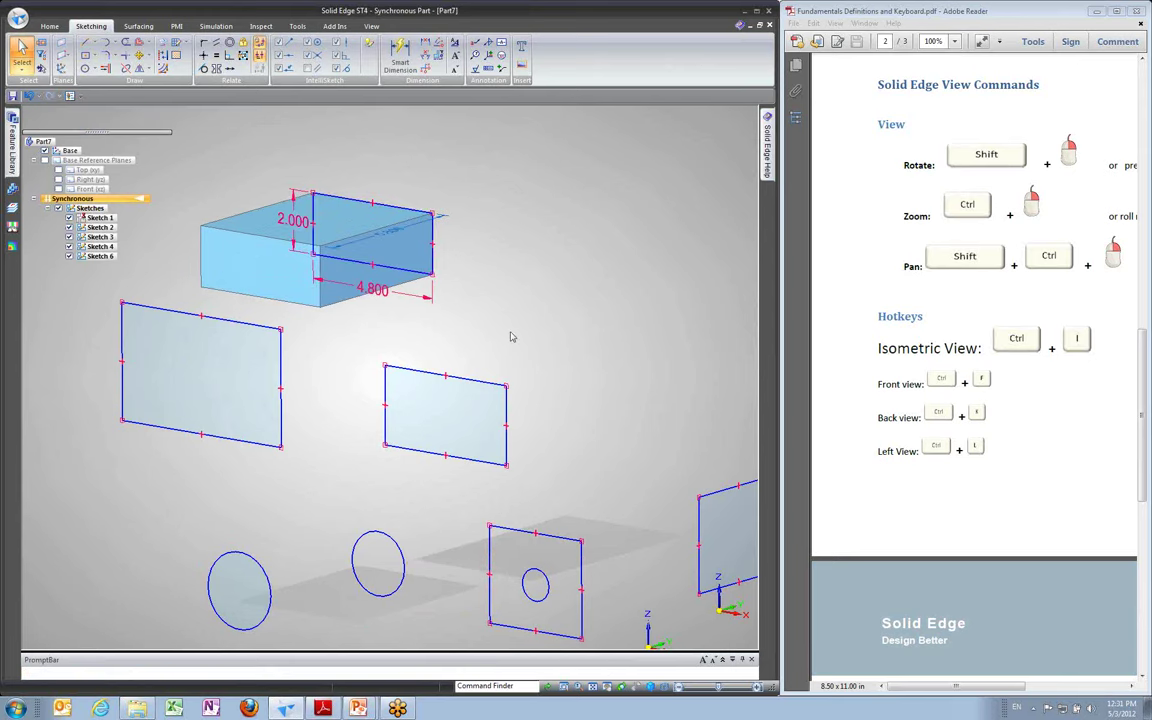
# Change the extruded rectangle's sketch width to 7.92 in and compare the sketch with the solid from several angles
pyautogui.scroll(7, 367, 323)
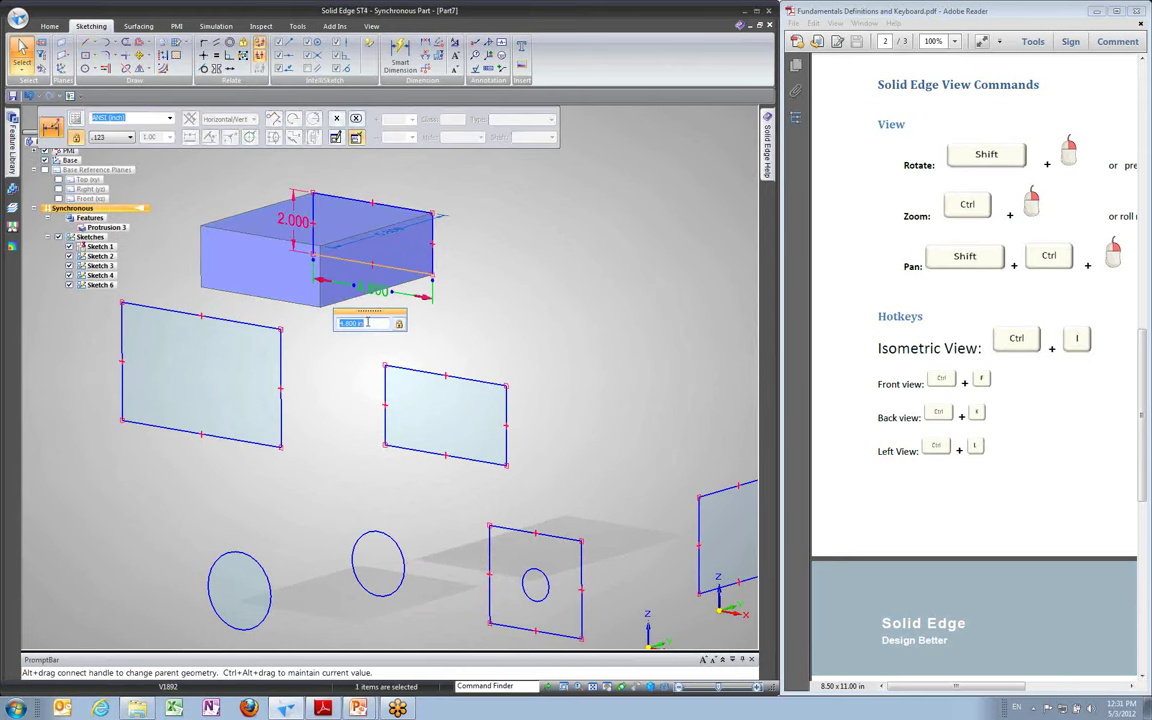
pyautogui.scroll(7, 367, 323)
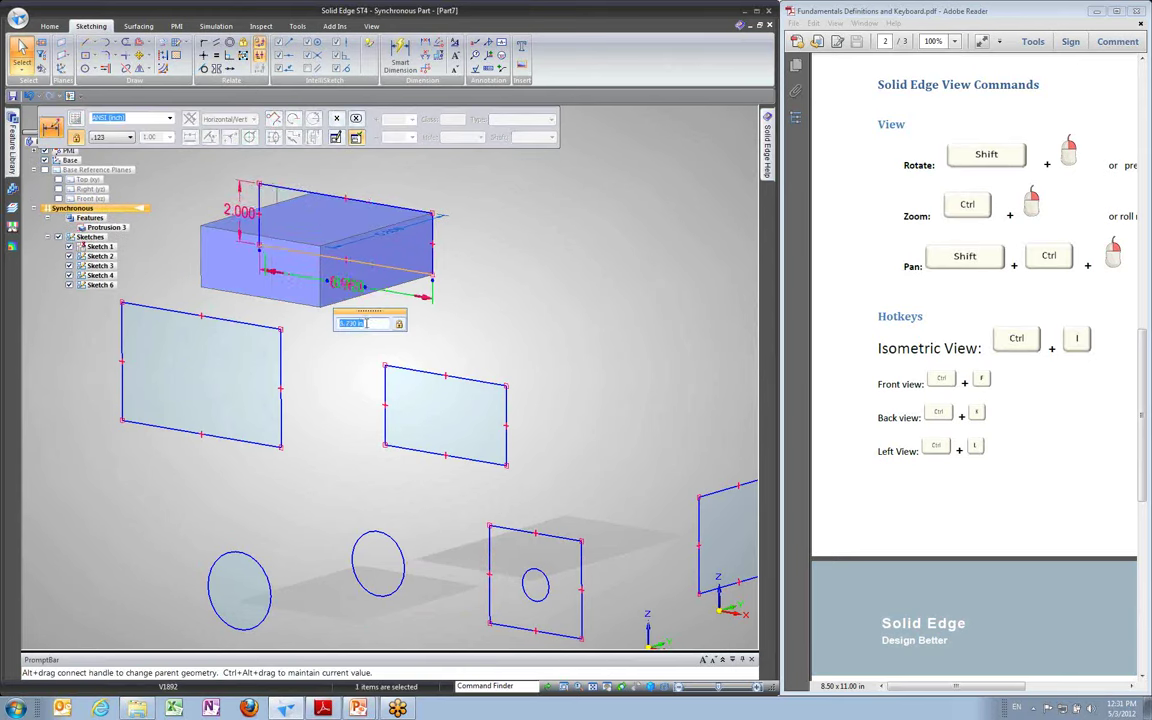
pyautogui.click(486, 268)
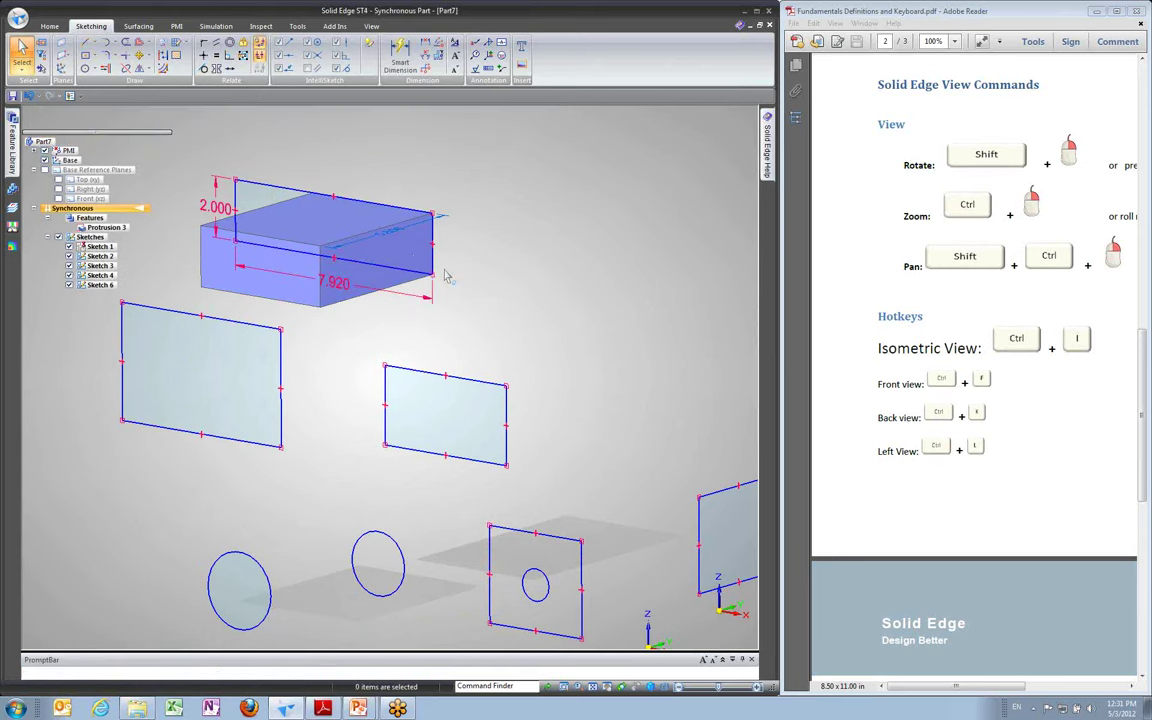
pyautogui.moveTo(548, 303)
pyautogui.mouseDown(button='middle')
pyautogui.moveTo(301, 329)
pyautogui.moveTo(347, 327)
pyautogui.moveTo(310, 316)
pyautogui.mouseUp(button='middle')
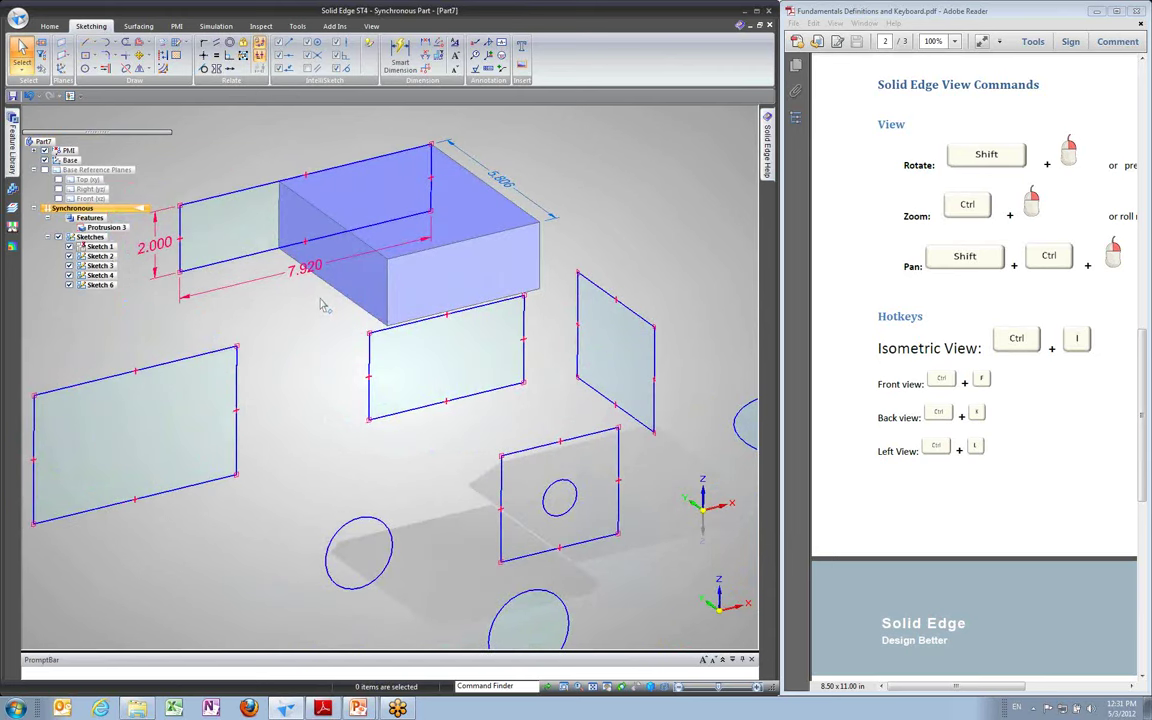
pyautogui.moveTo(298, 213)
pyautogui.keyDown('shift'); pyautogui.mouseDown(button='middle')
pyautogui.moveTo(358, 213)
pyautogui.moveTo(345, 218)
pyautogui.mouseUp(button='middle'); pyautogui.keyUp('shift')
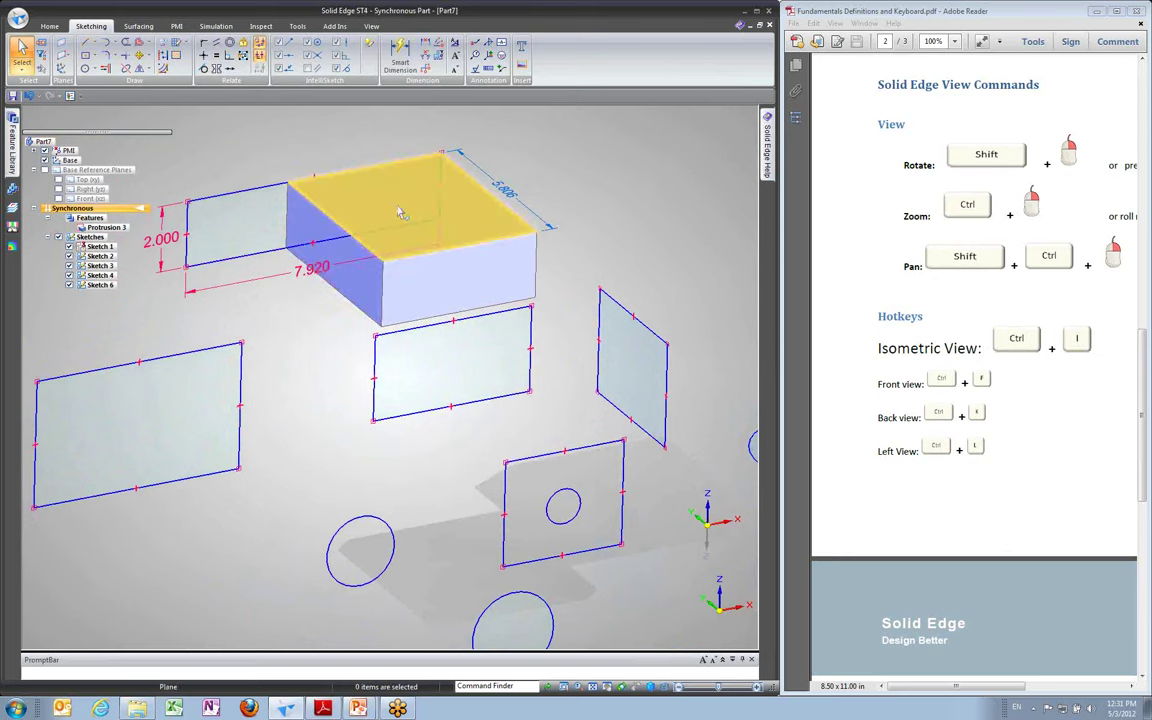
pyautogui.moveTo(398, 213)
pyautogui.keyDown('shift'); pyautogui.mouseDown(button='middle')
pyautogui.moveTo(262, 316)
pyautogui.moveTo(386, 360)
pyautogui.mouseUp(button='middle'); pyautogui.keyUp('shift')
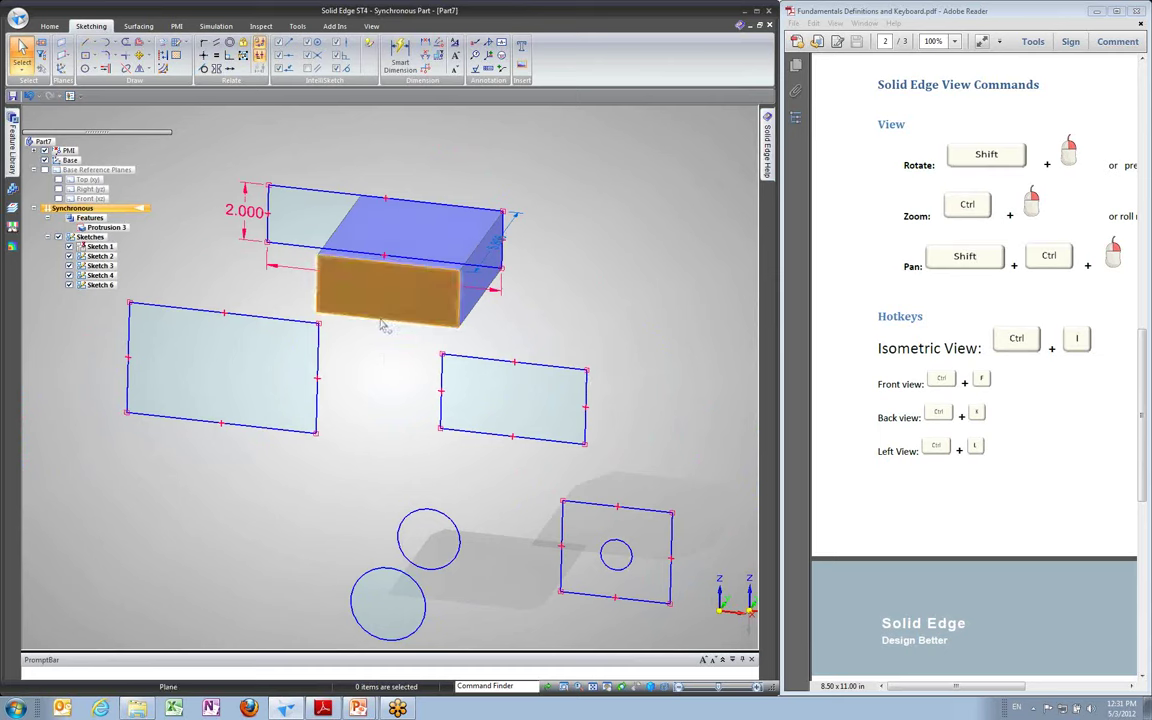
pyautogui.hotkey('ctrl', 'i')
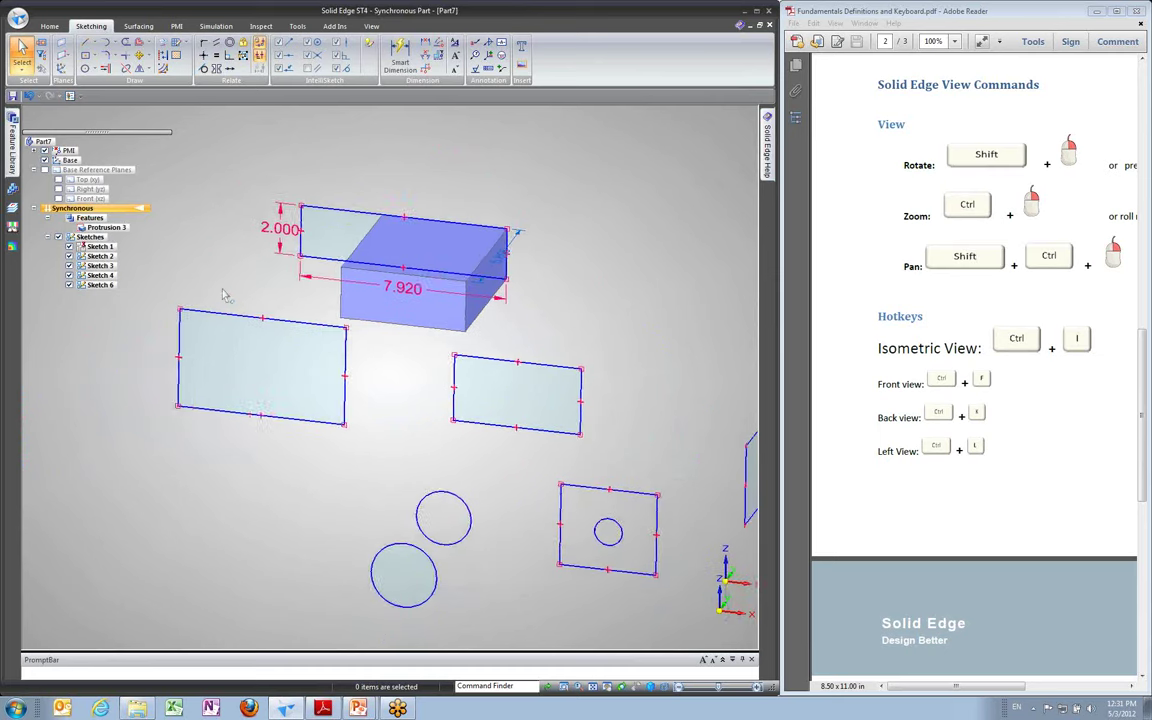
pyautogui.moveTo(223, 290); pyautogui.dragTo(235, 286, button='middle')
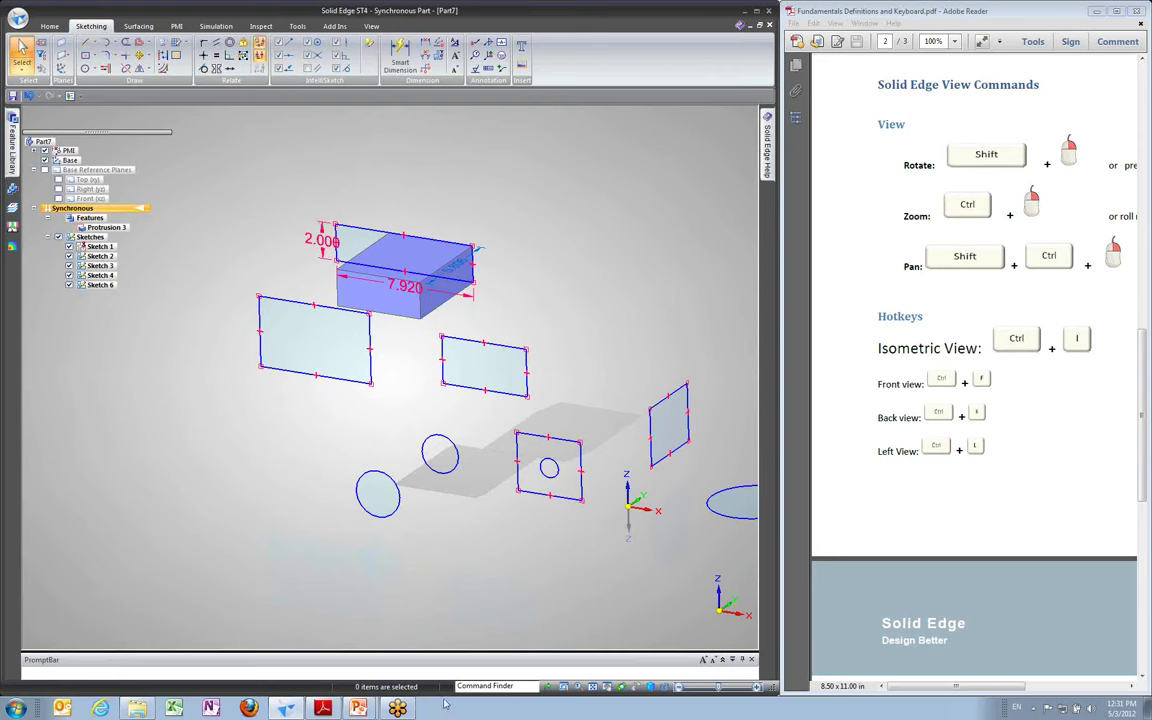
# Switch to the PowerPoint training slides, bring up the blue bracket slide, and dock the editor as a narrow window at the desktop's right edge
pyautogui.click(745, 18)
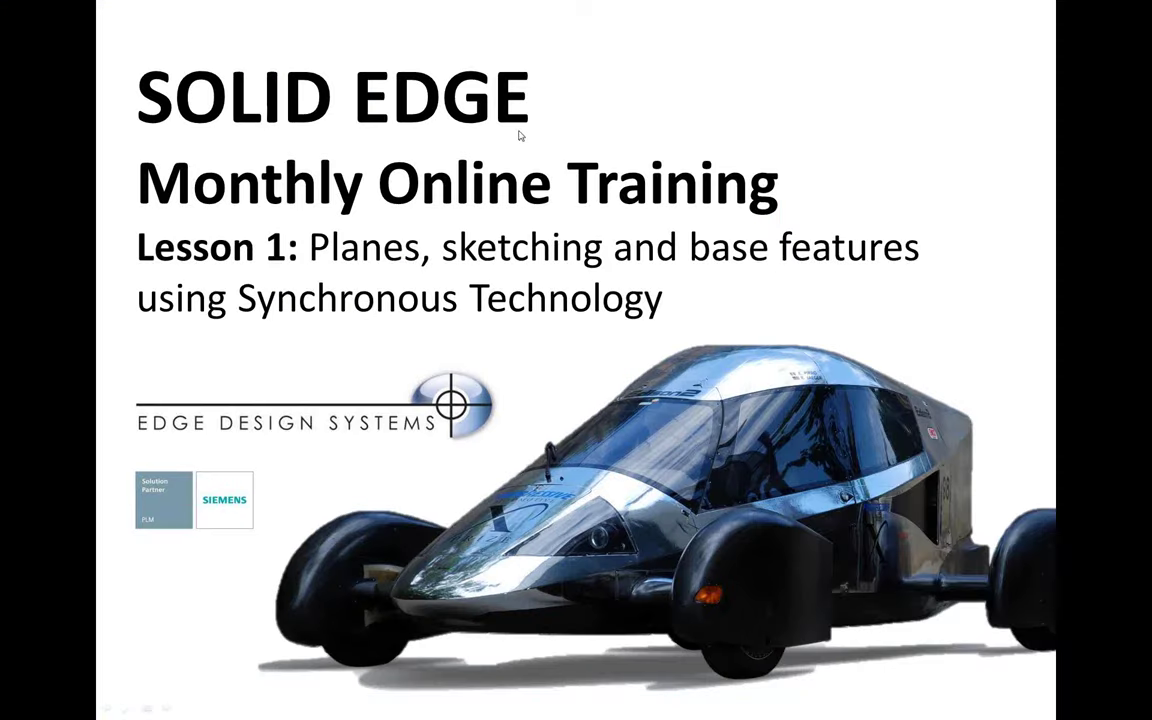
pyautogui.click(519, 135)
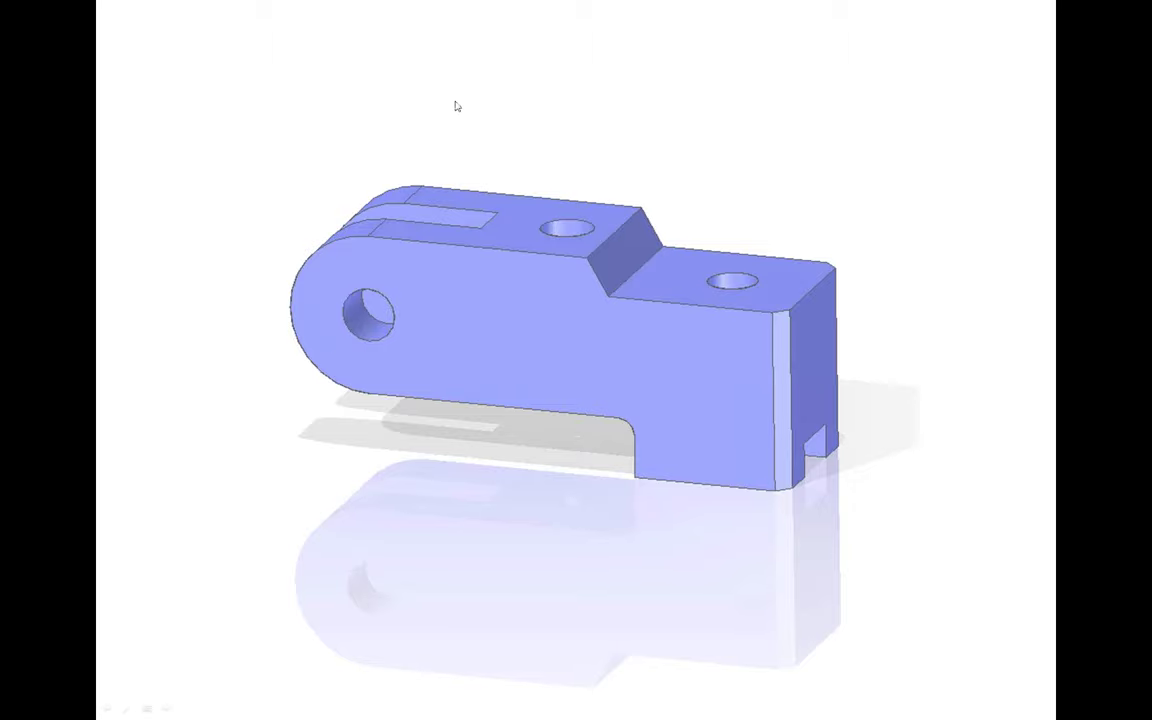
pyautogui.press('Escape')
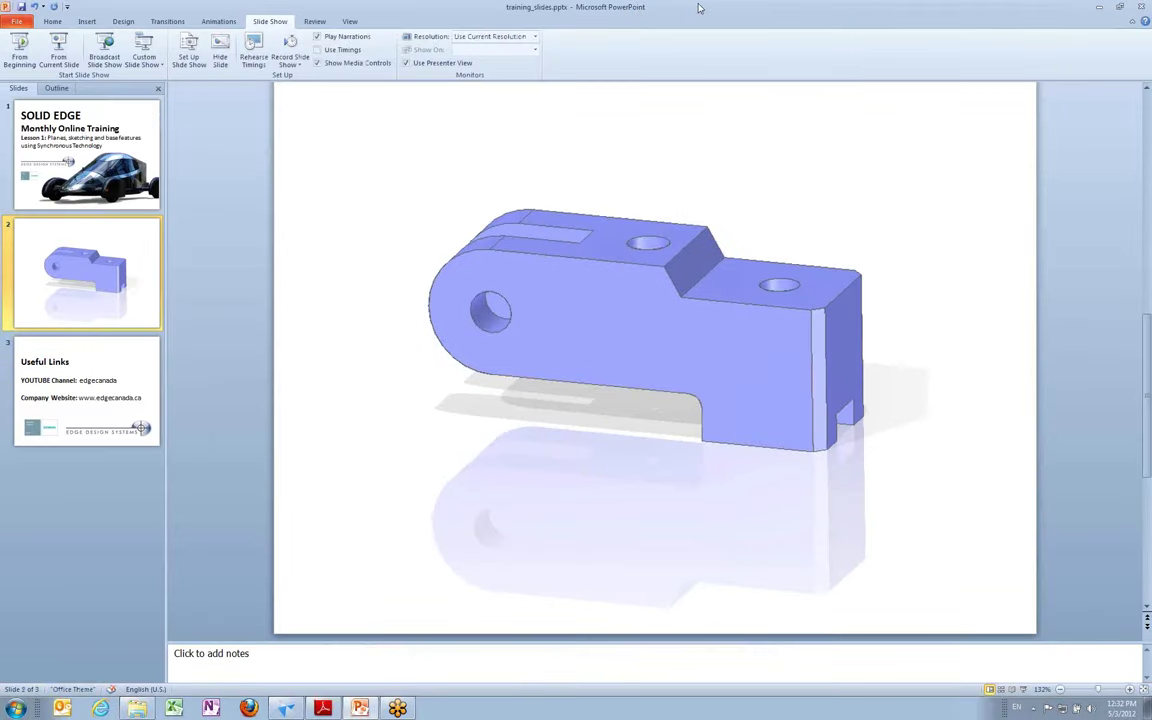
pyautogui.press('super+Right')
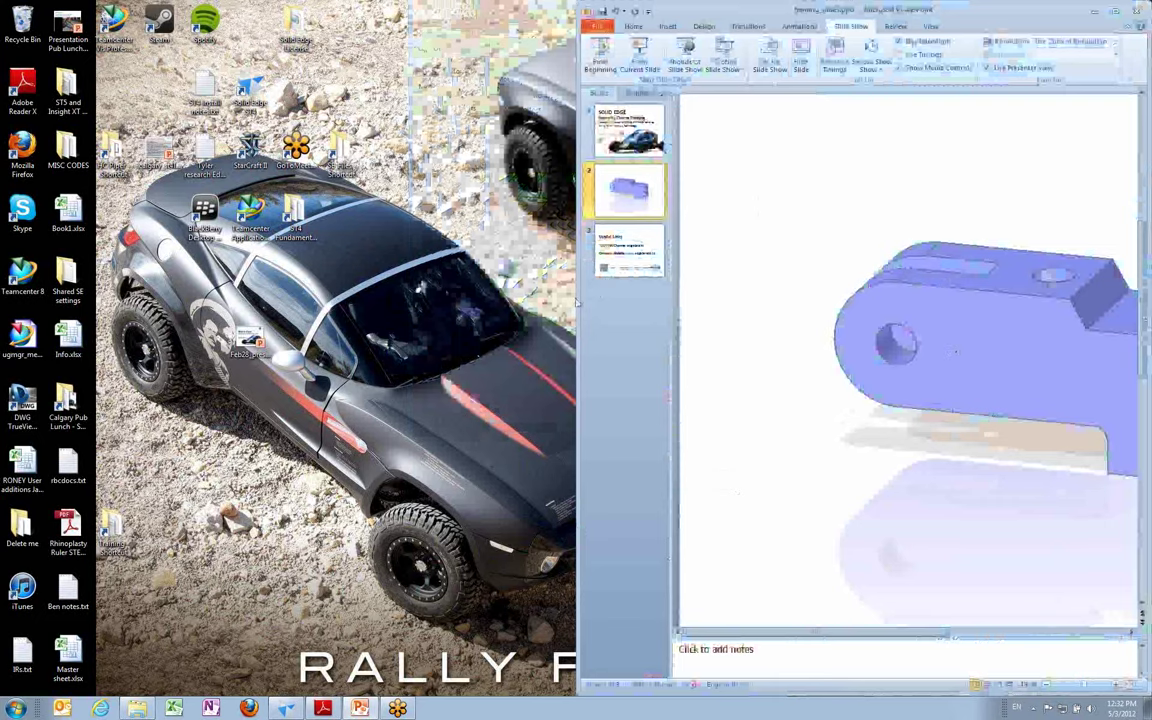
pyautogui.moveTo(578, 298); pyautogui.dragTo(702, 303)
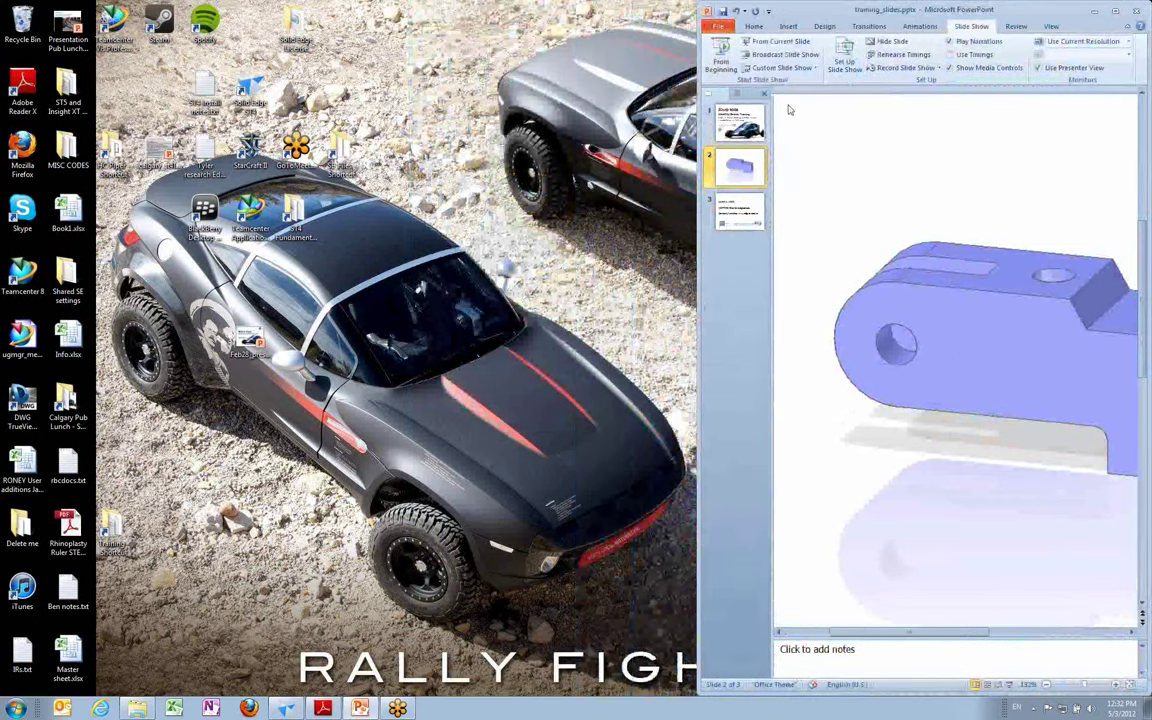
# Hide the slide thumbnails, fit the bracket slide to the narrowed PowerPoint window, and switch to Solid Edge
pyautogui.click(766, 94)
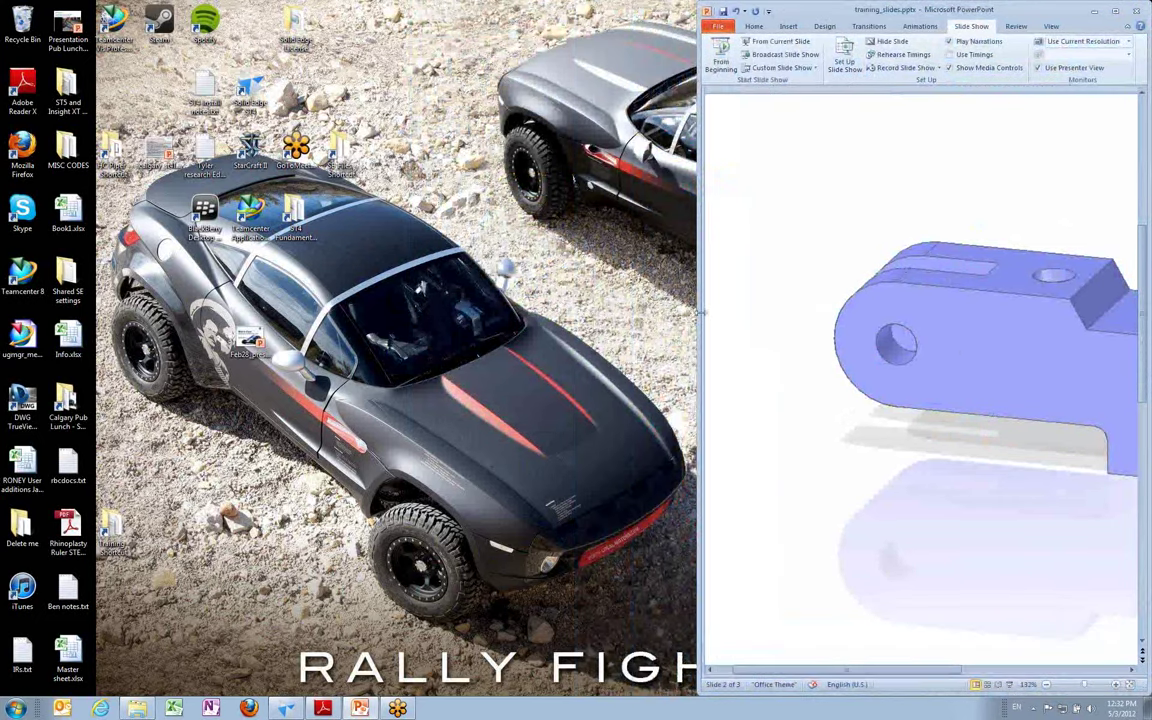
pyautogui.moveTo(699, 311); pyautogui.dragTo(684, 311)
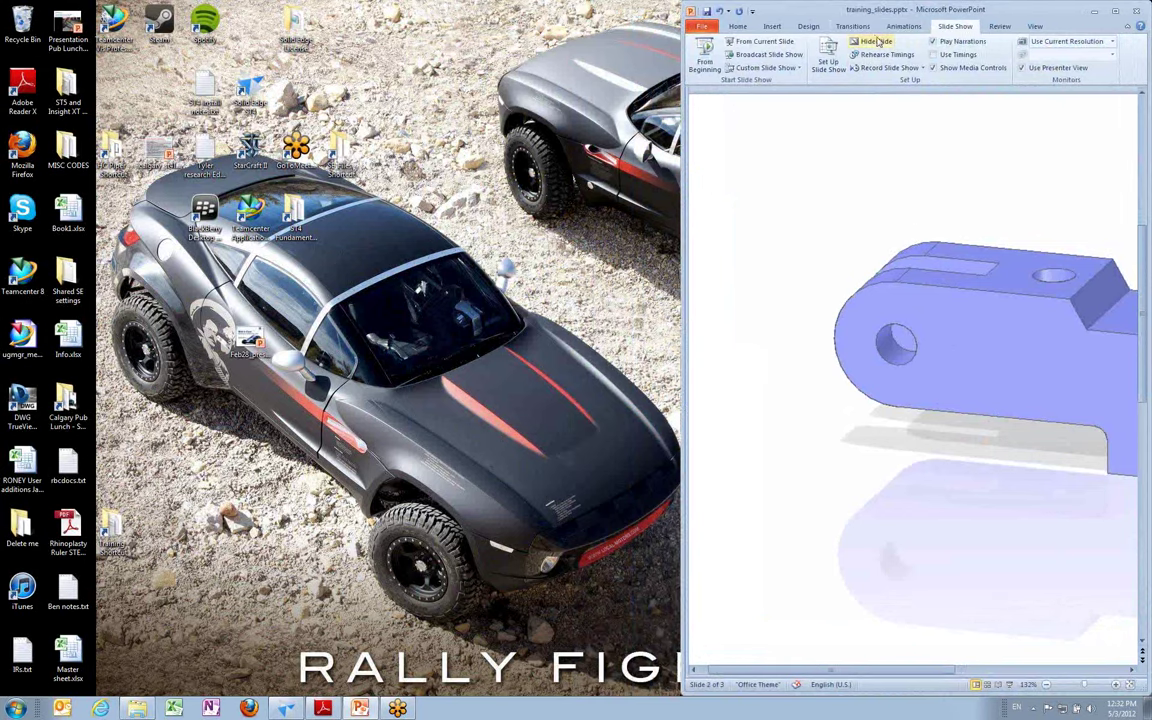
pyautogui.click(1035, 26)
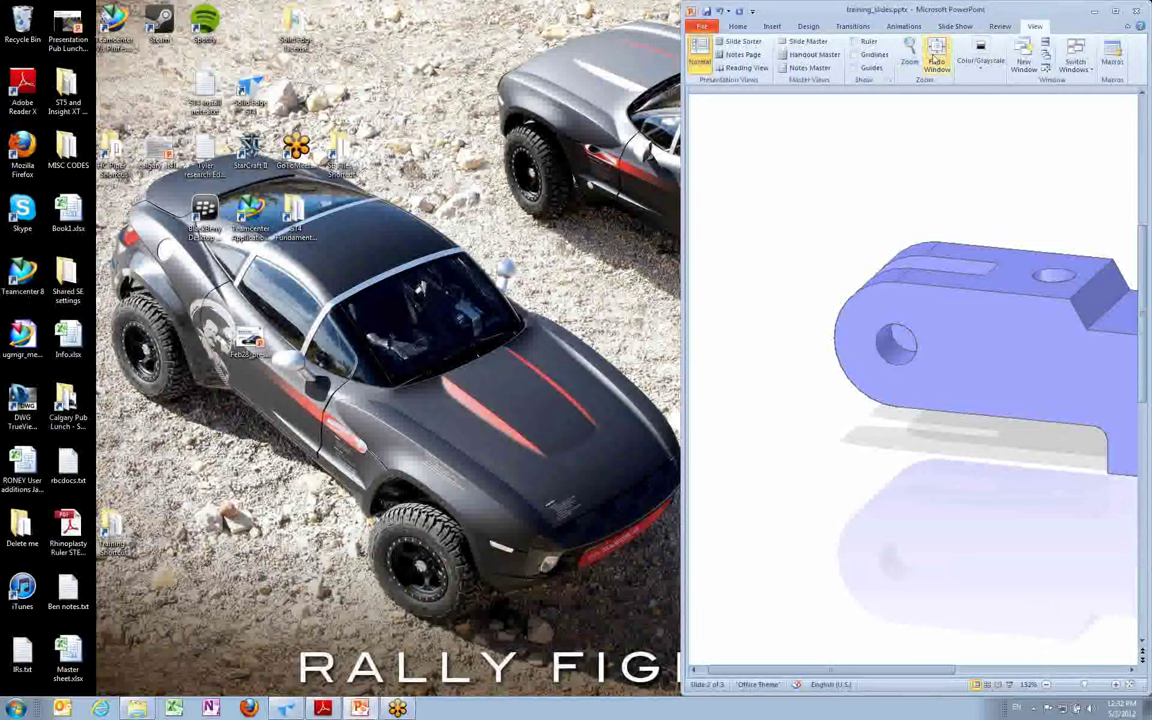
pyautogui.click(937, 58)
pyautogui.moveTo(682, 235); pyautogui.dragTo(714, 235)
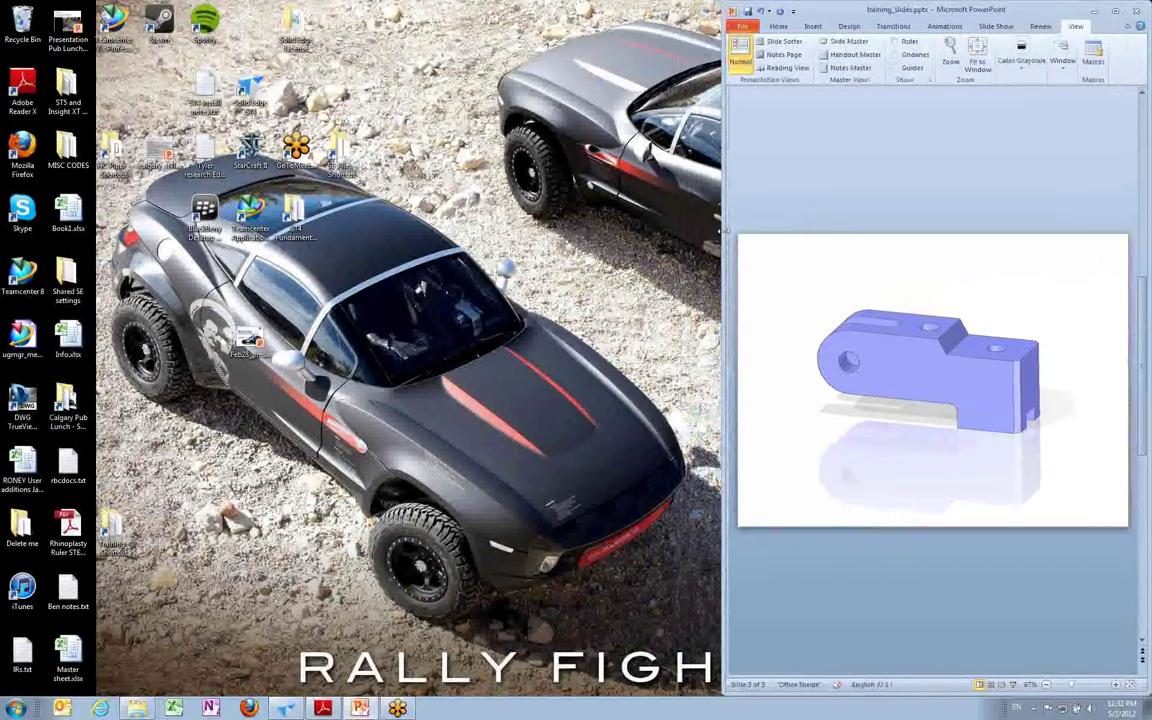
pyautogui.click(287, 709)
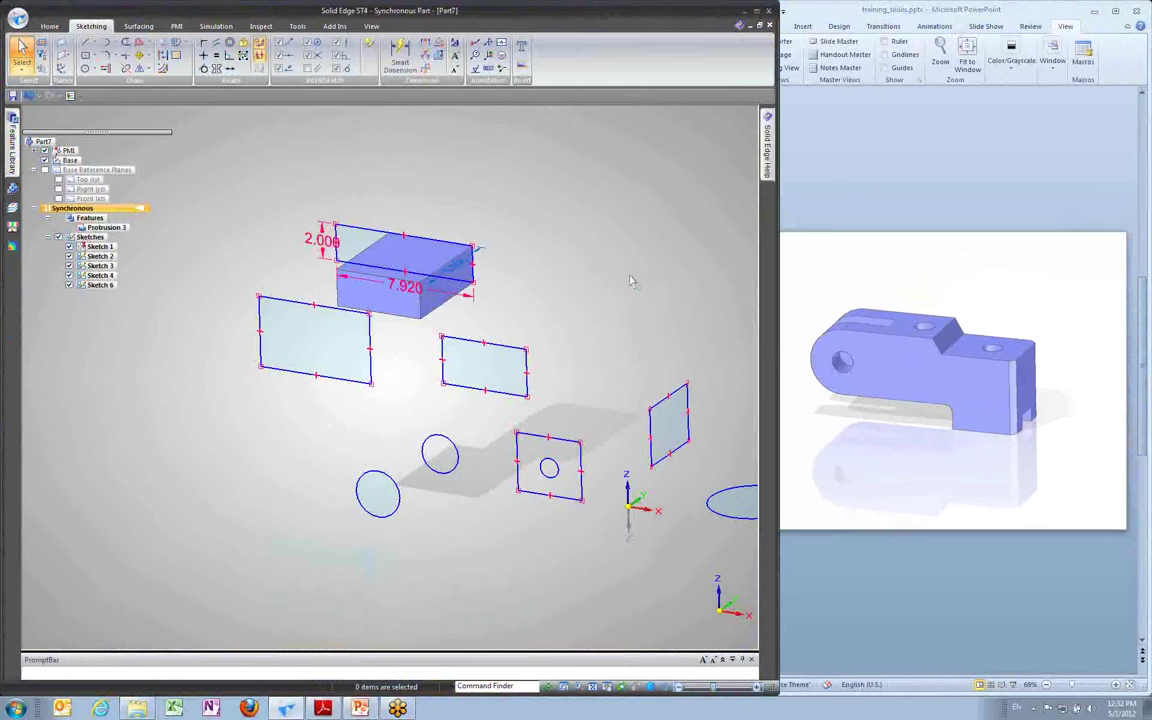
# Delete the extruded block and the rectangle sketches, and try to delete the base coordinate system along with them
pyautogui.moveTo(626, 378); pyautogui.dragTo(480, 300, button='middle')
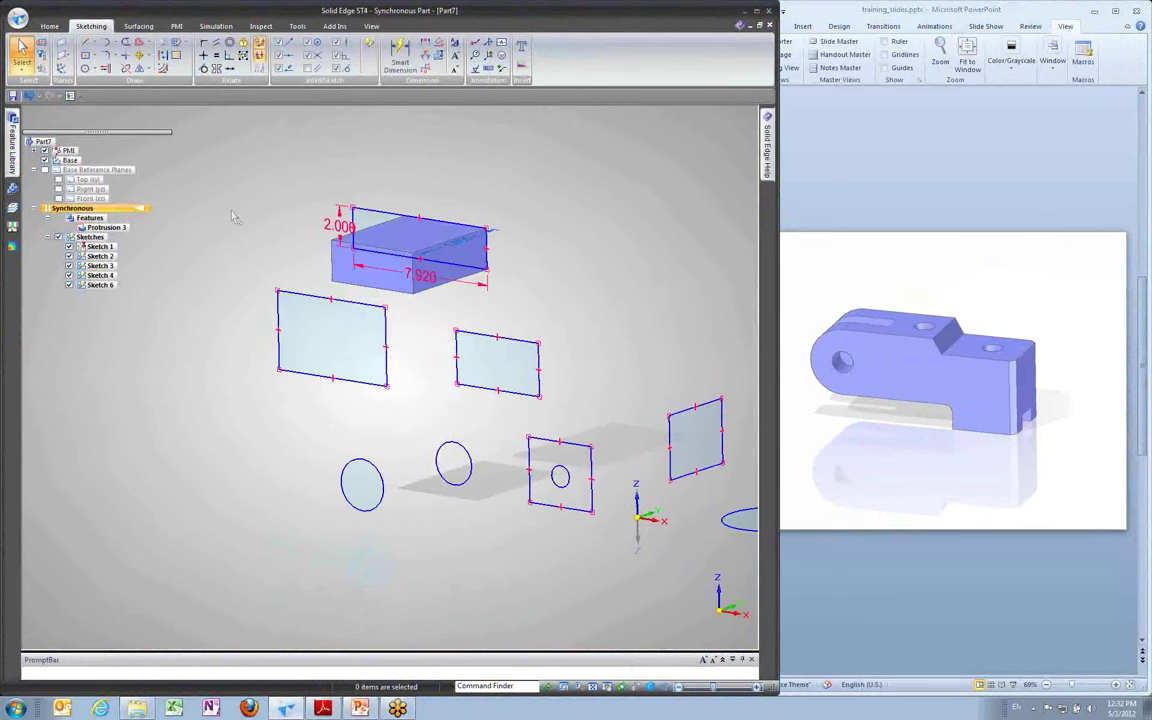
pyautogui.moveTo(218, 177); pyautogui.dragTo(584, 441)
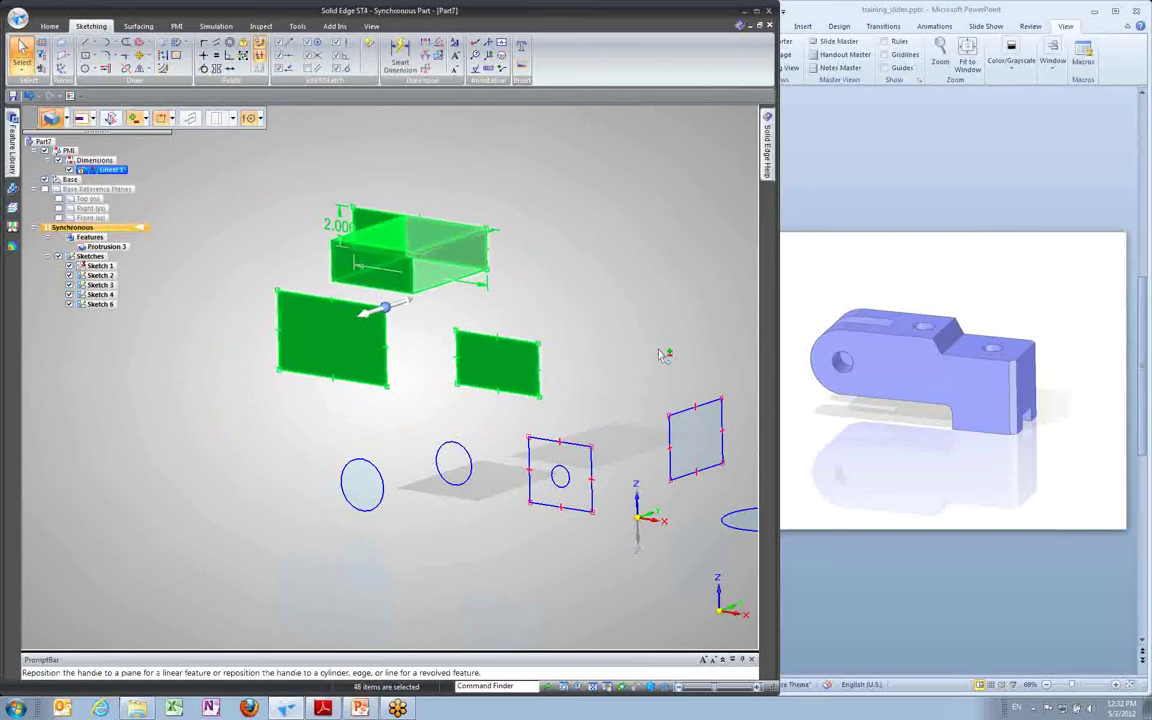
pyautogui.press('Delete')
pyautogui.moveTo(660, 354)
pyautogui.mouseDown(button='middle')
pyautogui.moveTo(527, 355)
pyautogui.moveTo(342, 252)
pyautogui.mouseUp(button='middle')
pyautogui.moveTo(339, 249)
pyautogui.mouseDown()
pyautogui.moveTo(745, 560)
pyautogui.moveTo(710, 527)
pyautogui.moveTo(650, 504)
pyautogui.moveTo(688, 523)
pyautogui.mouseUp()
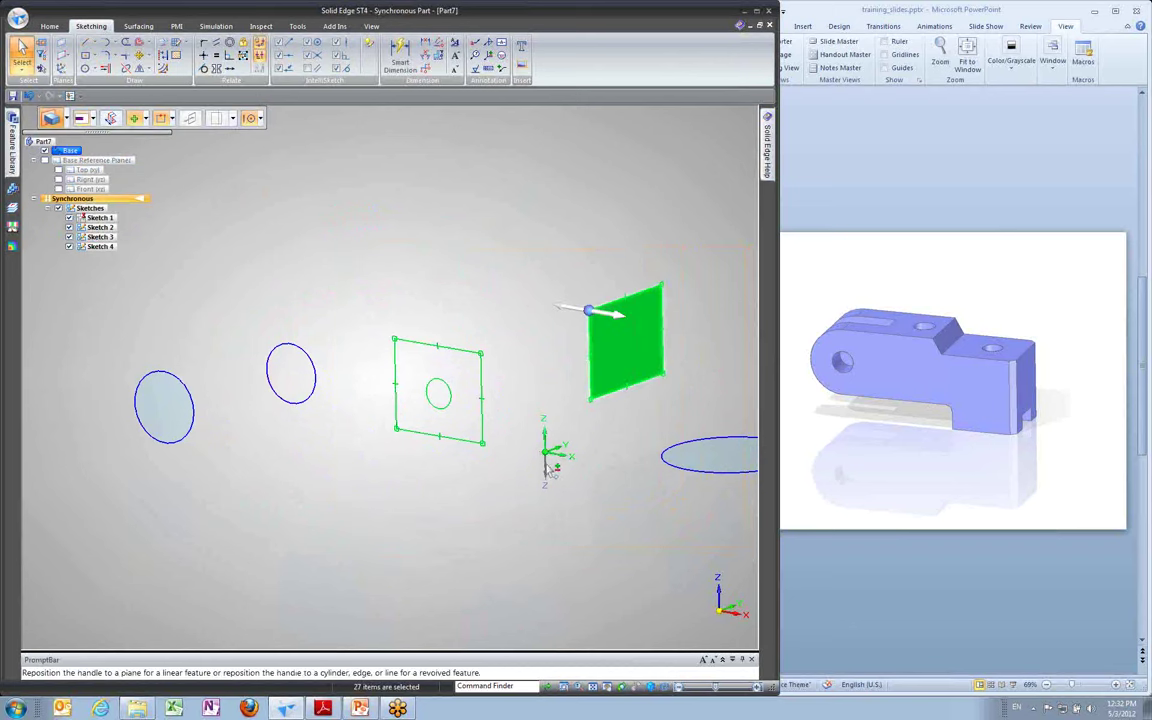
pyautogui.click(544, 456)
pyautogui.press('Delete')
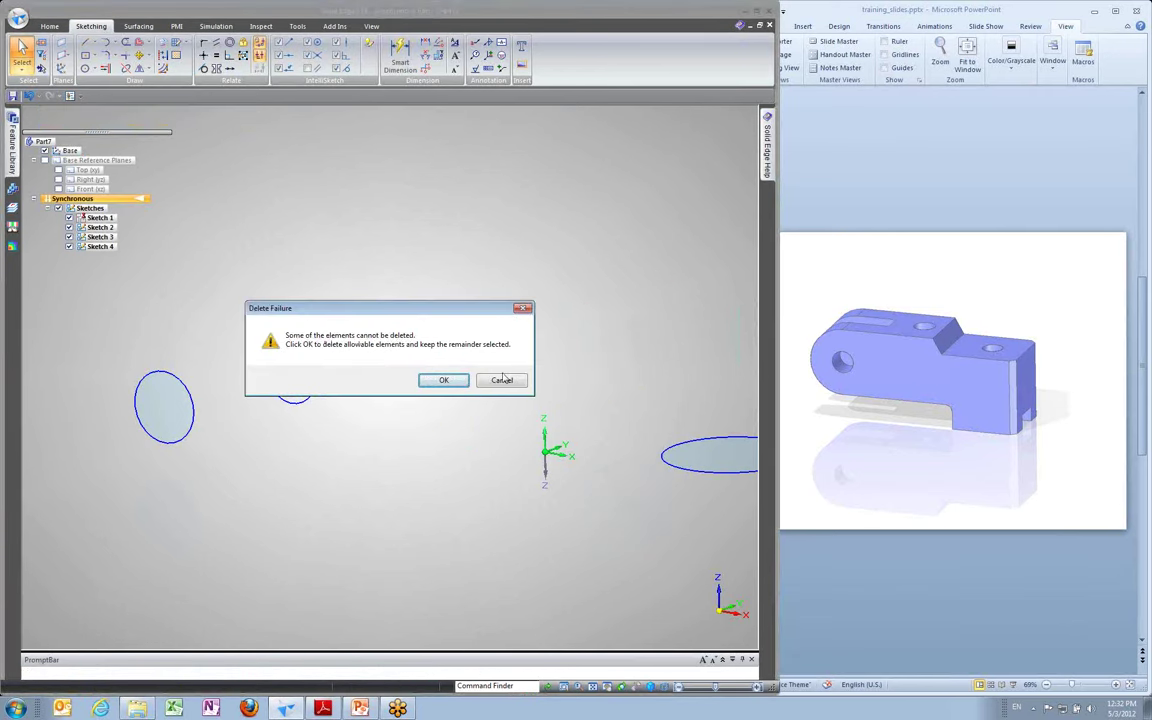
pyautogui.click(443, 381)
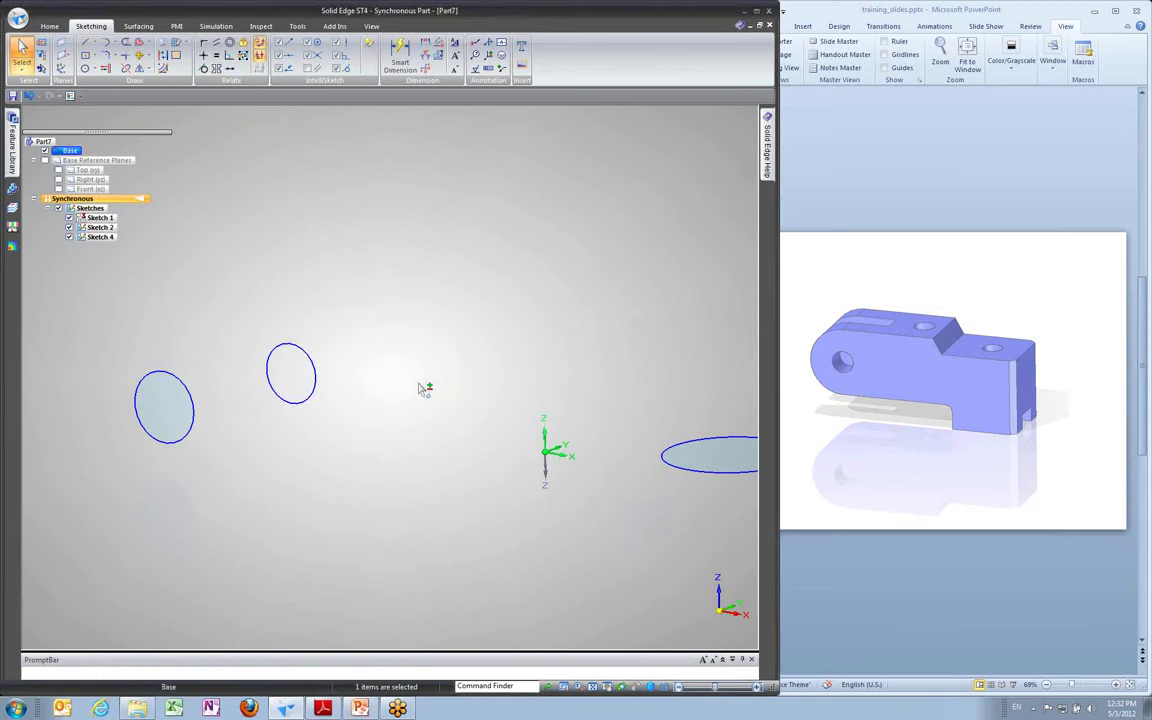
pyautogui.hotkey('ctrl', 'shift', 'f')
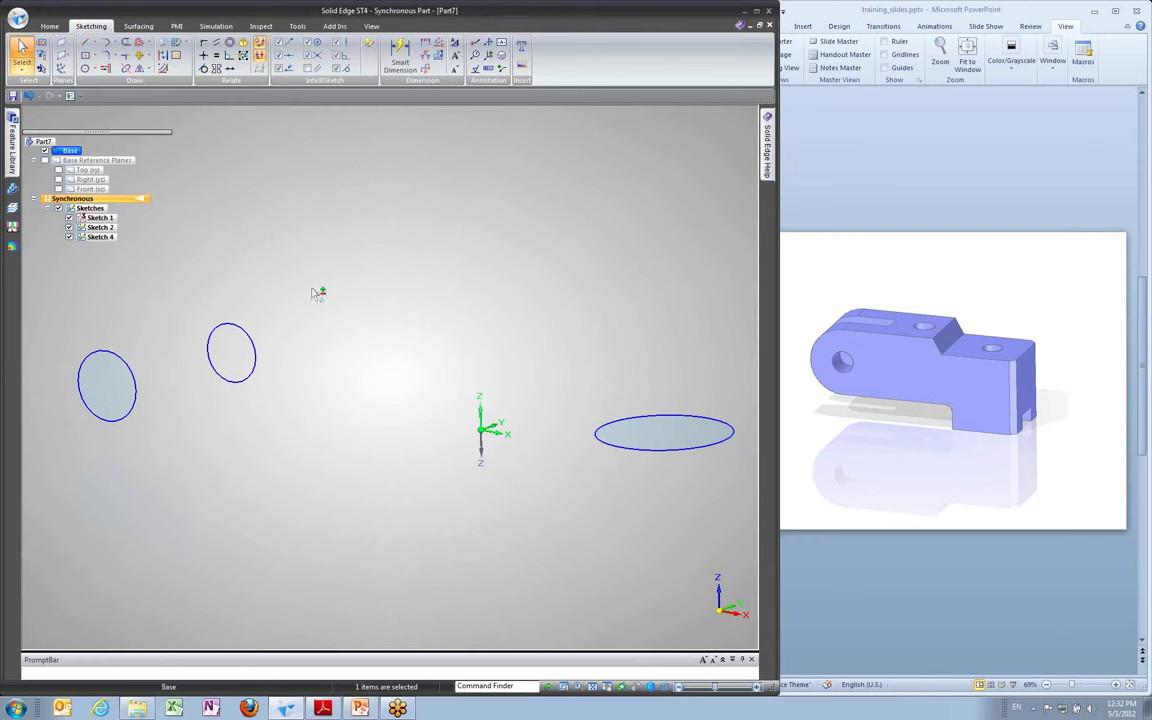
# Close Part7 without saving it and create a new ANSI Part document
pyautogui.click(769, 27)
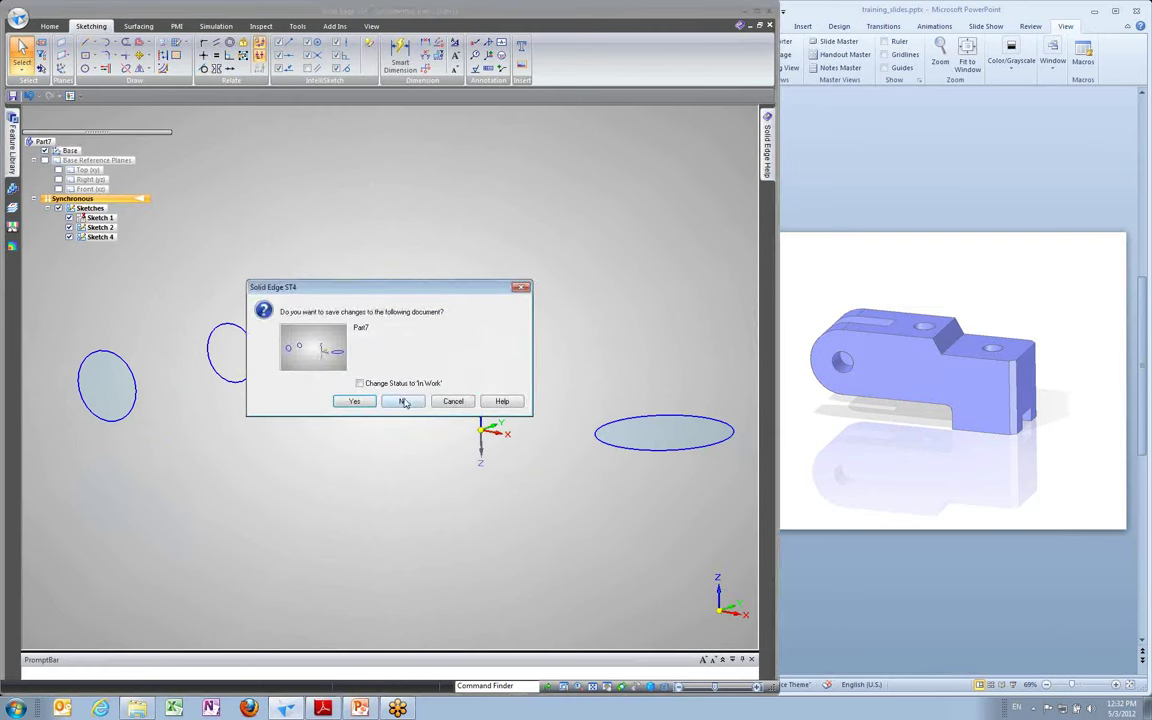
pyautogui.click(402, 401)
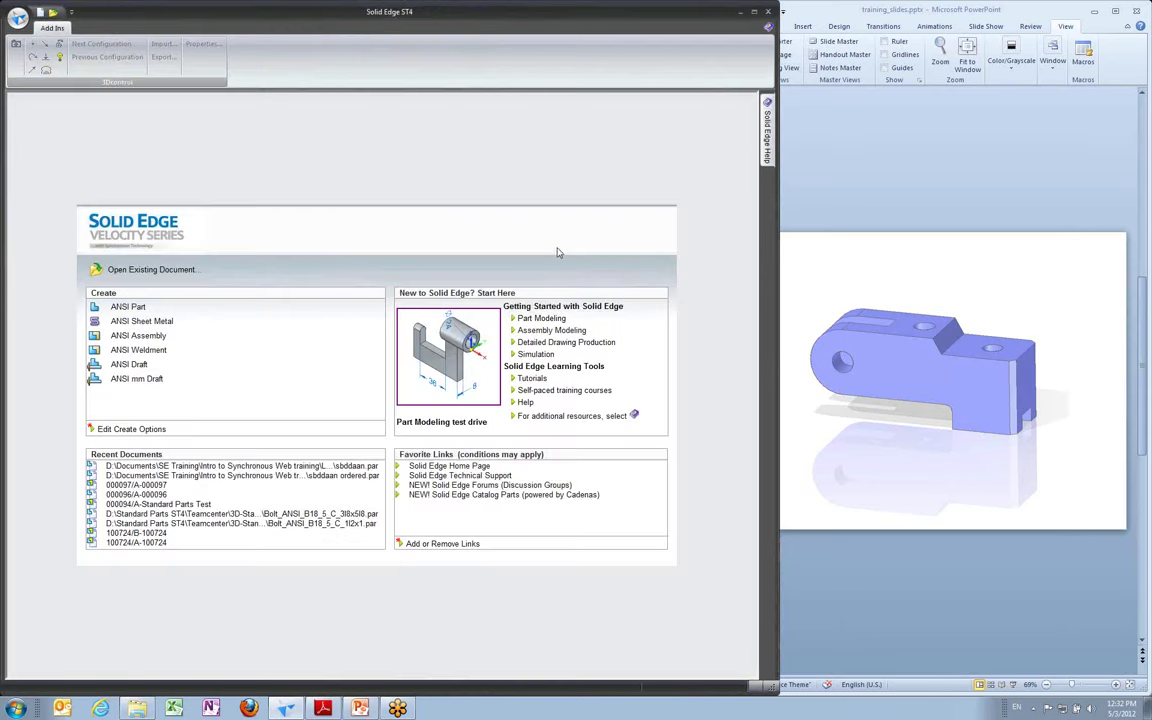
pyautogui.click(128, 310)
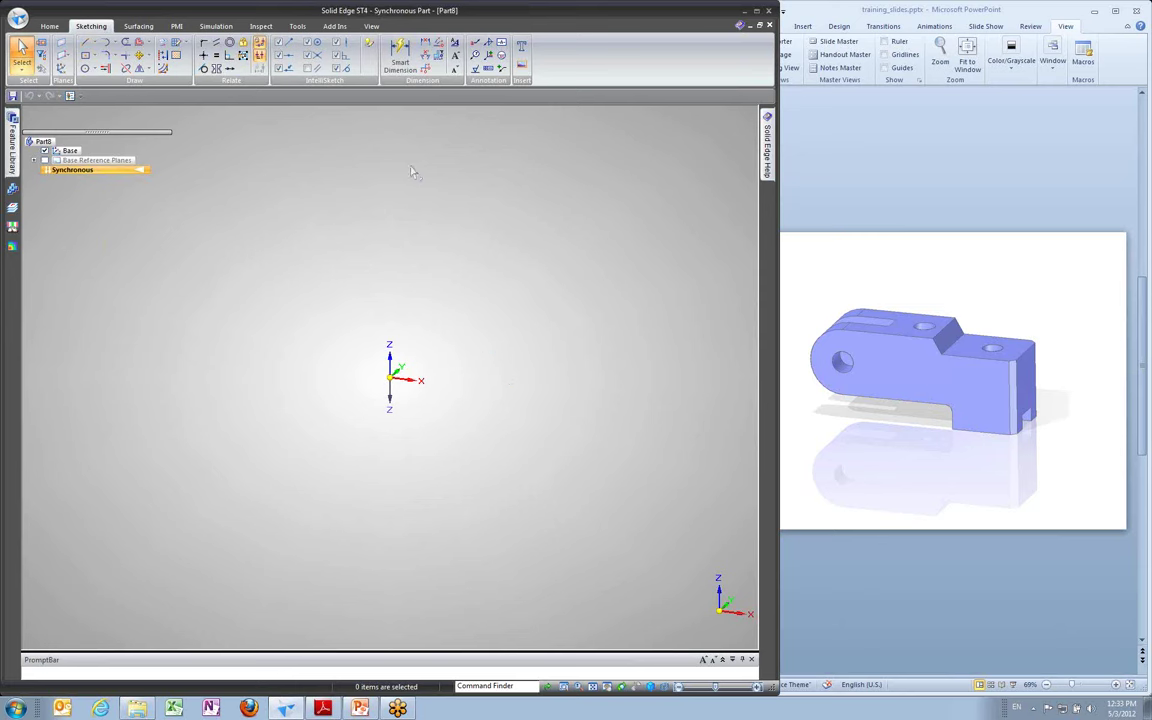
# Turn off automatic dimension creation for new geometry in the IntelliSketch options
pyautogui.click(369, 44)
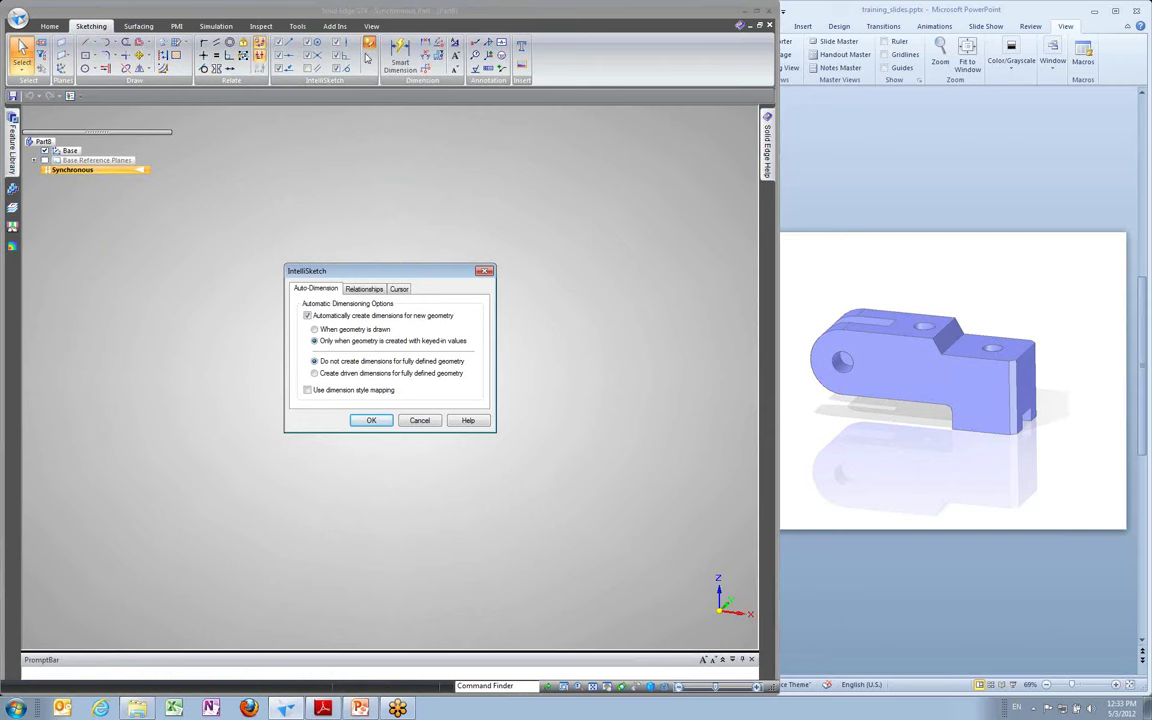
pyautogui.click(307, 316)
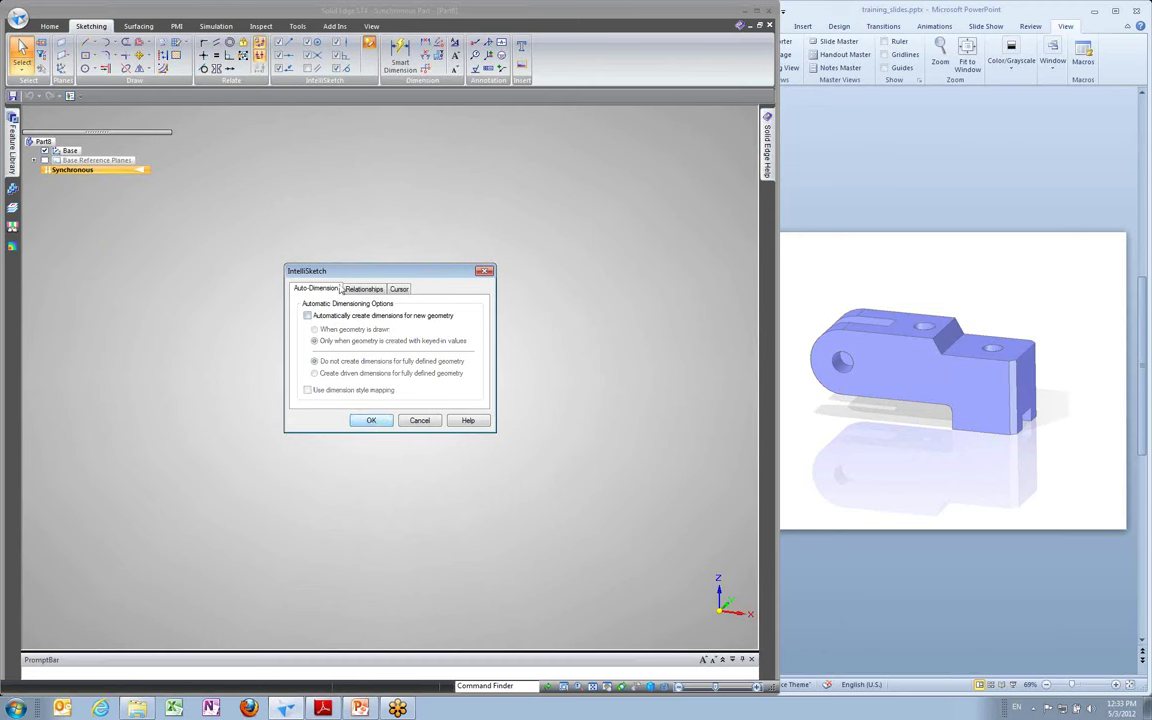
pyautogui.press('Return')
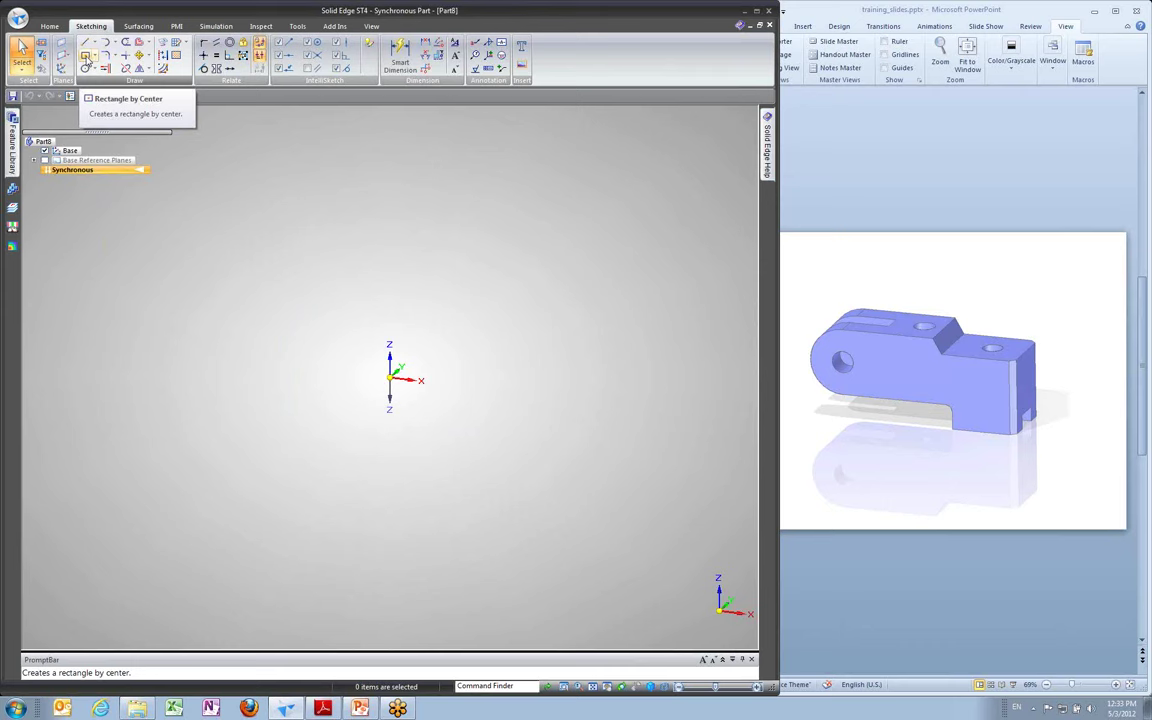
pyautogui.click(87, 58)
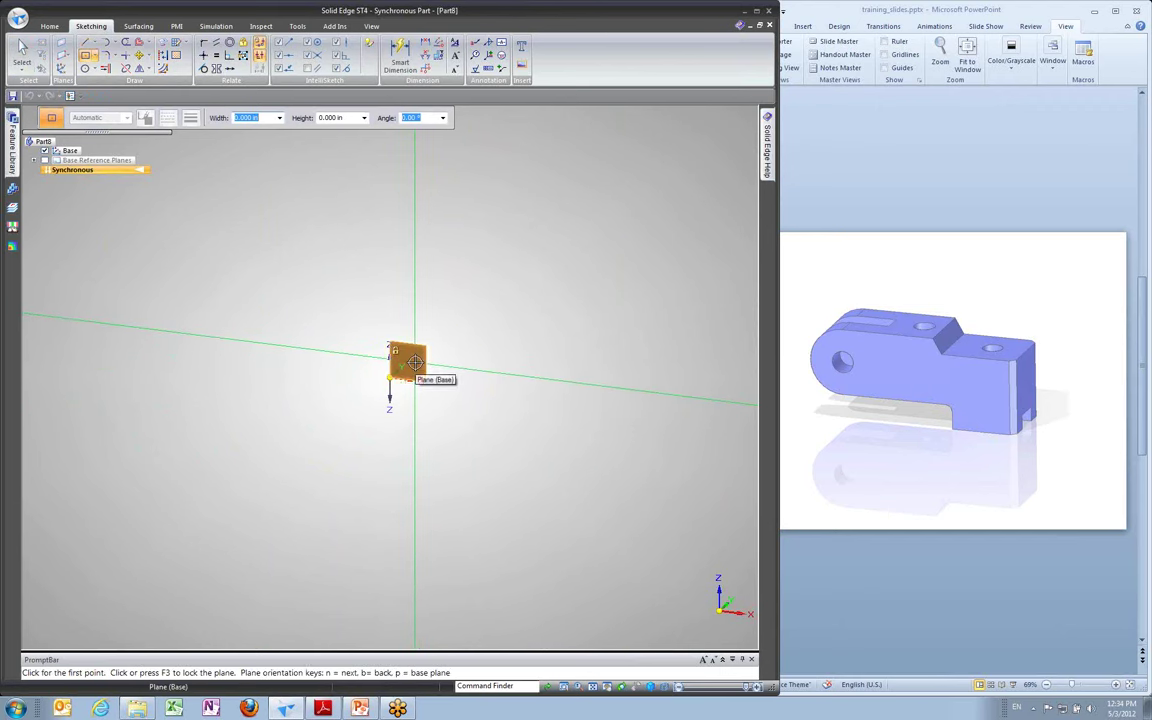
pyautogui.press('F3')
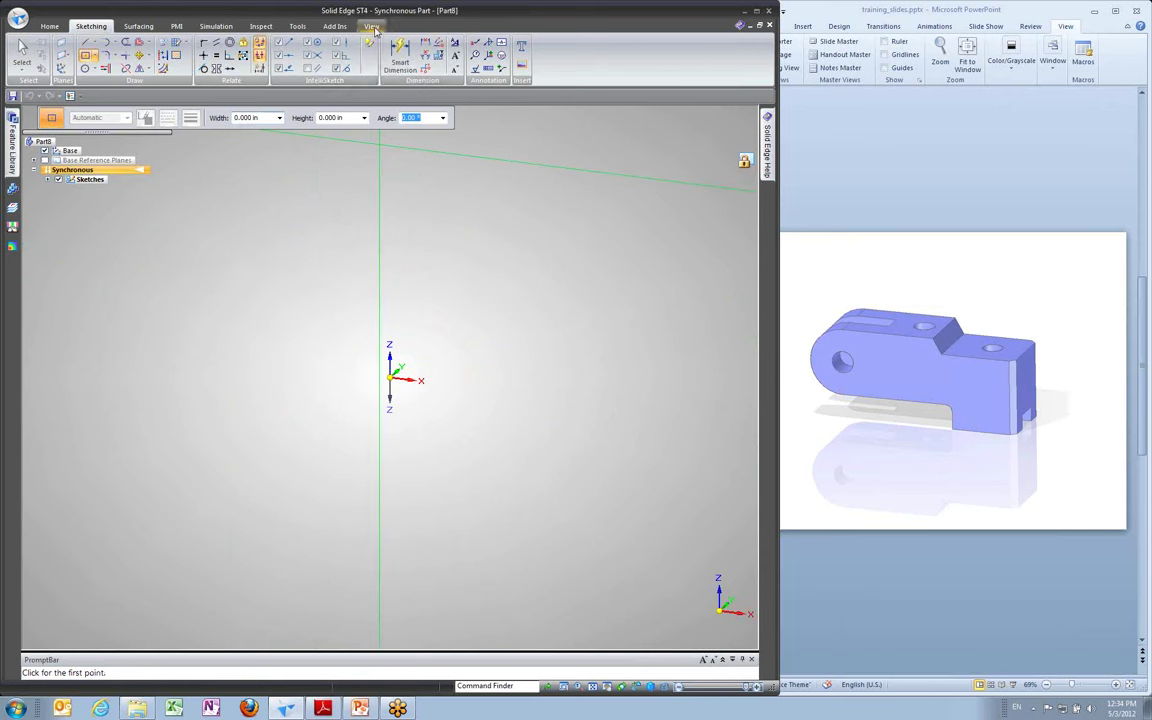
pyautogui.click(372, 27)
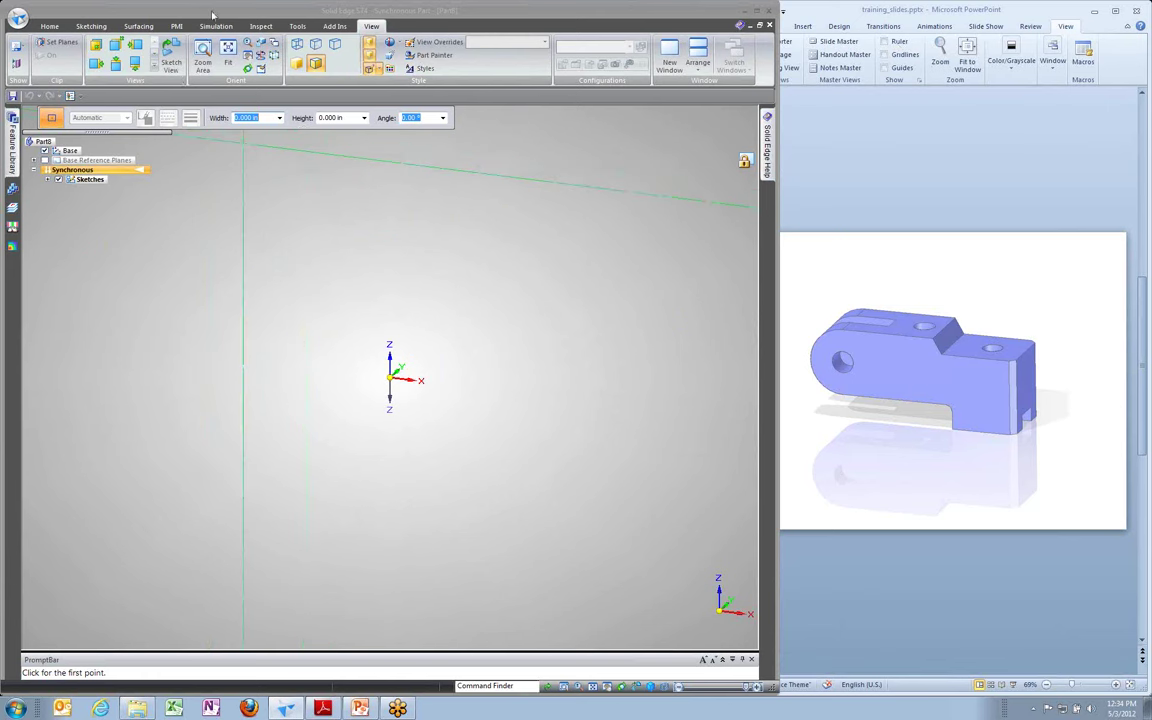
pyautogui.moveTo(212, 14); pyautogui.dragTo(214, 14)
pyautogui.click(171, 58)
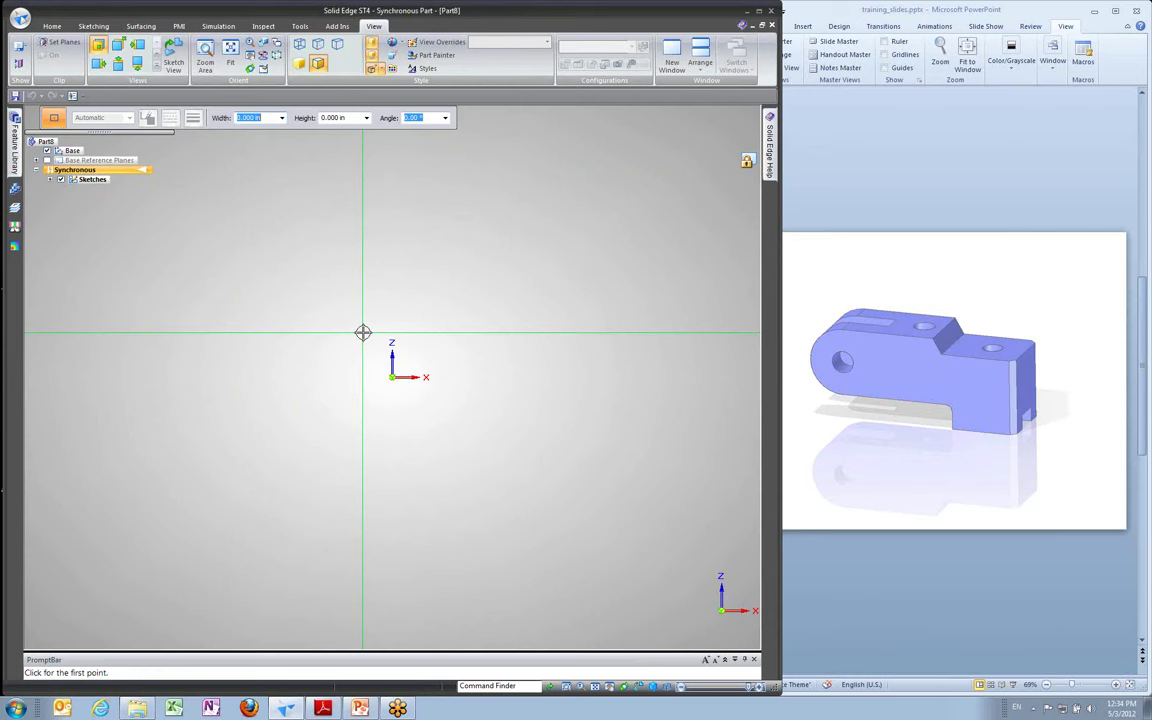
pyautogui.press('Escape')
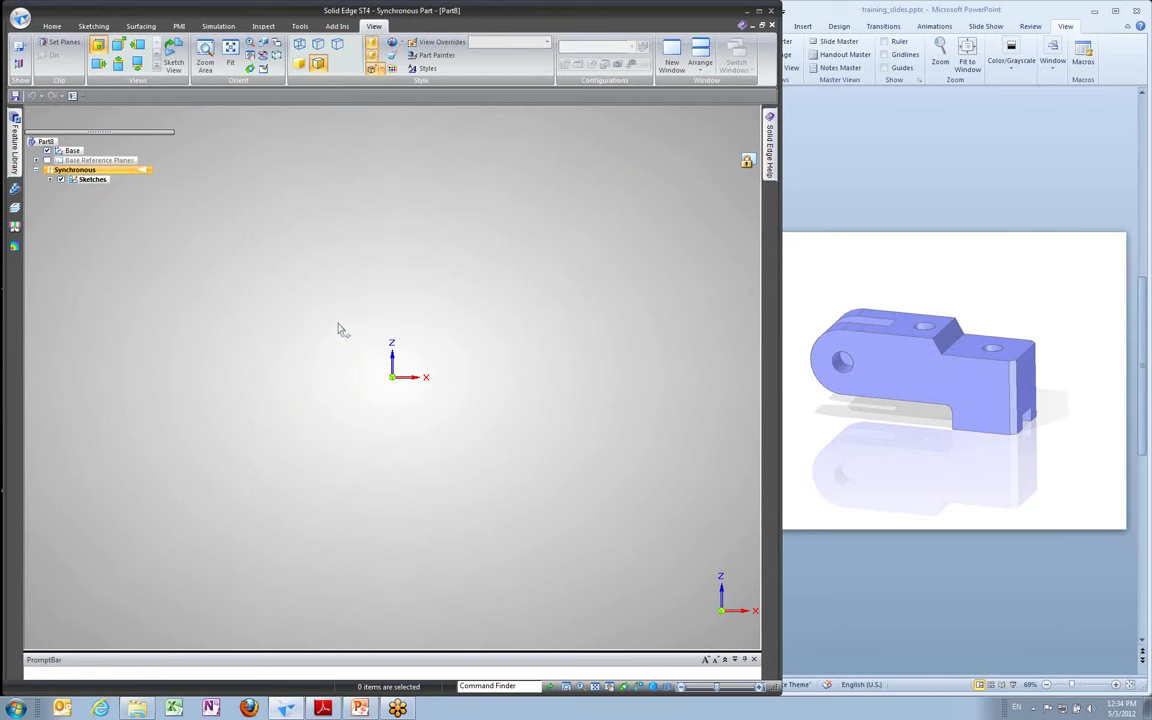
pyautogui.click(52, 26)
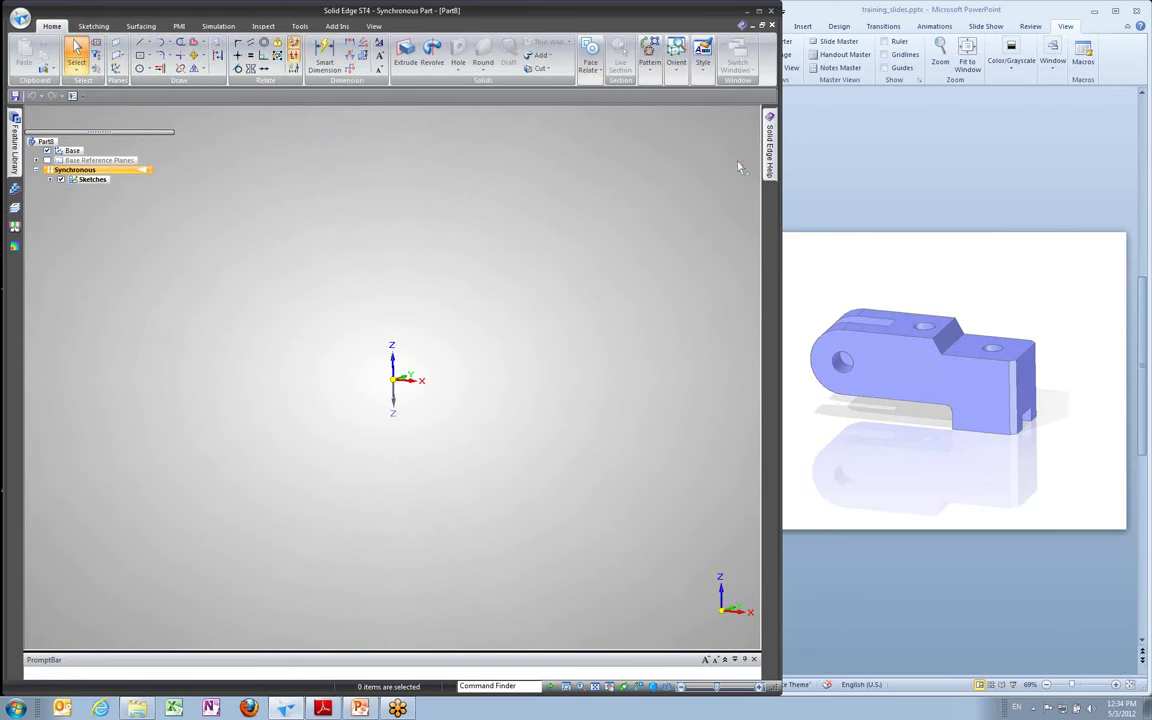
# Lock the base XZ plane, view it head-on, and draw a 4 by 1.5 in rectangle at 0° centred on the origin
pyautogui.click(140, 55)
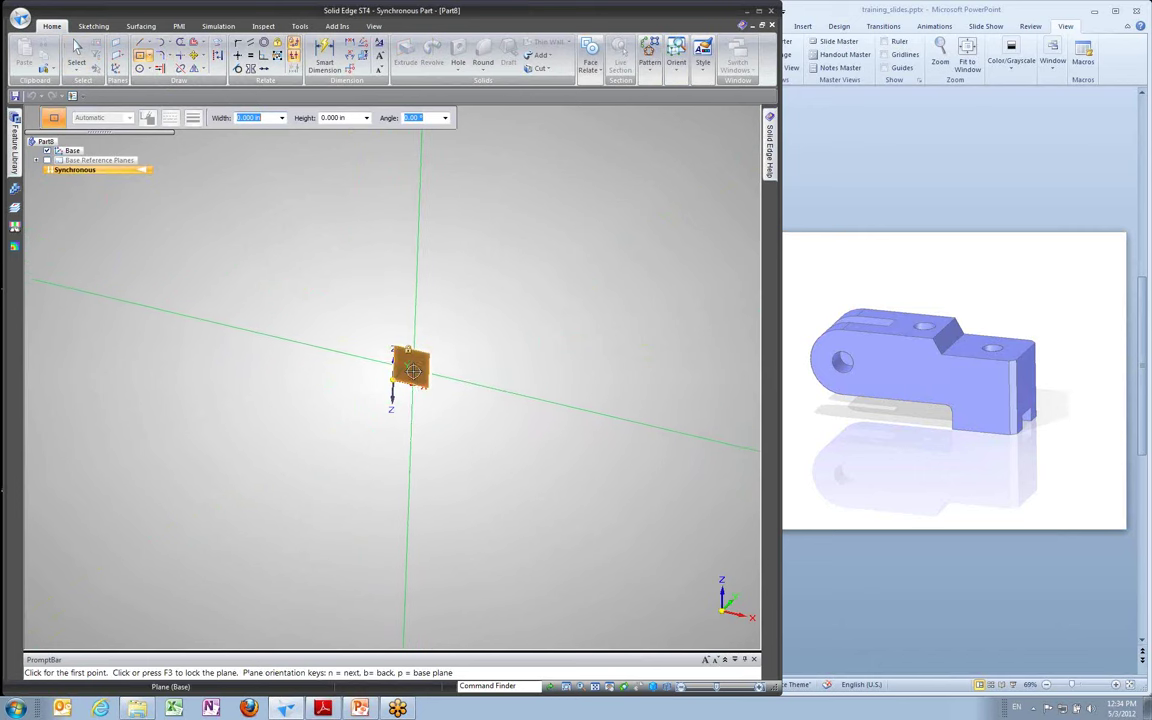
pyautogui.hotkey('ctrl', 'h')
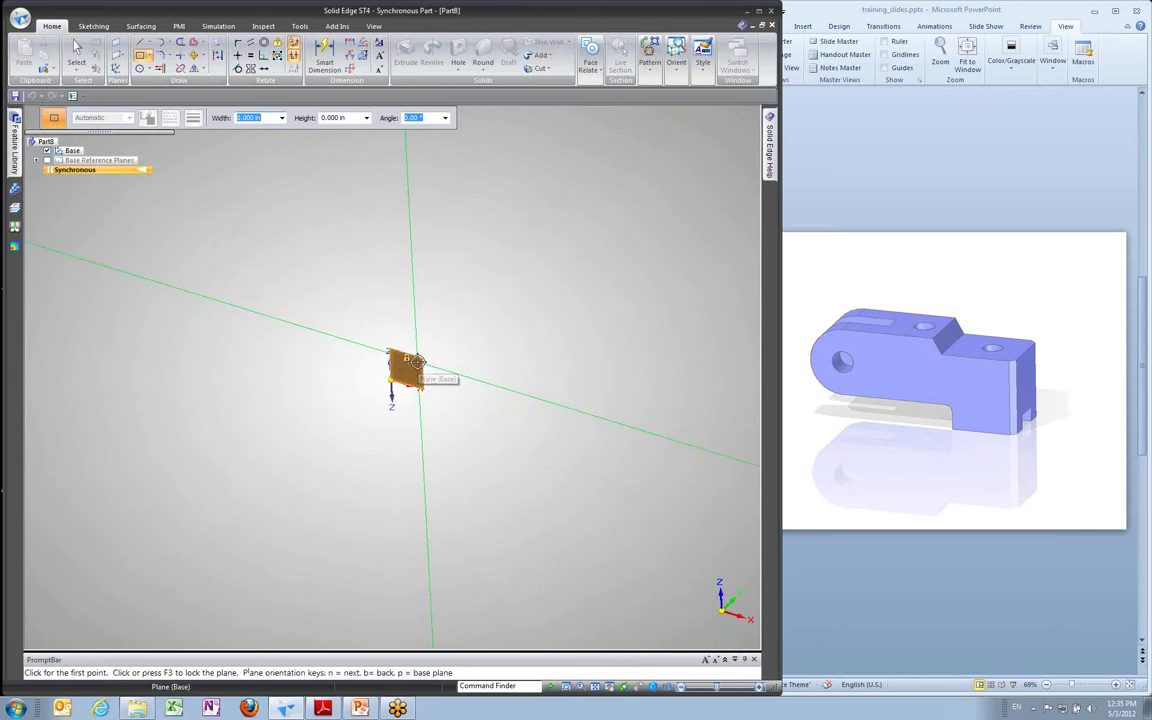
pyautogui.click(416, 361)
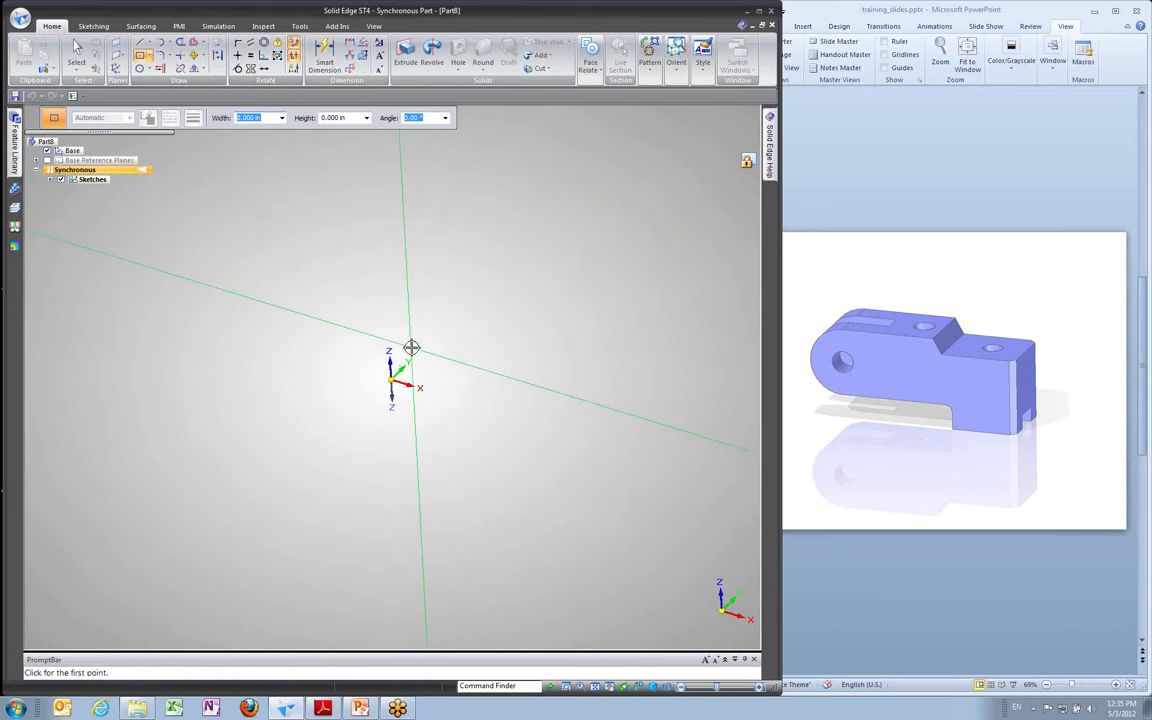
pyautogui.hotkey('ctrl', 'h')
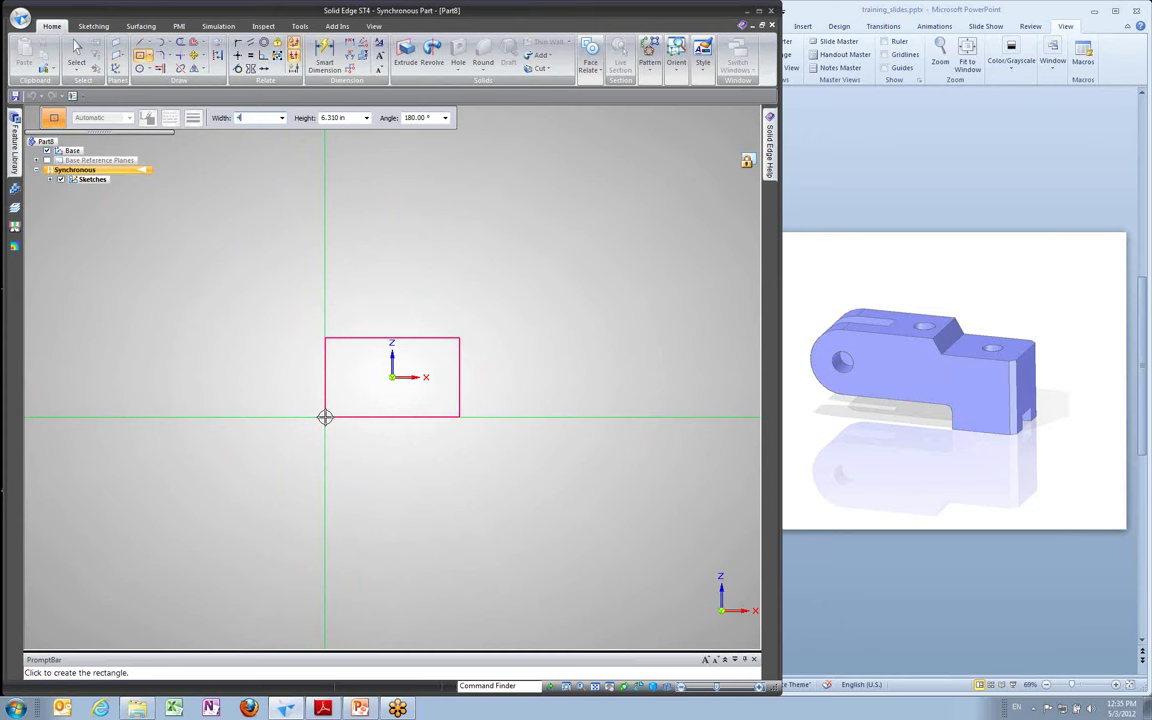
pyautogui.press('Tab')
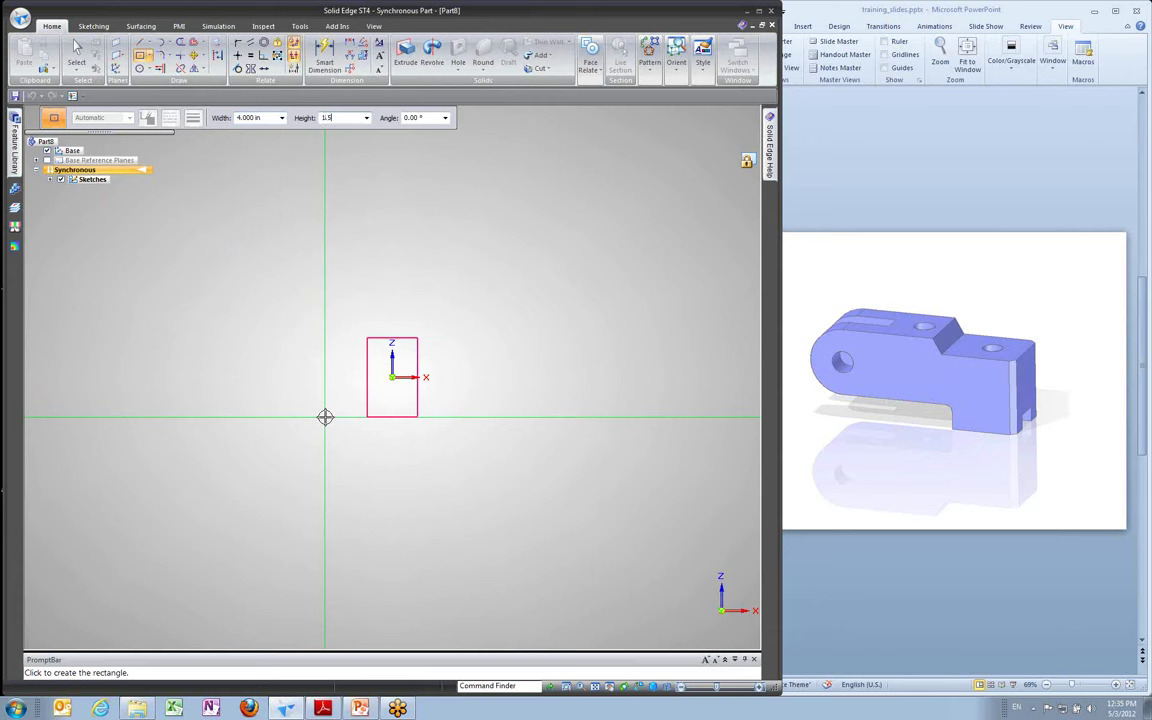
pyautogui.press('Tab')
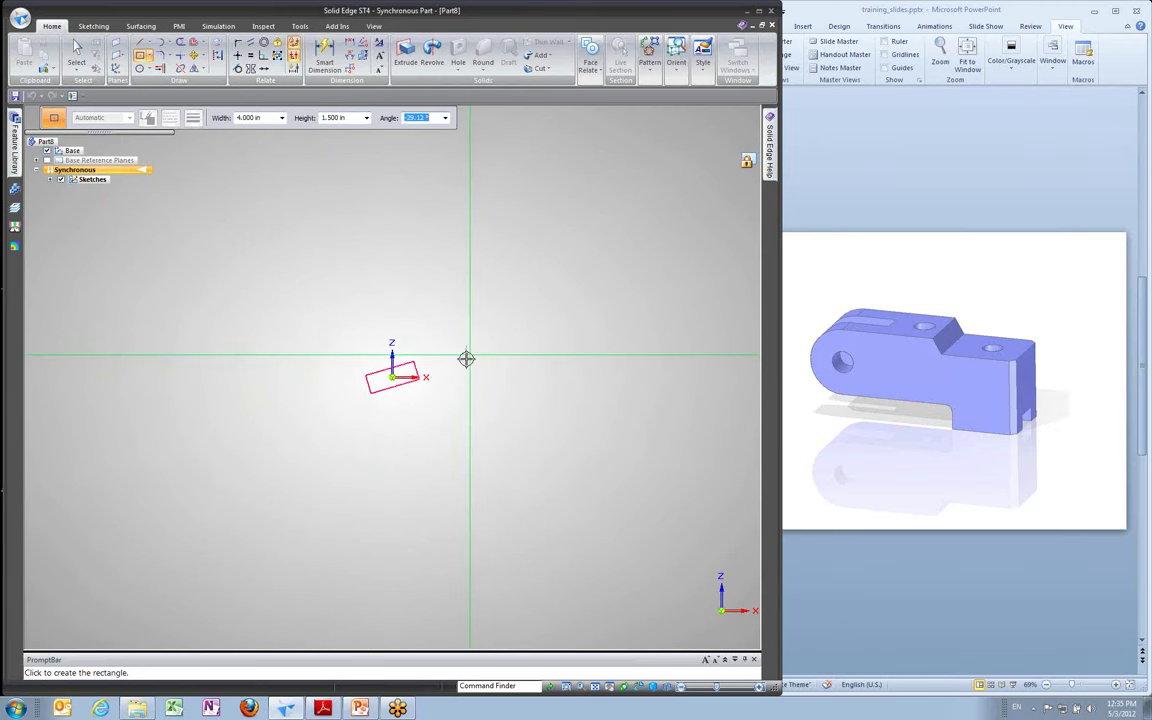
pyautogui.scroll(6, 442, 375)
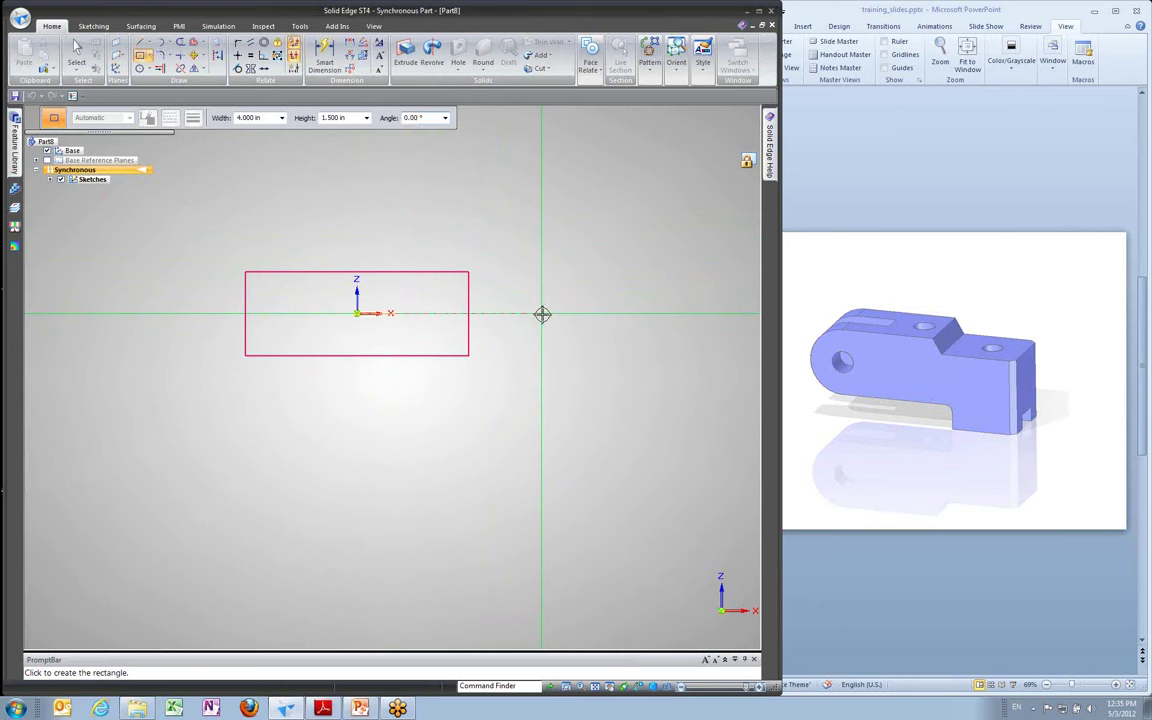
pyautogui.click(542, 314)
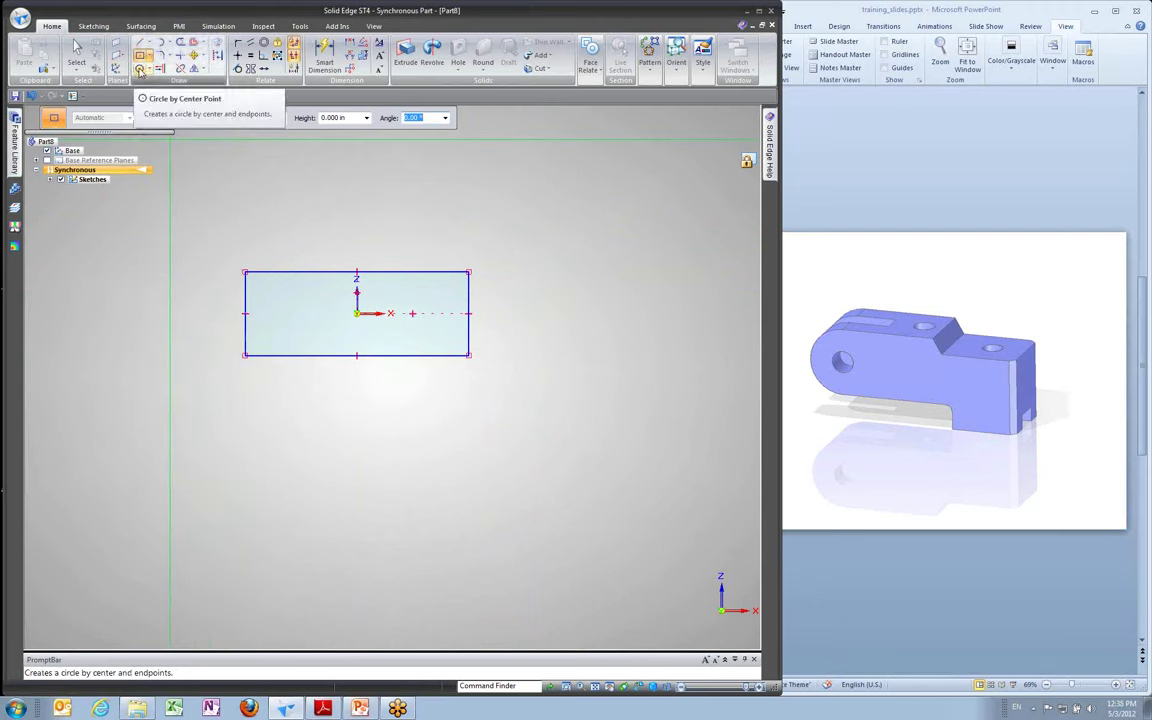
# Draw a 1.5 in diameter circle centred on the midpoint of the rectangle's left edge and passing through its upper corner
pyautogui.click(139, 68)
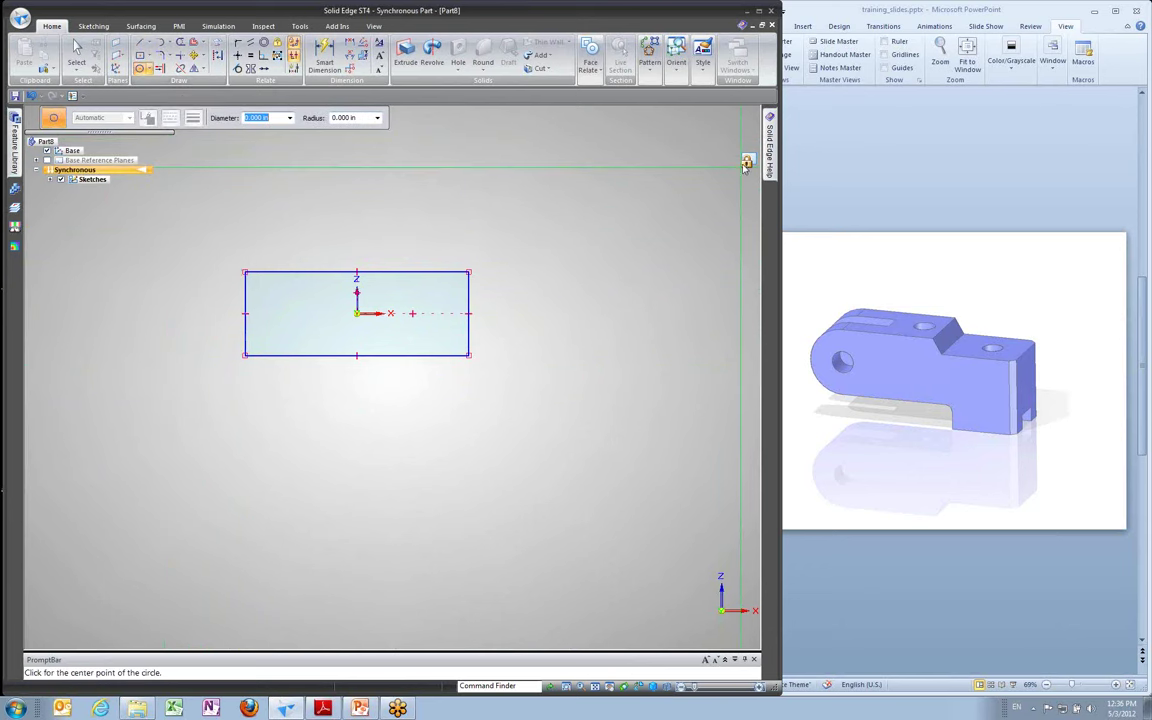
pyautogui.click(244, 316)
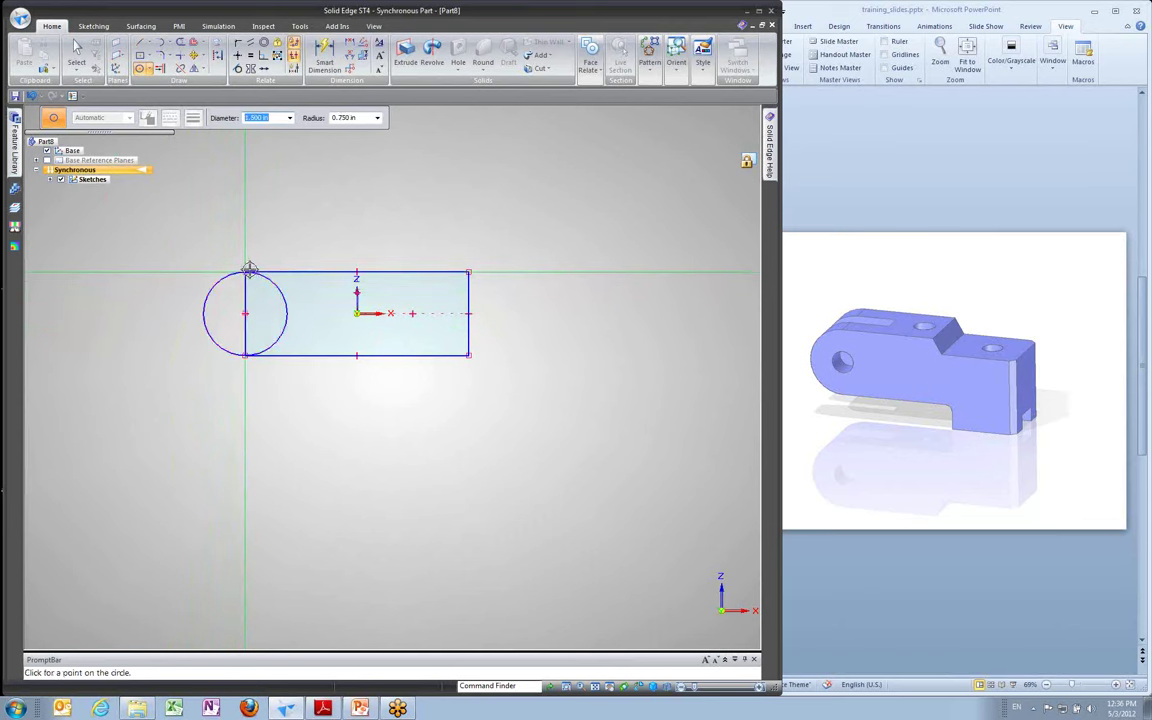
pyautogui.click(246, 272)
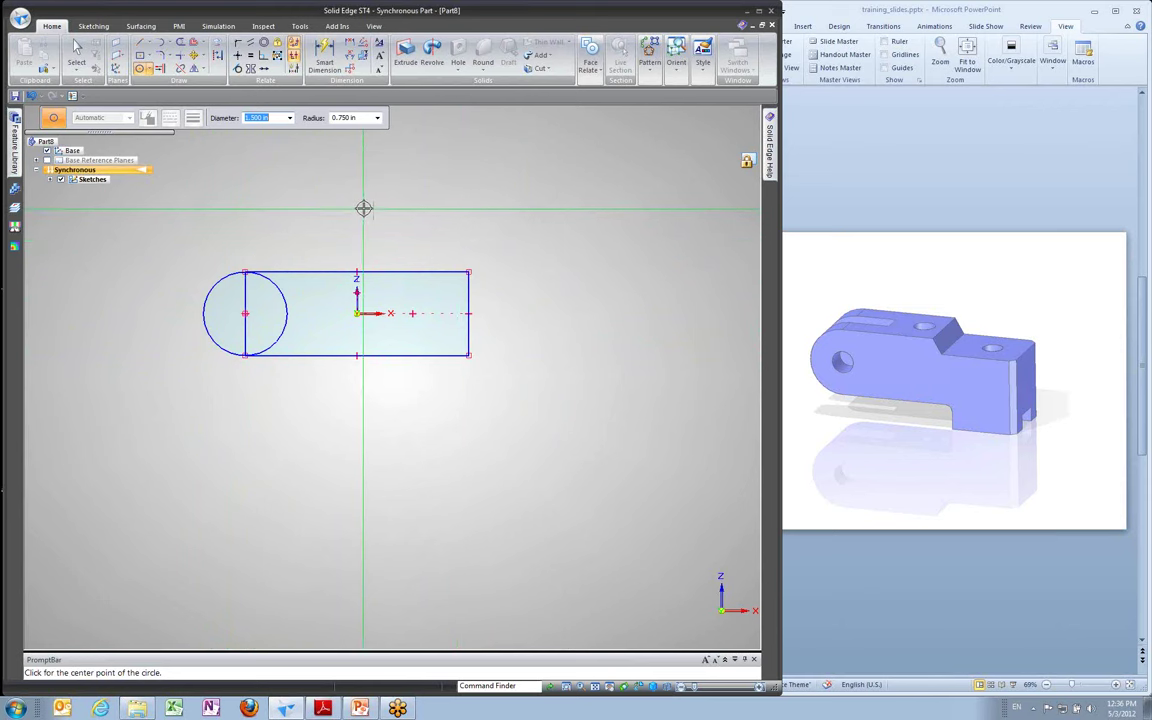
# Draw a circle about 0.64 in in diameter concentric with the 1.5 in circle, and dimension its diameter below the profile
pyautogui.click(246, 315)
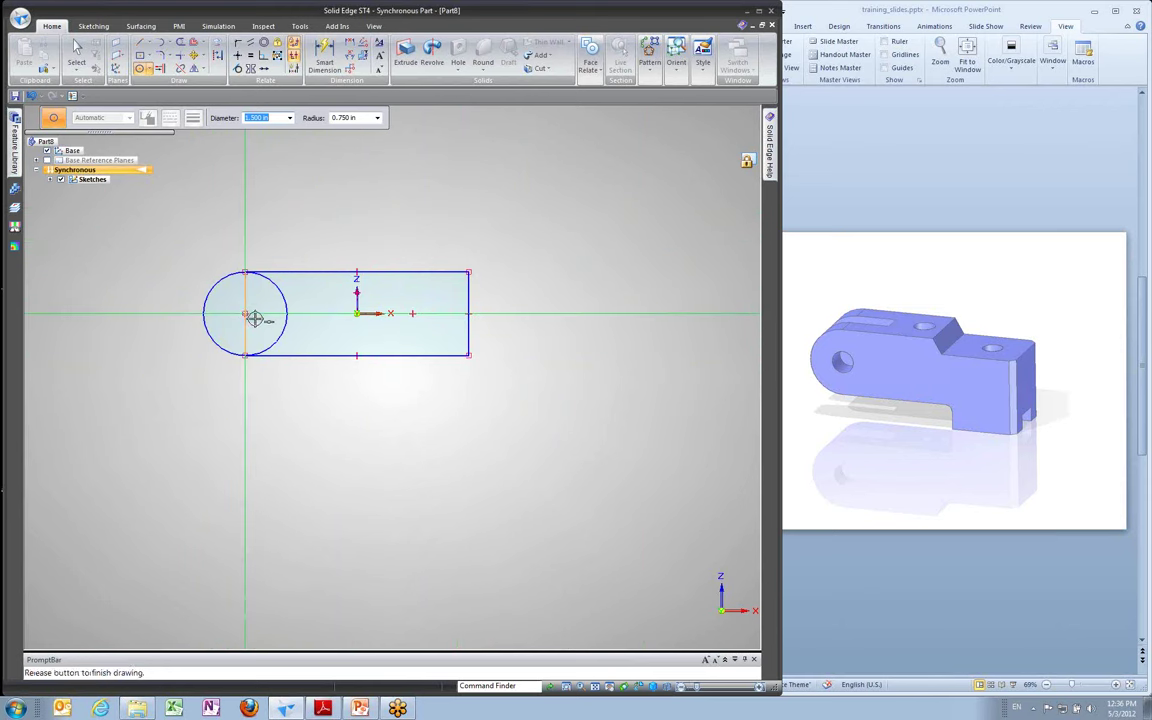
pyautogui.click(388, 417)
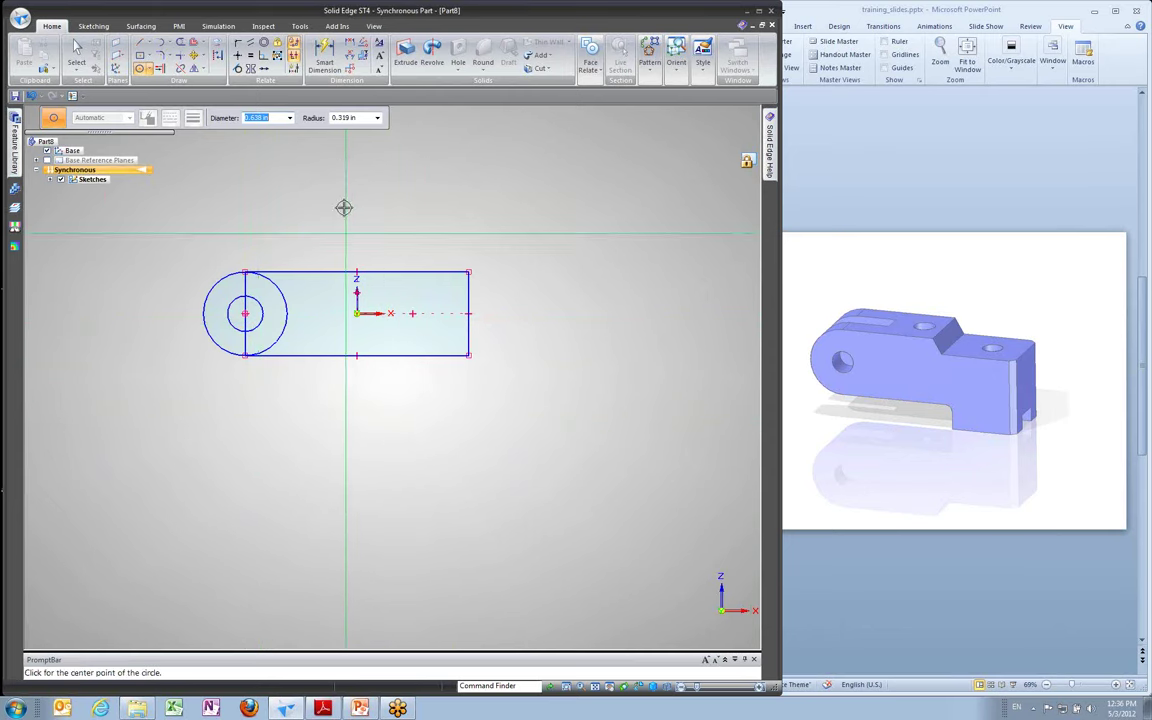
pyautogui.click(323, 55)
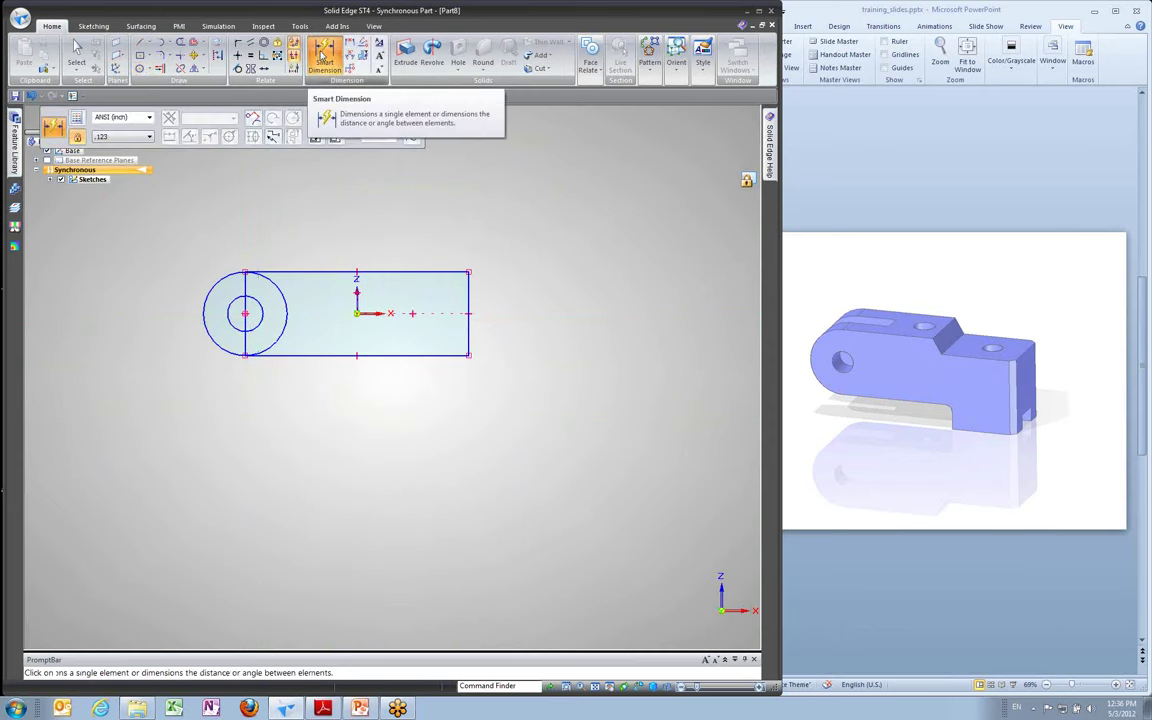
pyautogui.click(230, 307)
pyautogui.click(172, 399)
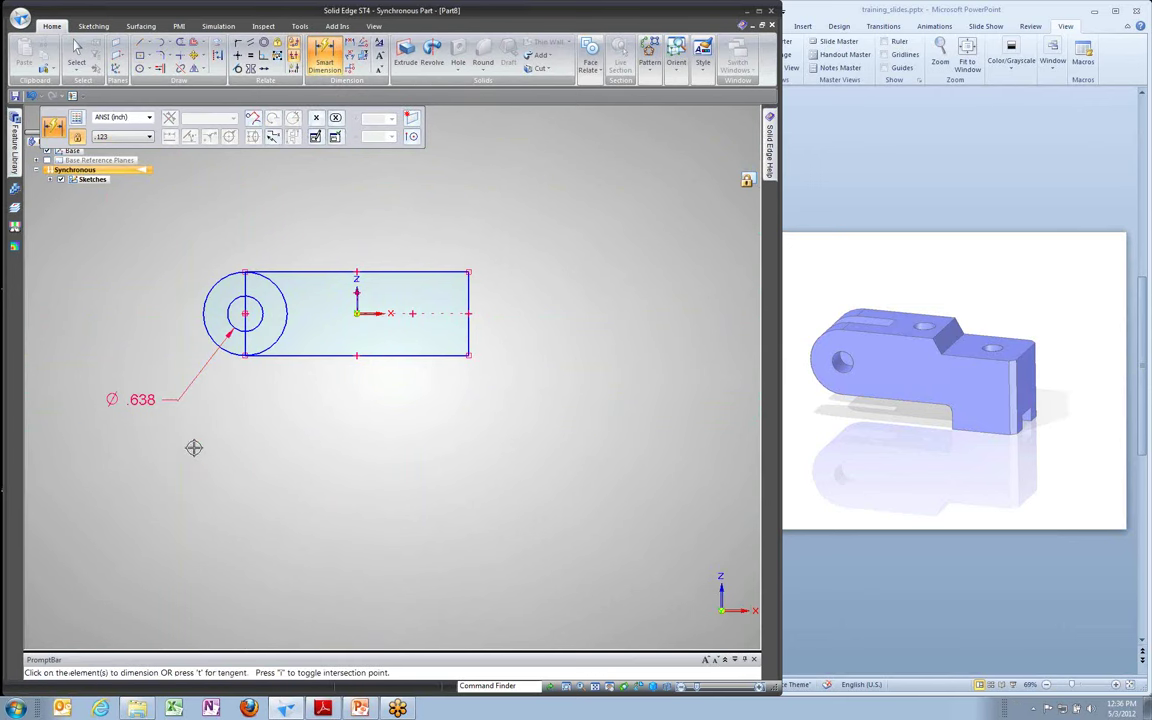
pyautogui.press('Escape')
# Set the inner circle's diameter dimension to 0.5 in
pyautogui.click(143, 402)
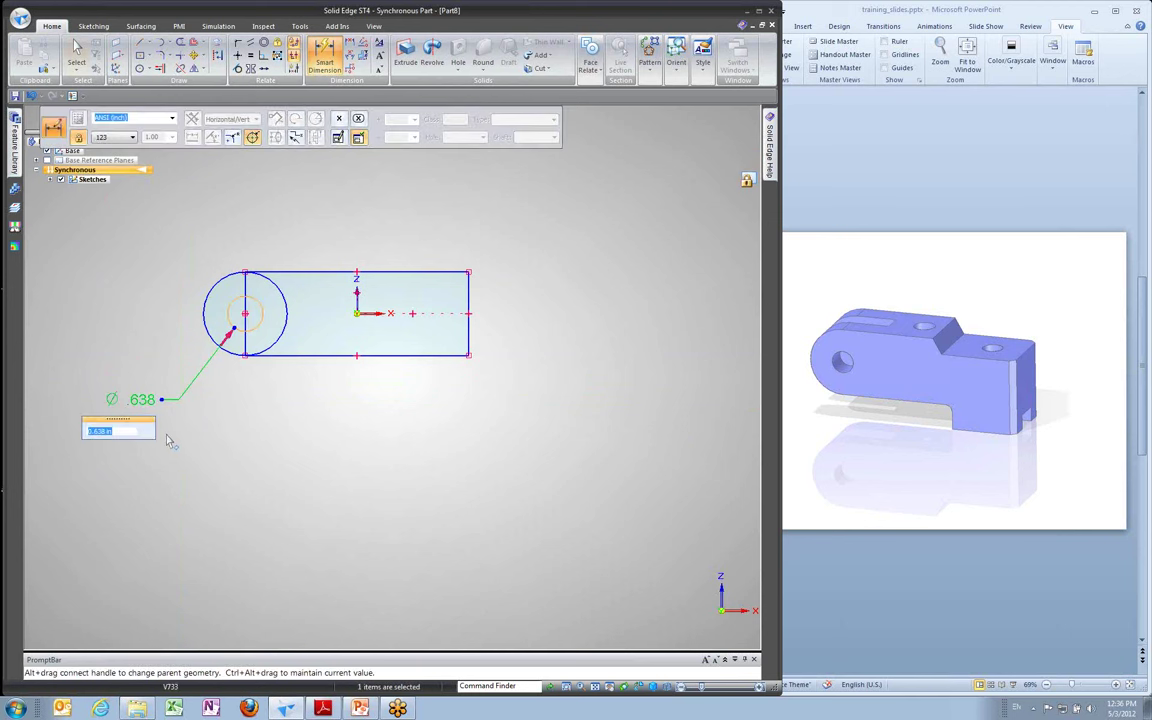
pyautogui.write('0.5')
pyautogui.press('Return')
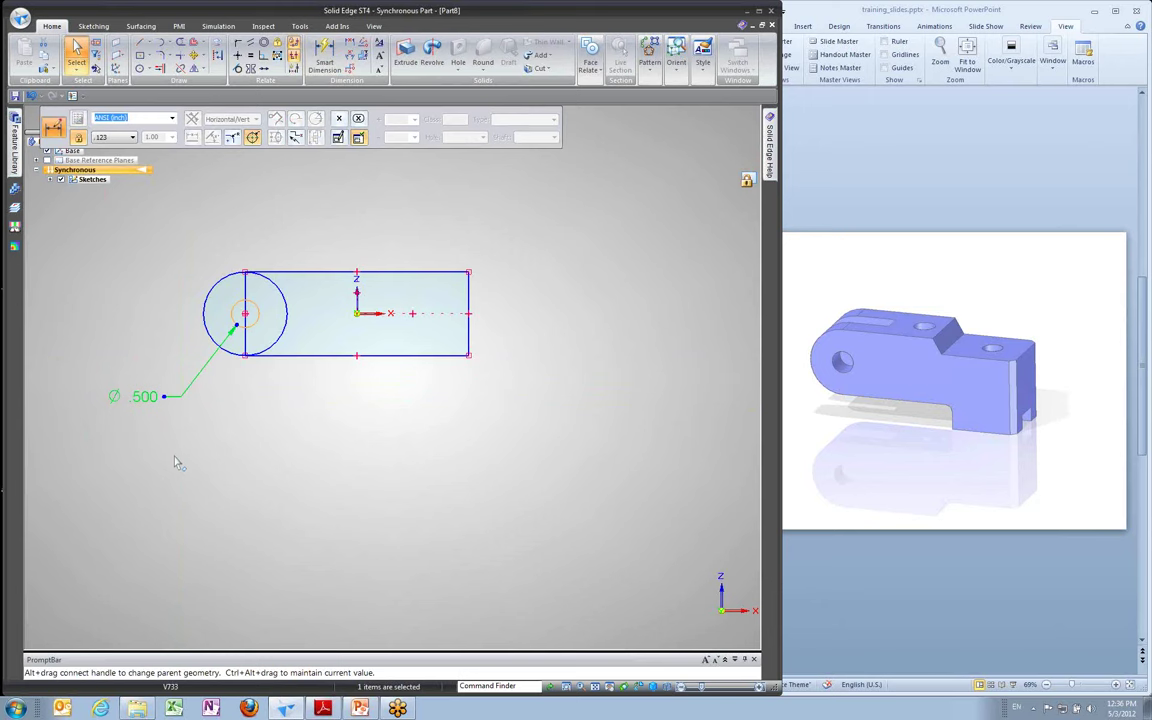
pyautogui.click(180, 456)
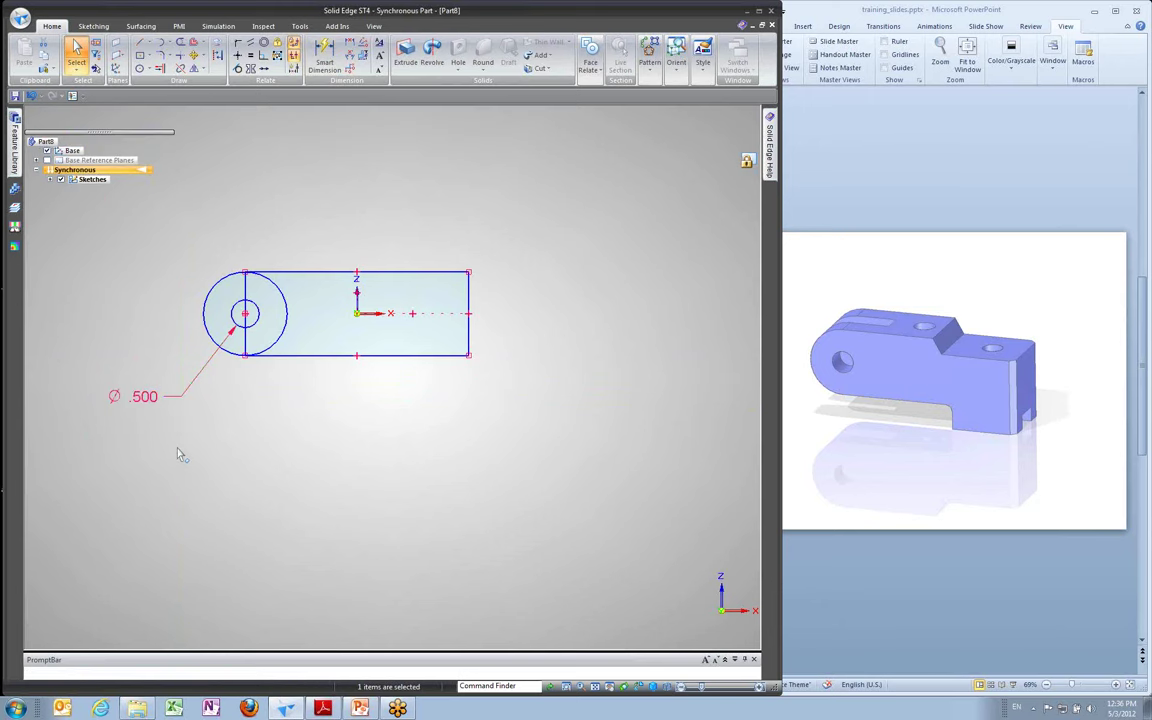
# Try incrementally resizing the inner circle through its diameter dimension, and restore the diameter to 0.5 in
pyautogui.click(145, 400)
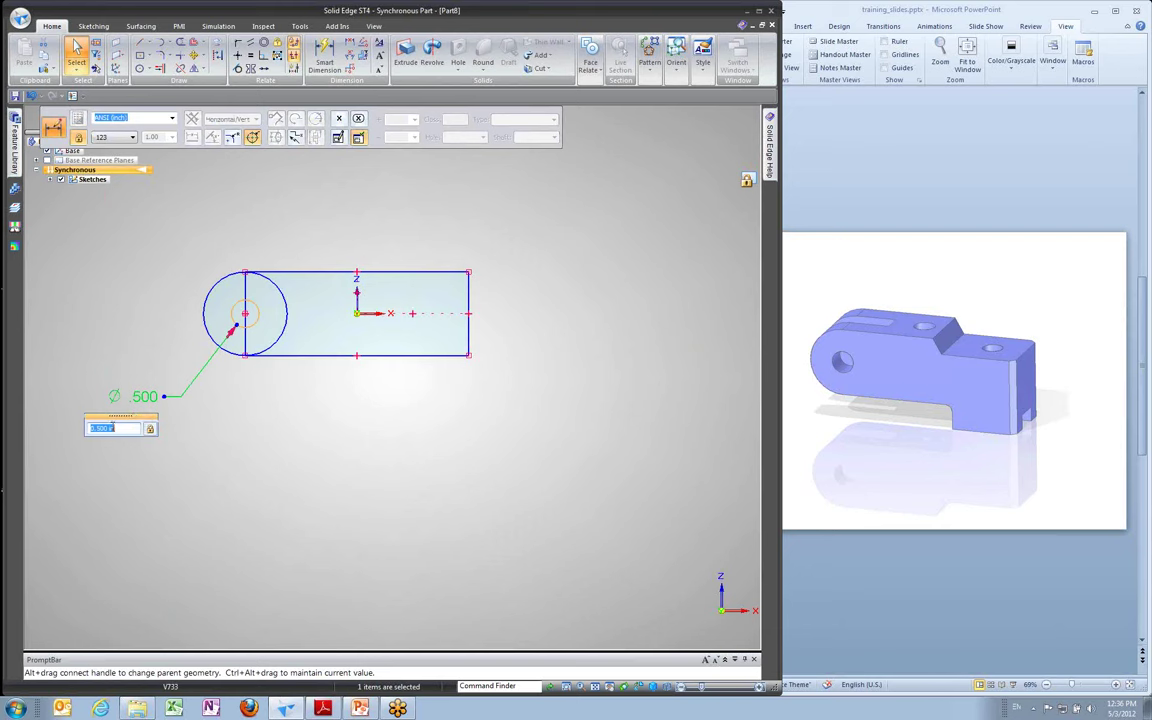
pyautogui.scroll(-4, 112, 428)
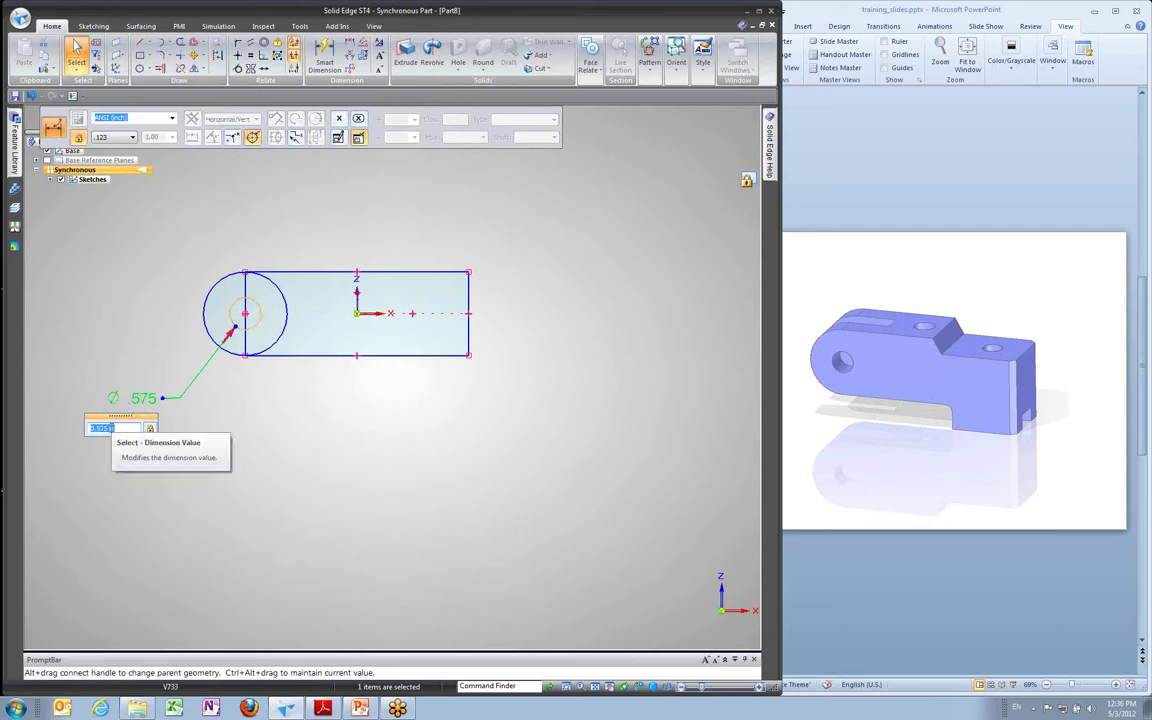
pyautogui.scroll(2, 112, 428)
pyautogui.scroll(3, 112, 428)
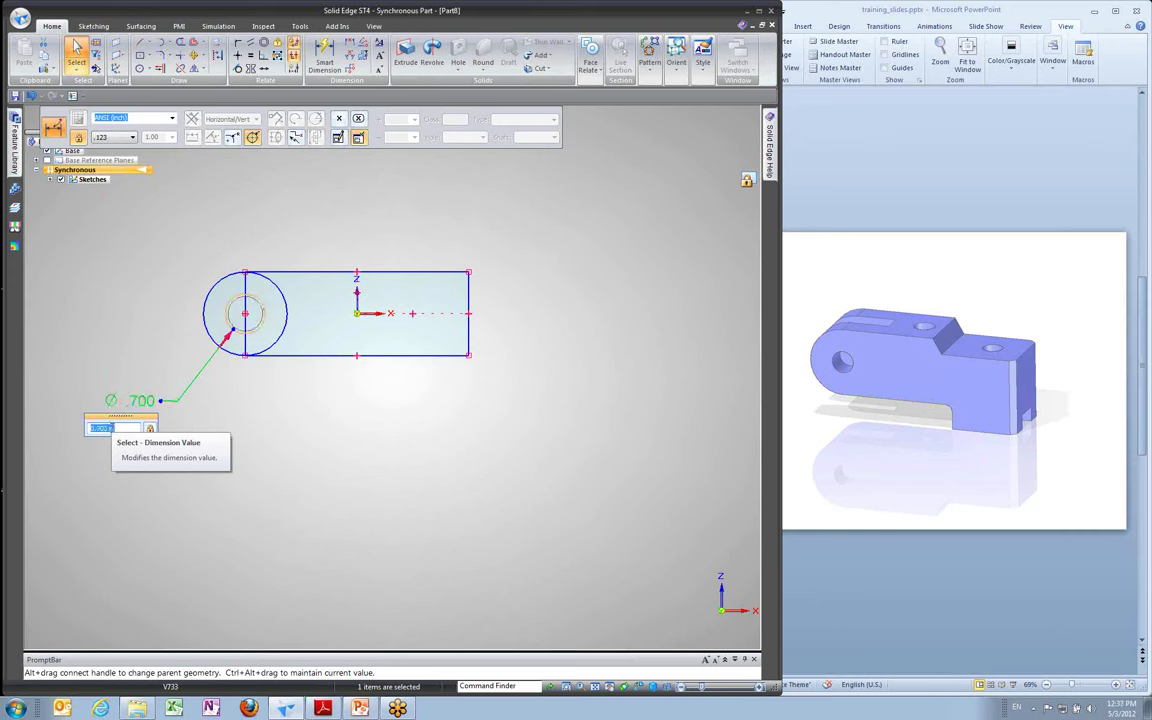
pyautogui.write('.5')
pyautogui.press('Return')
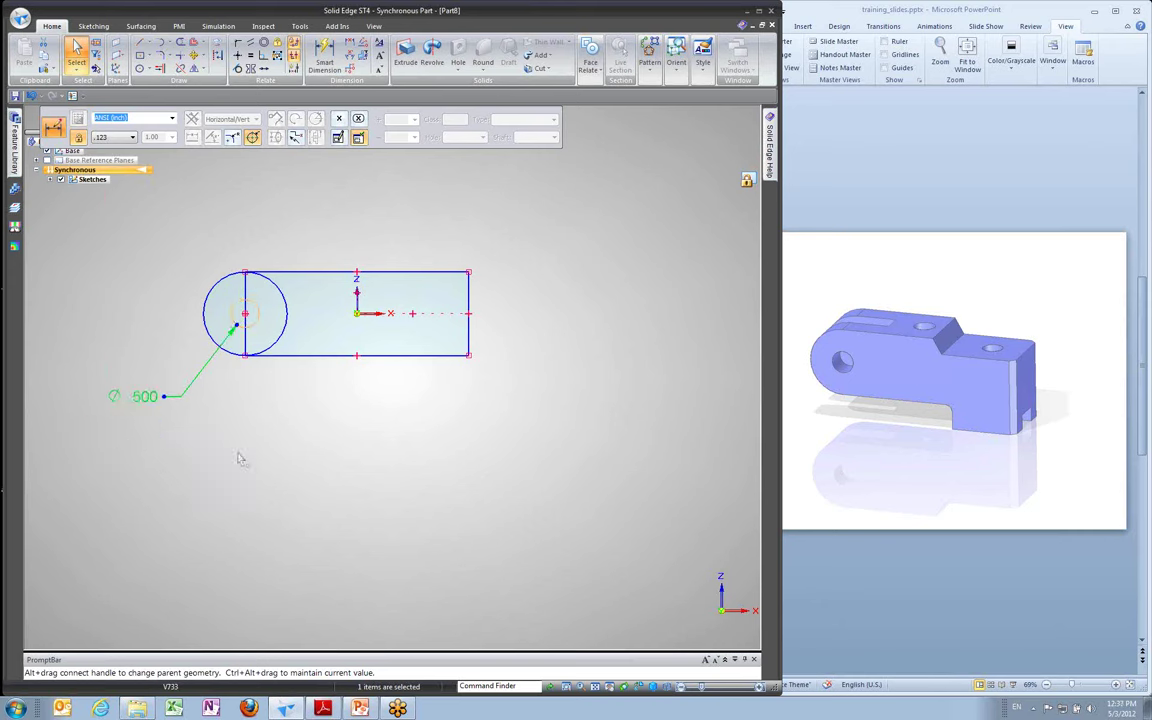
pyautogui.click(236, 405)
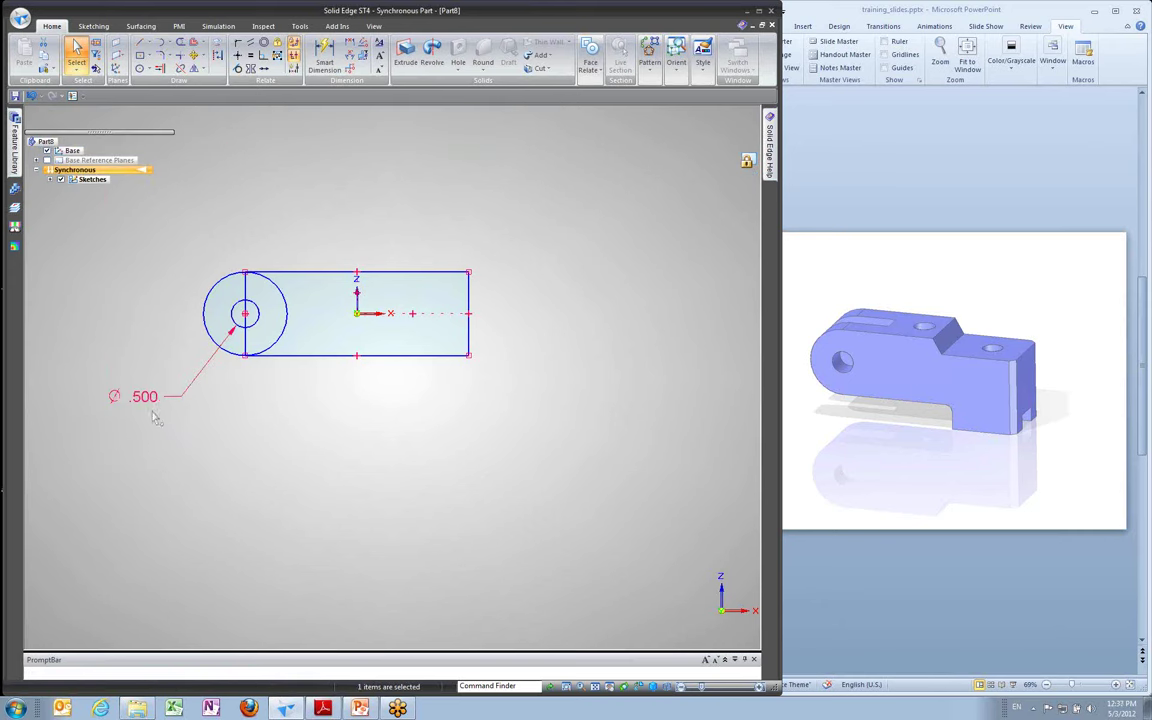
# Move the inner circle's diameter dimension text farther away from the profile
pyautogui.click(206, 365)
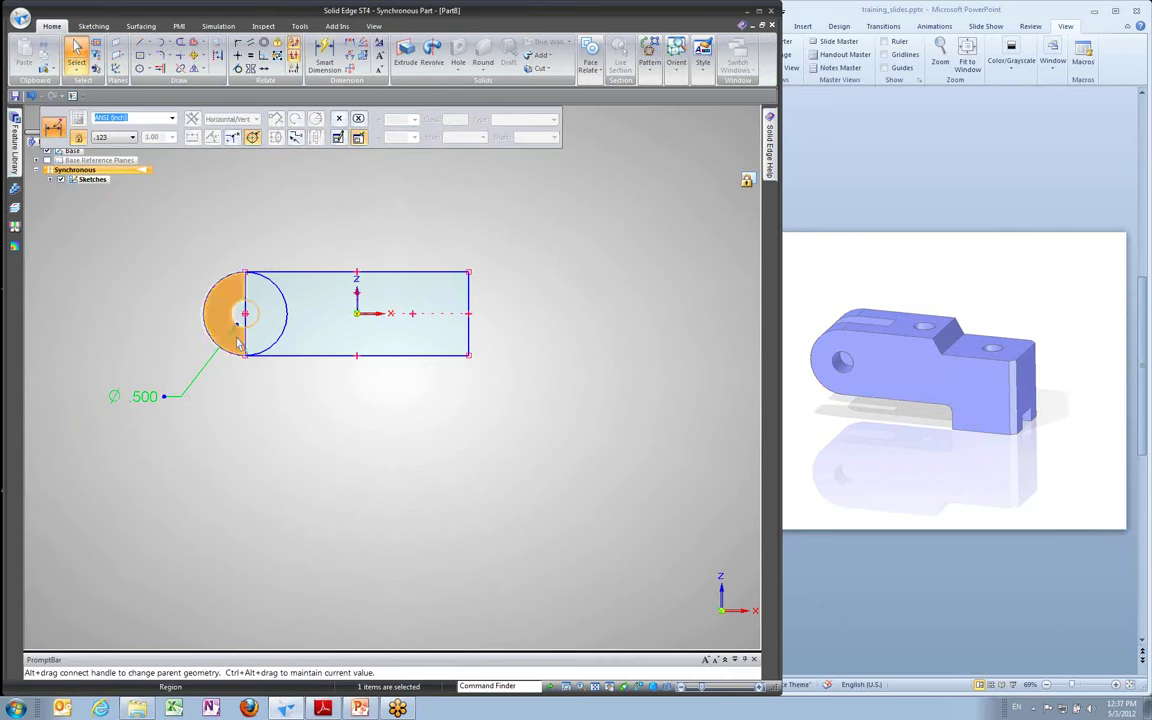
pyautogui.moveTo(164, 396); pyautogui.dragTo(112, 392)
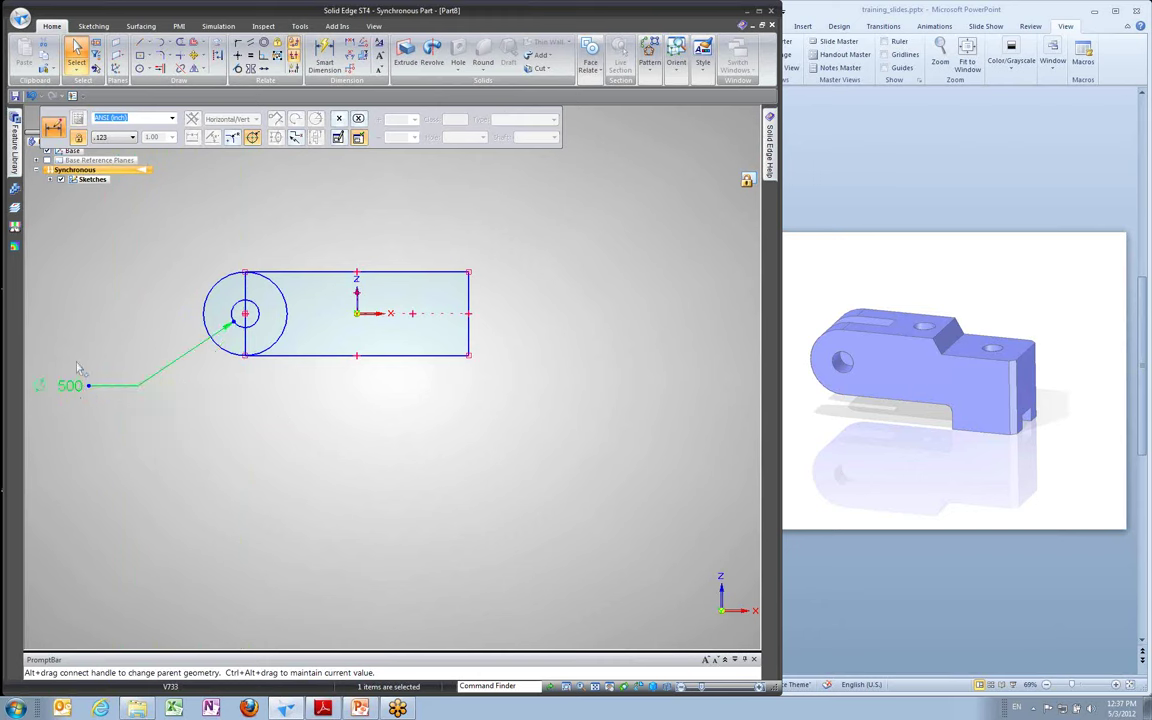
# Reposition the small circle's diameter dimension above and to the left of the sketch, and deselect it
pyautogui.moveTo(111, 240); pyautogui.dragTo(112, 244)
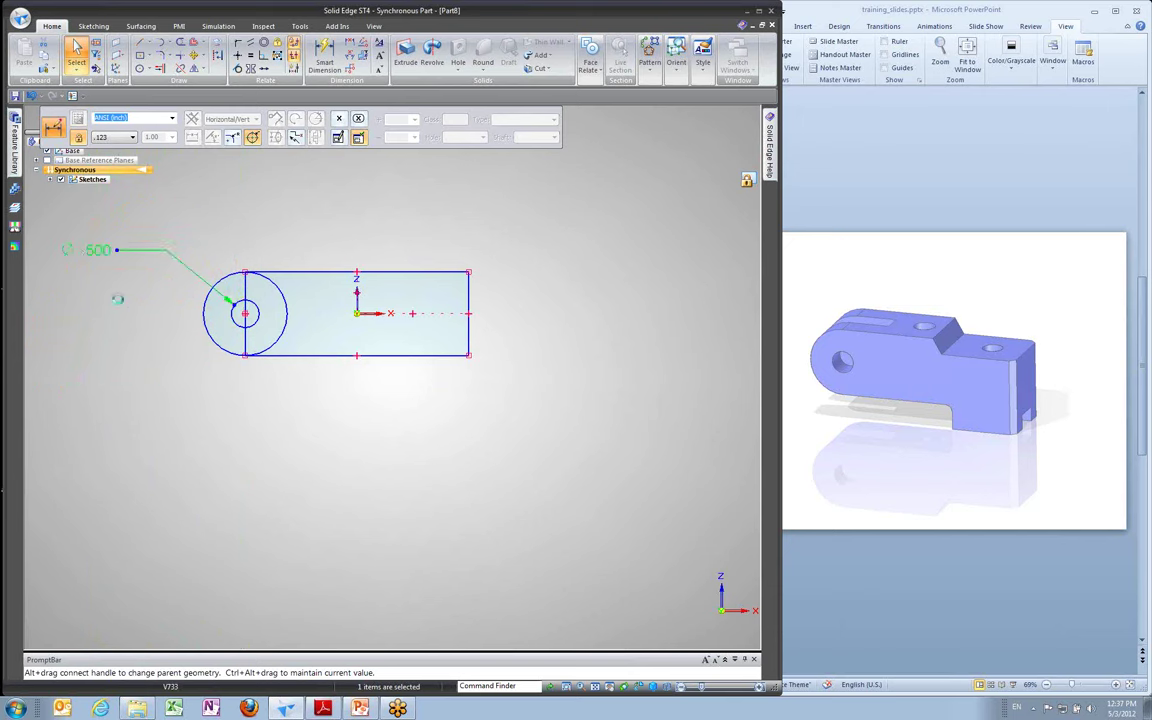
pyautogui.click(155, 311)
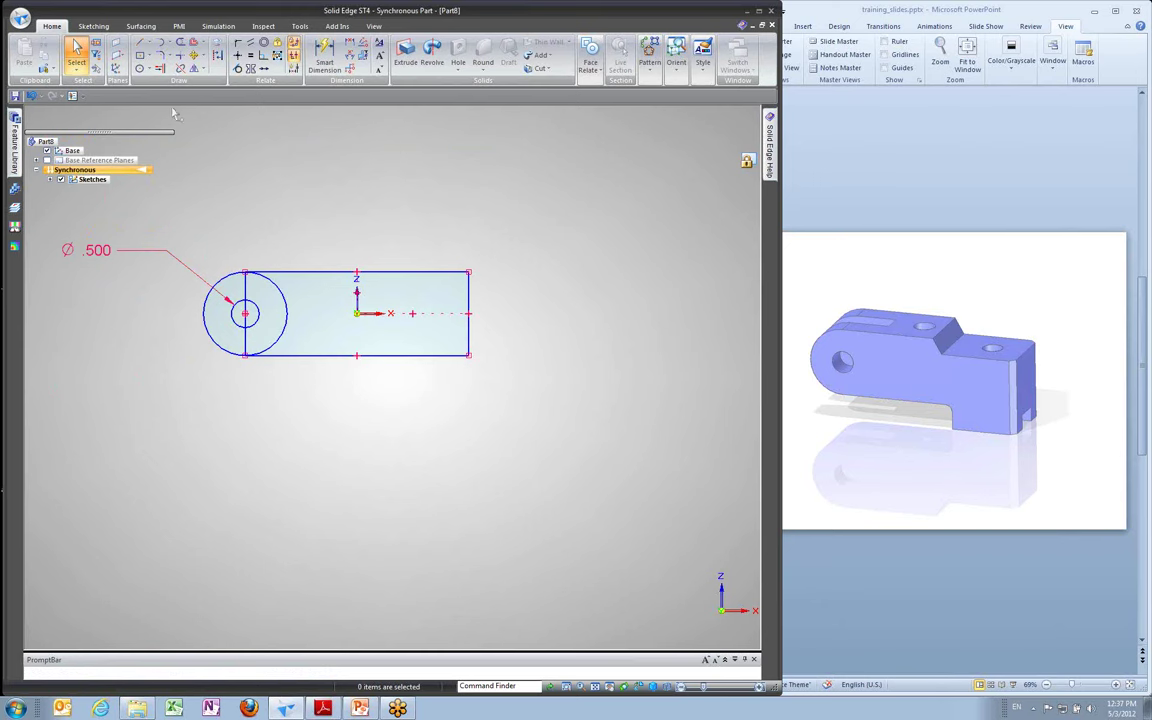
# Draw a step in the rectangle's upper right corner: a short vertical line down from the top edge and a horizontal line about 1.73 in long to the right edge
pyautogui.click(139, 42)
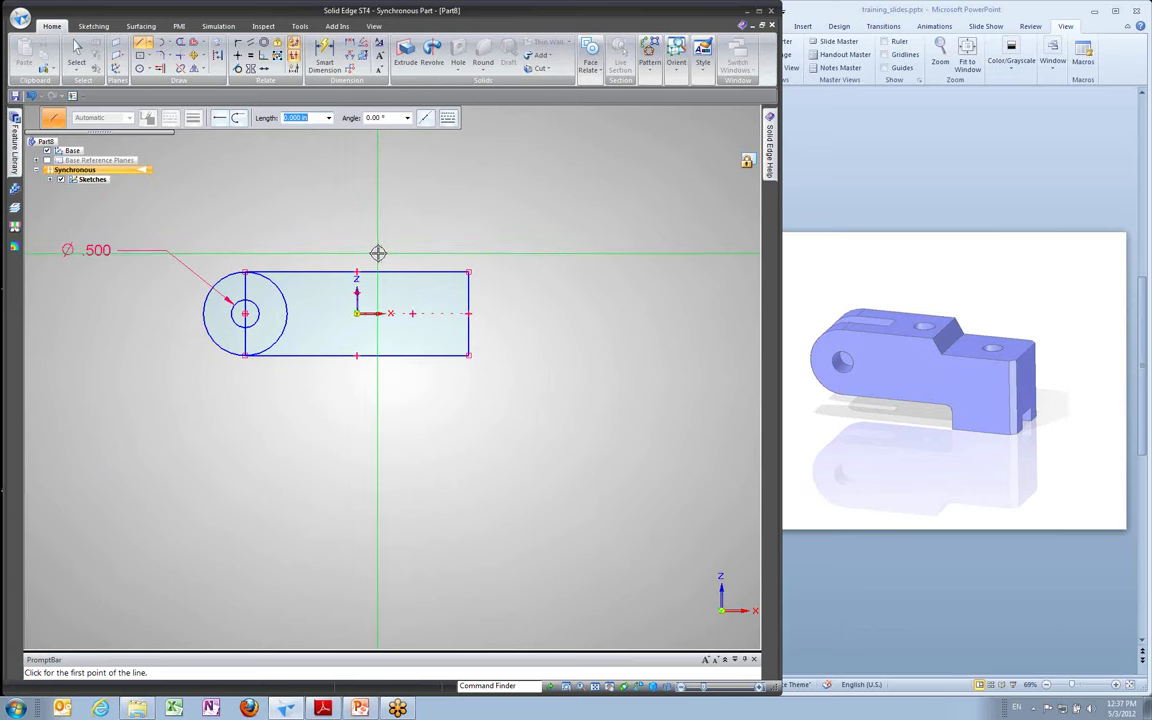
pyautogui.scroll(2, 420, 265)
pyautogui.scroll(2, 410, 287)
pyautogui.click(409, 211)
pyautogui.click(410, 241)
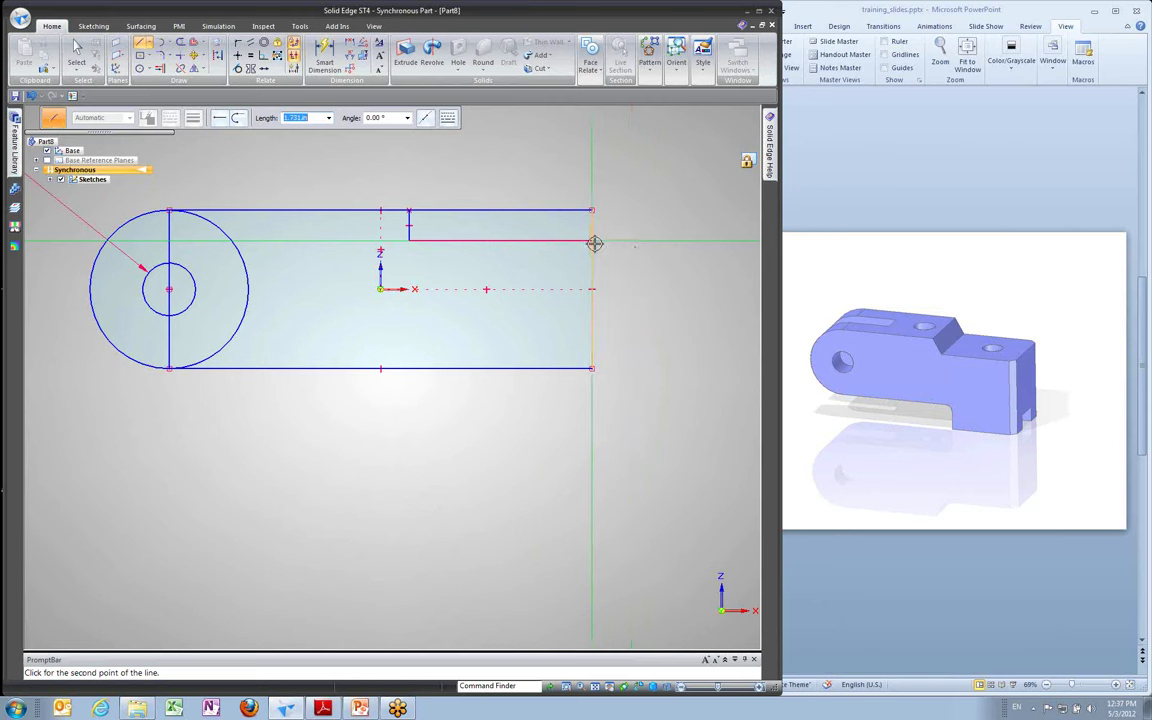
pyautogui.click(627, 318)
pyautogui.rightClick(548, 265)
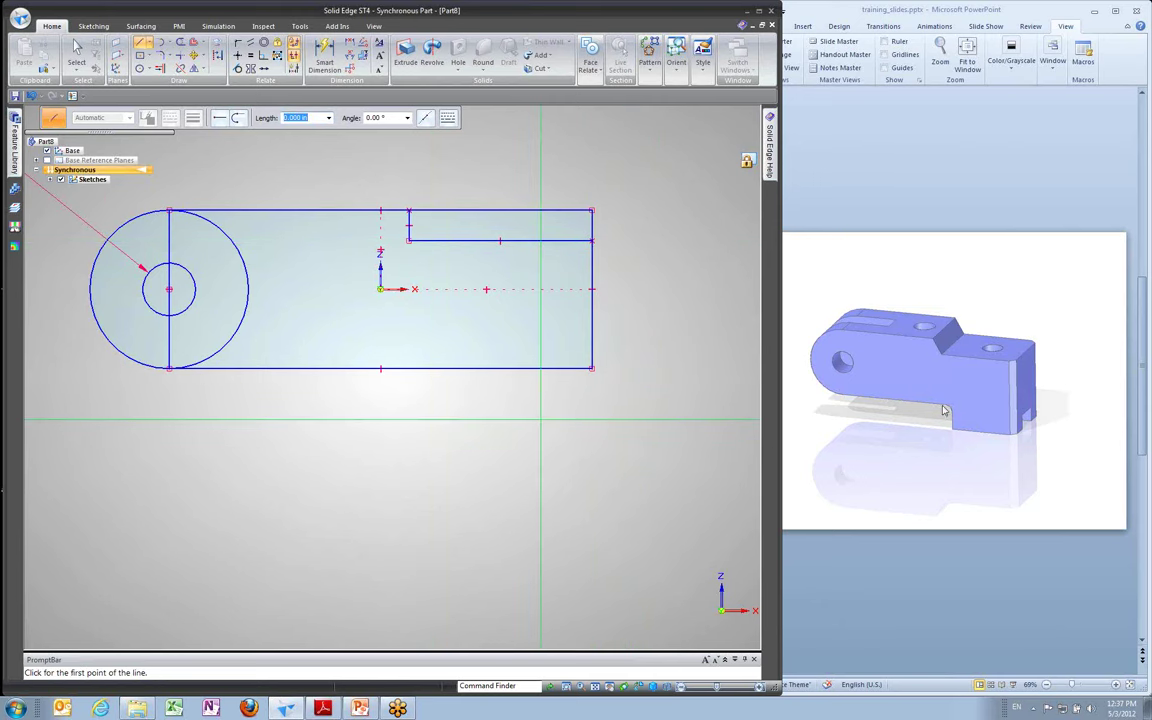
# Draw three connected lines forming a rectangular leg about 0.66 in tall below the bottom edge, flush with the profile's right end
pyautogui.click(460, 378)
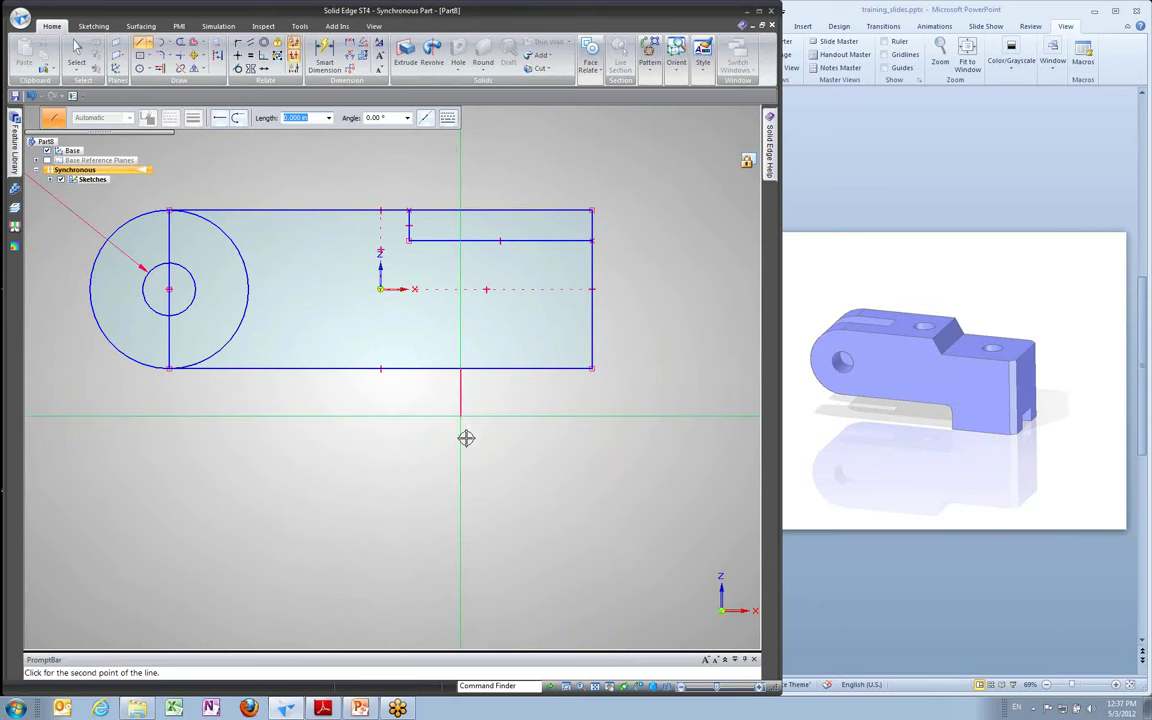
pyautogui.click(478, 437)
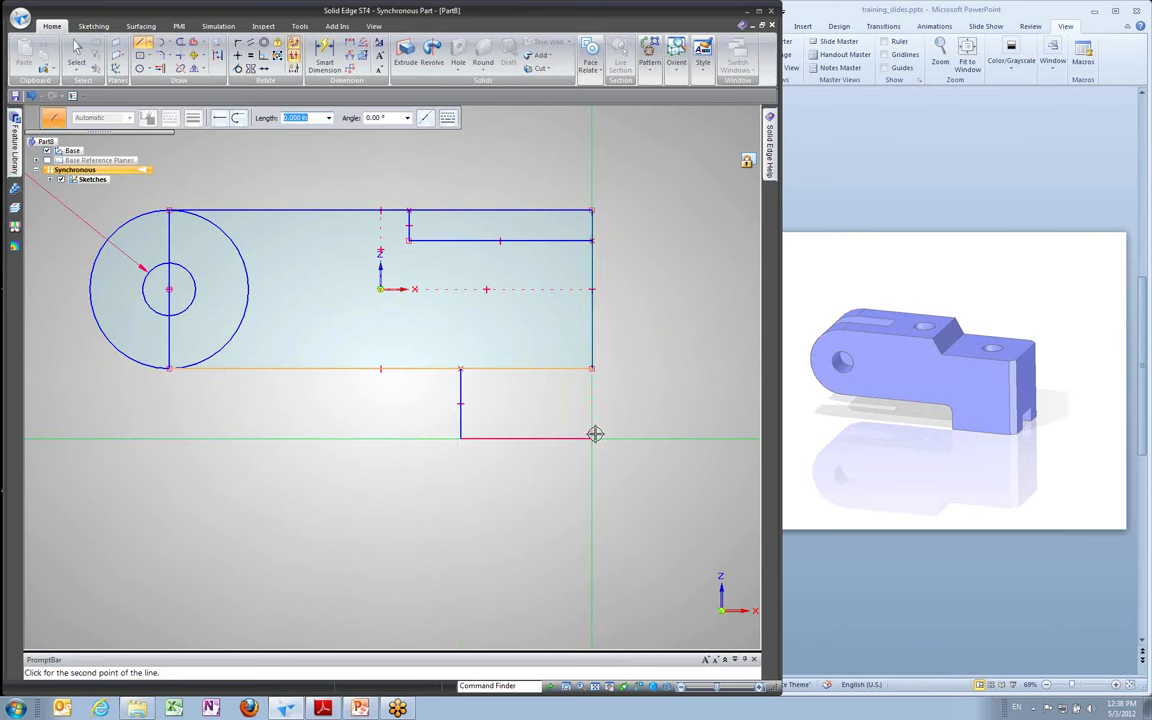
pyautogui.click(593, 437)
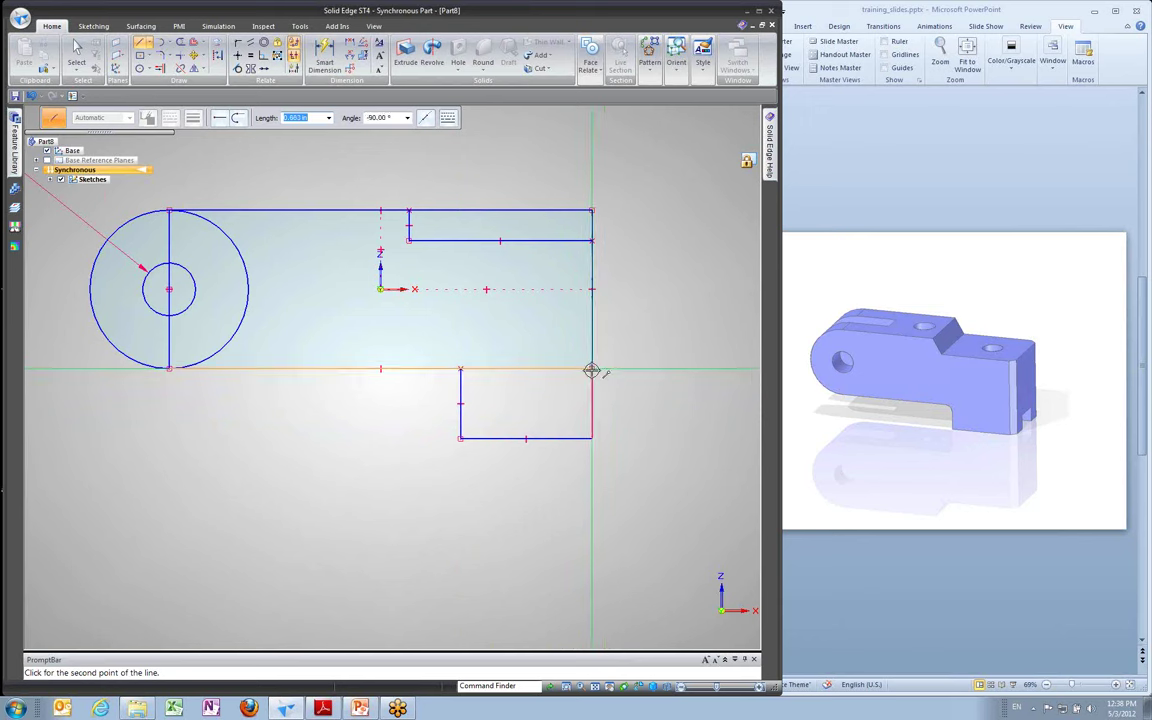
pyautogui.click(592, 369)
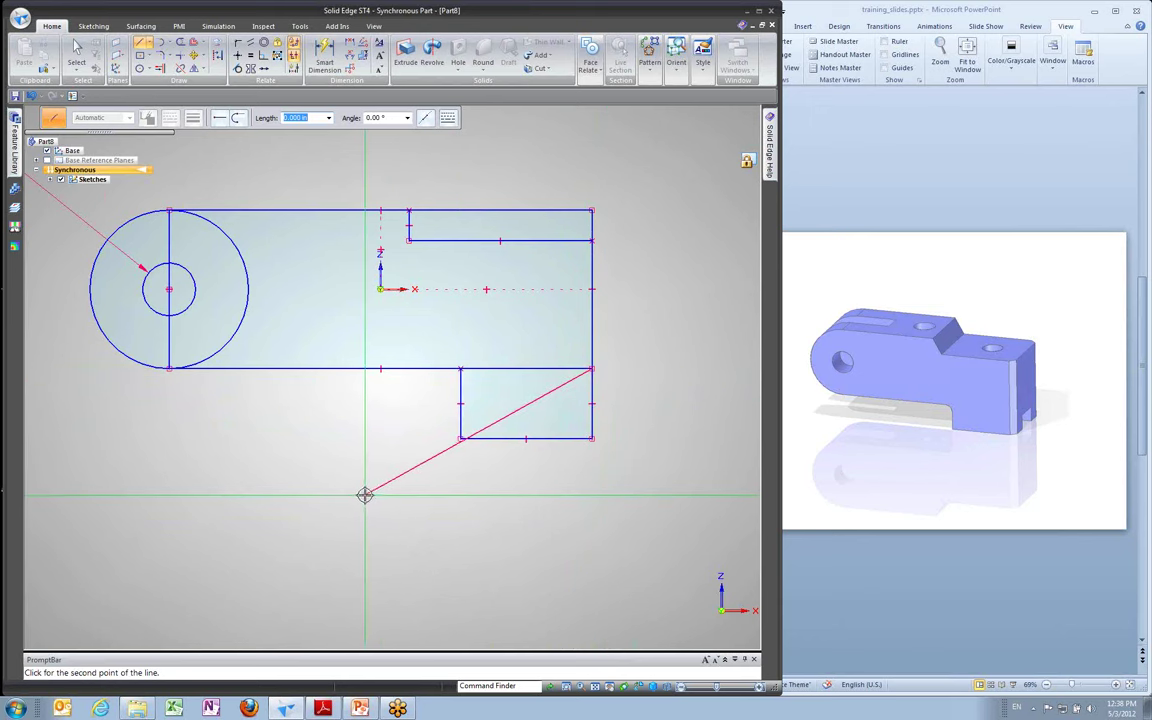
pyautogui.rightClick(700, 311)
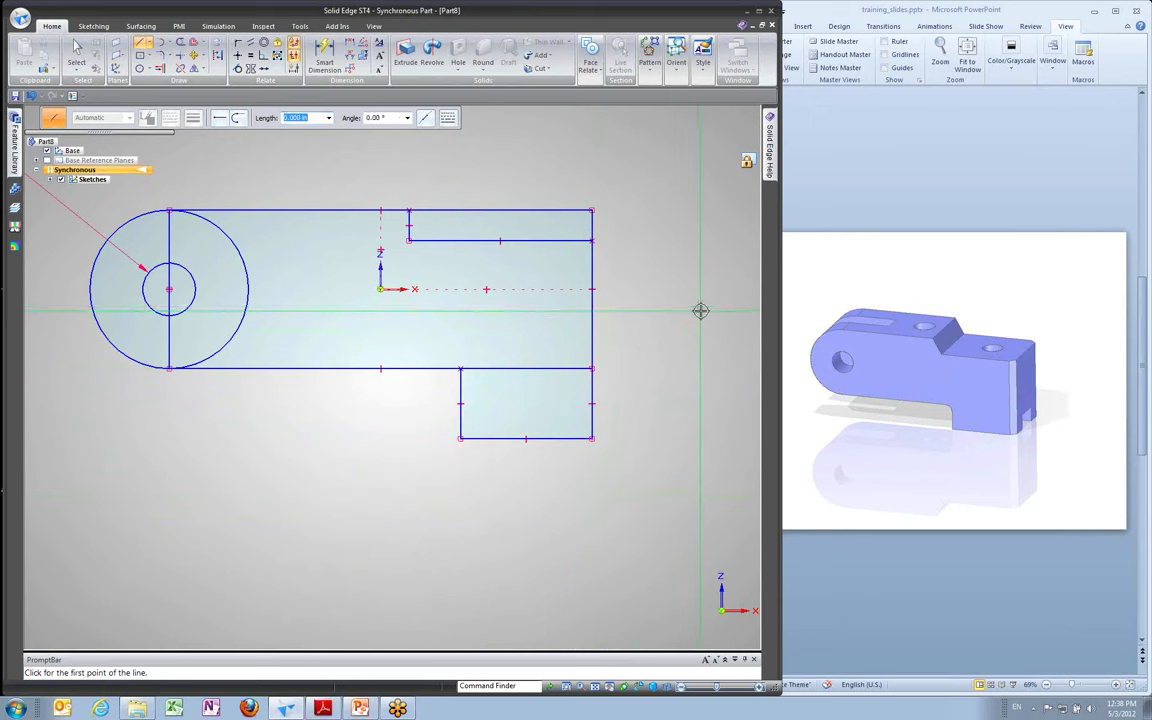
# Extrude the profile regions symmetrically by 1.5 in, leaving out the upper right notch and the small circle
pyautogui.scroll(-1, 306, 234)
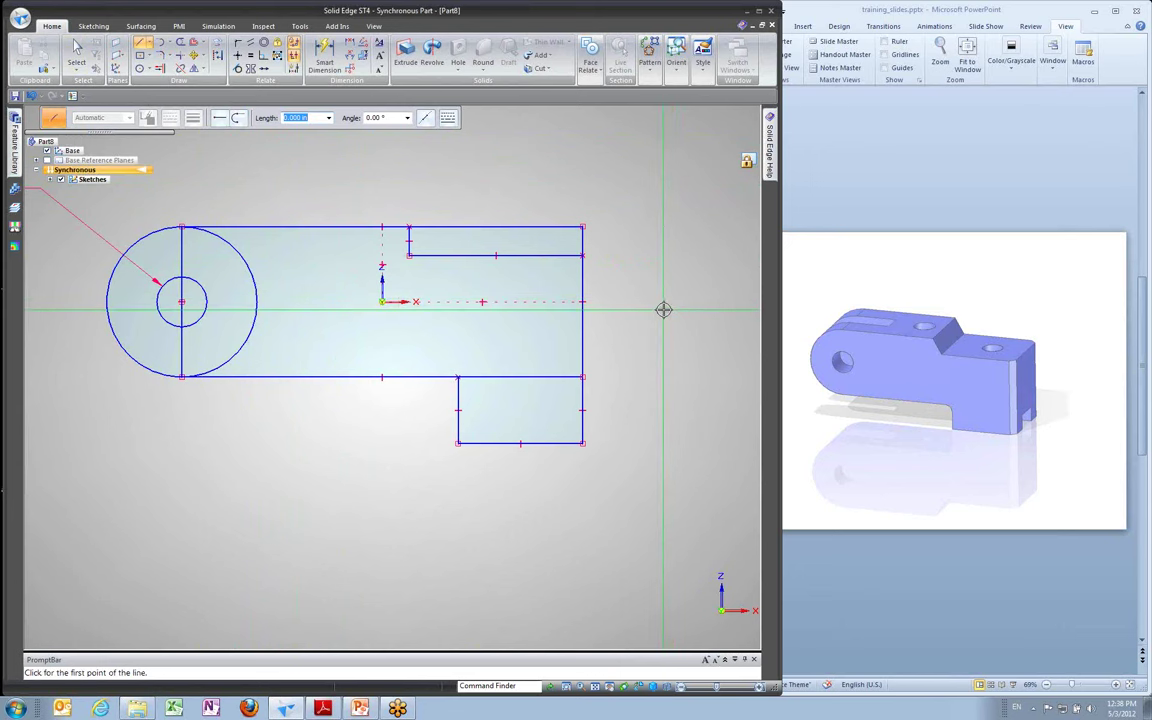
pyautogui.moveTo(689, 311); pyautogui.dragTo(672, 292, button='right')
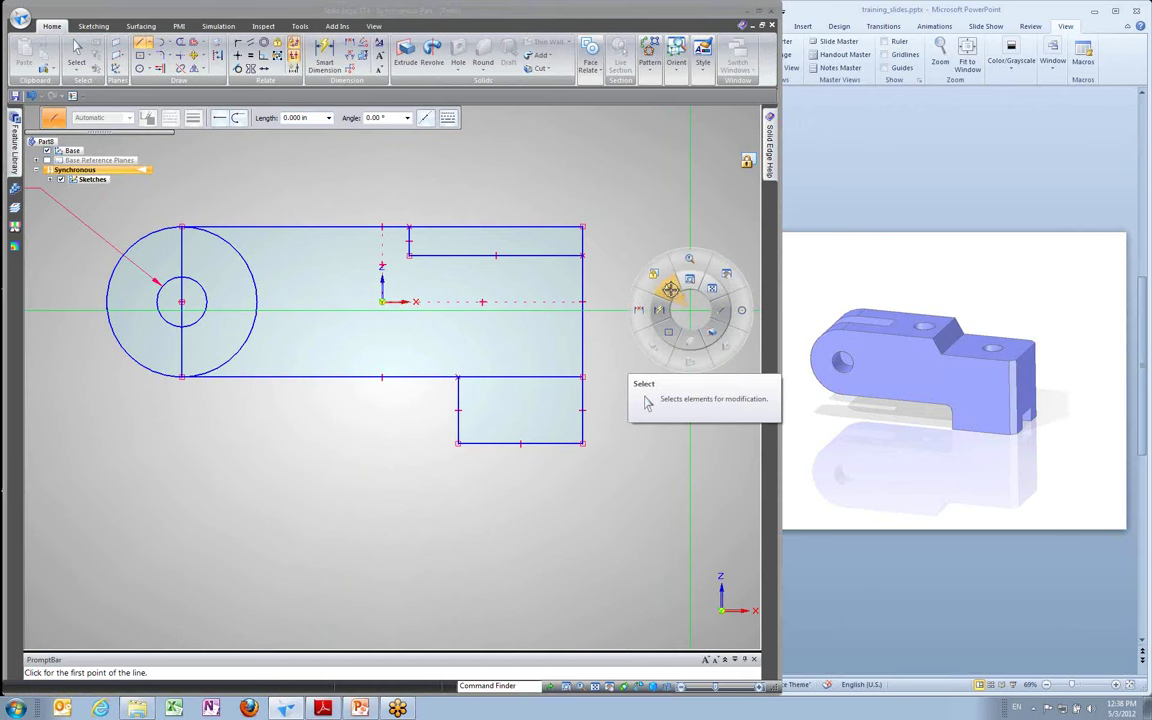
pyautogui.click(670, 289)
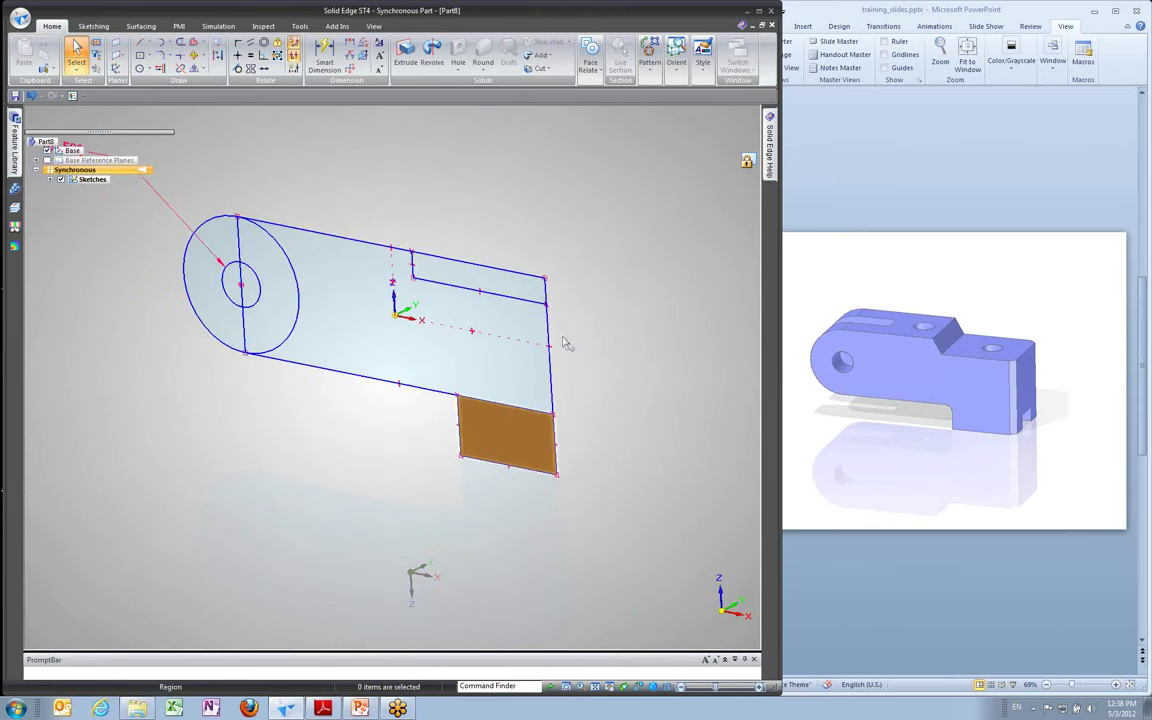
pyautogui.click(368, 296)
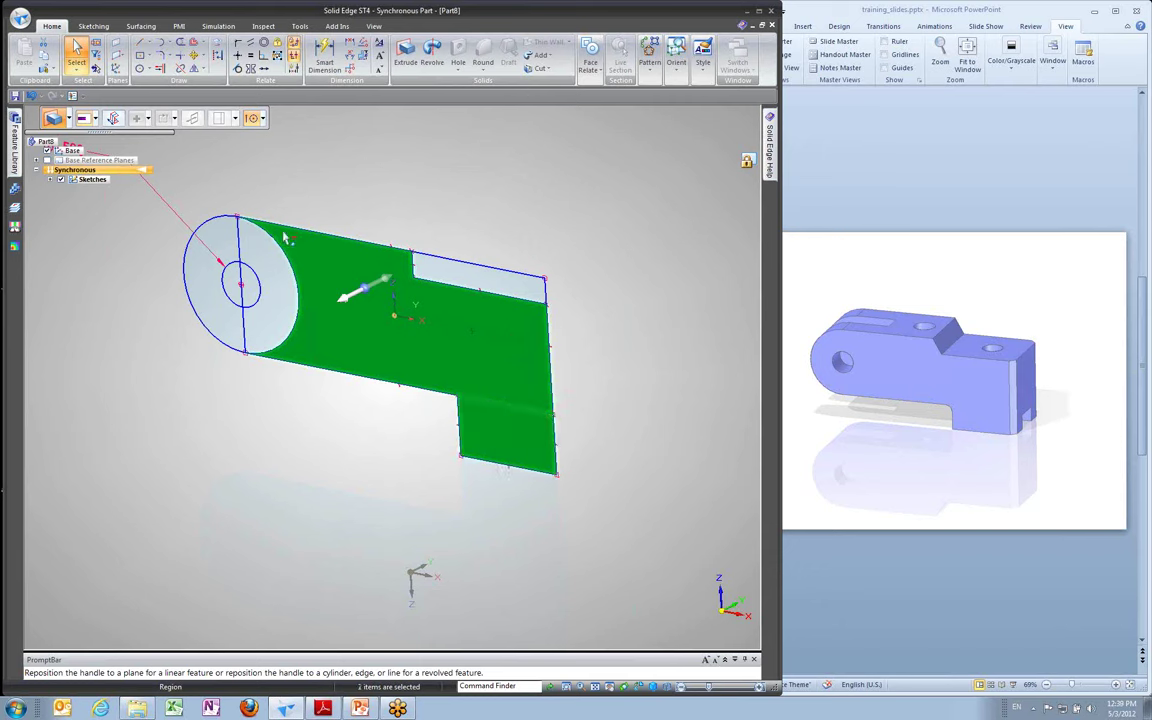
pyautogui.keyDown('ctrl'); pyautogui.click(268, 285); pyautogui.keyUp('ctrl')
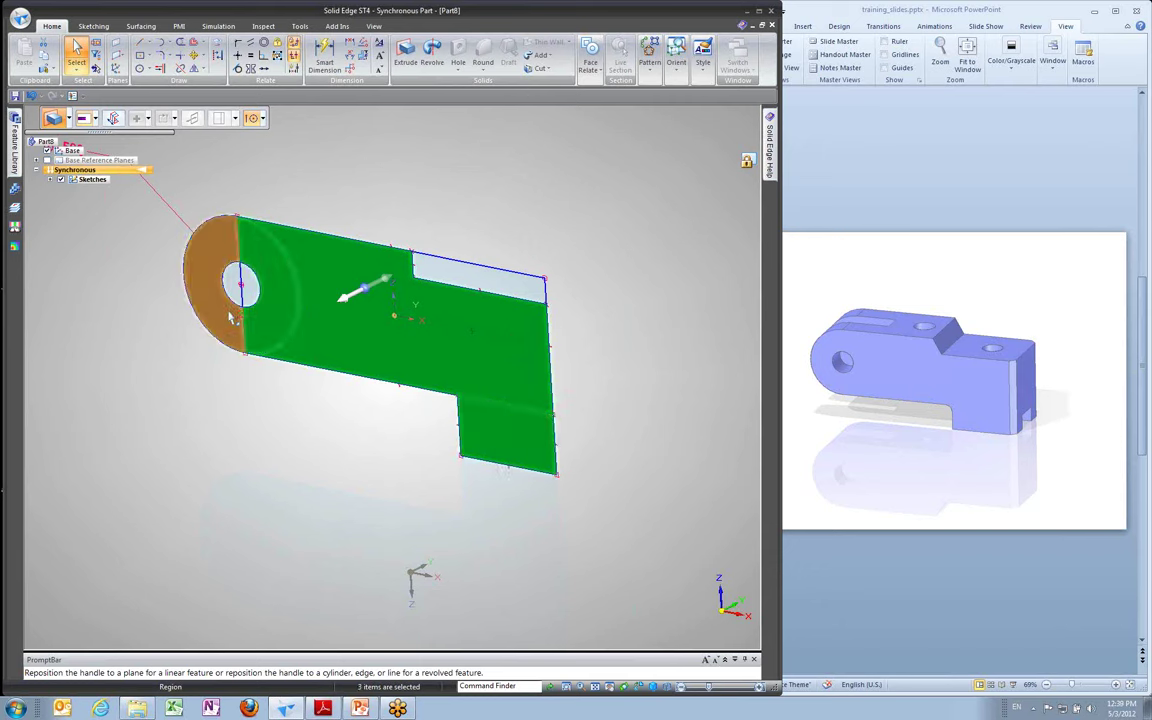
pyautogui.keyDown('ctrl'); pyautogui.click(230, 315); pyautogui.keyUp('ctrl')
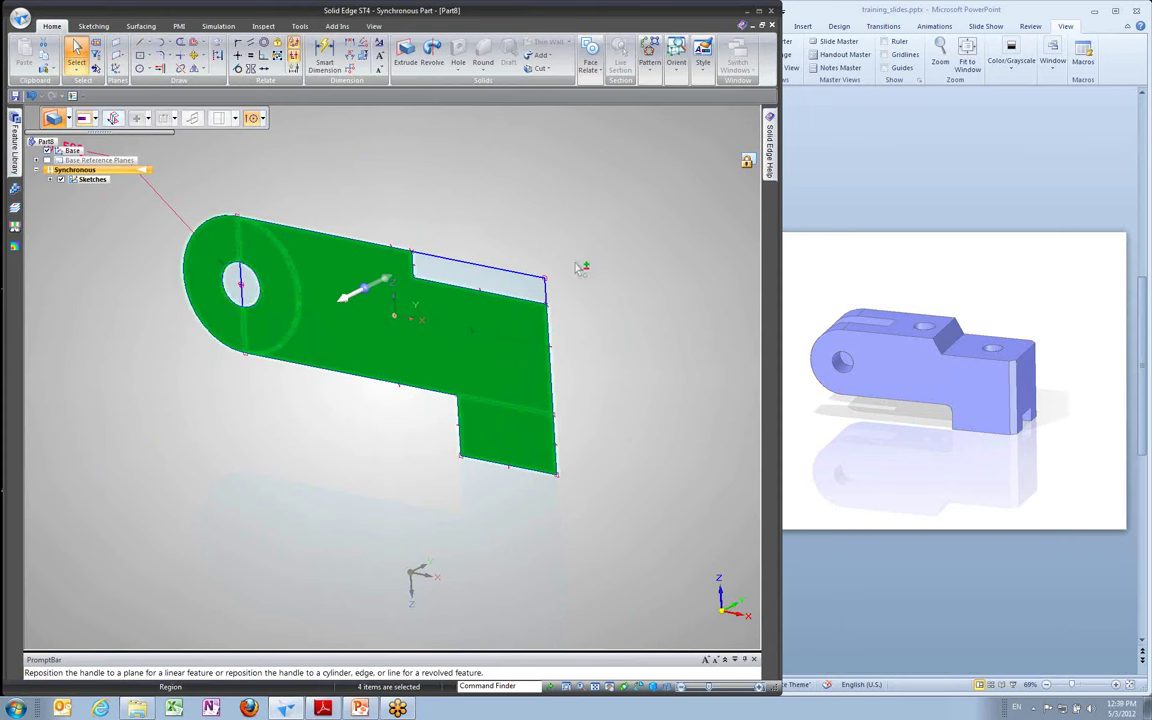
pyautogui.click(376, 288)
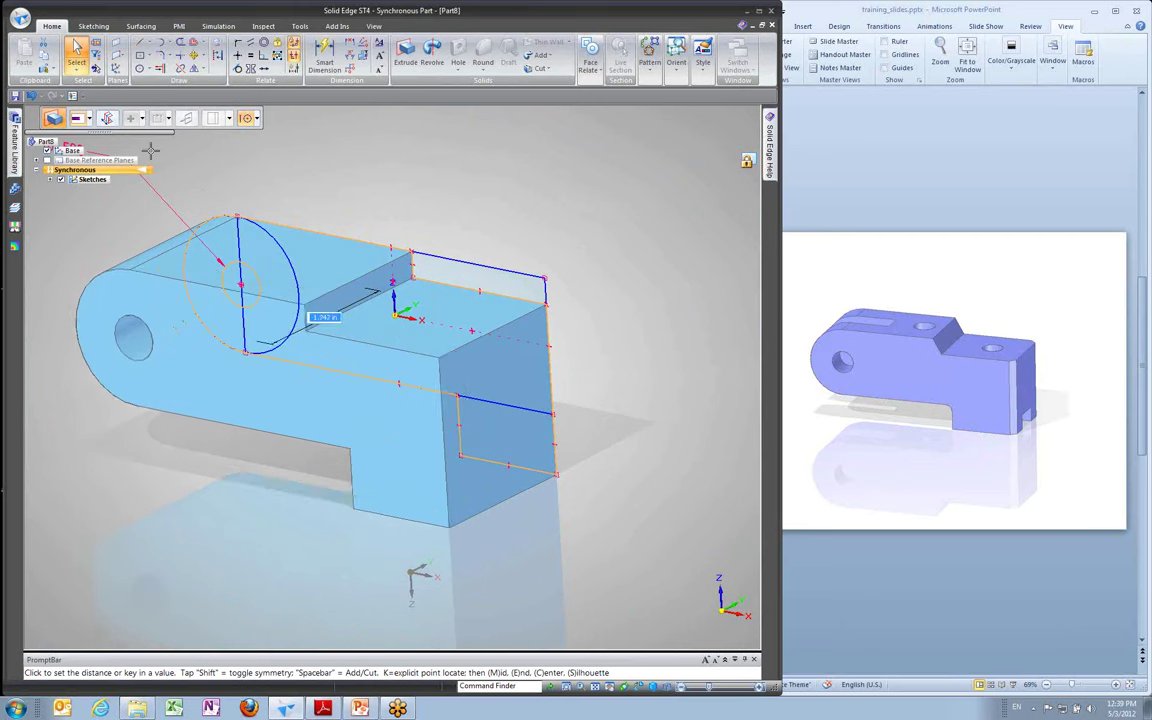
pyautogui.click(107, 118)
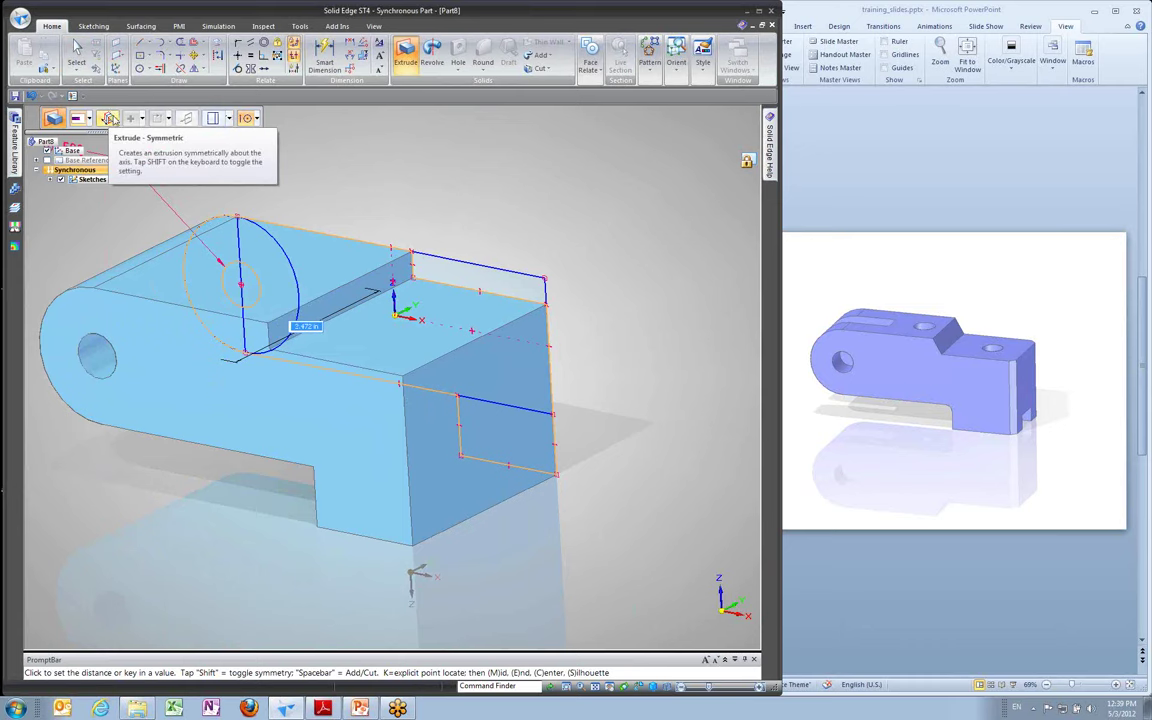
pyautogui.click(110, 119)
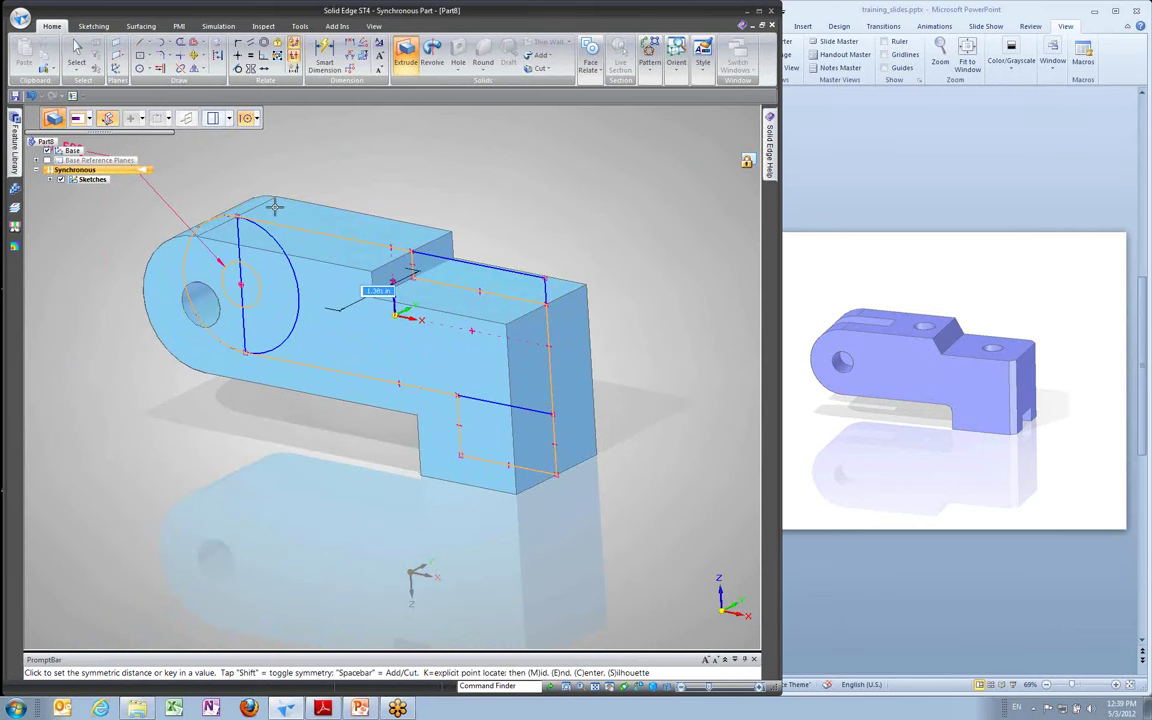
pyautogui.write('1.5')
pyautogui.press('Return')
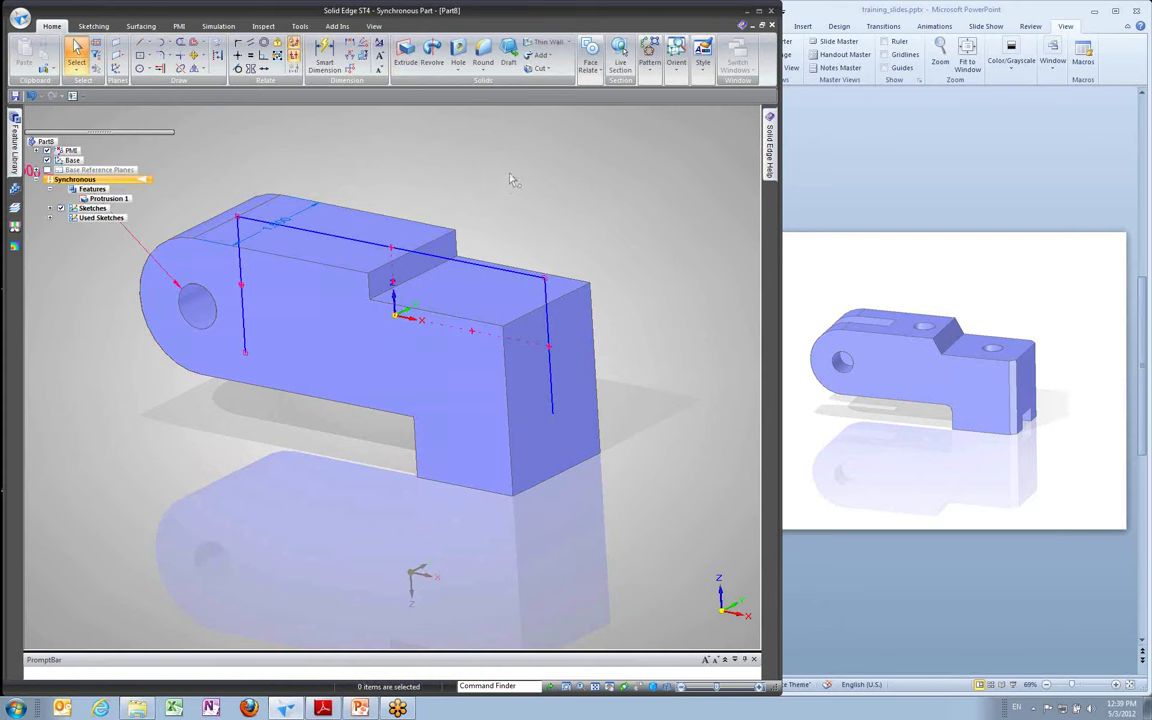
# Expand the used and unused sketch groups and hide the leftover sketch geometry
pyautogui.click(50, 217)
pyautogui.moveTo(359, 264); pyautogui.dragTo(490, 240, button='middle')
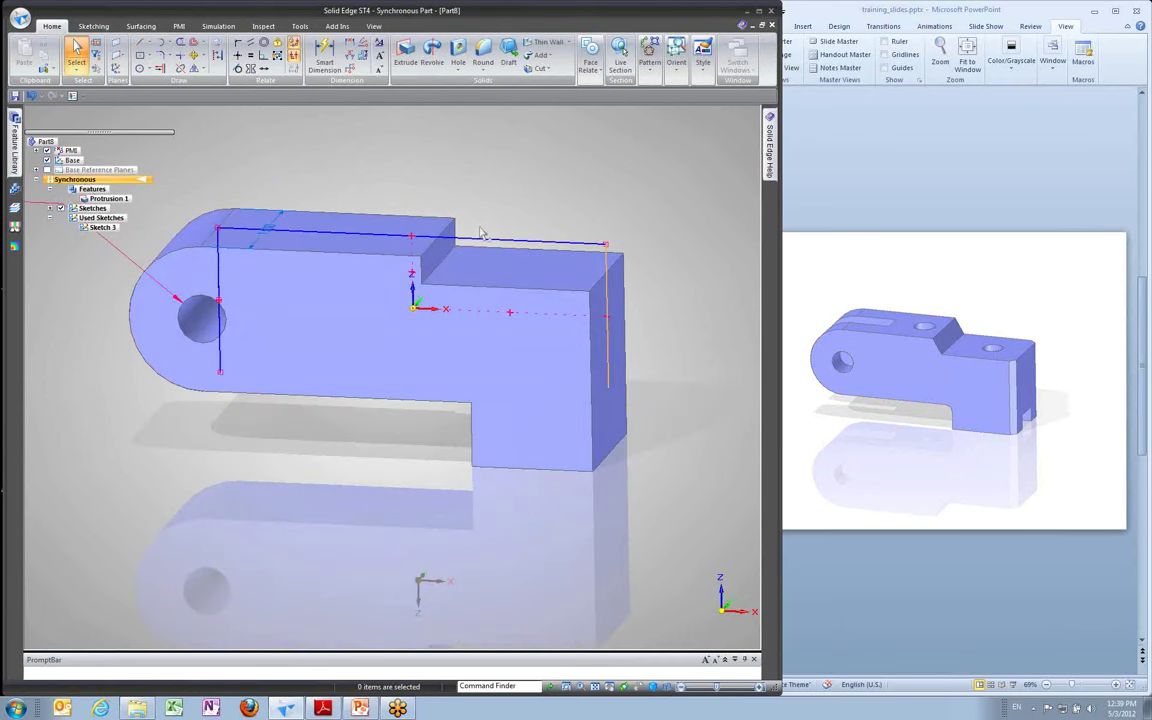
pyautogui.click(50, 208)
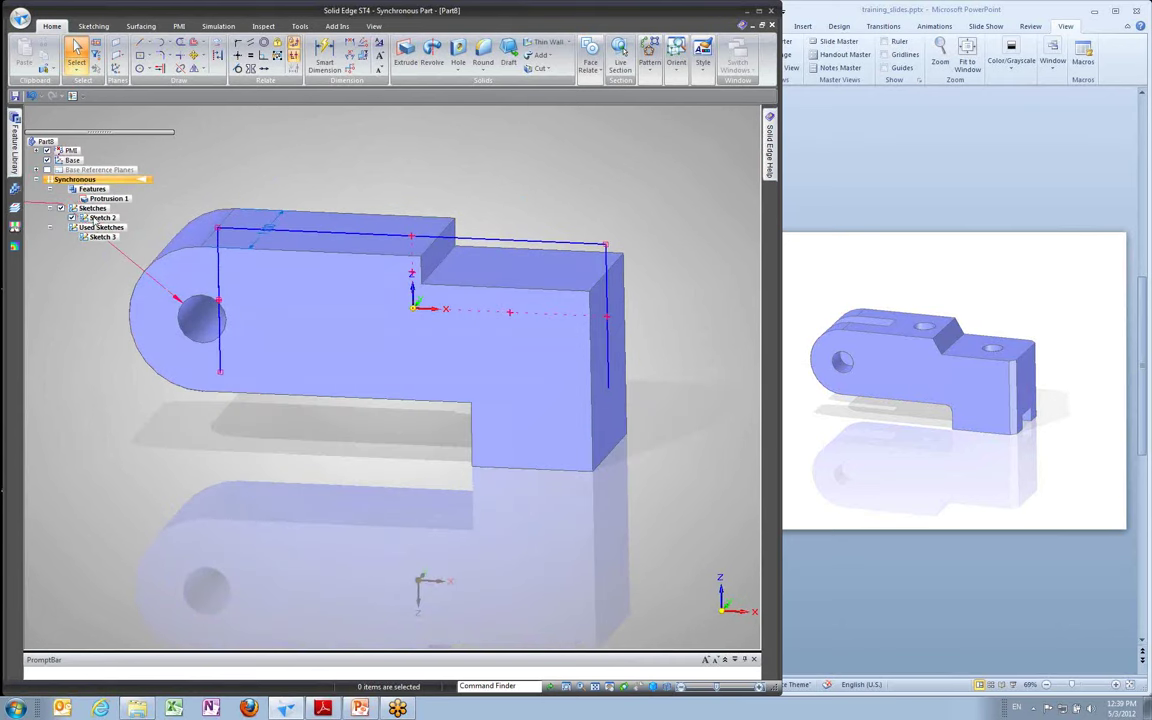
pyautogui.click(61, 207)
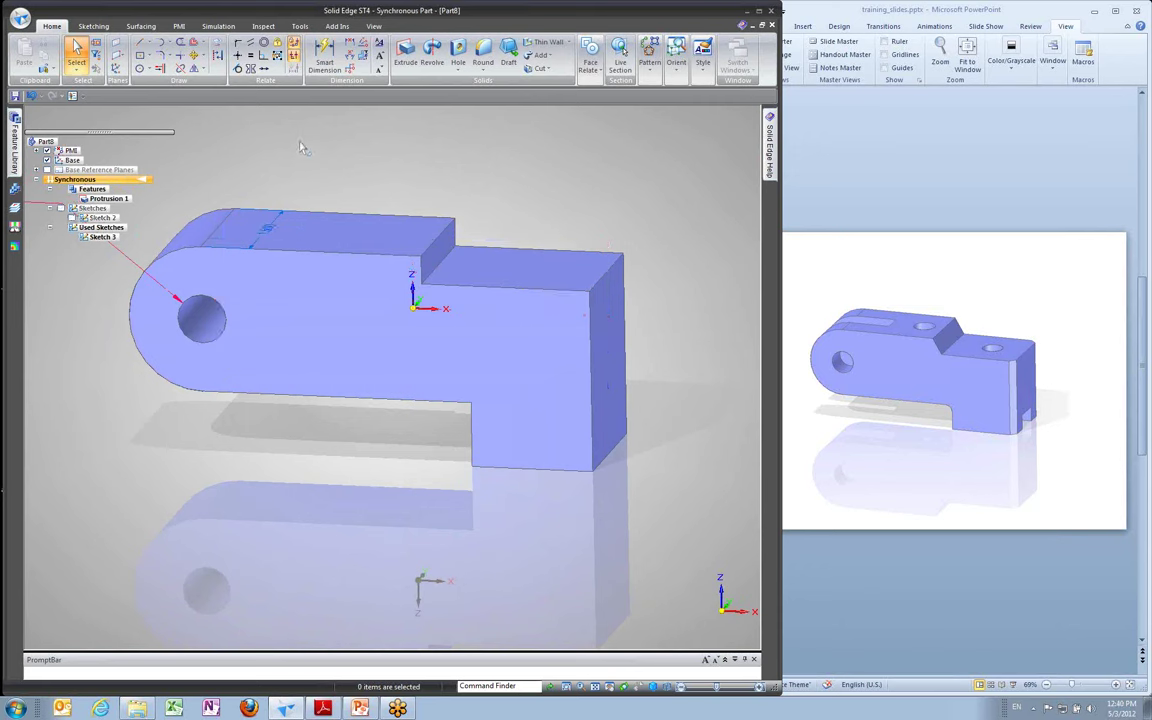
# Lock sketching to the lower top face, view it straight on, and draw a circle about 0.457 in in diameter aligned with the right edge's midpoint
pyautogui.moveTo(540, 158); pyautogui.dragTo(576, 172, button='middle')
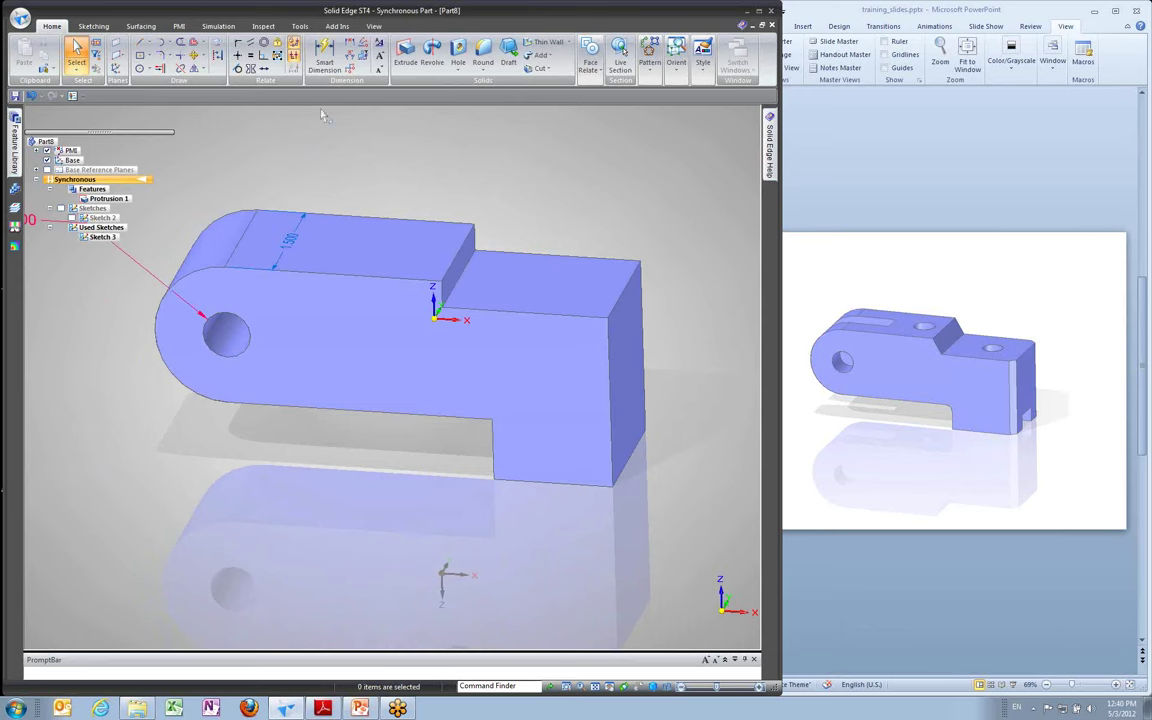
pyautogui.click(139, 69)
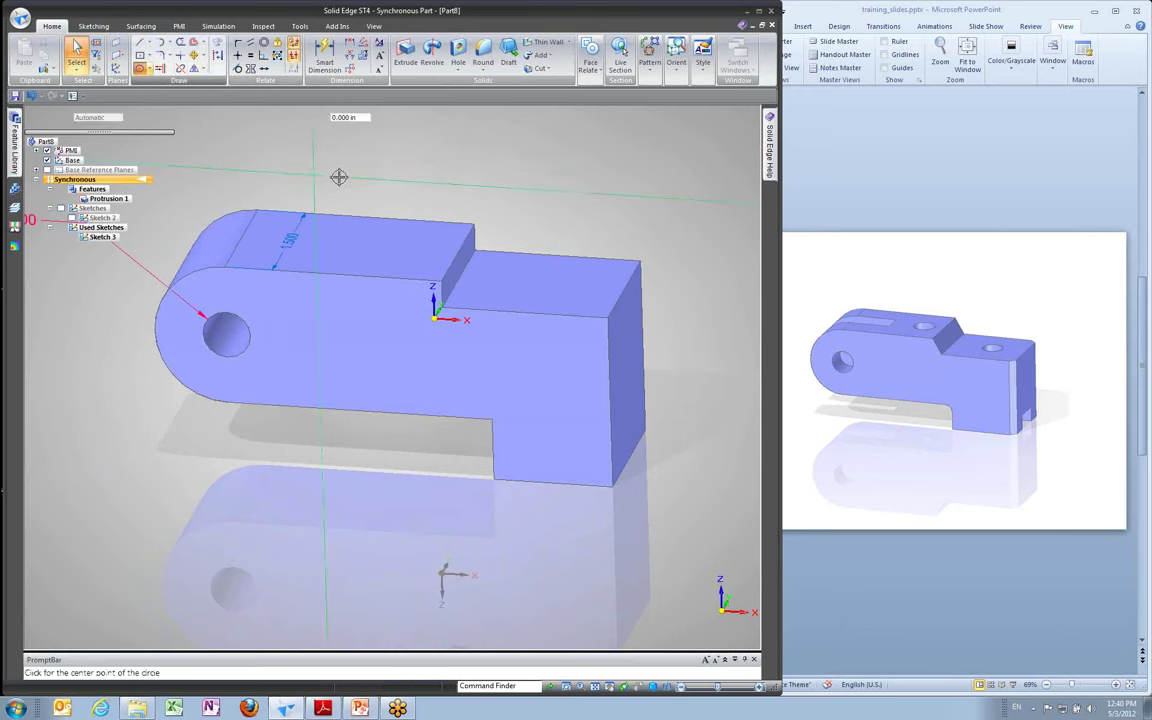
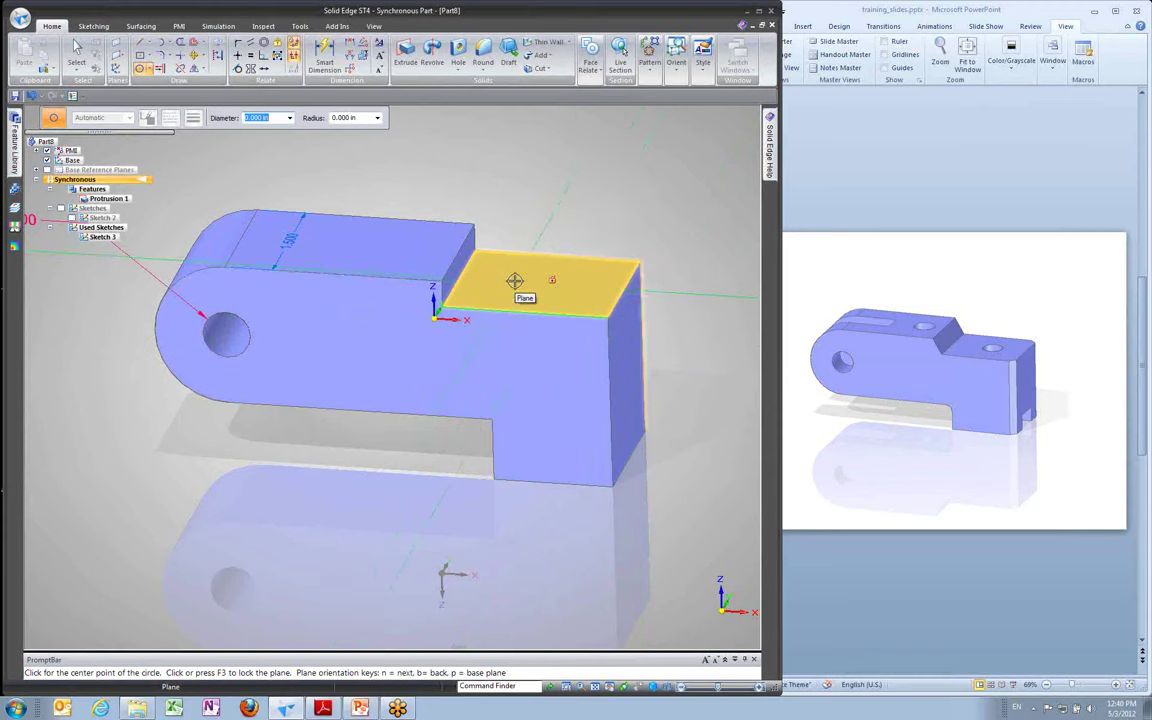
pyautogui.press('F3')
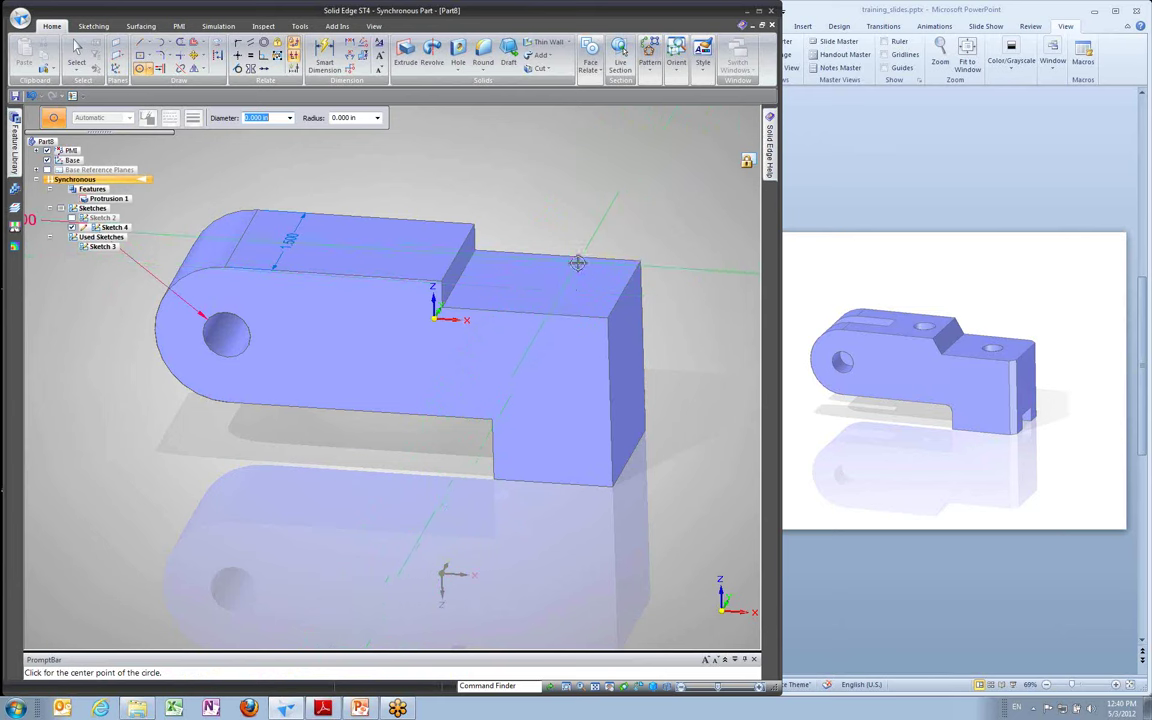
pyautogui.hotkey('ctrl', 'h')
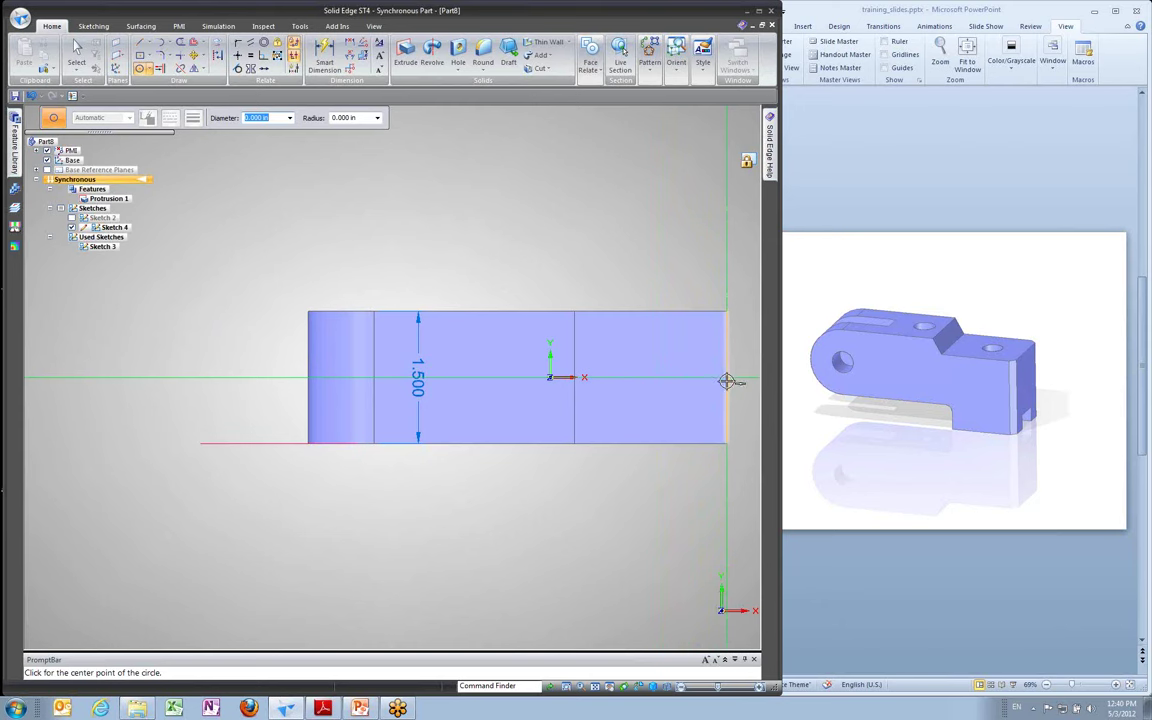
pyautogui.click(660, 377)
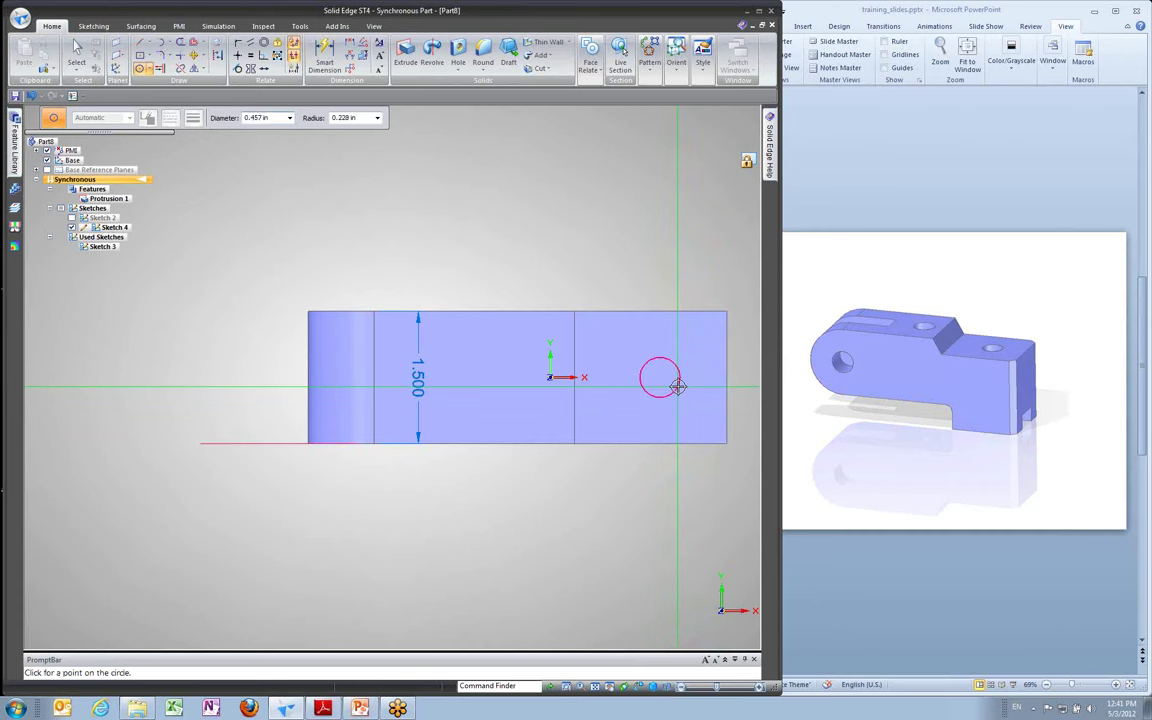
pyautogui.click(733, 435)
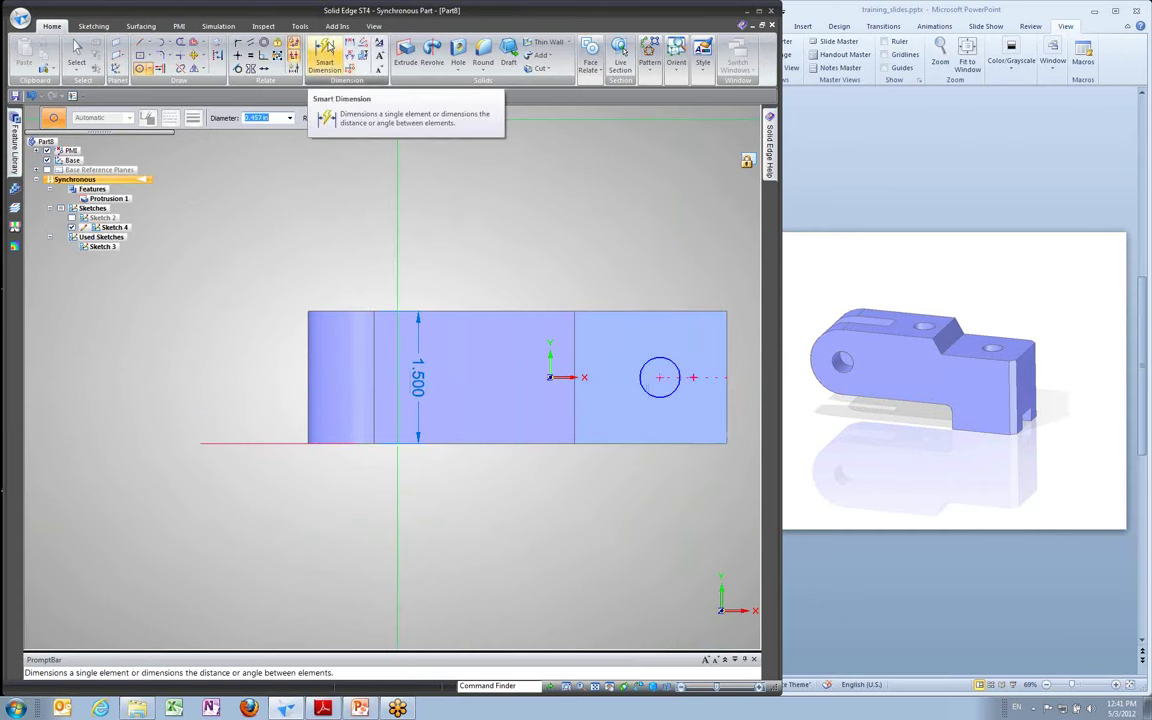
# Dimension the new circle's diameter and set it to 3/8 in
pyautogui.click(327, 48)
pyautogui.click(649, 357)
pyautogui.click(603, 252)
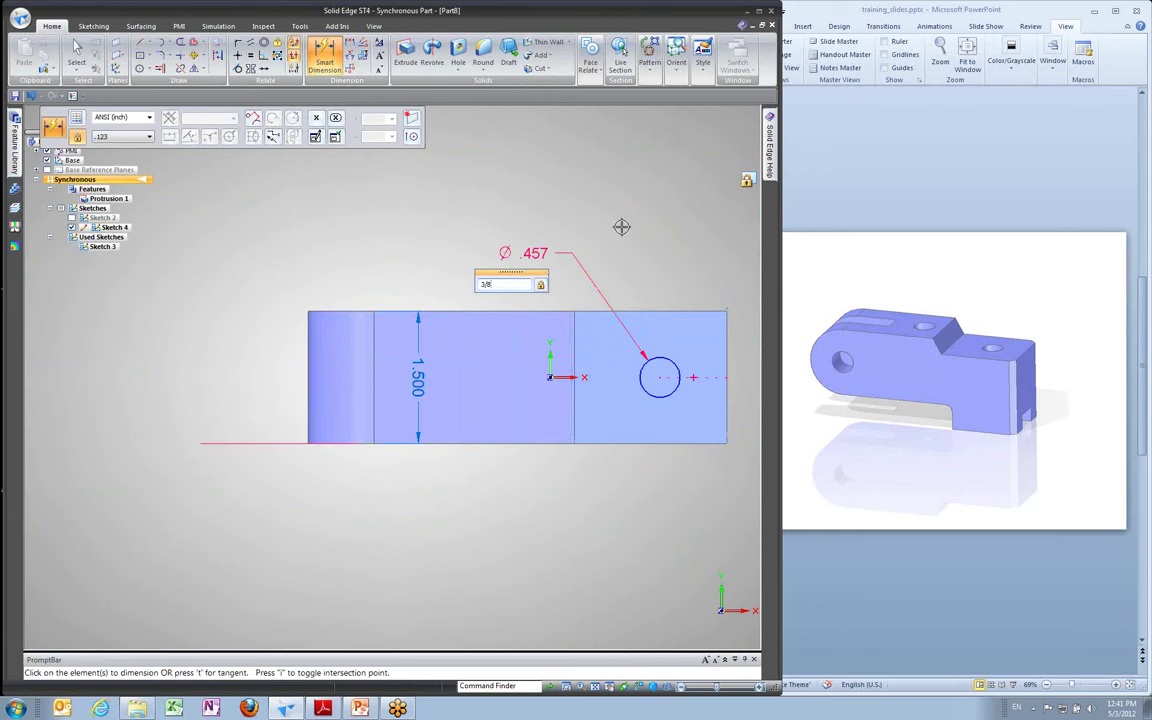
pyautogui.press('Return')
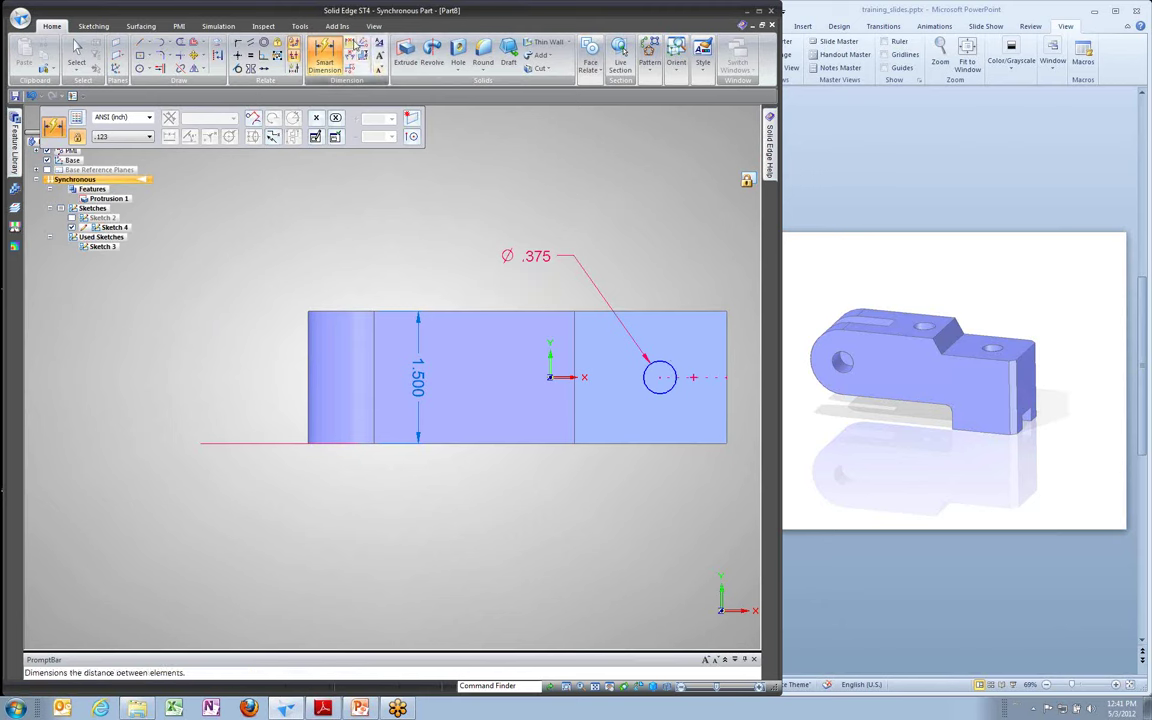
# Dimension the horizontal distance from the circle's center to the end edge and set it to 0.75 in
pyautogui.click(350, 47)
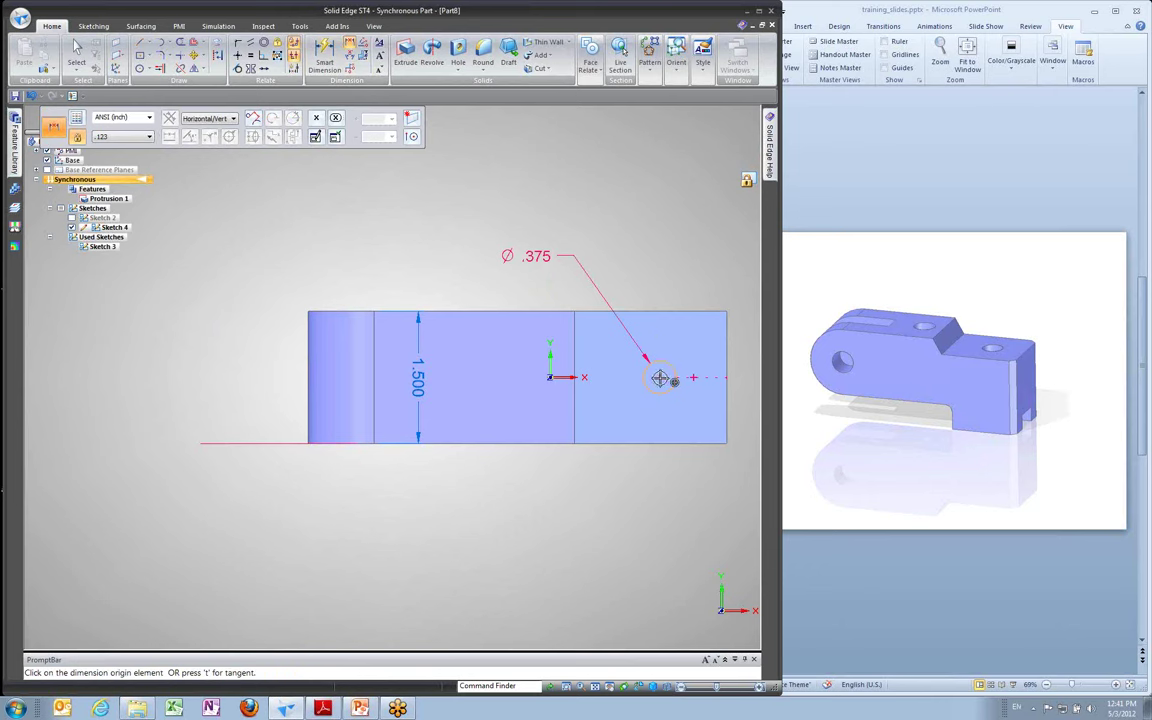
pyautogui.click(659, 378)
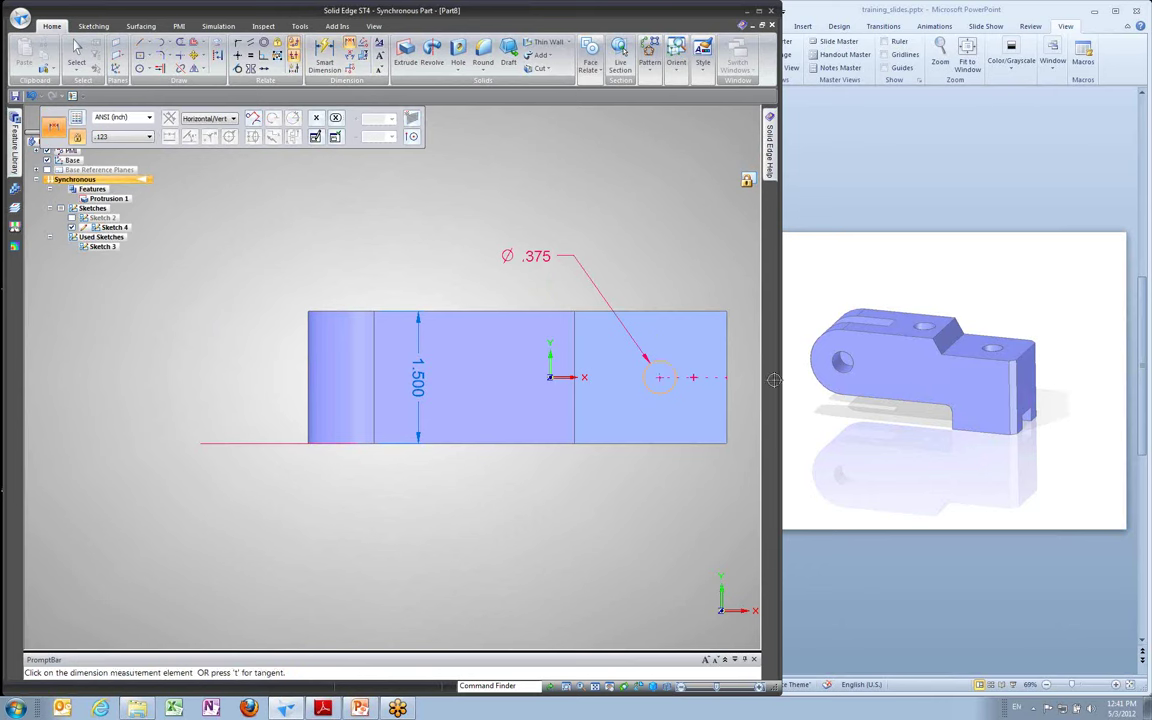
pyautogui.click(727, 336)
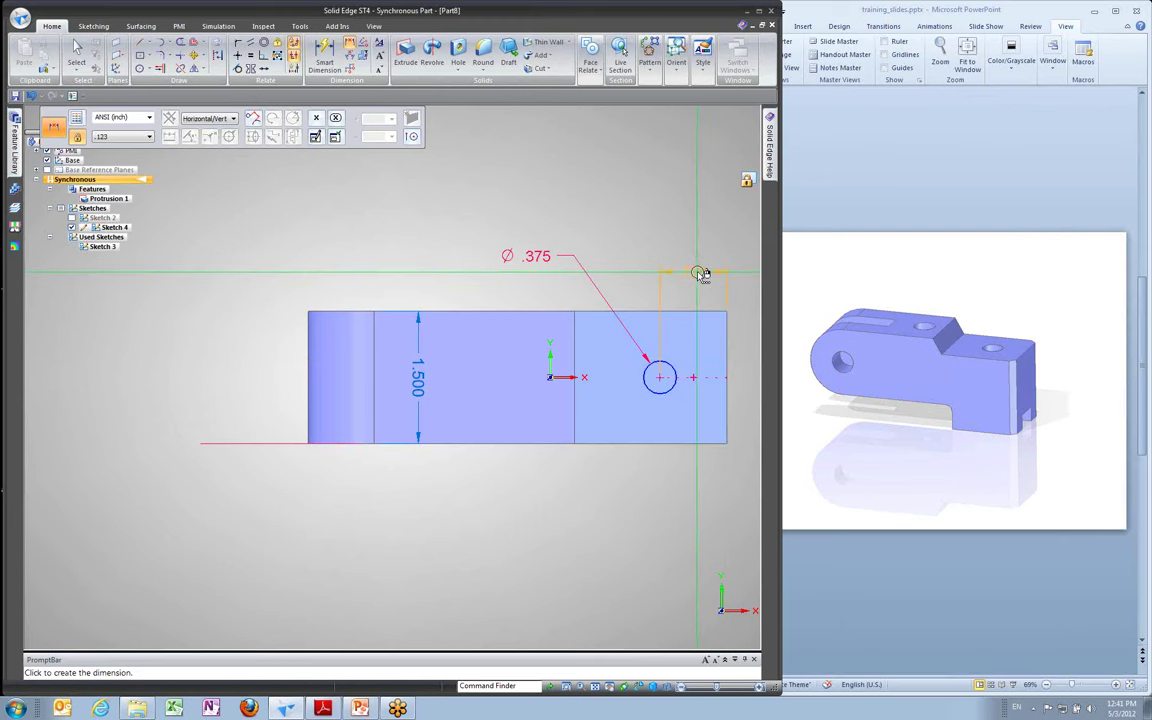
pyautogui.click(700, 272)
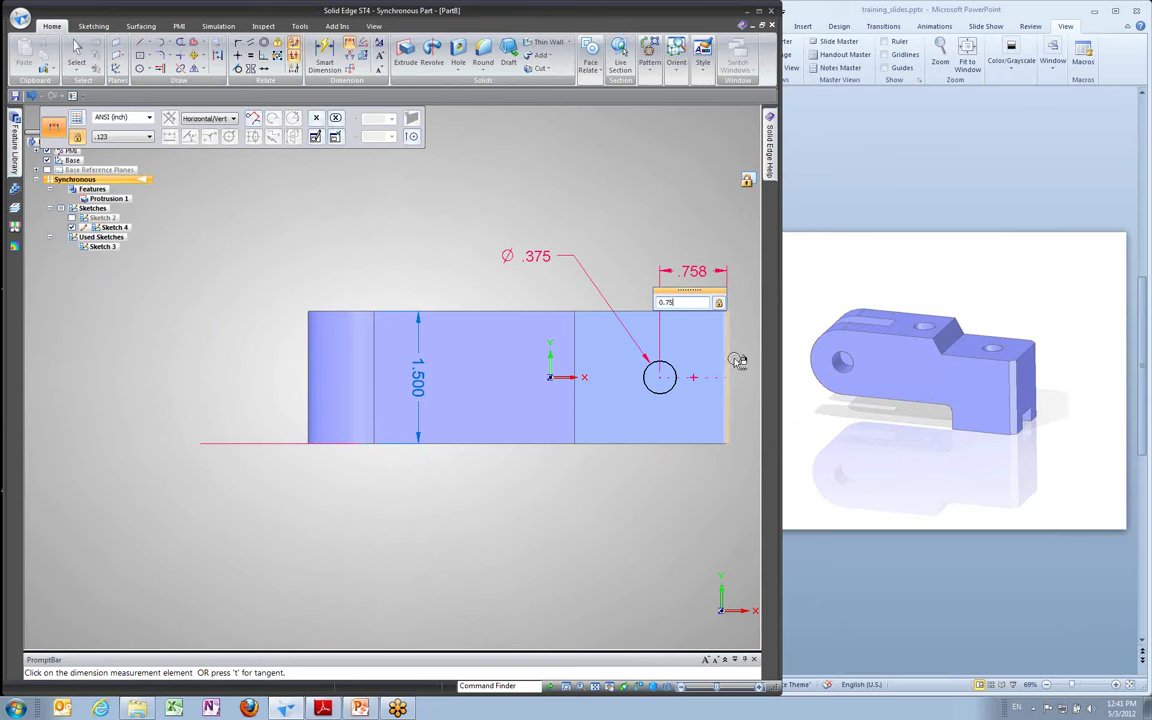
pyautogui.write('0.75')
pyautogui.press('Return')
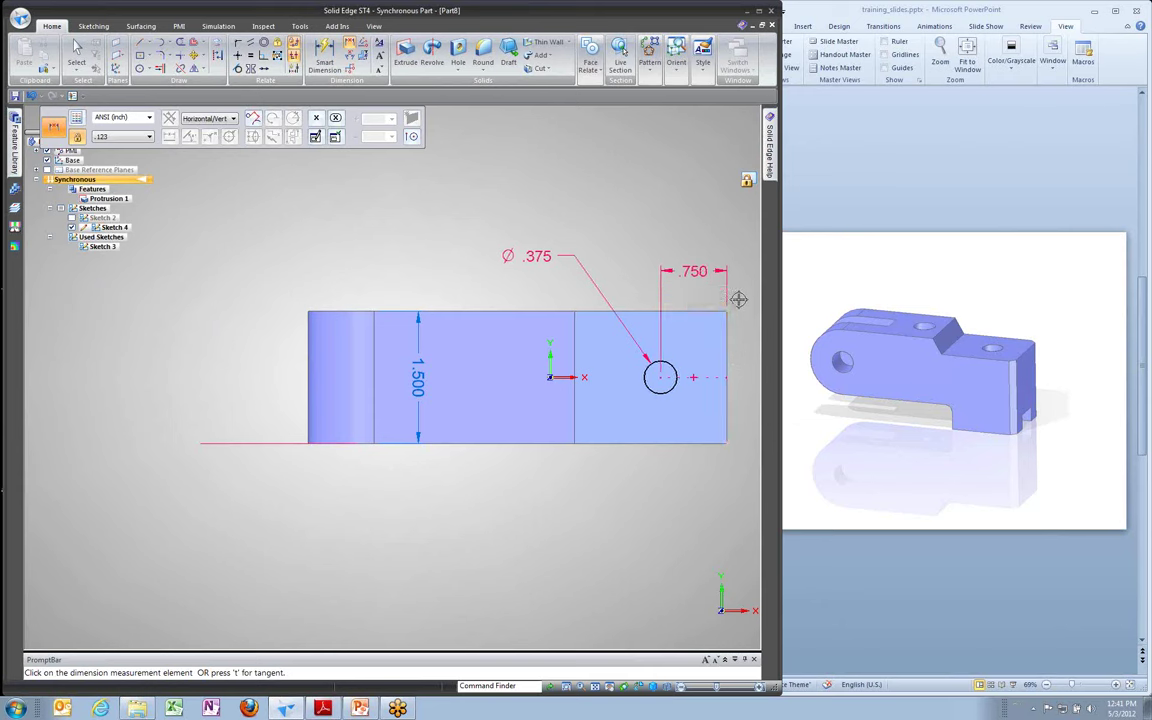
# Extrude the circle's region as a non-symmetric cut going down from the lower top face with the Through Next extent
pyautogui.moveTo(391, 226); pyautogui.dragTo(393, 240, button='middle')
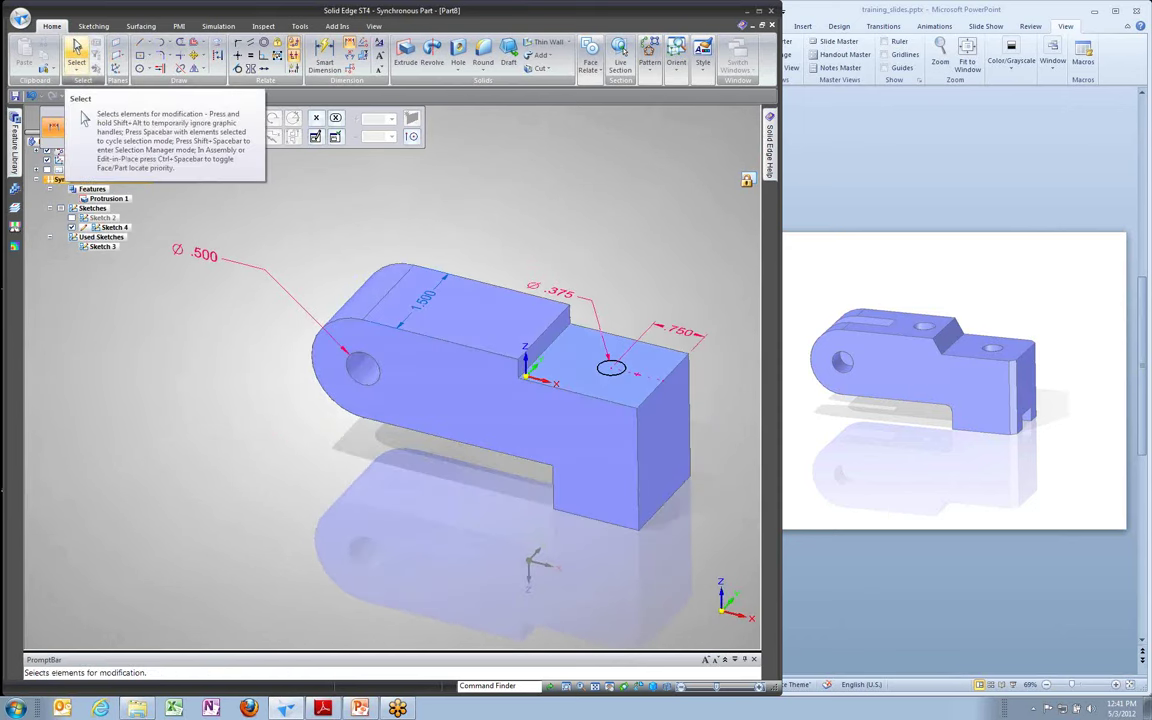
pyautogui.click(76, 52)
pyautogui.scroll(2, 508, 210)
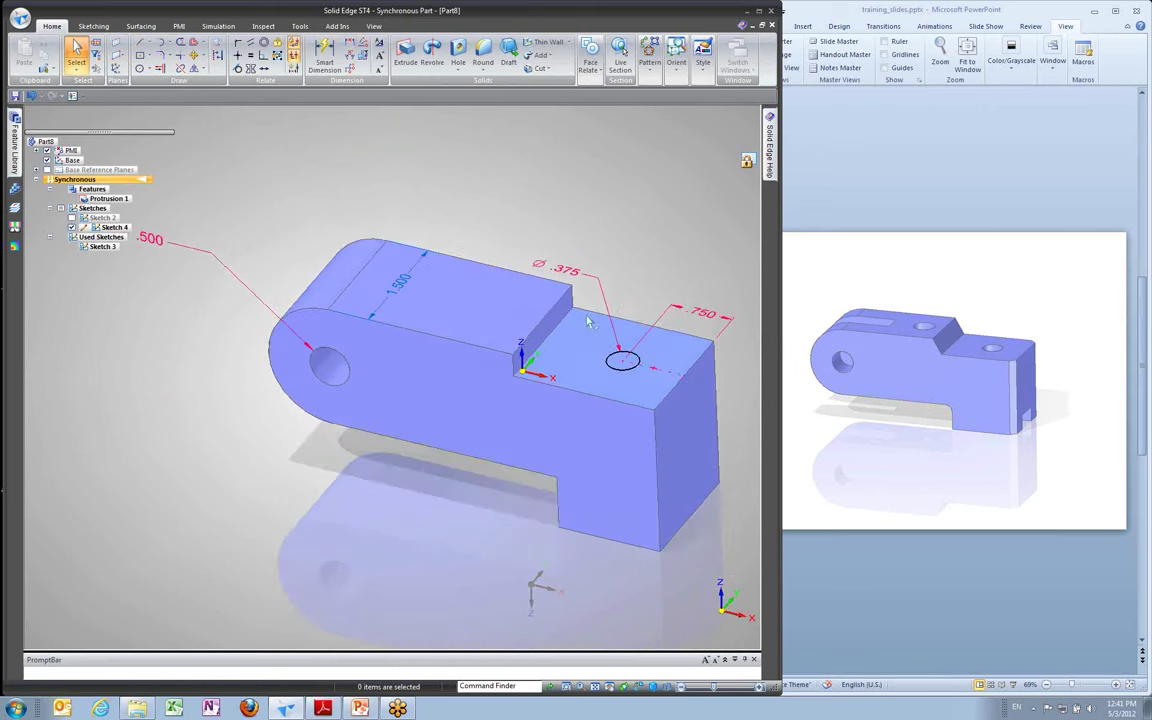
pyautogui.scroll(-1, 620, 373)
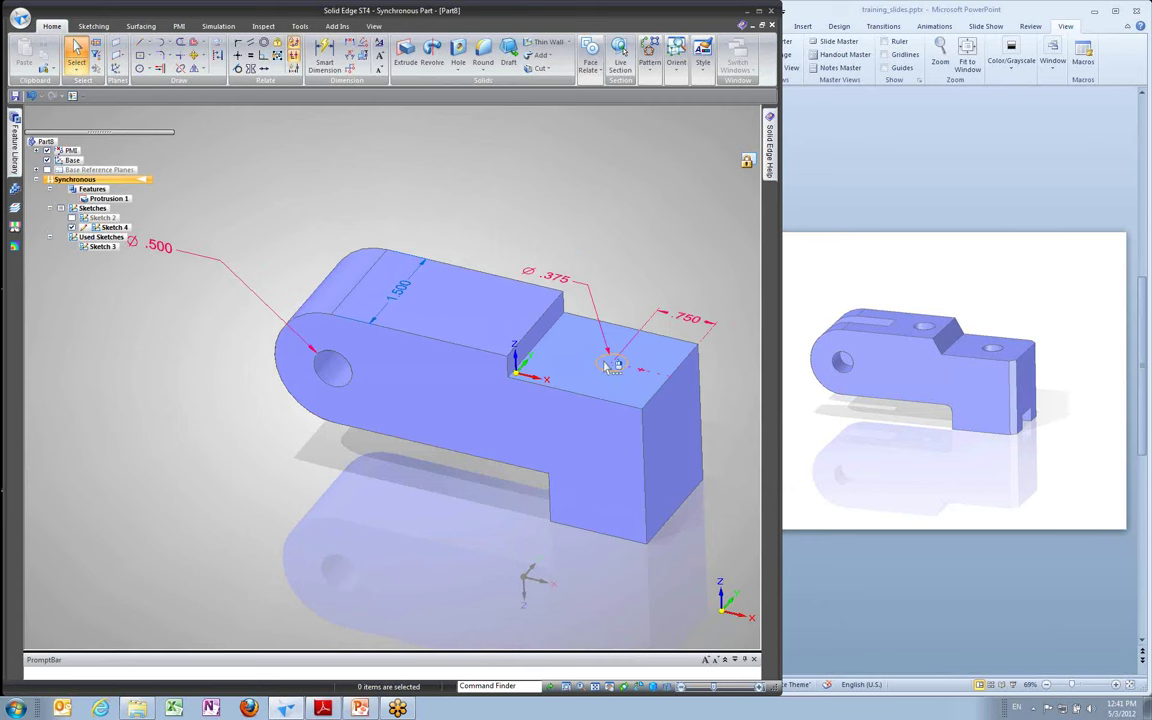
pyautogui.rightClick(606, 366)
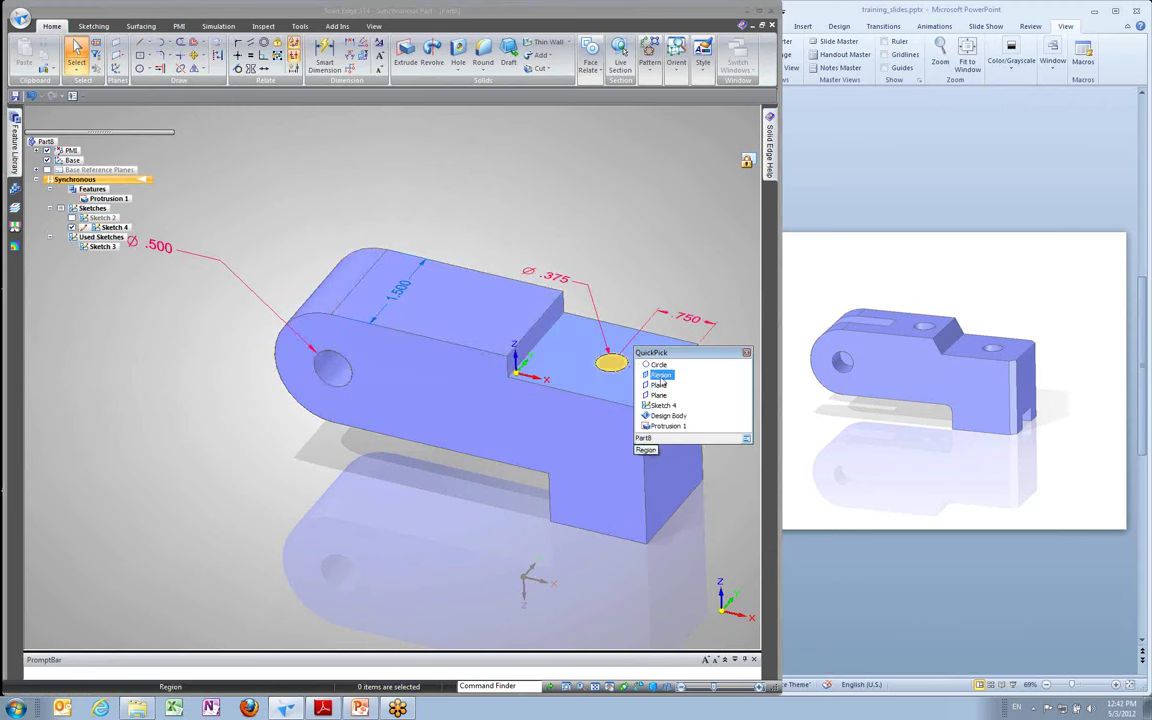
pyautogui.click(661, 375)
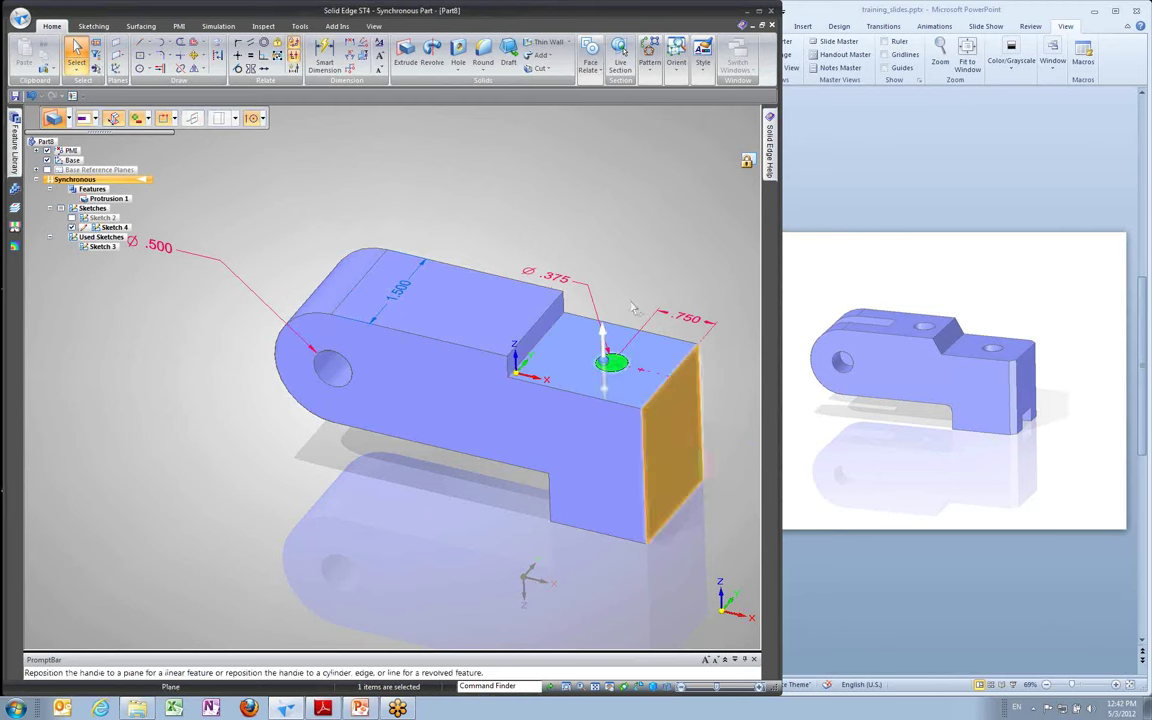
pyautogui.click(603, 338)
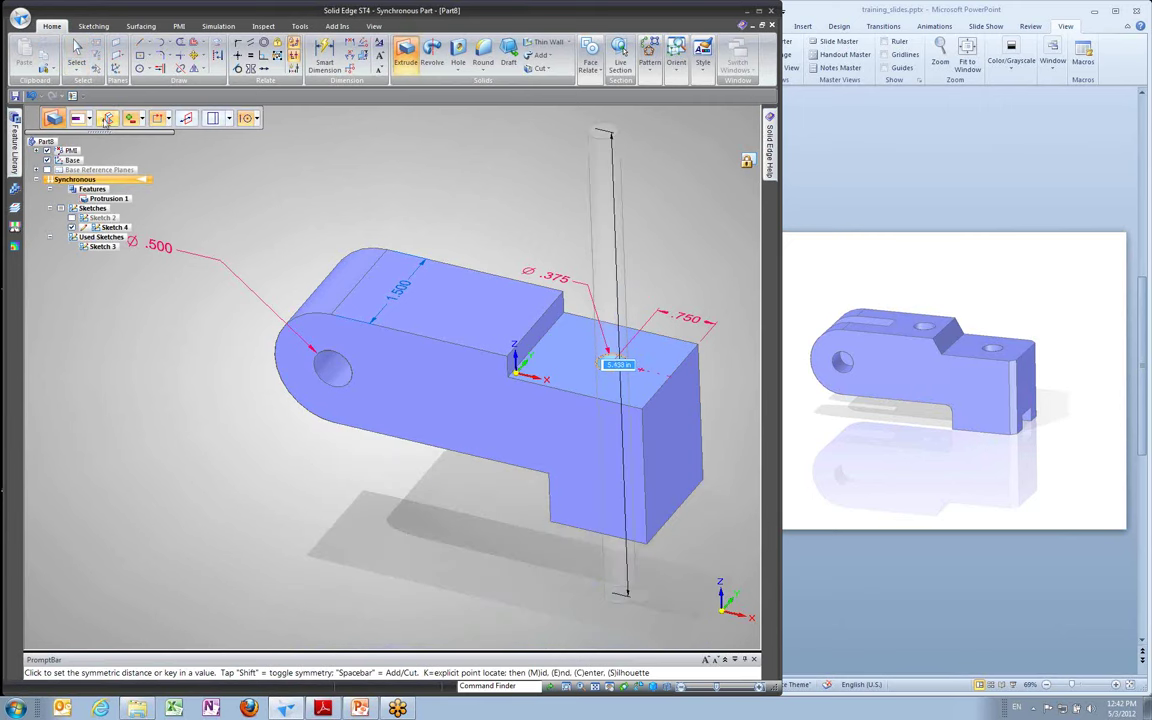
pyautogui.press('shift')
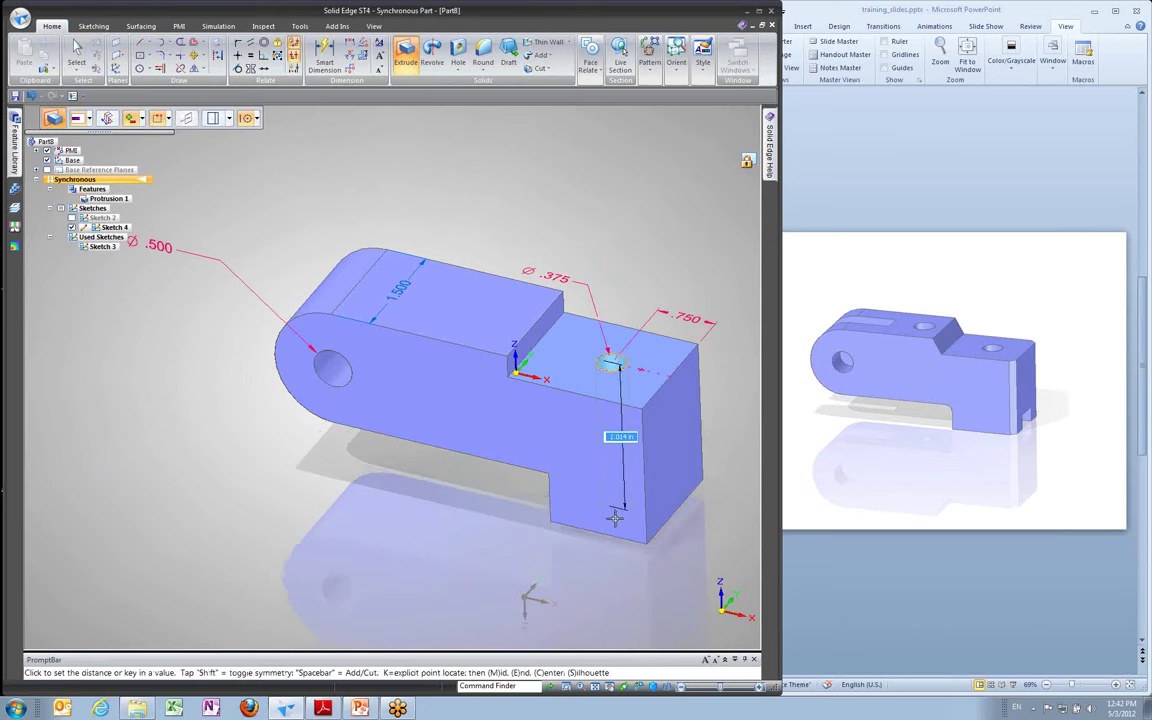
pyautogui.scroll(5, 627, 440)
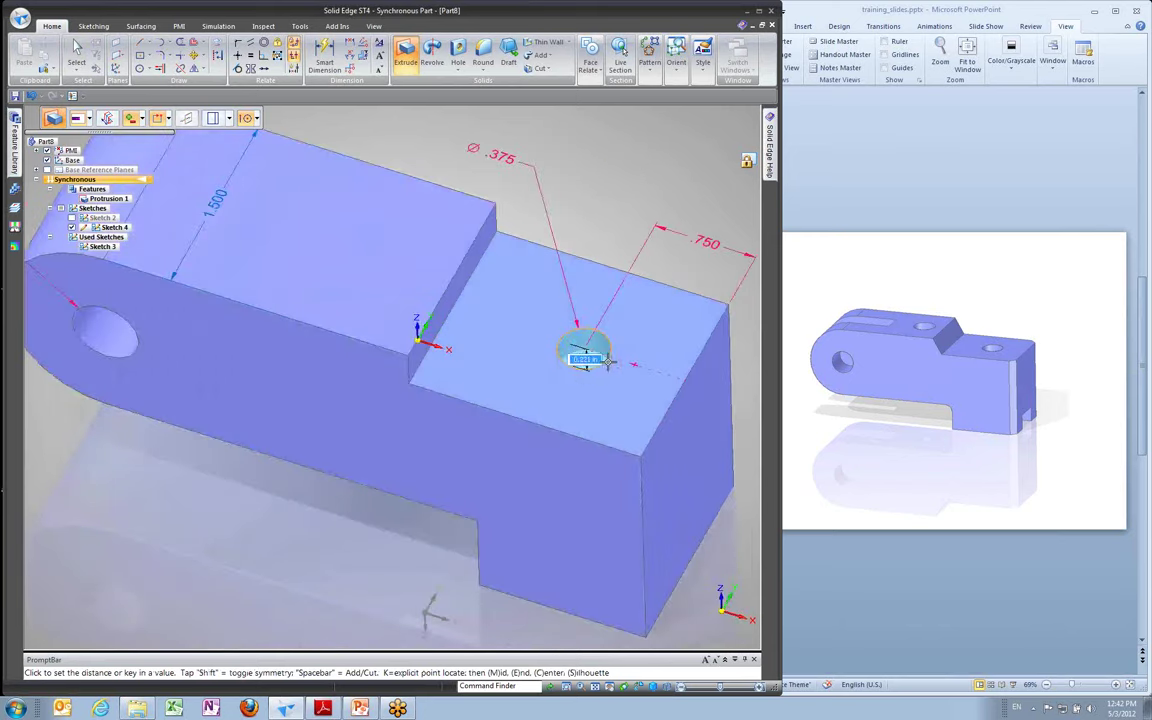
pyautogui.scroll(-3, 618, 366)
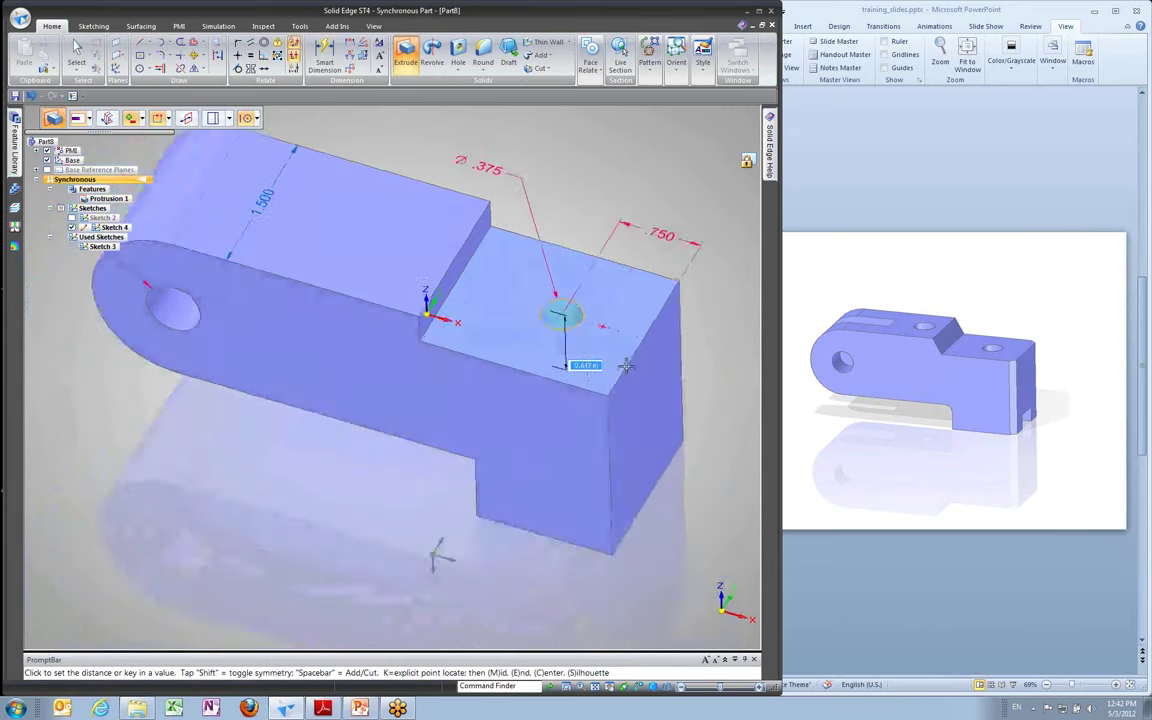
pyautogui.scroll(-2, 627, 366)
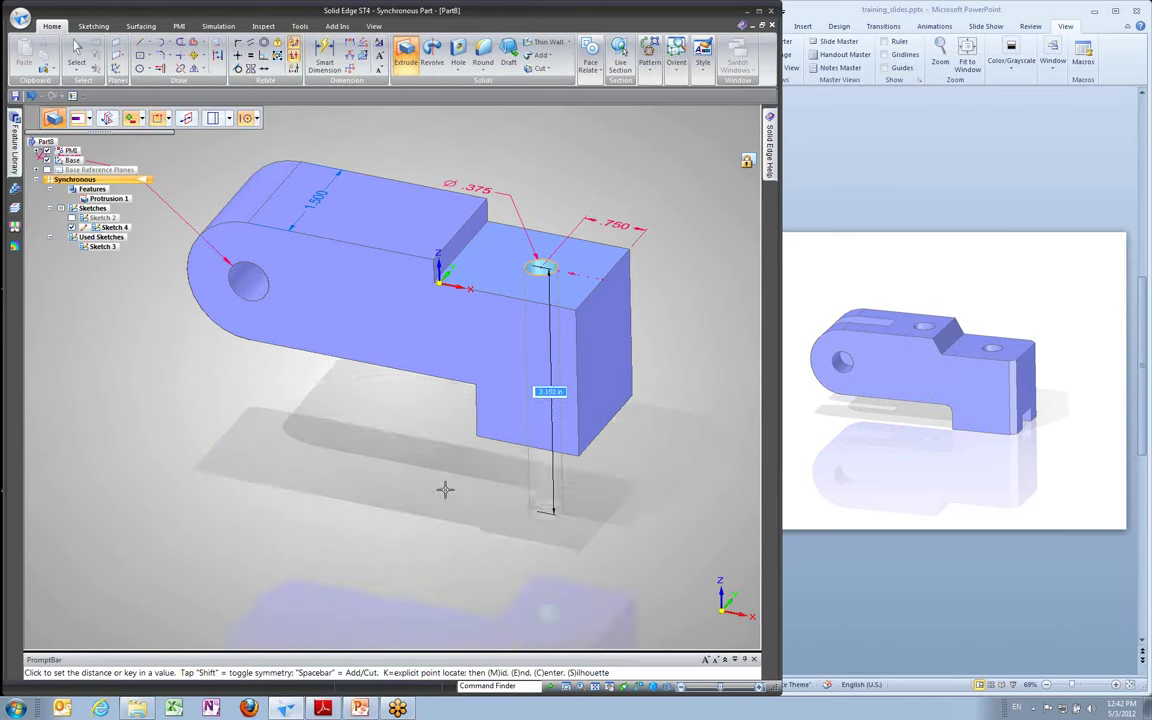
pyautogui.click(89, 119)
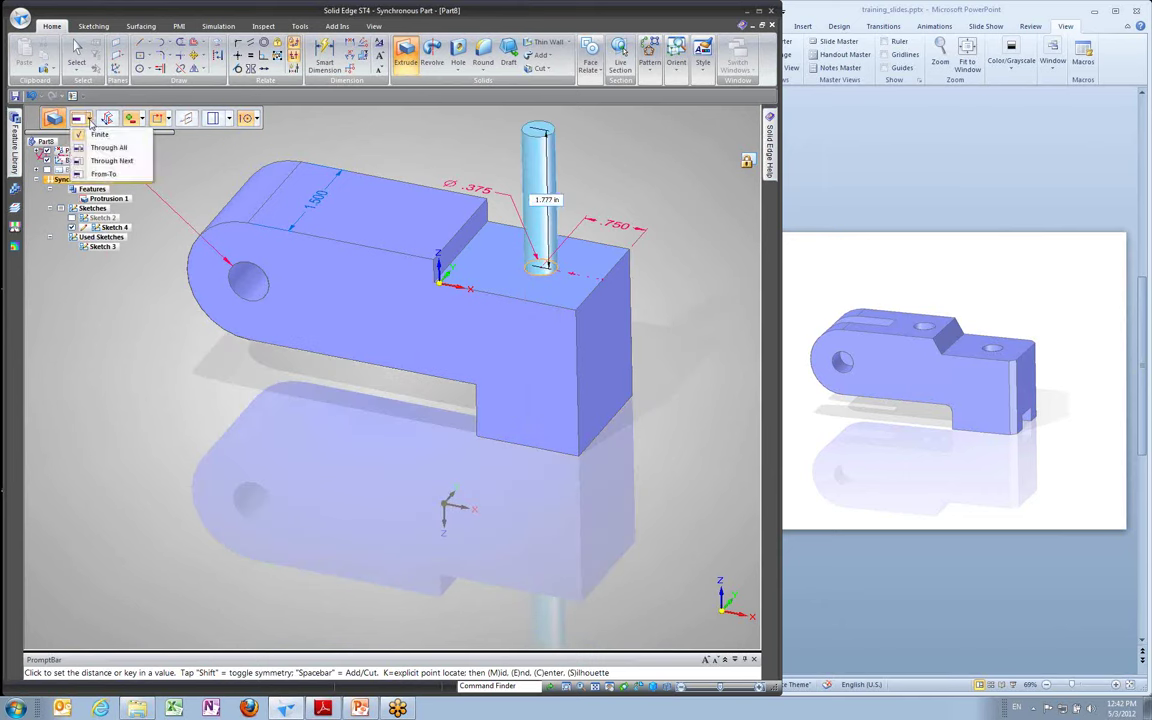
pyautogui.click(117, 162)
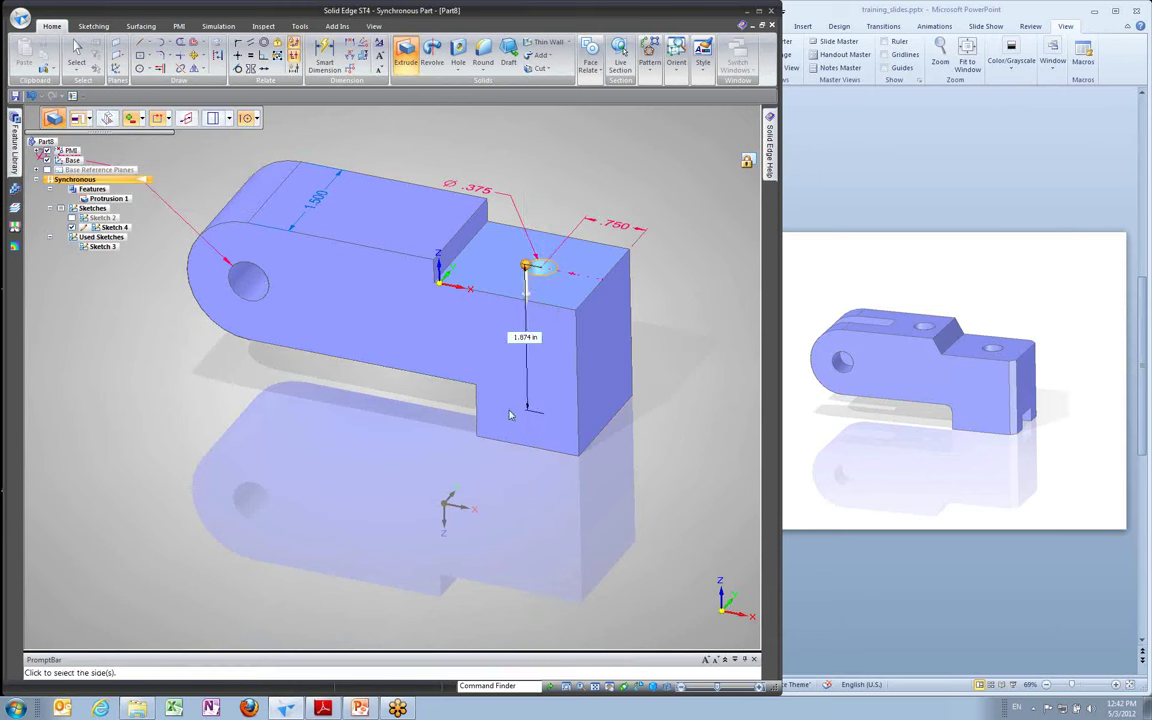
pyautogui.click(519, 455)
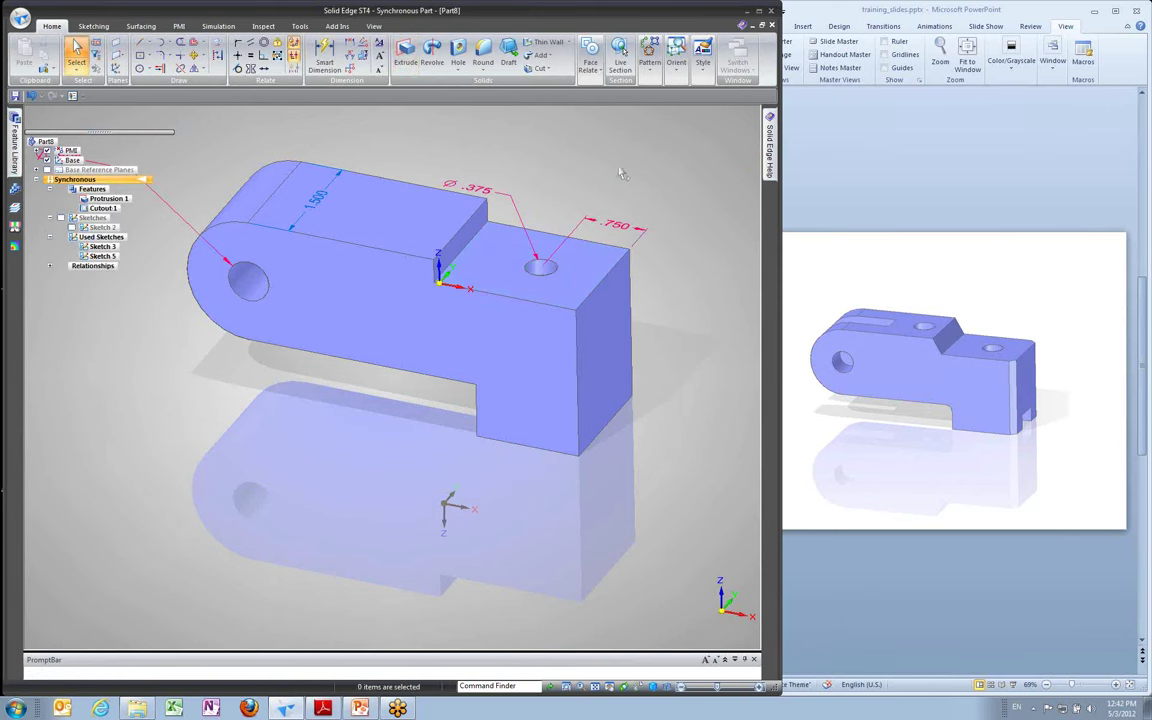
# Try a different diameter for the hole in the lower top face through its diameter dimension, and cancel the edit
pyautogui.scroll(3, 635, 185)
pyautogui.keyDown('shift'); pyautogui.moveTo(638, 190); pyautogui.dragTo(588, 193, button='middle'); pyautogui.keyUp('shift')
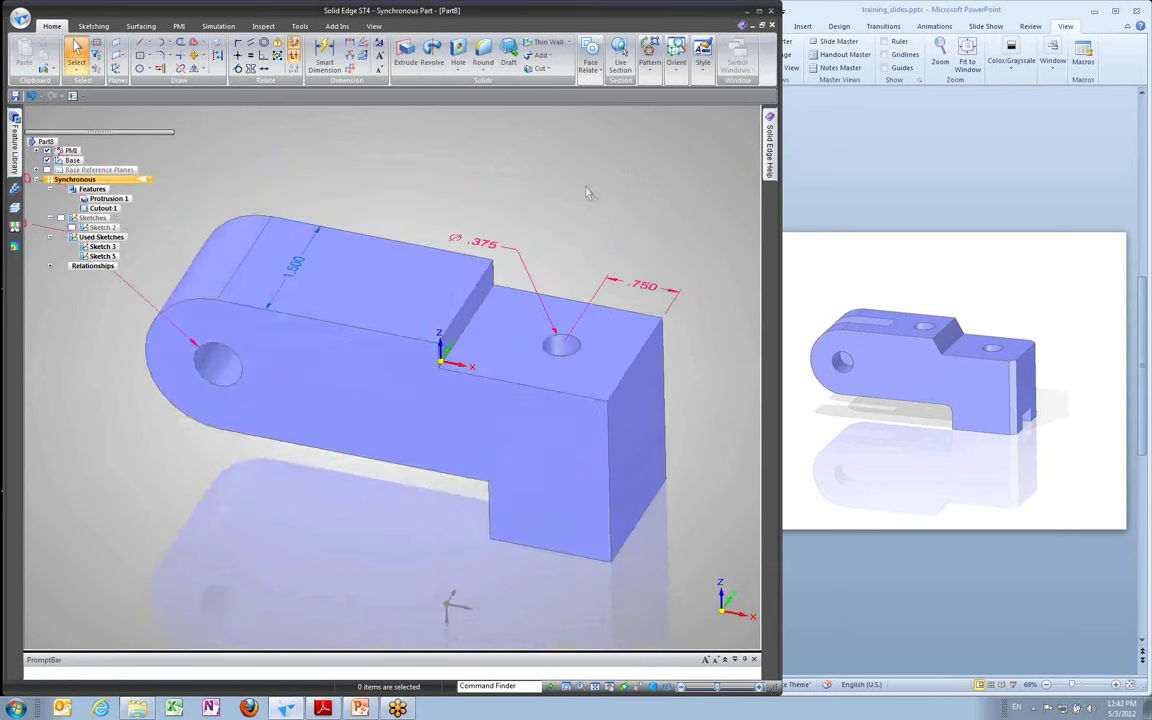
pyautogui.click(497, 263)
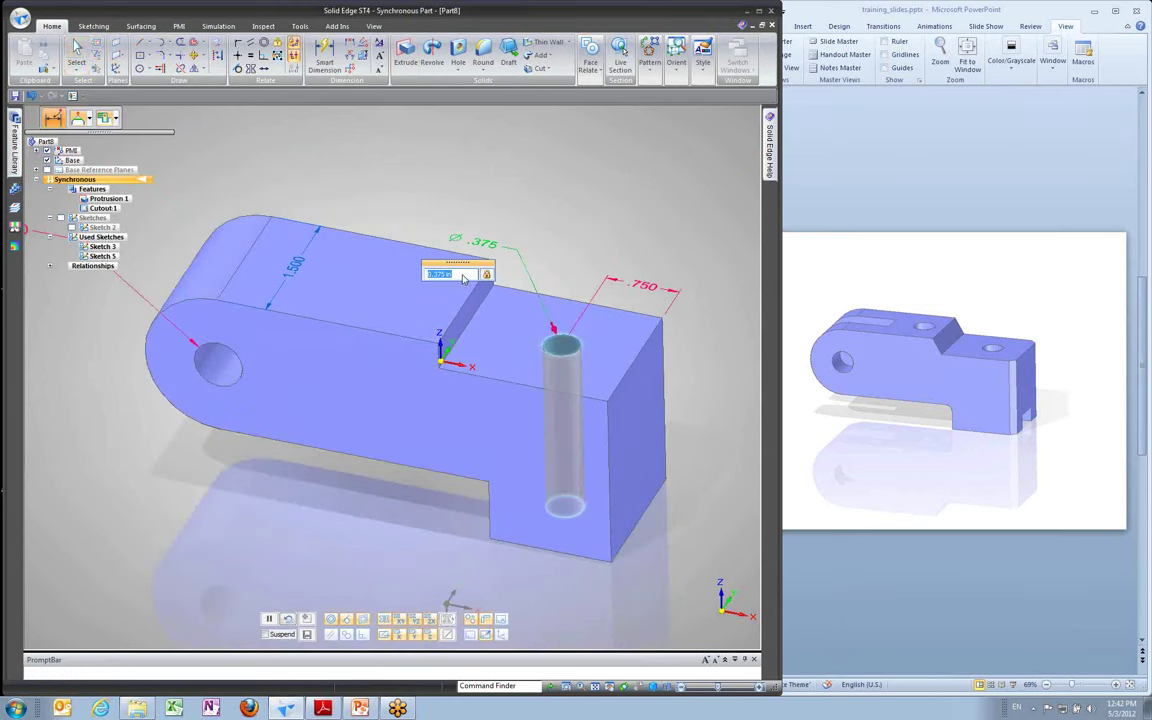
pyautogui.scroll(3, 464, 278)
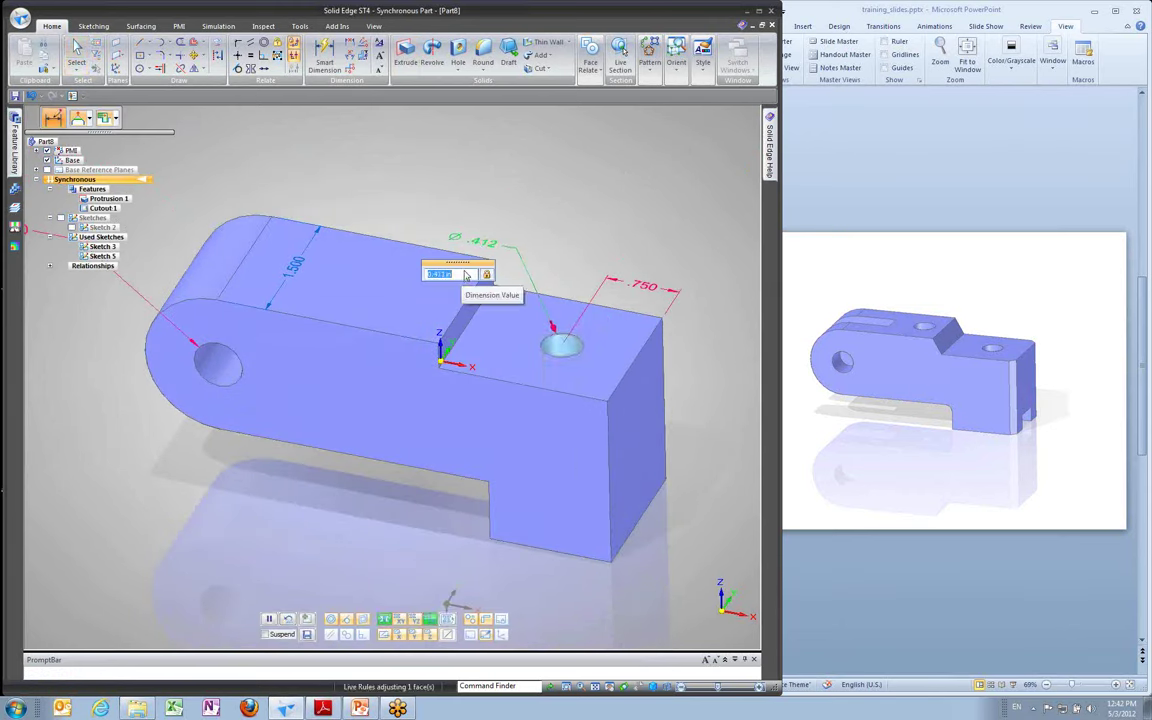
pyautogui.press('Escape')
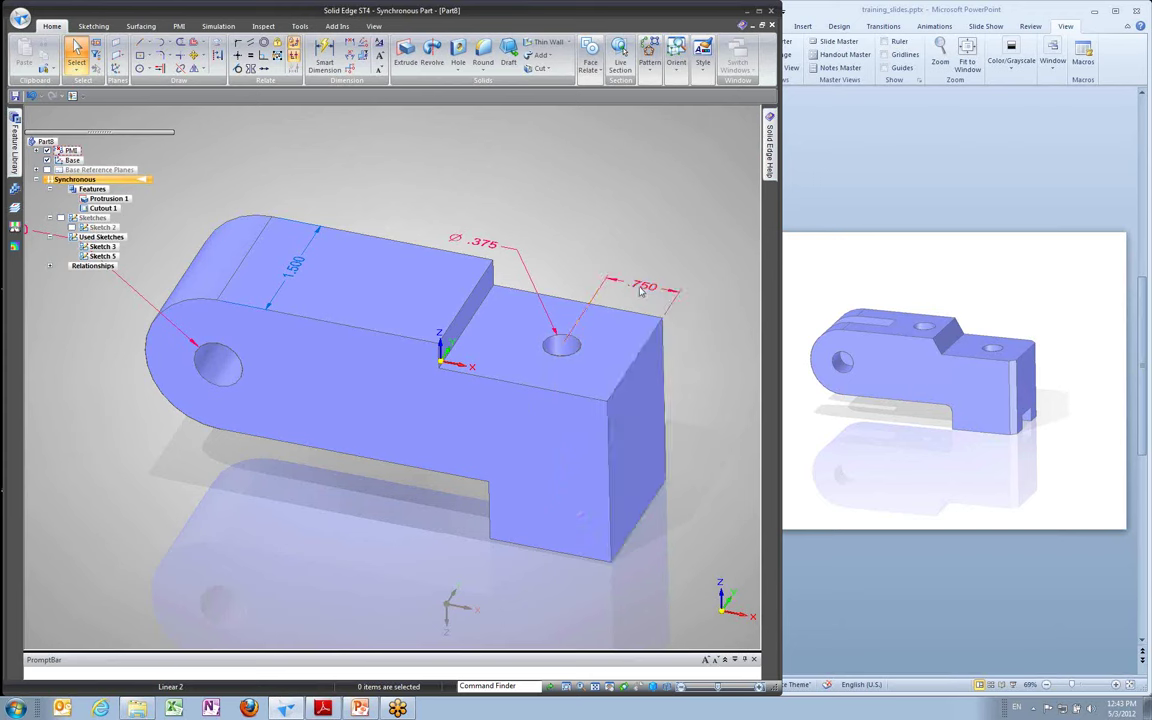
# Open the hole's edge distance for editing and try shifting the hole to about 0.638 in from the end face
pyautogui.click(638, 289)
pyautogui.moveTo(632, 307); pyautogui.dragTo(563, 192)
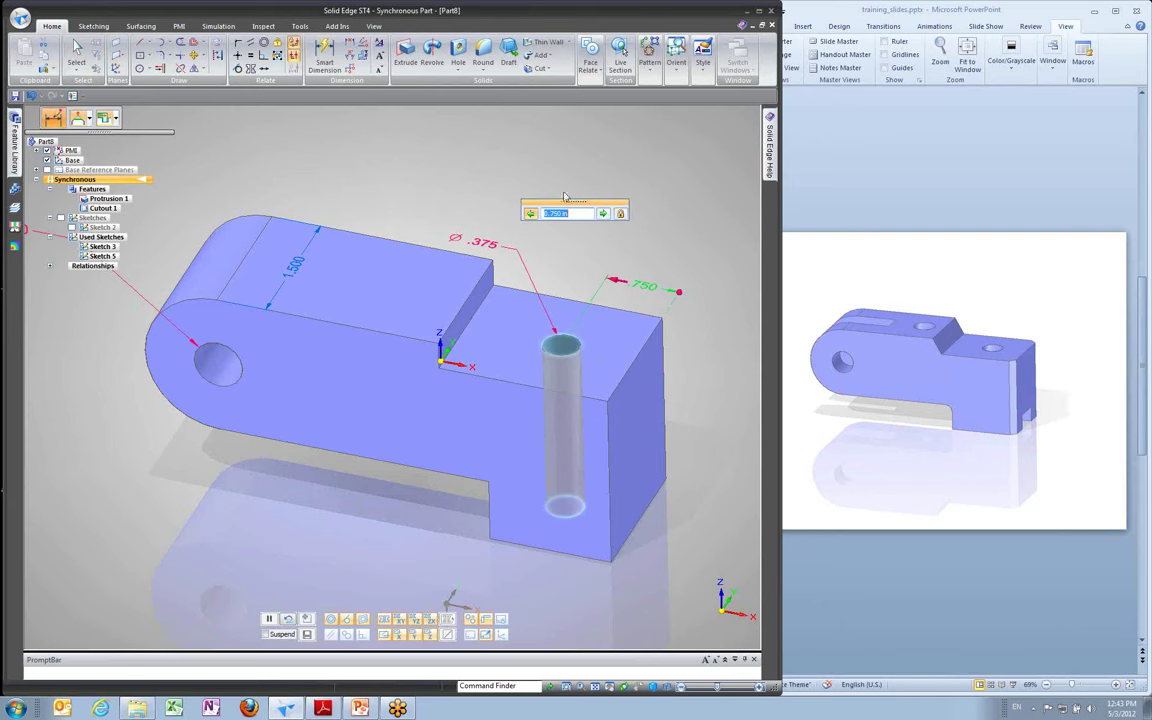
pyautogui.scroll(7, 557, 207)
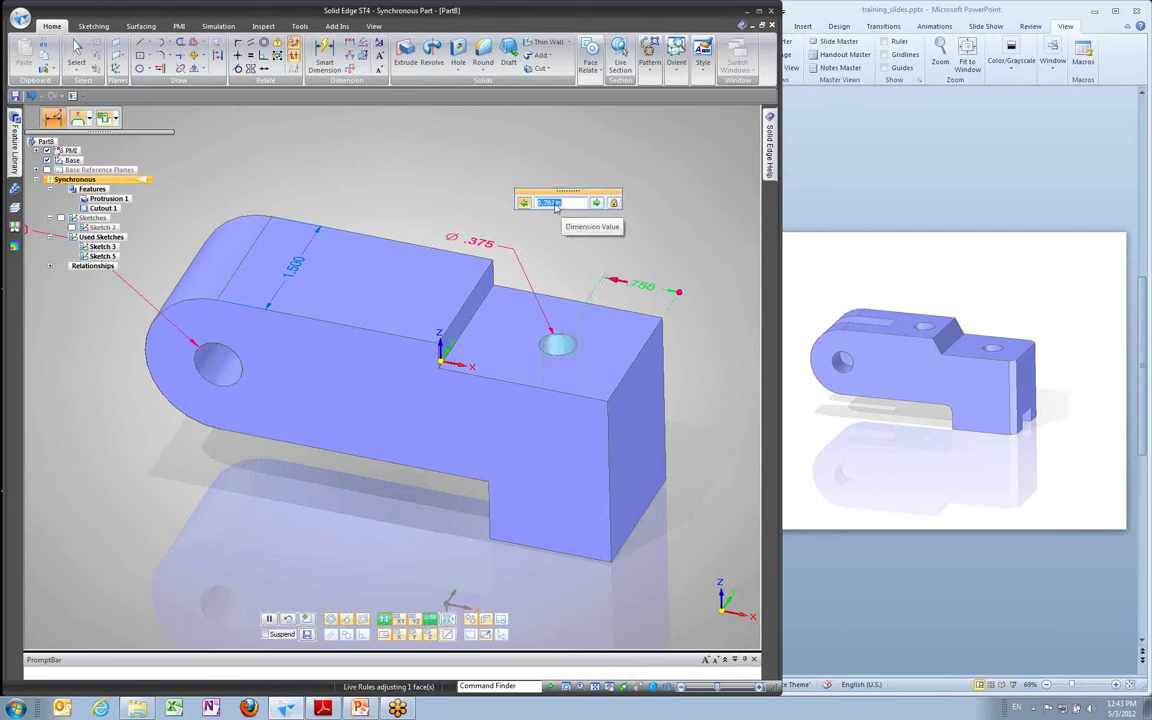
pyautogui.scroll(-10, 557, 205)
pyautogui.scroll(-6, 557, 205)
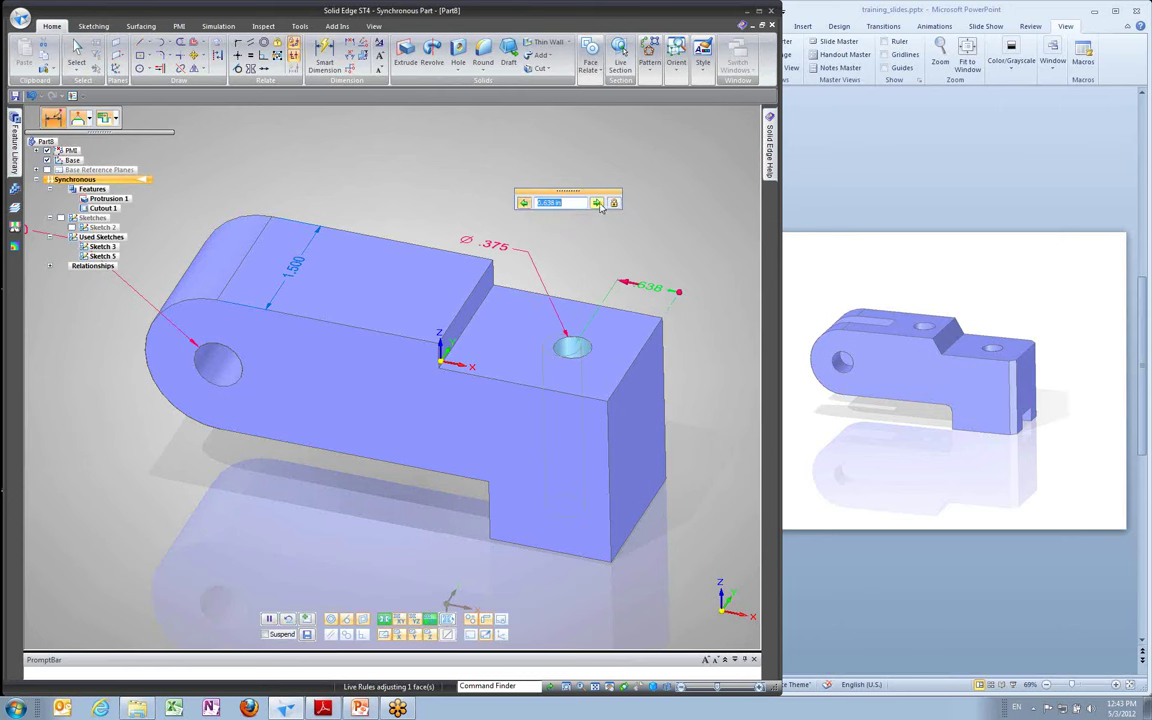
# Reverse the distance dimension's direction so the end face moves, and try varying that face's position
pyautogui.click(598, 203)
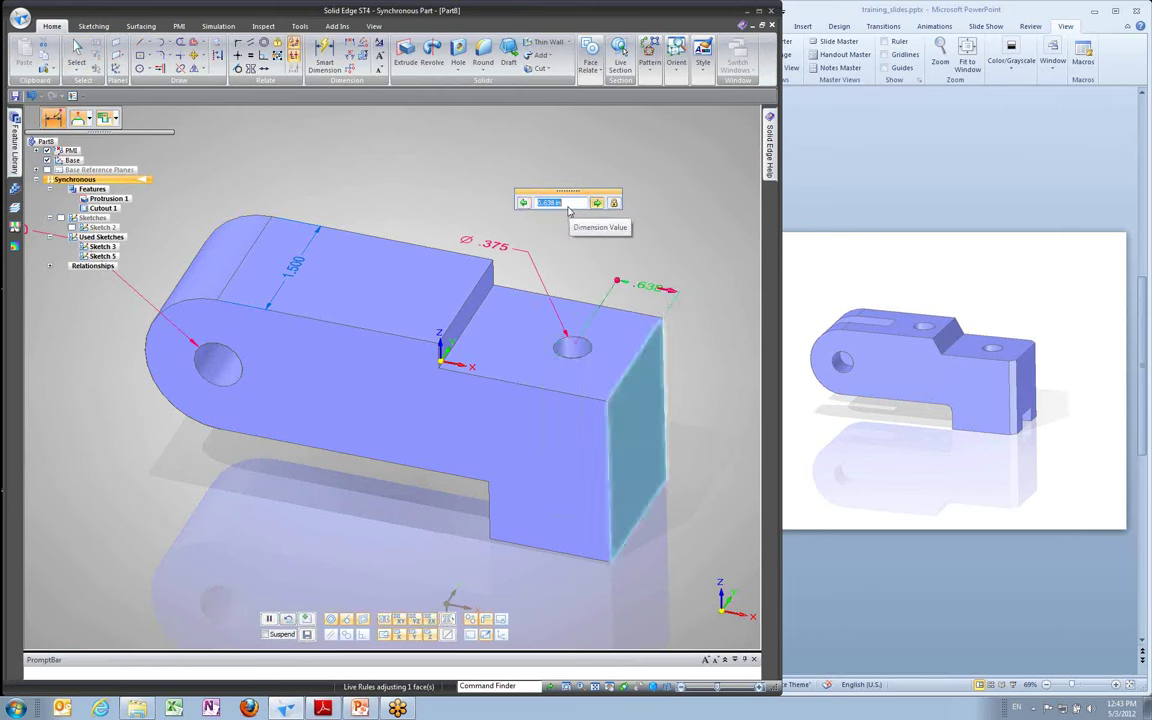
pyautogui.scroll(5, 572, 208)
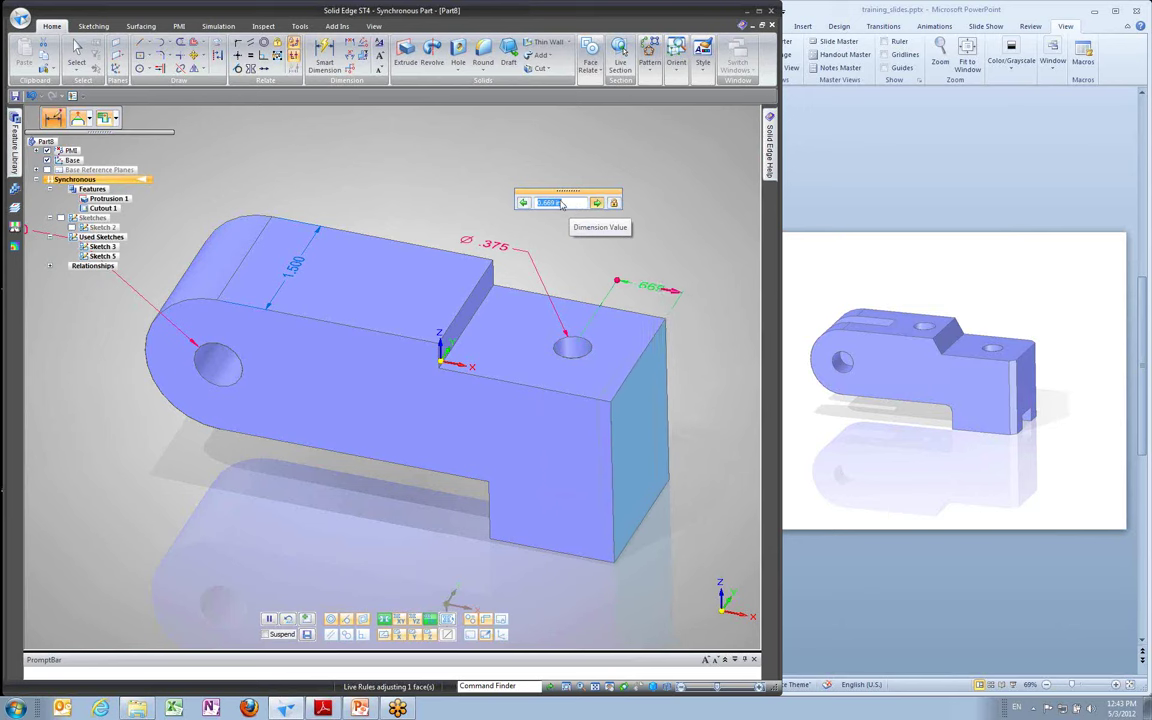
pyautogui.scroll(-3, 556, 207)
pyautogui.scroll(-5, 556, 207)
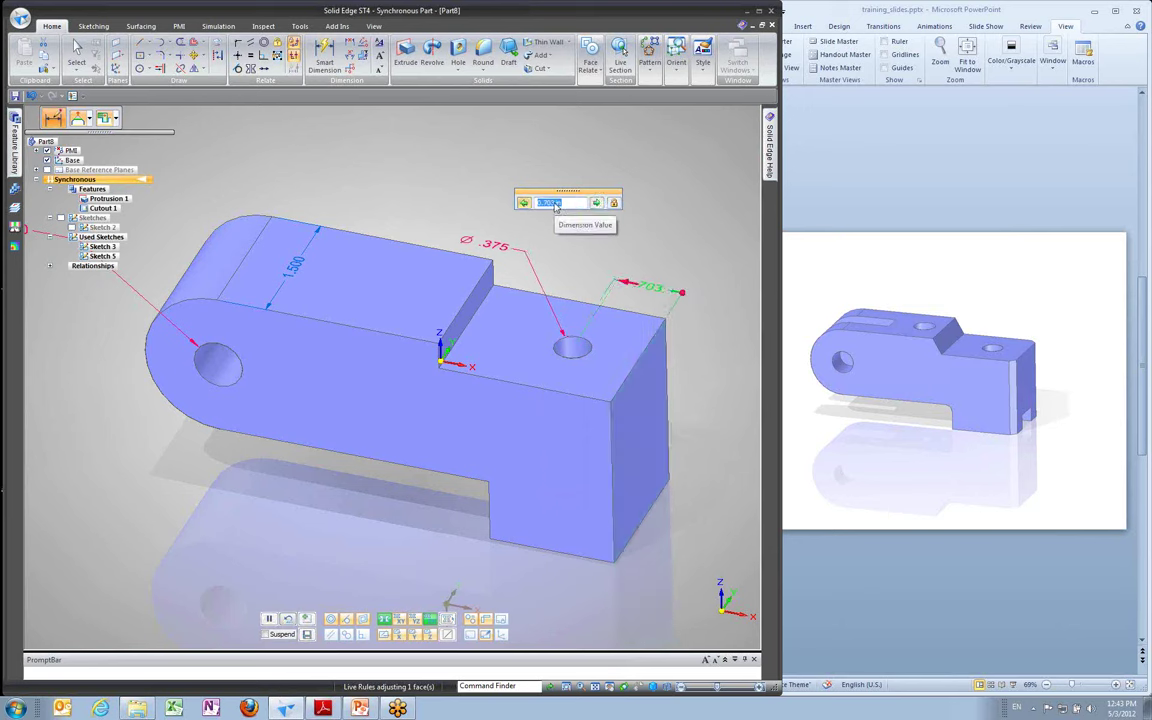
# Try further hole positions between about 0.569 and 0.703 in from the end face, with the hole as the moving side
pyautogui.scroll(10, 556, 206)
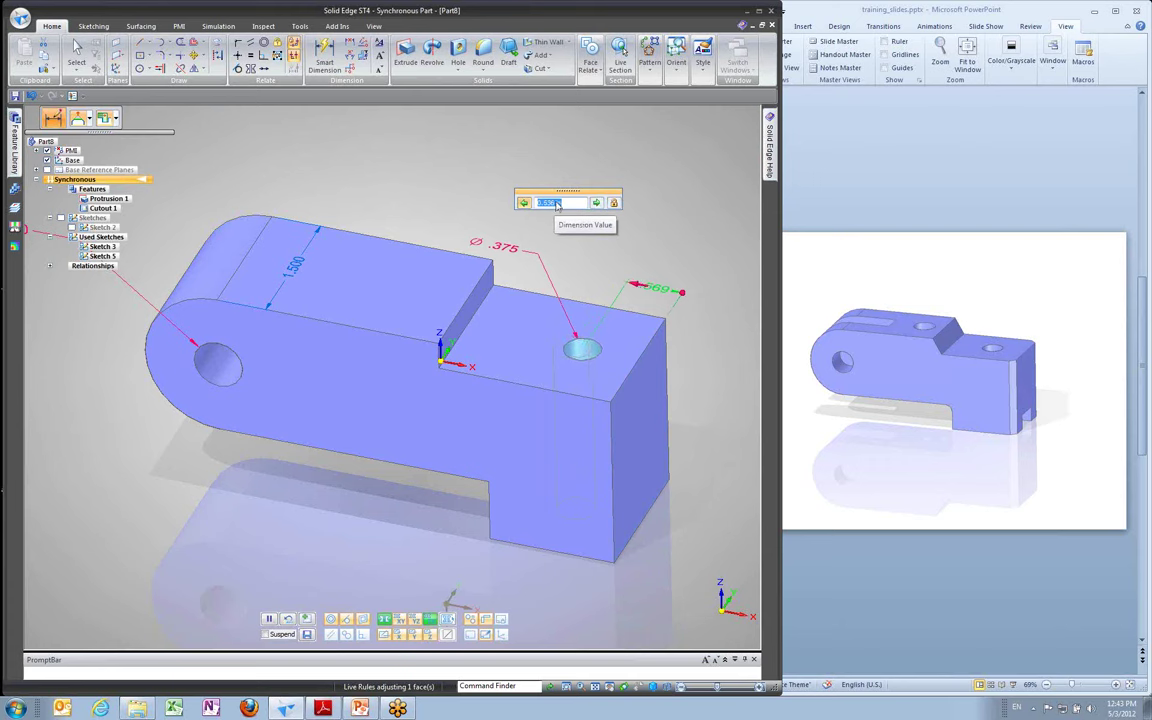
pyautogui.scroll(-9, 562, 205)
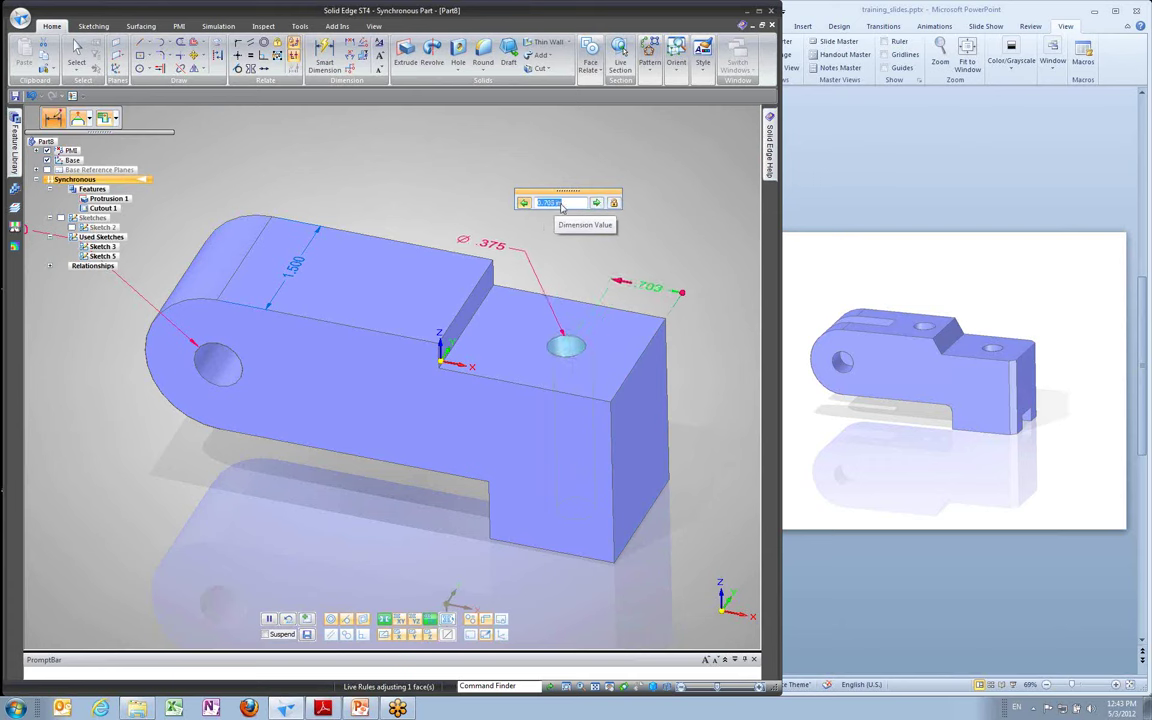
pyautogui.scroll(1, 569, 205)
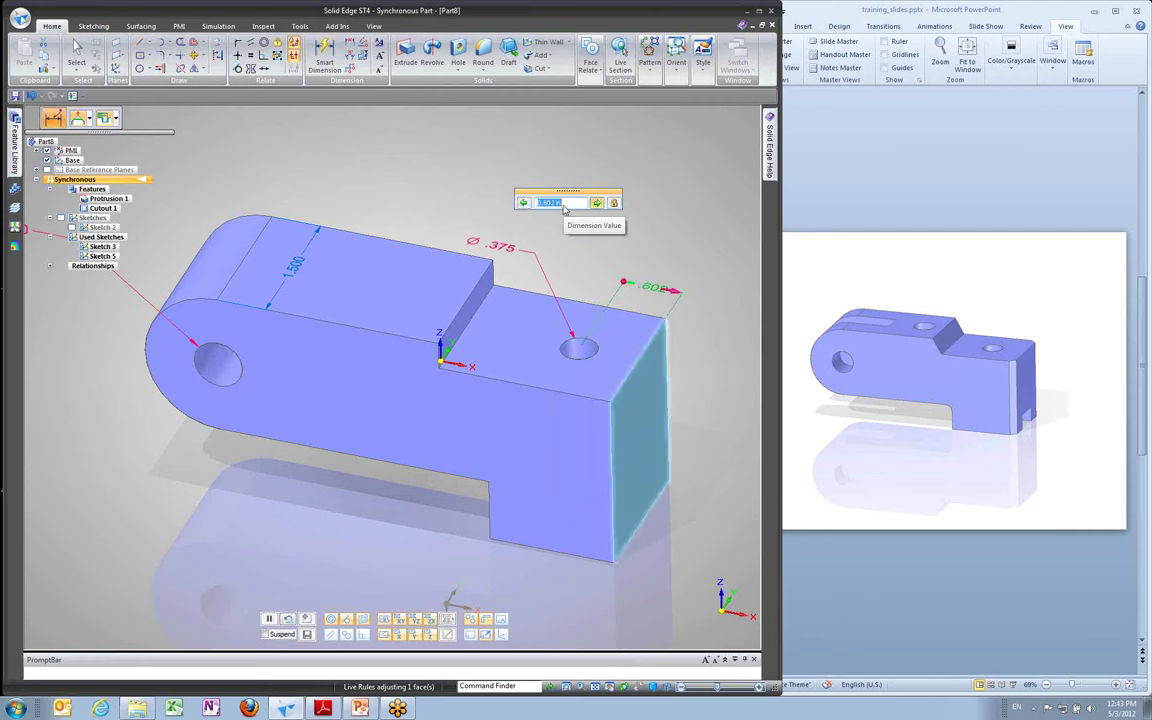
pyautogui.click(524, 203)
pyautogui.scroll(3, 559, 209)
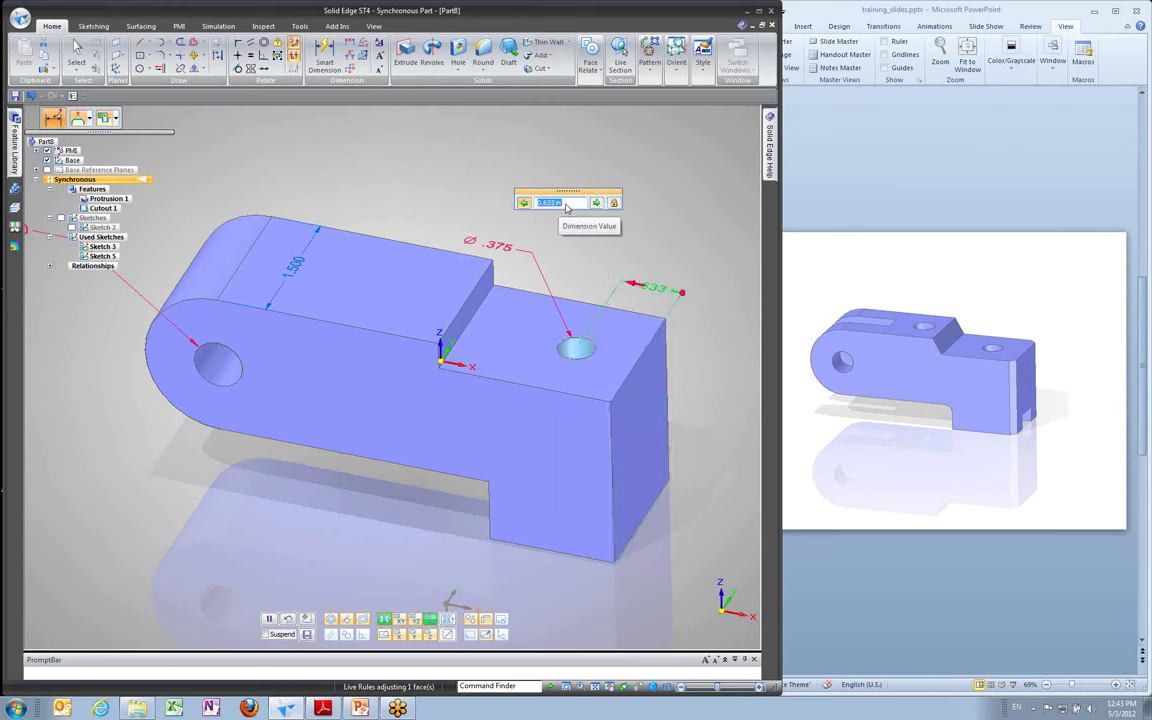
# Make the end face the moving side, try it about 0.94 in from the hole, and set the distance to 0.75 in
pyautogui.click(596, 204)
pyautogui.scroll(5, 573, 209)
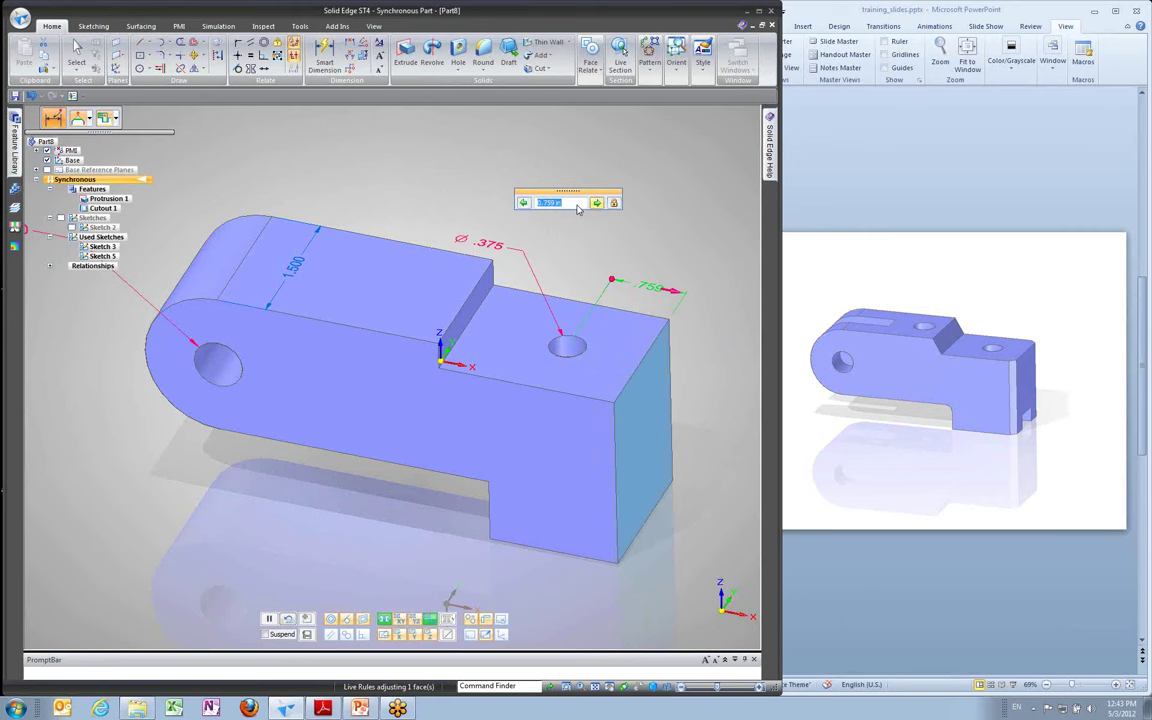
pyautogui.scroll(1, 574, 211)
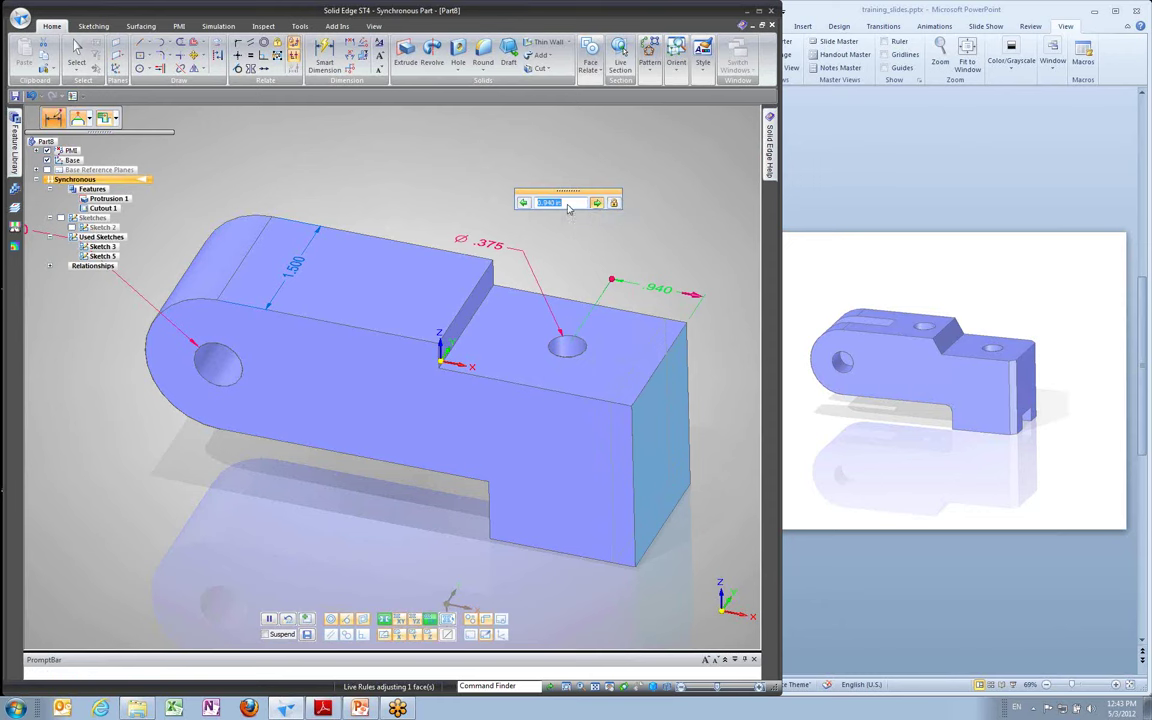
pyautogui.write('.75')
pyautogui.press('Return')
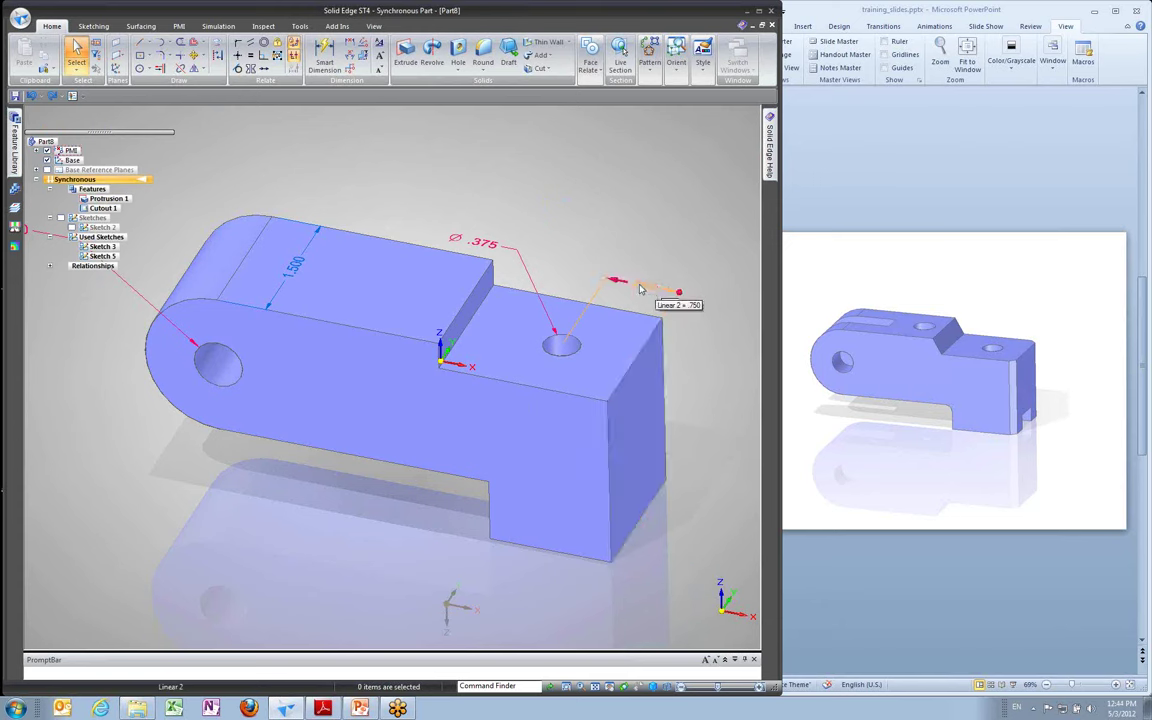
# Set the distance between the 0.375 in hole and the end face to 0.8 in
pyautogui.click(643, 286)
pyautogui.write('1')
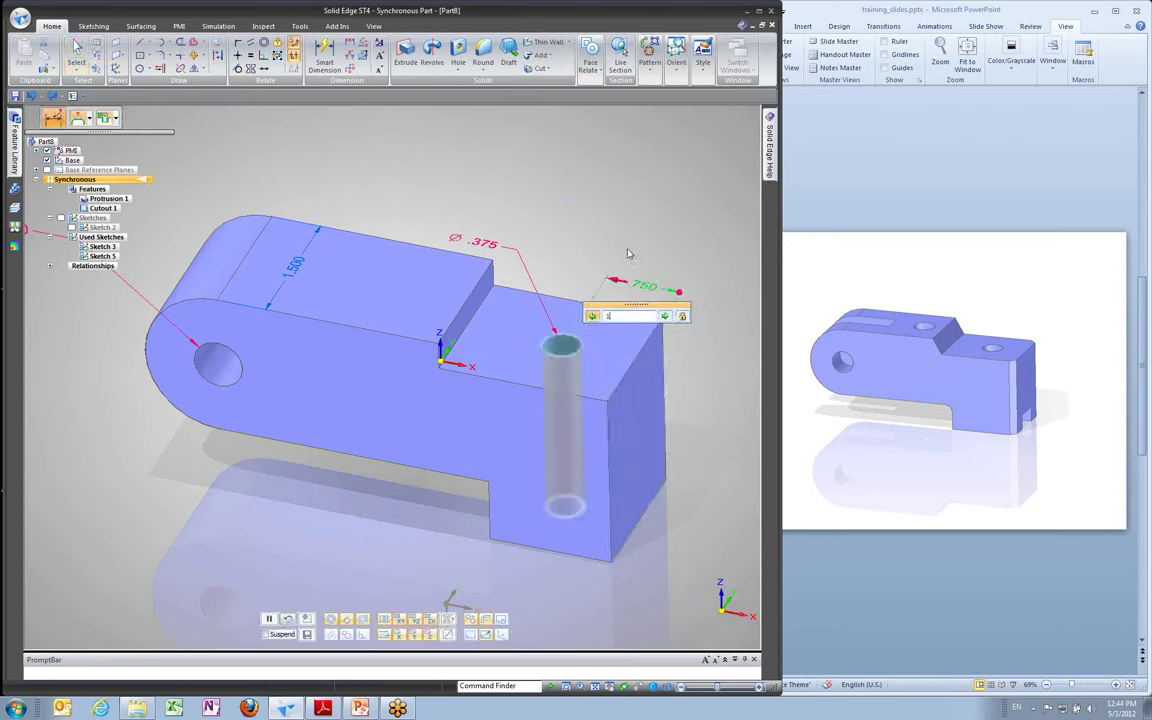
pyautogui.press('BackSpace')
pyautogui.write('.8')
pyautogui.press('Return')
pyautogui.press('Escape')
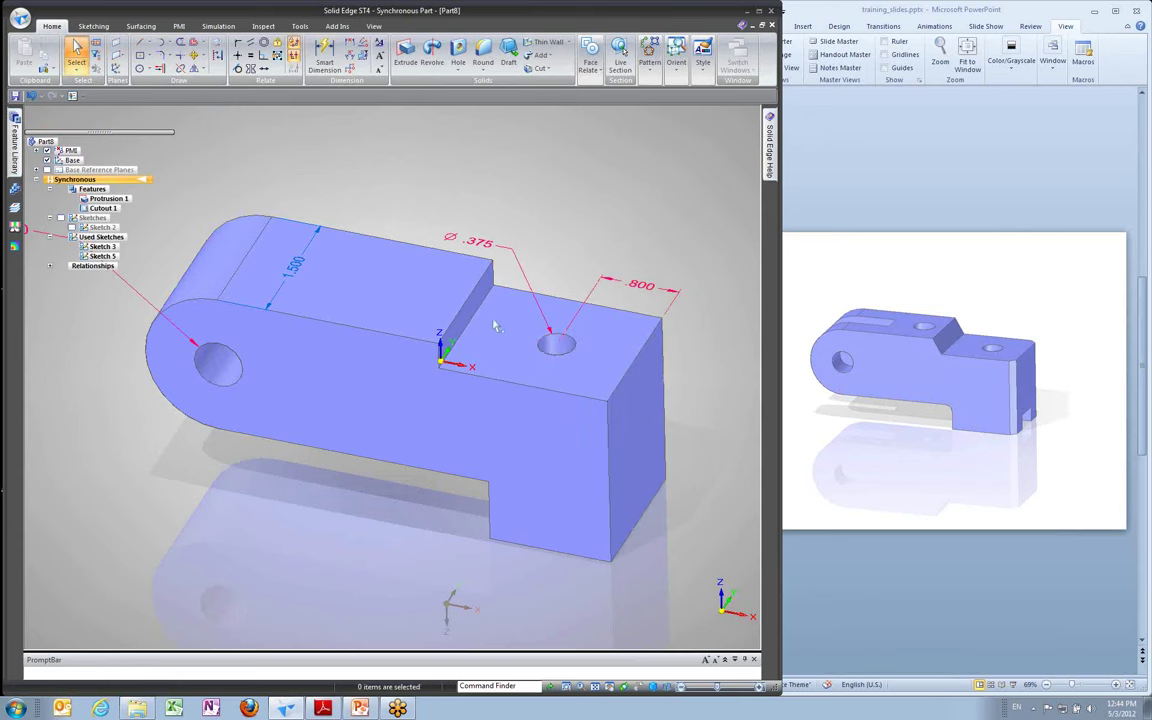
# Try moving the block's end face outward with the hole's edge distance still locked, and cancel the move
pyautogui.moveTo(695, 256); pyautogui.dragTo(670, 322, button='middle')
pyautogui.moveTo(678, 438); pyautogui.dragTo(590, 425, button='middle')
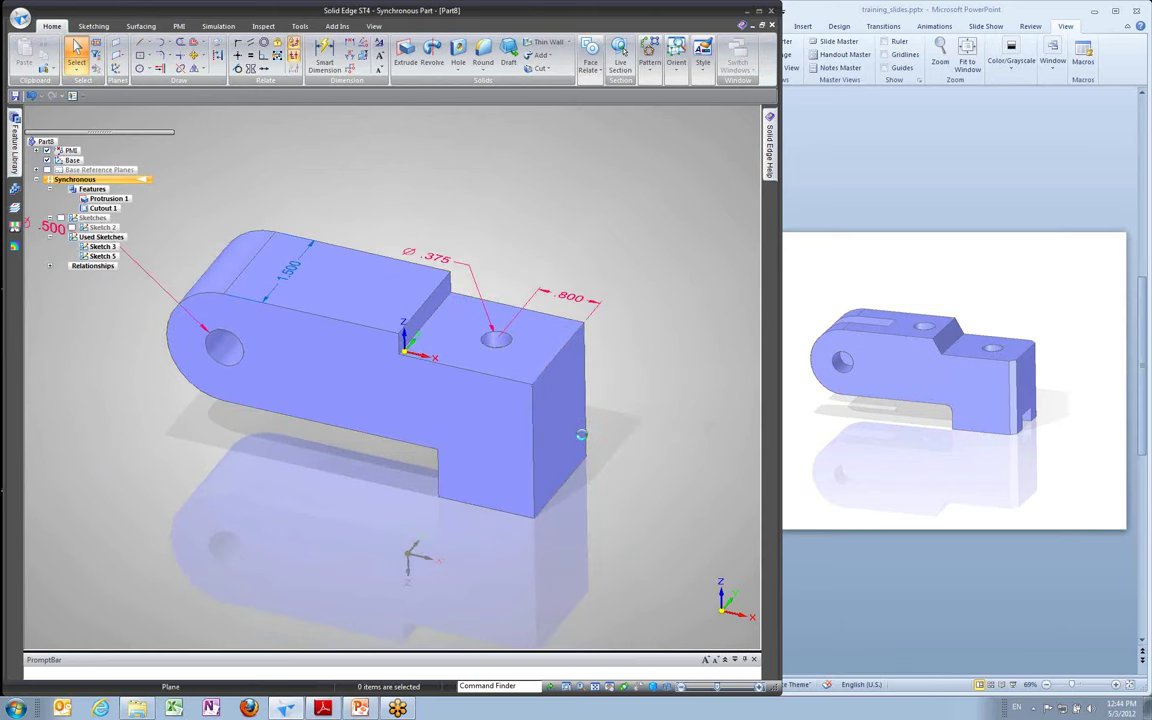
pyautogui.click(570, 422)
pyautogui.click(612, 446)
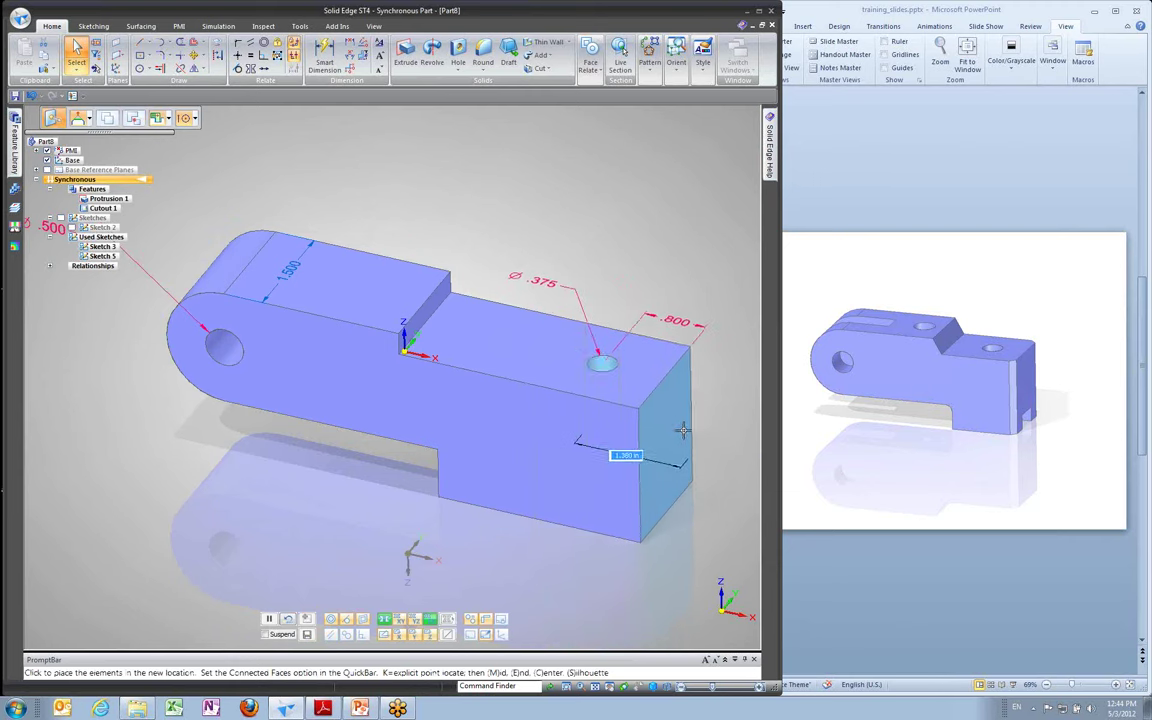
pyautogui.click(655, 421)
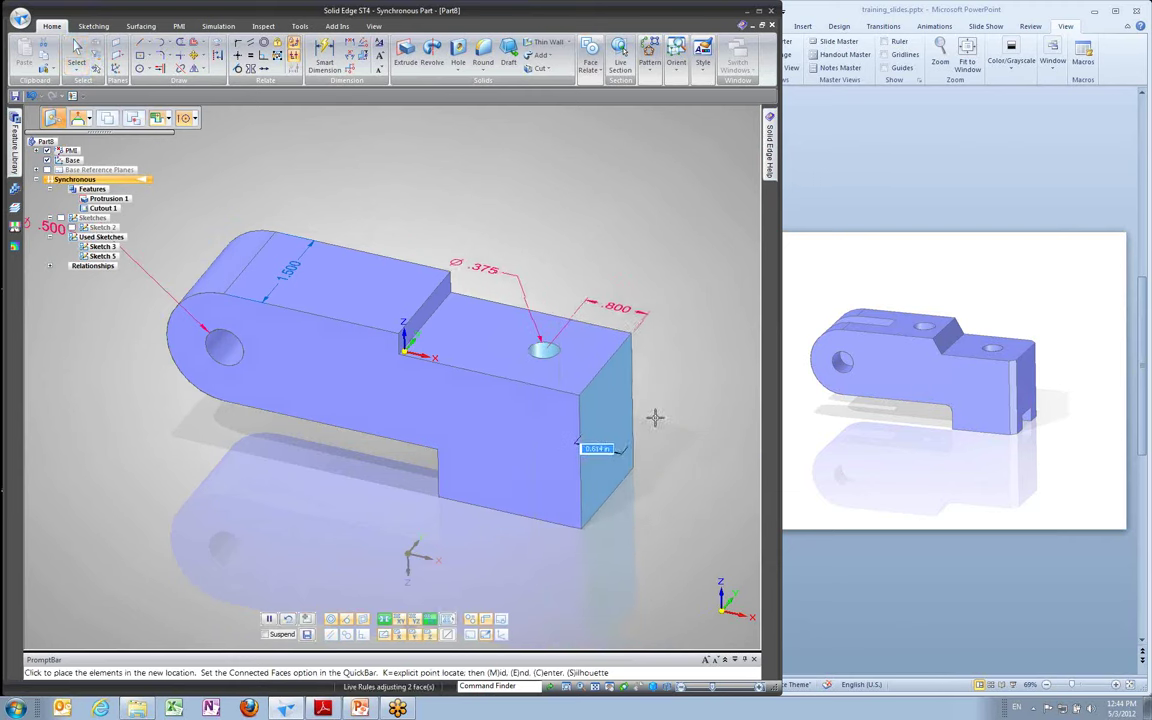
pyautogui.press('Escape')
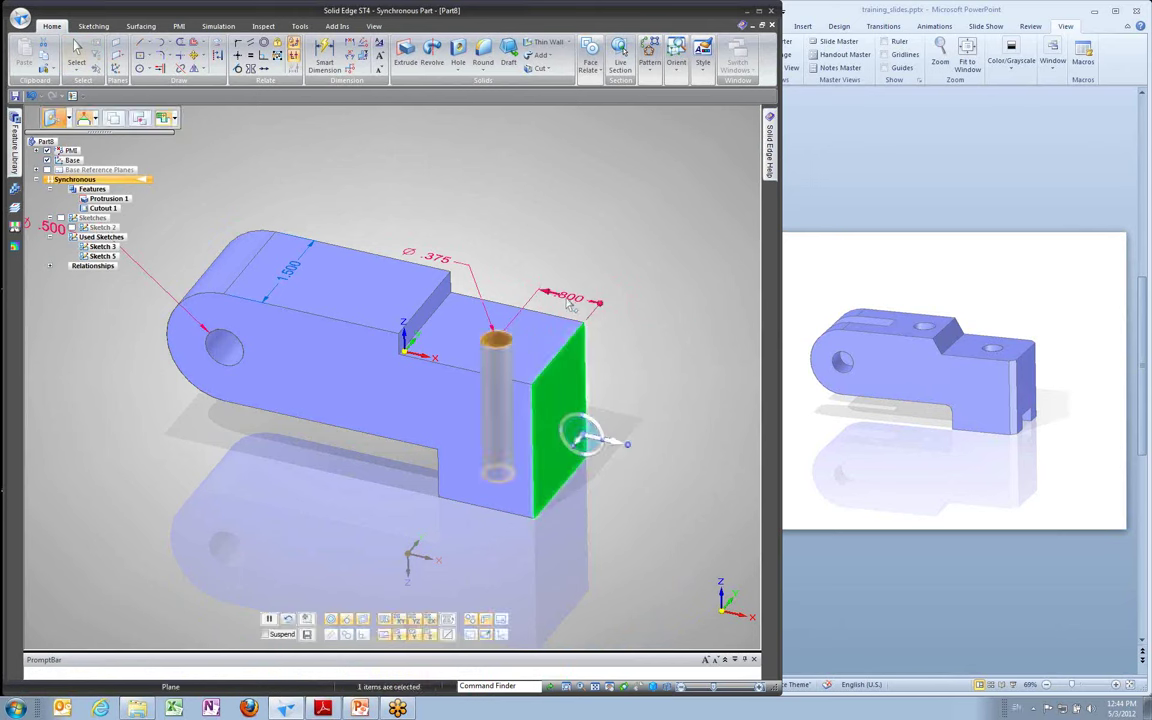
# Unlock the hole's edge distance dimension and try moving the end face outward independently of the hole
pyautogui.click(572, 300)
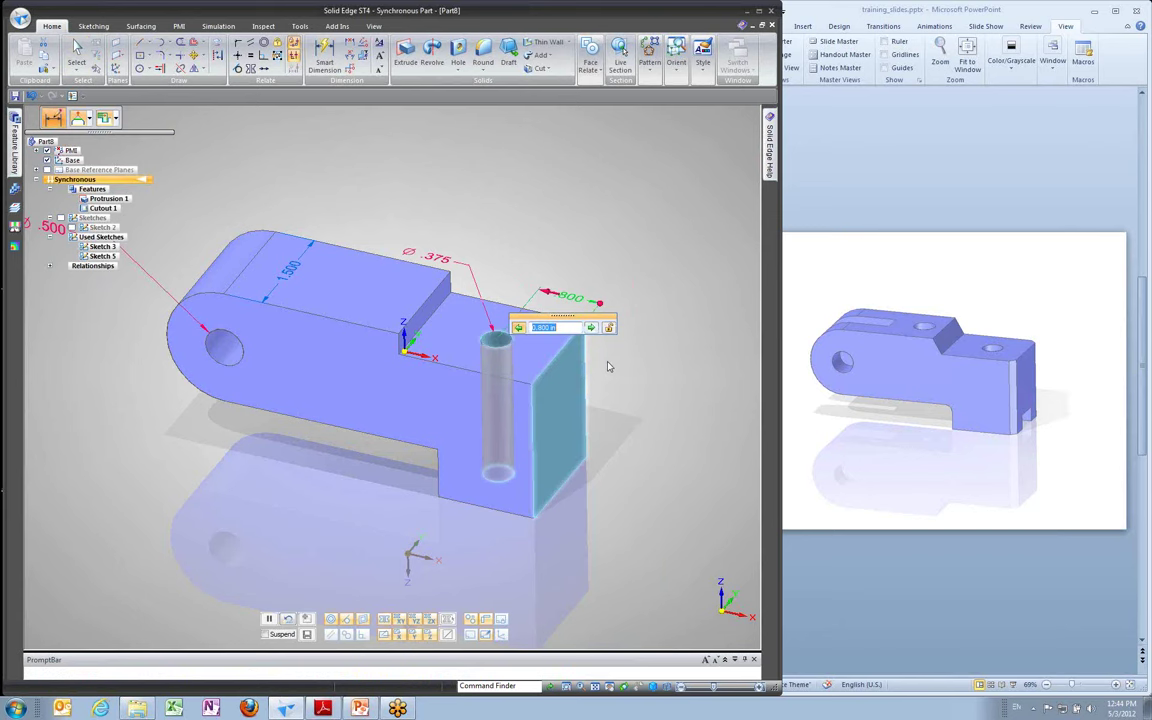
pyautogui.press('Return')
pyautogui.click(572, 368)
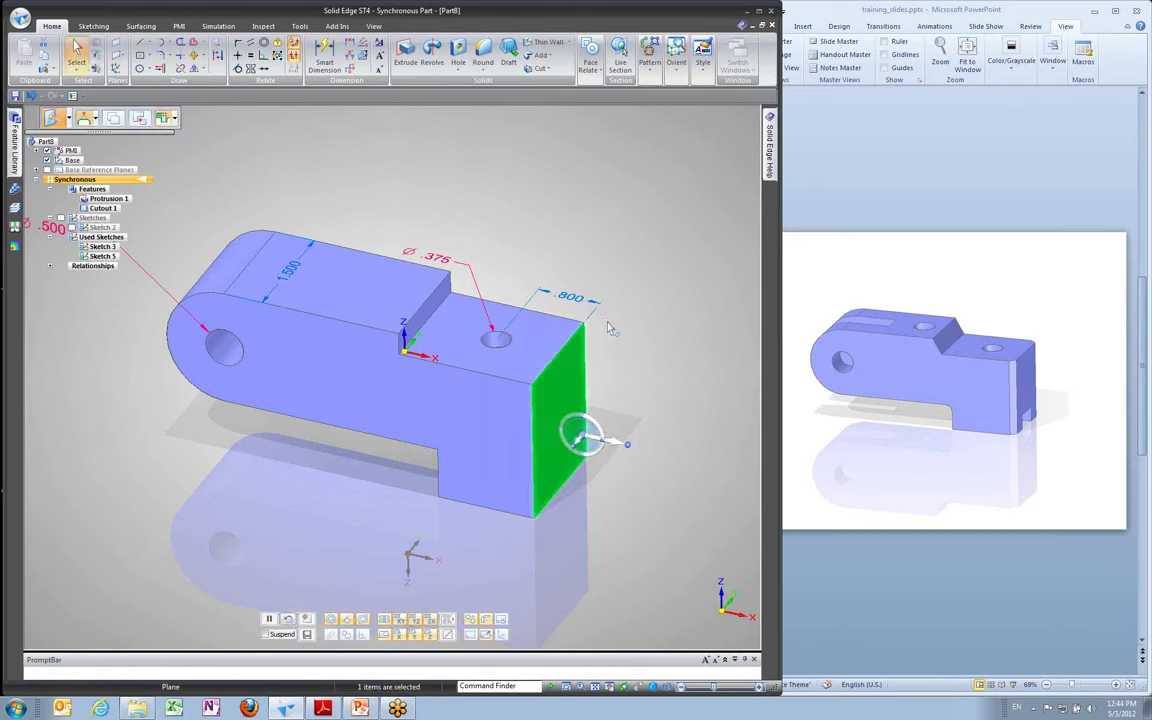
pyautogui.click(617, 446)
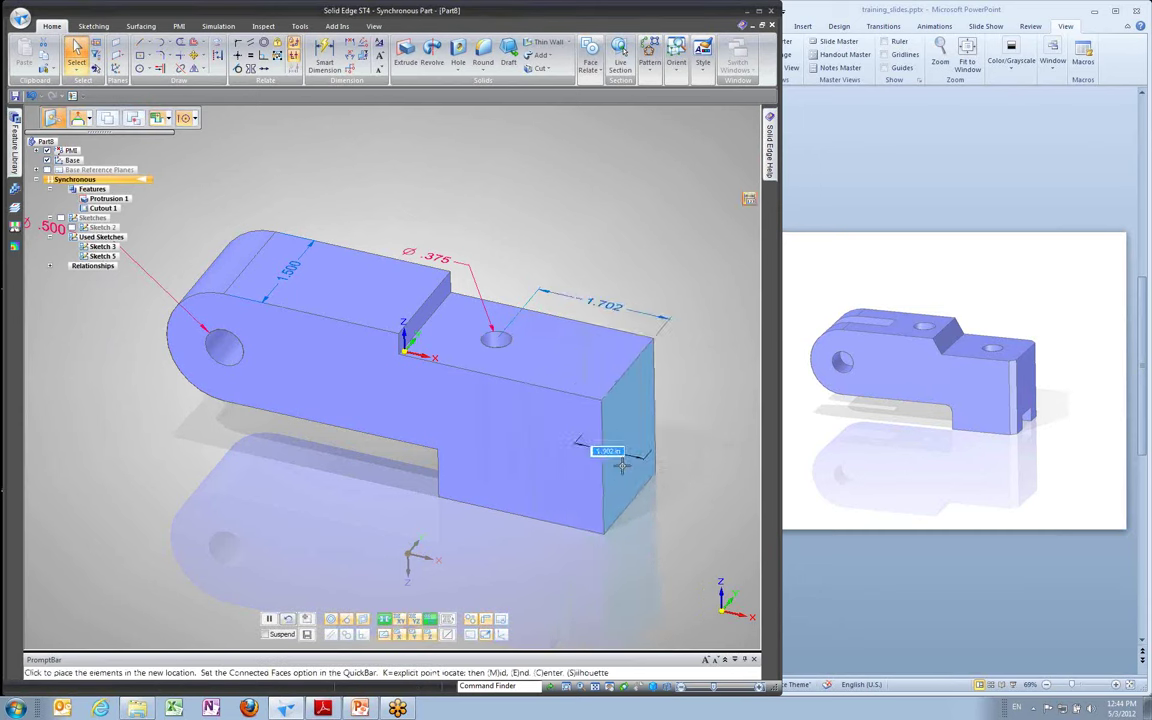
pyautogui.press('Escape')
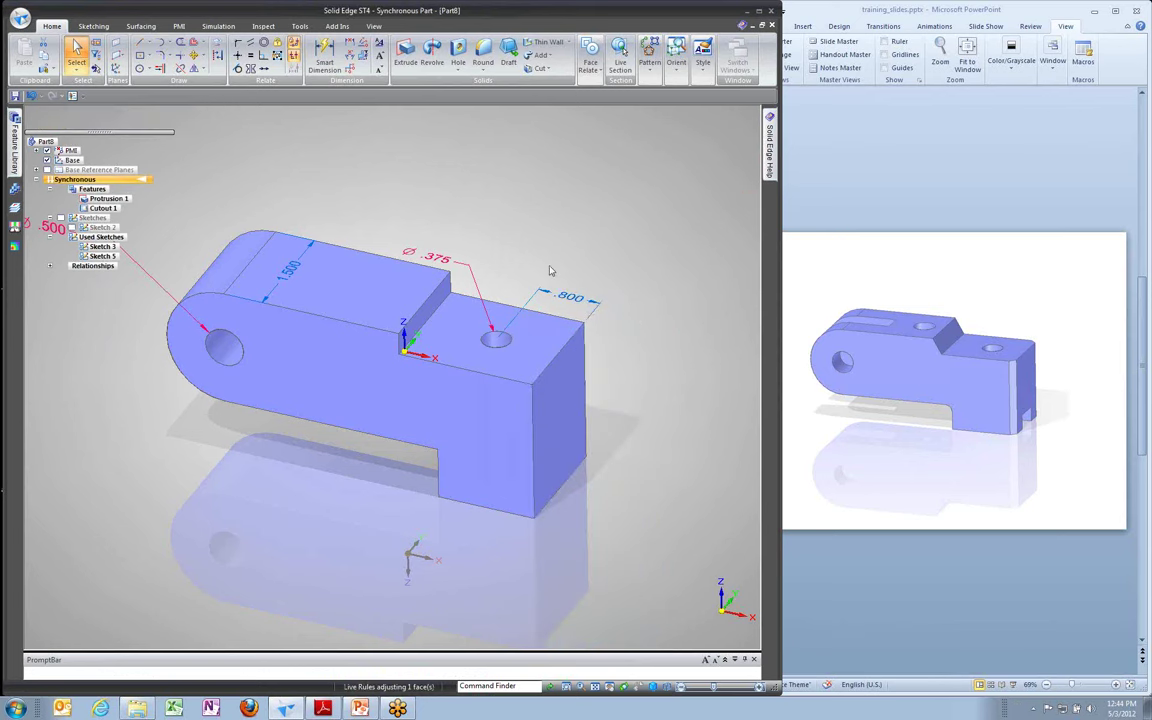
pyautogui.click(578, 437)
pyautogui.click(553, 273)
# Sketch an open three-line slot profile, about 0.75 in wide, on the raised top face, with its open side extending past the rounded end
pyautogui.moveTo(578, 249); pyautogui.dragTo(455, 194, button='middle')
pyautogui.moveTo(357, 144); pyautogui.dragTo(700, 275, button='middle')
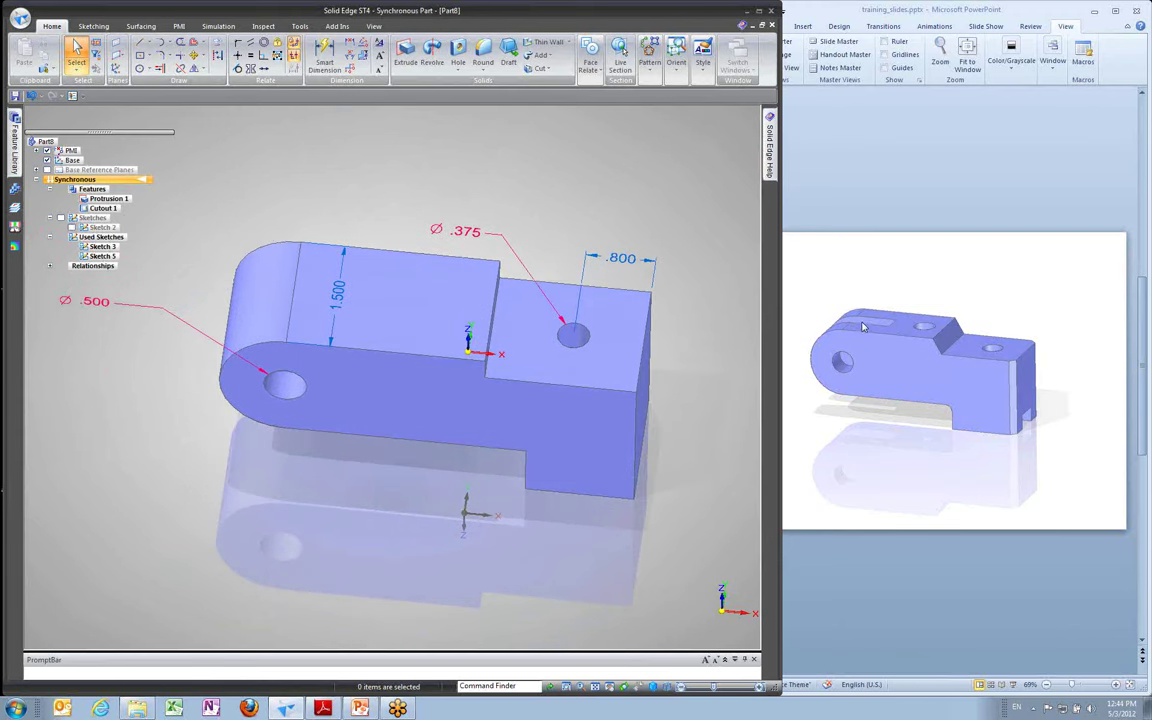
pyautogui.click(142, 43)
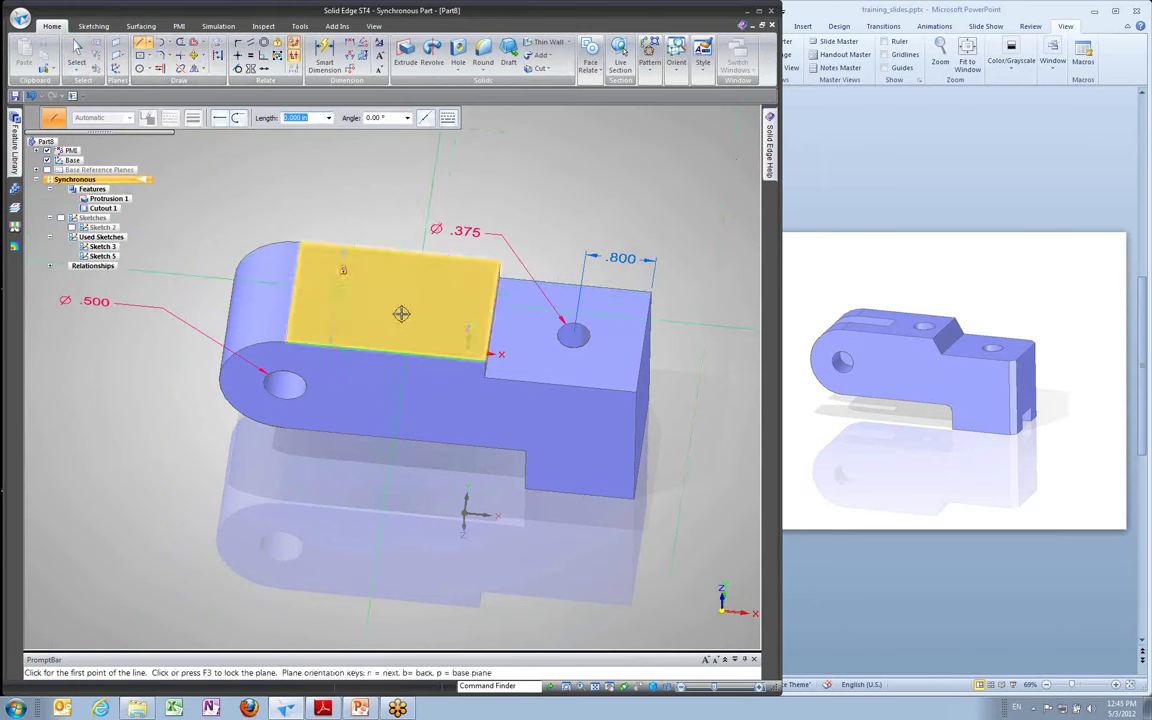
pyautogui.press('F3')
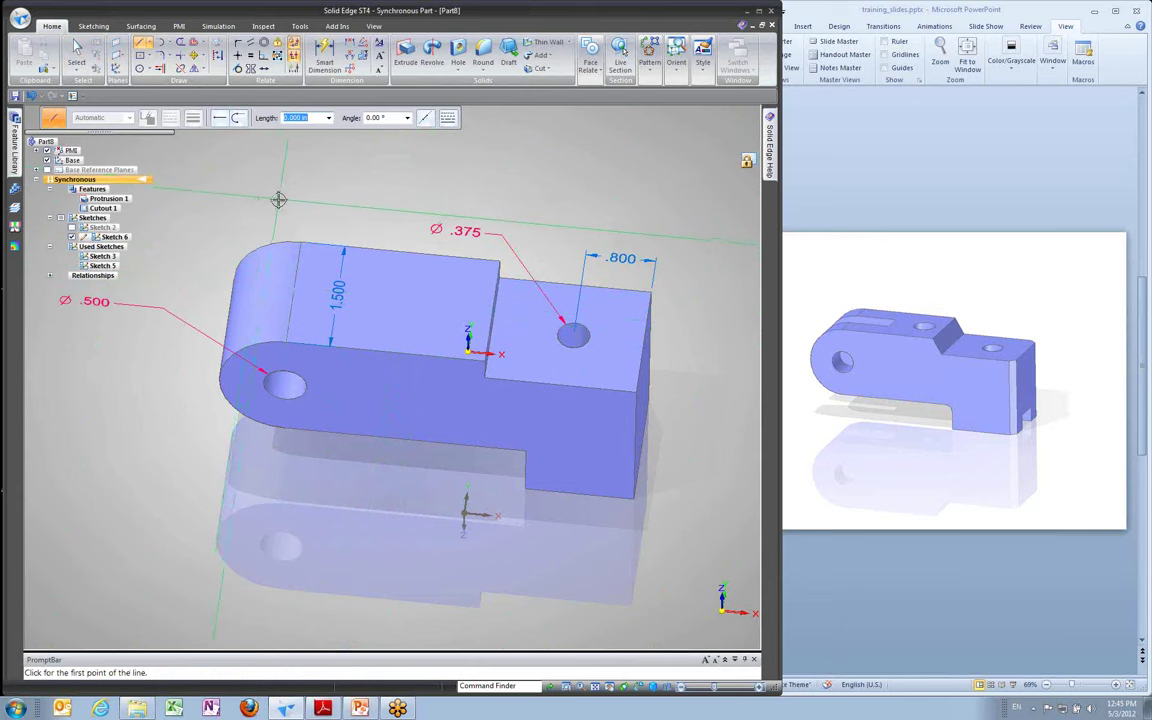
pyautogui.hotkey('ctrl', 'h')
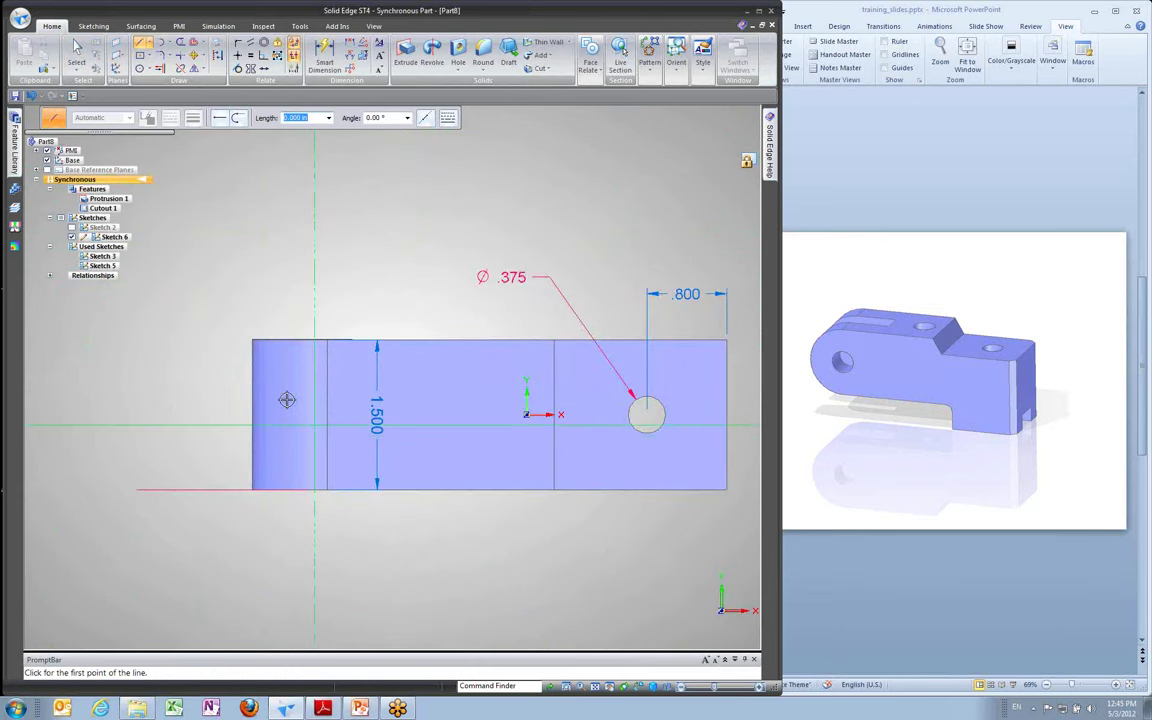
pyautogui.click(208, 383)
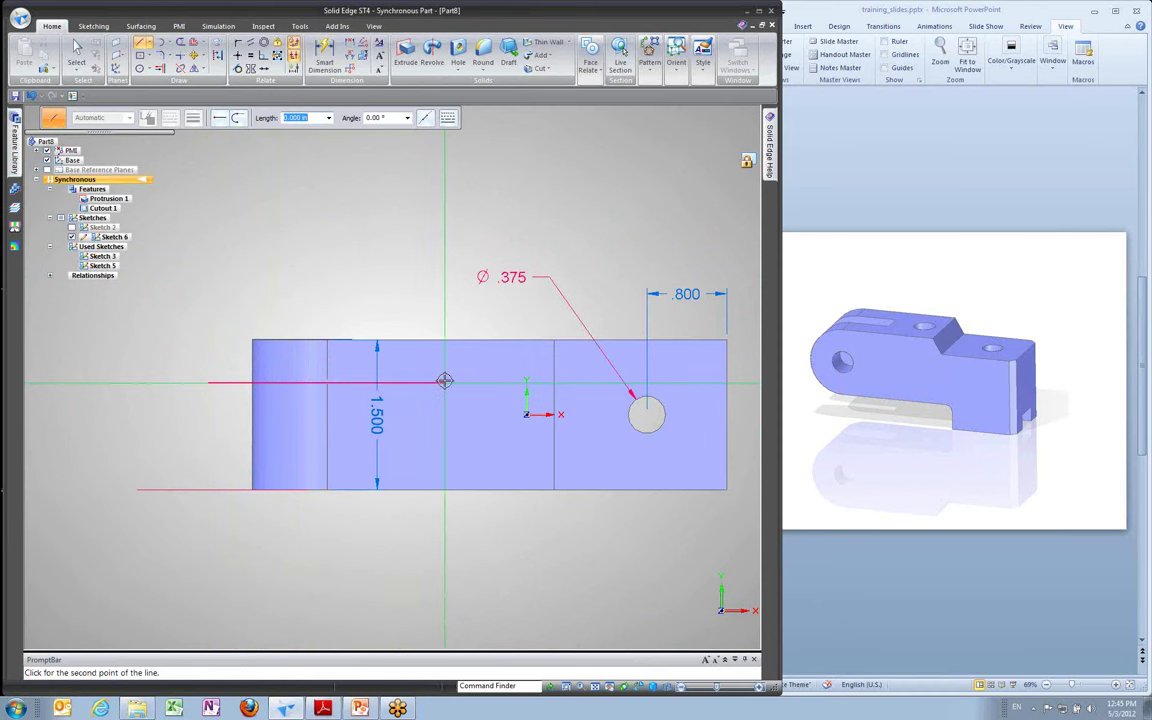
pyautogui.click(454, 421)
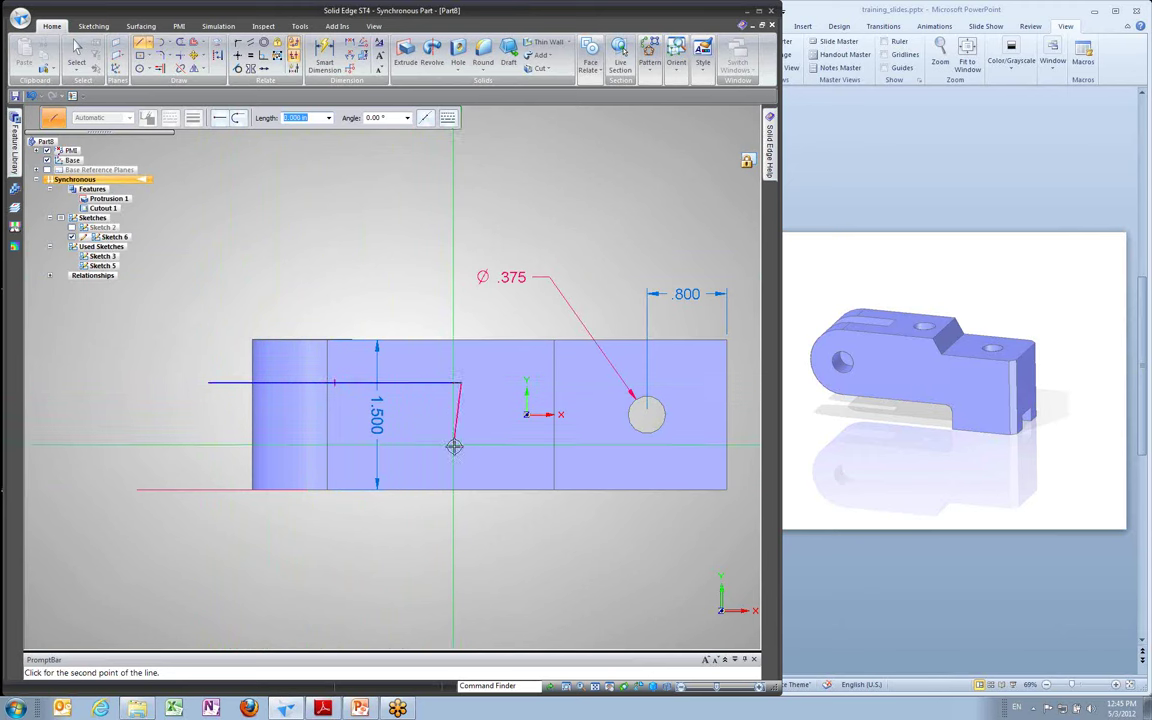
pyautogui.click(438, 456)
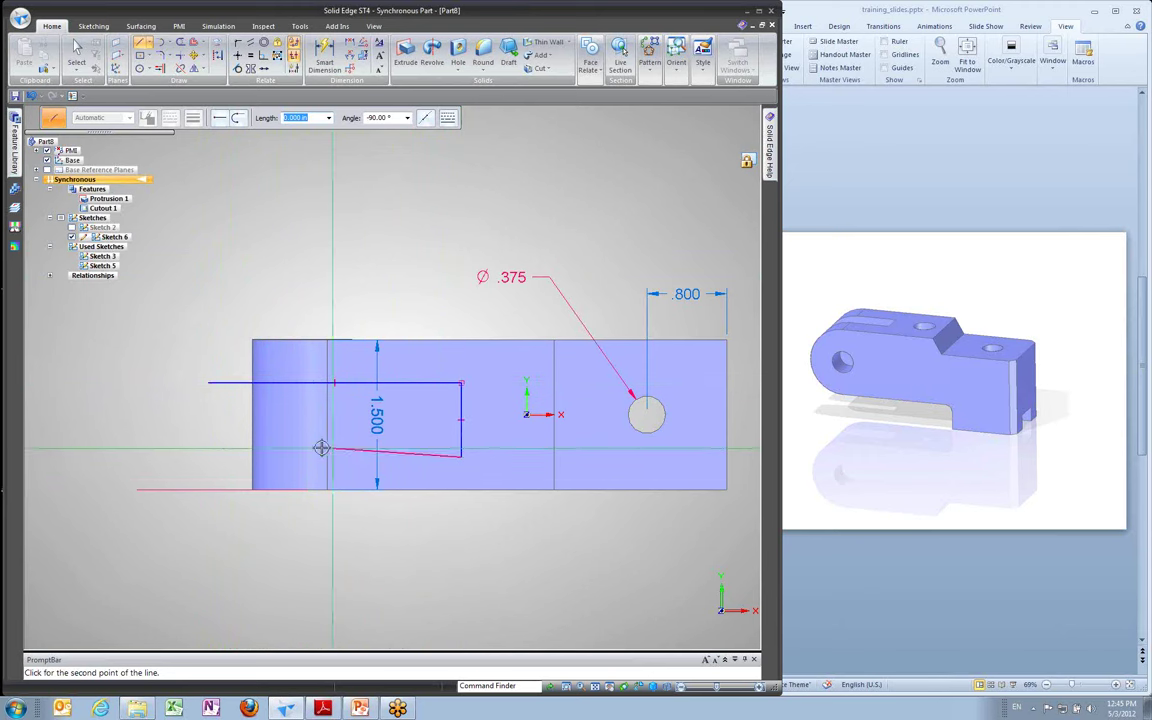
pyautogui.click(210, 457)
pyautogui.rightClick(326, 381)
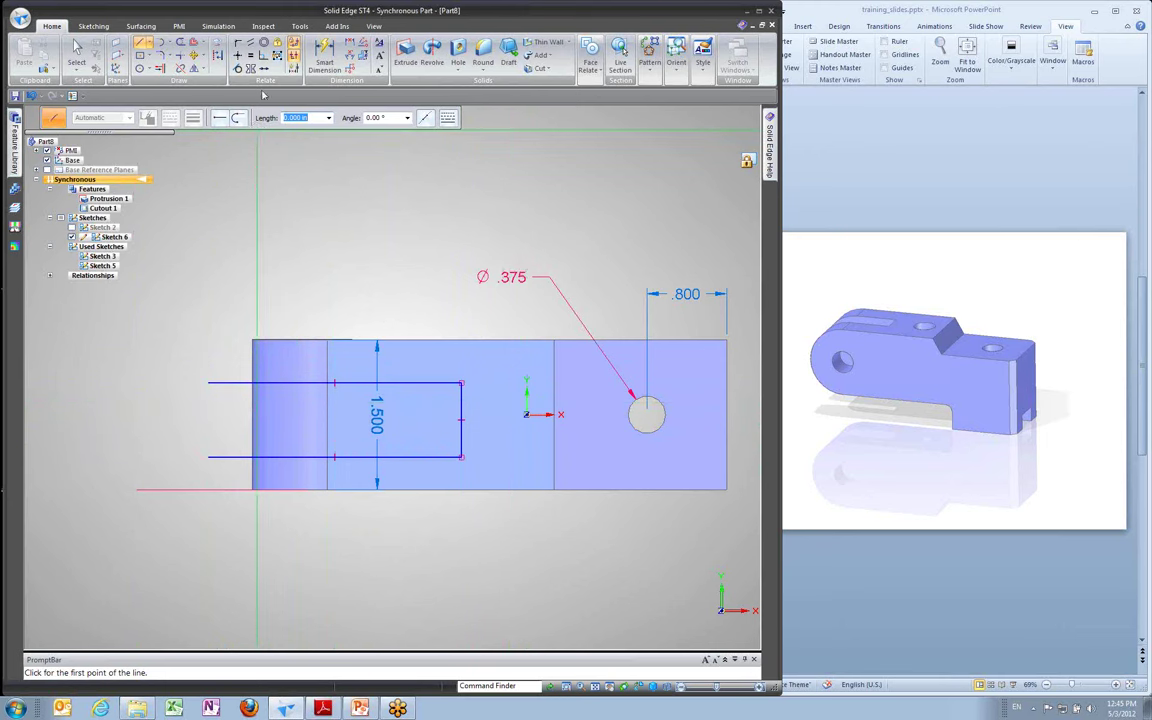
# Try a Horizontal/Vertical relation between the midpoint of the slot profile's closed end line and the origin, and undo it
pyautogui.click(237, 55)
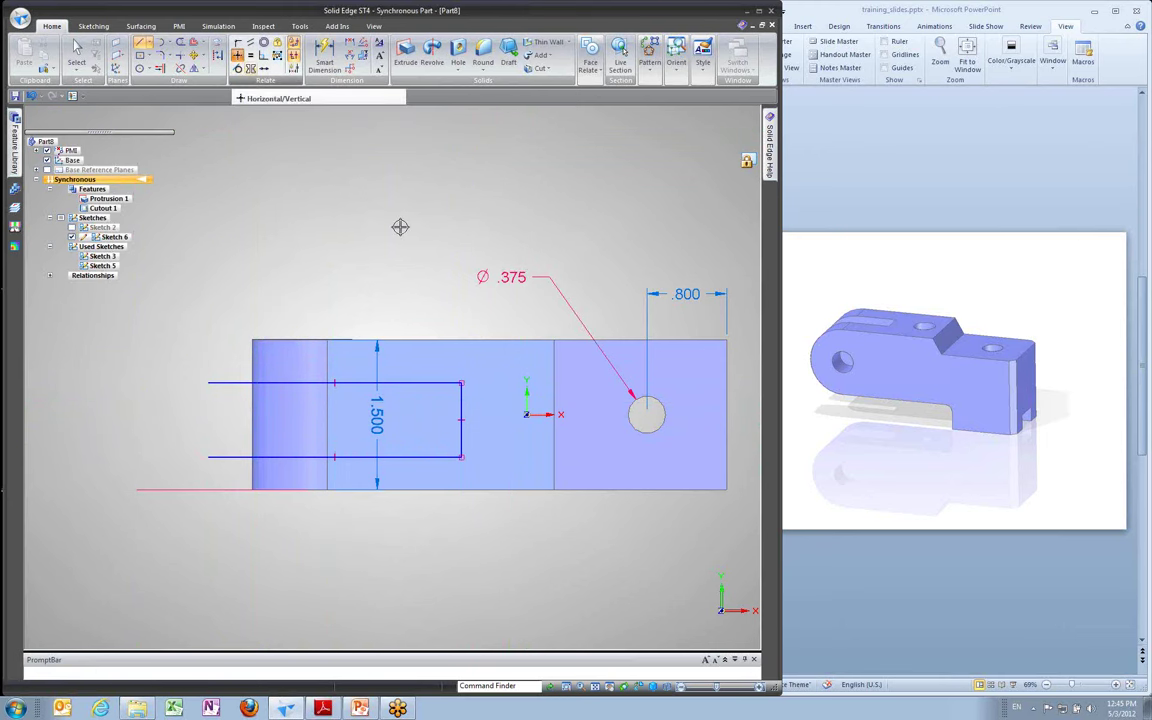
pyautogui.click(462, 419)
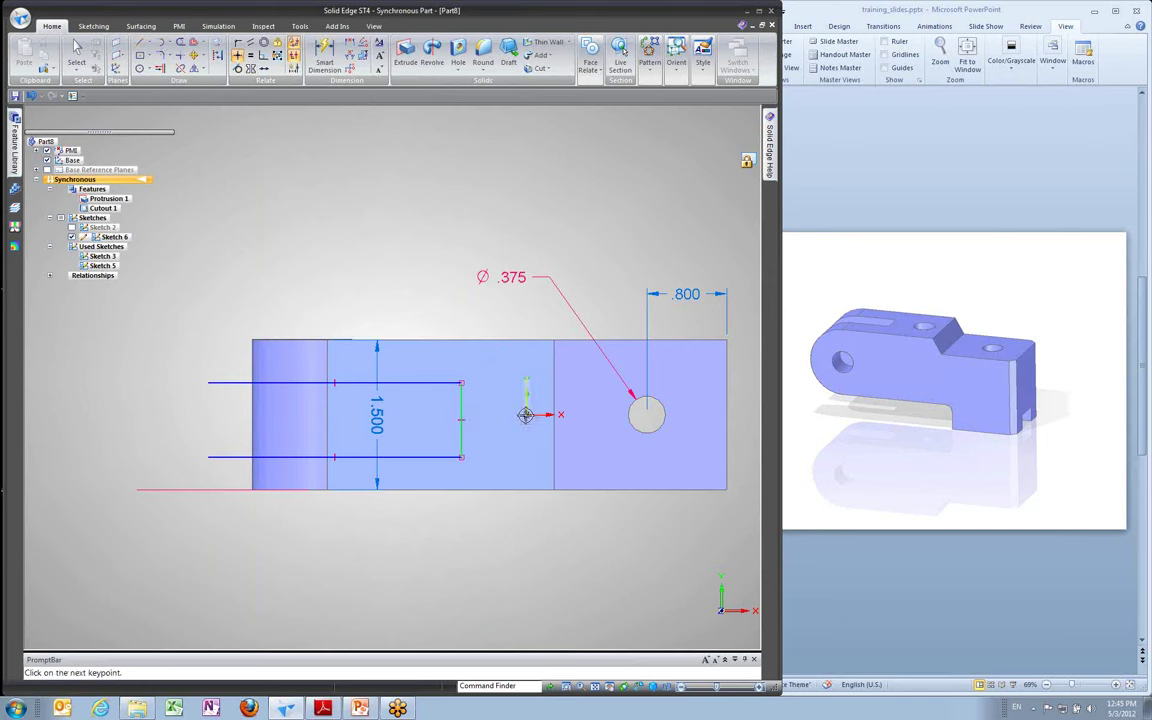
pyautogui.click(526, 414)
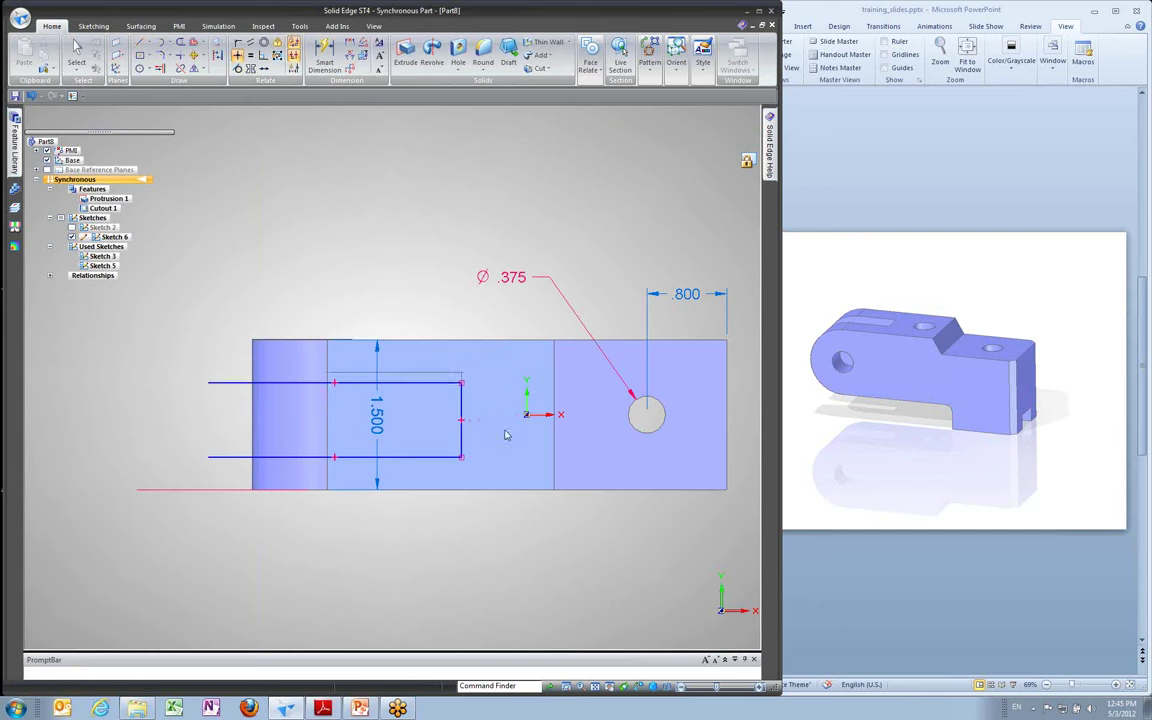
pyautogui.hotkey('ctrl', 'z')
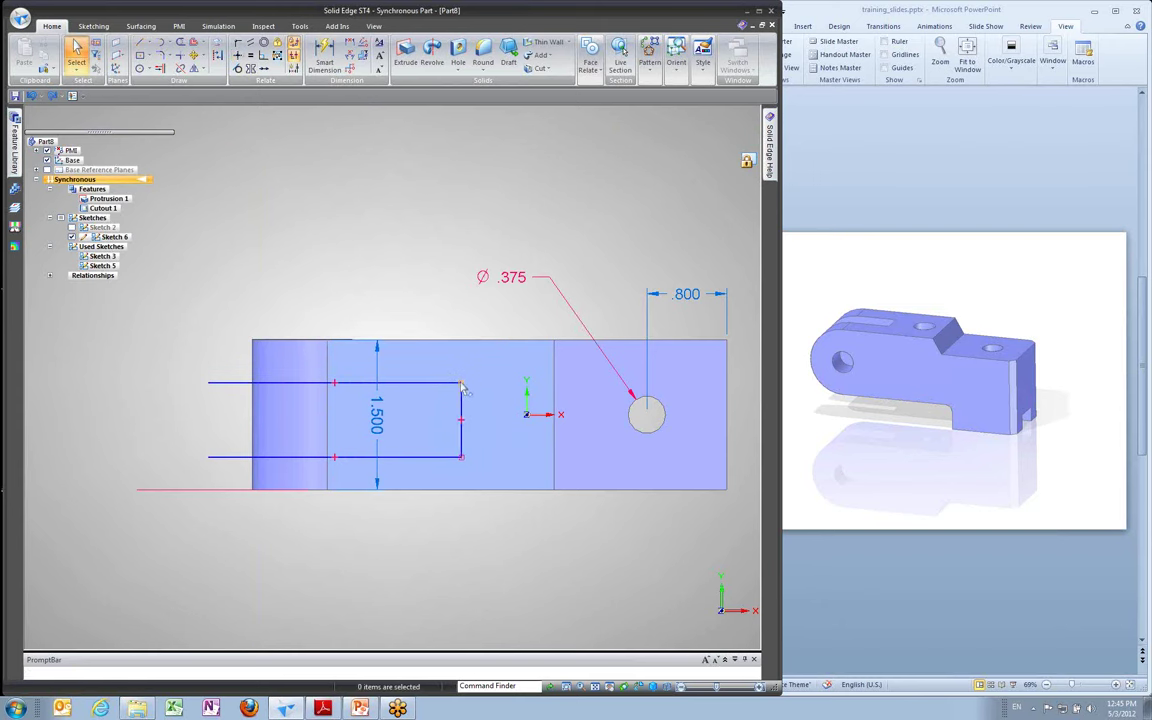
# Narrow the slot profile to about 0.565 in and move its closed end line closer to the origin
pyautogui.click(462, 400)
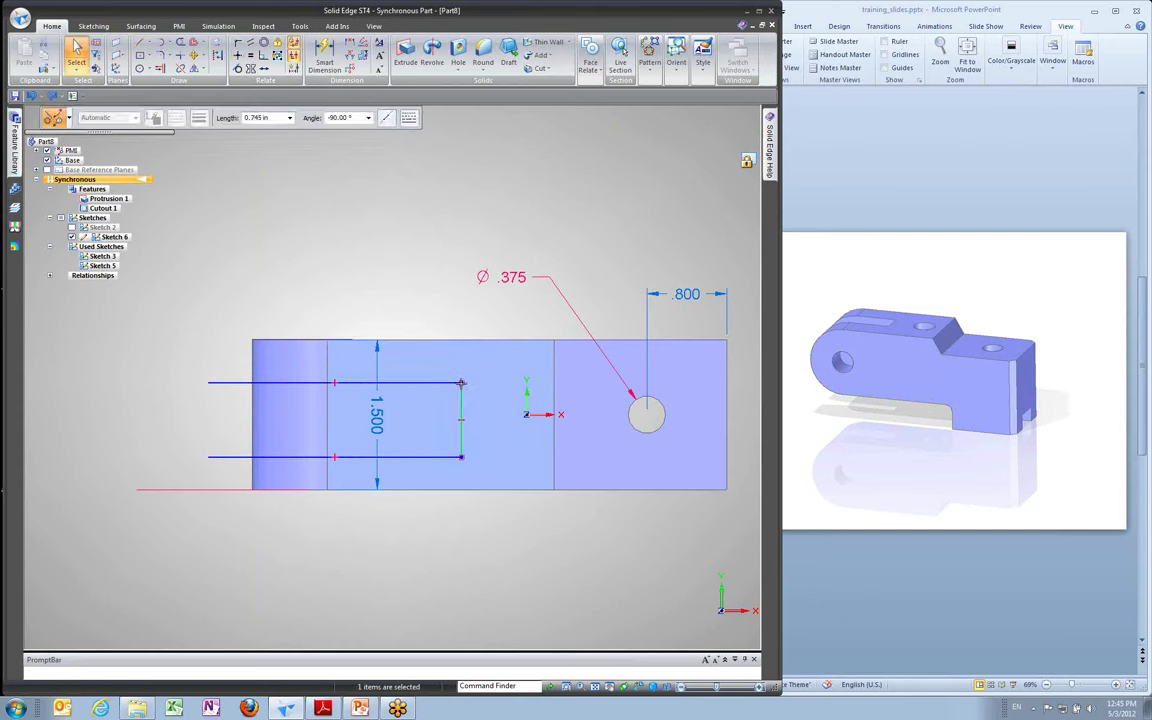
pyautogui.moveTo(461, 382)
pyautogui.mouseDown()
pyautogui.moveTo(496, 401)
pyautogui.moveTo(470, 401)
pyautogui.moveTo(510, 400)
pyautogui.mouseUp()
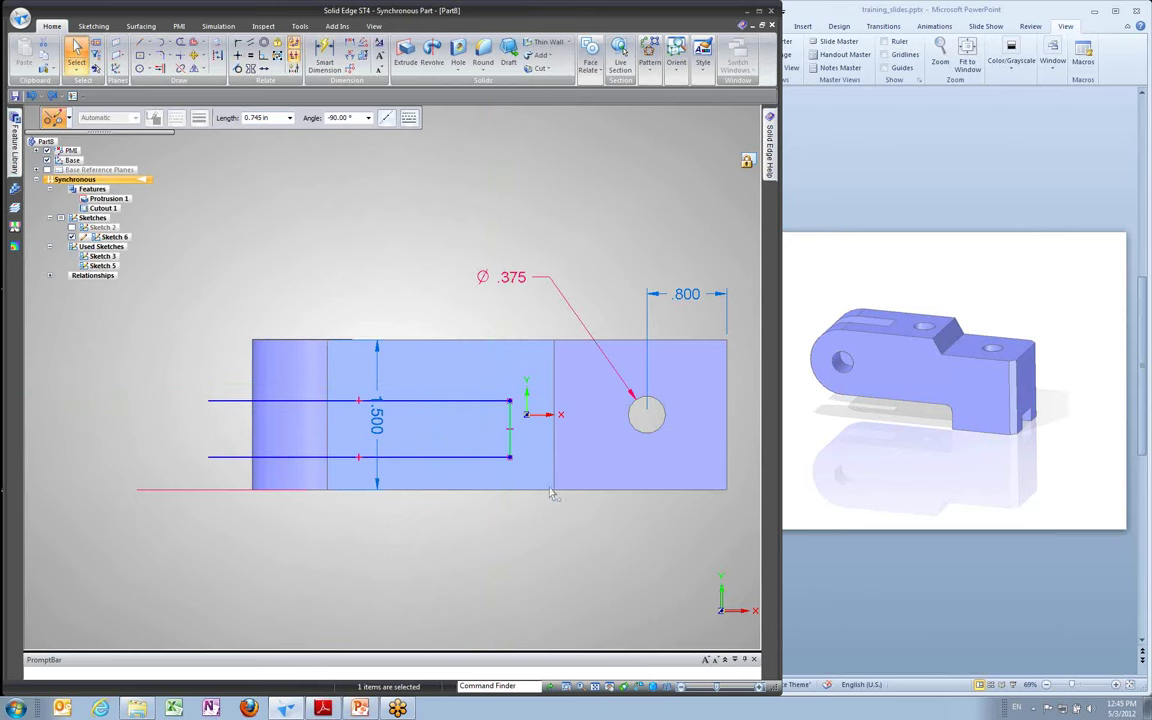
pyautogui.click(541, 528)
pyautogui.keyDown('ctrl'); pyautogui.moveTo(520, 436); pyautogui.dragTo(520, 512, button='middle'); pyautogui.keyUp('ctrl')
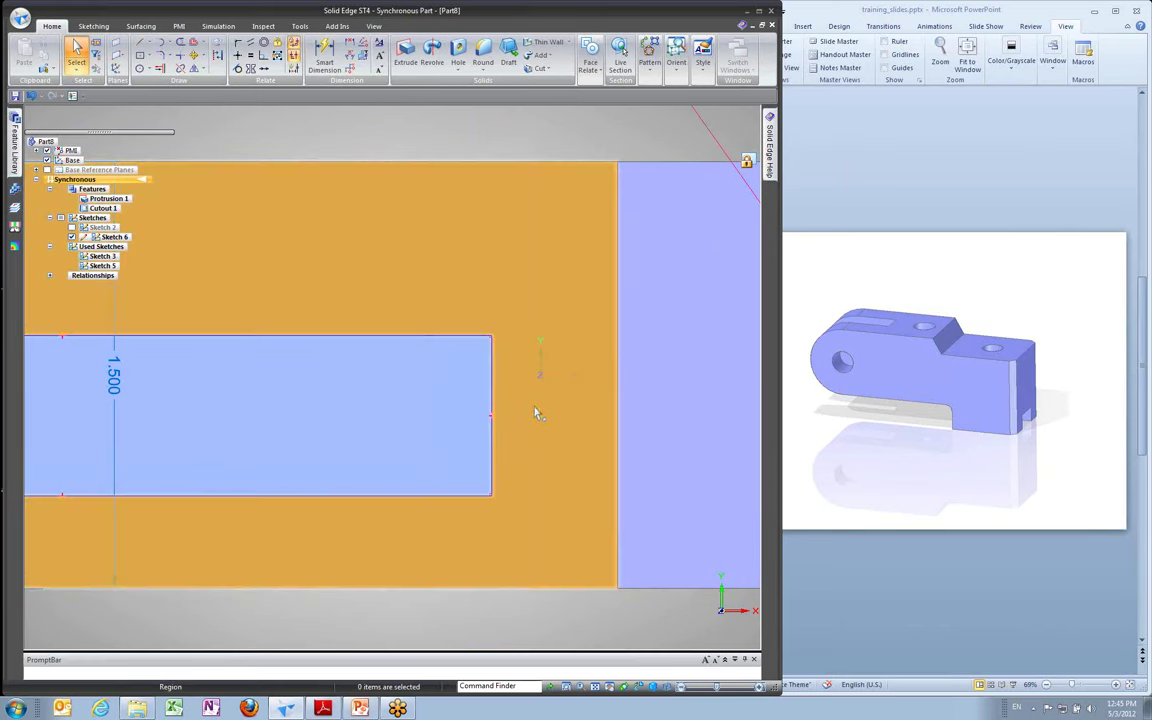
pyautogui.press('l')
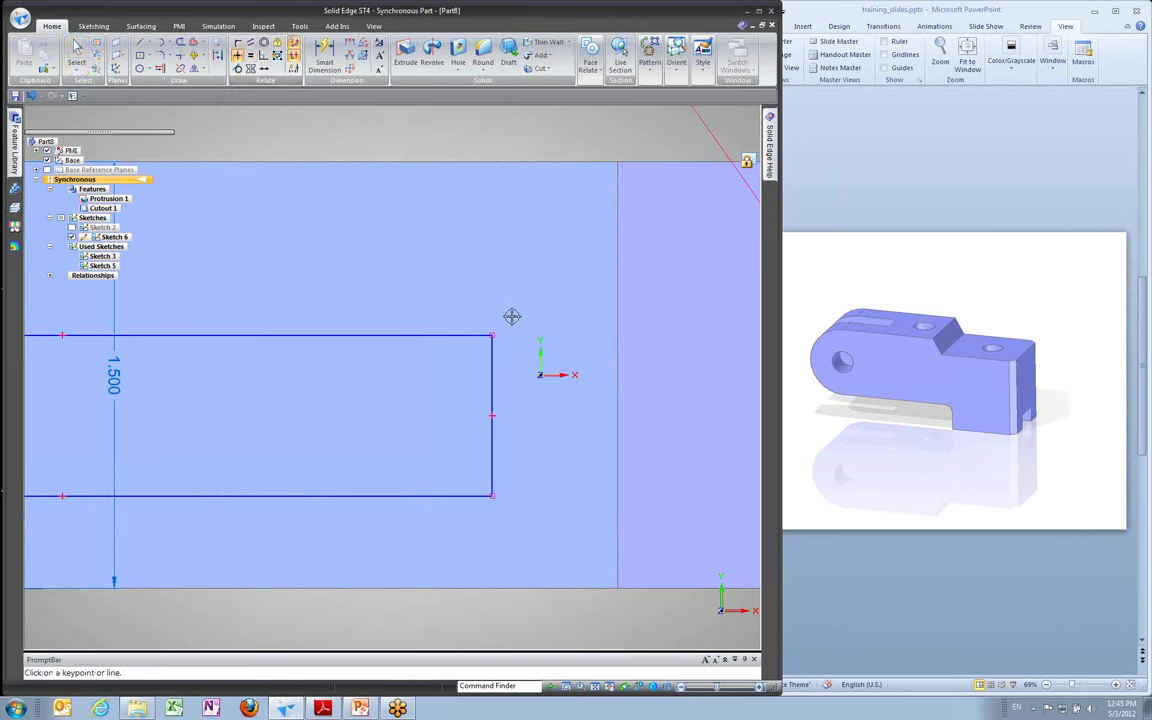
pyautogui.press('Escape')
pyautogui.click(492, 396)
pyautogui.moveTo(501, 391); pyautogui.dragTo(519, 390)
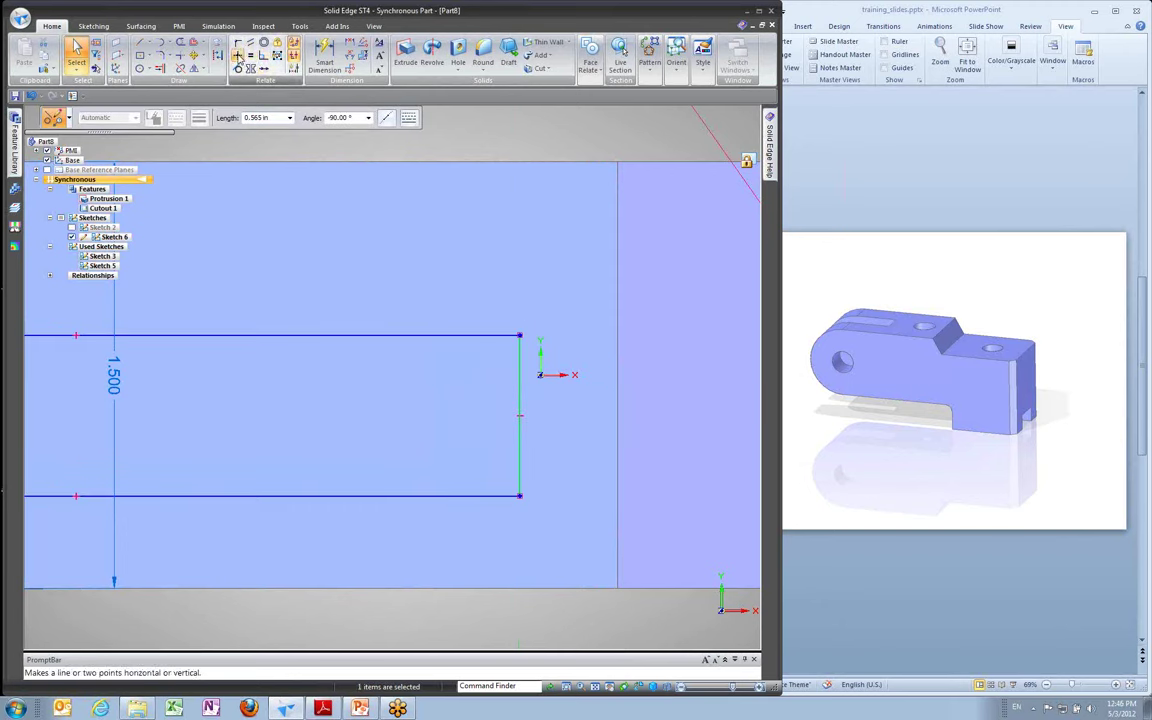
# Try relating the end line's midpoint to the origin again from this closer position, and undo the relation
pyautogui.click(238, 56)
pyautogui.click(519, 416)
pyautogui.click(540, 375)
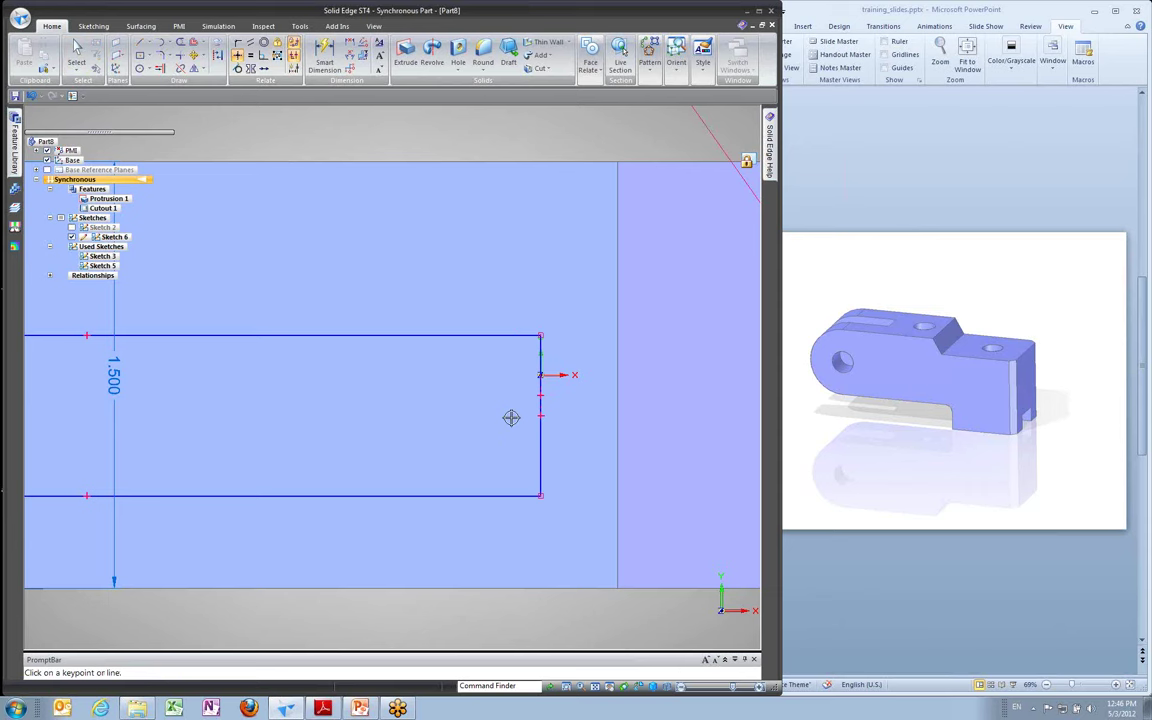
pyautogui.hotkey('ctrl', 'z')
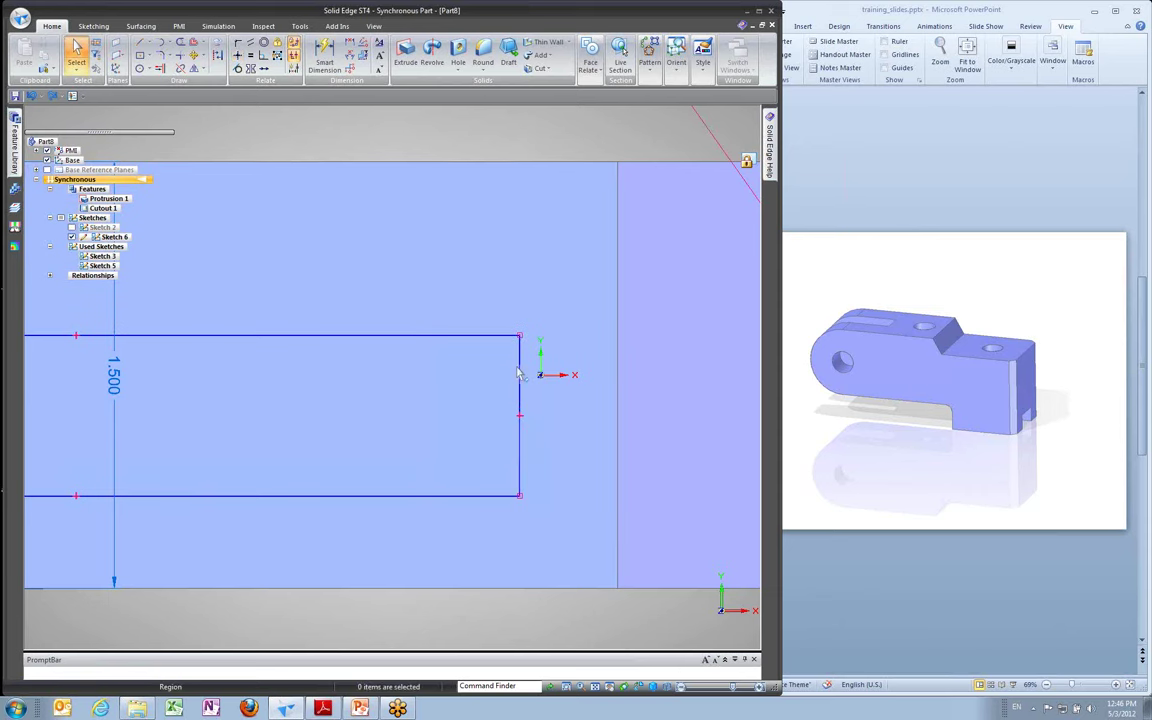
# Move the slot profile's end line away from the origin and align its midpoint horizontally with the origin
pyautogui.click(519, 395)
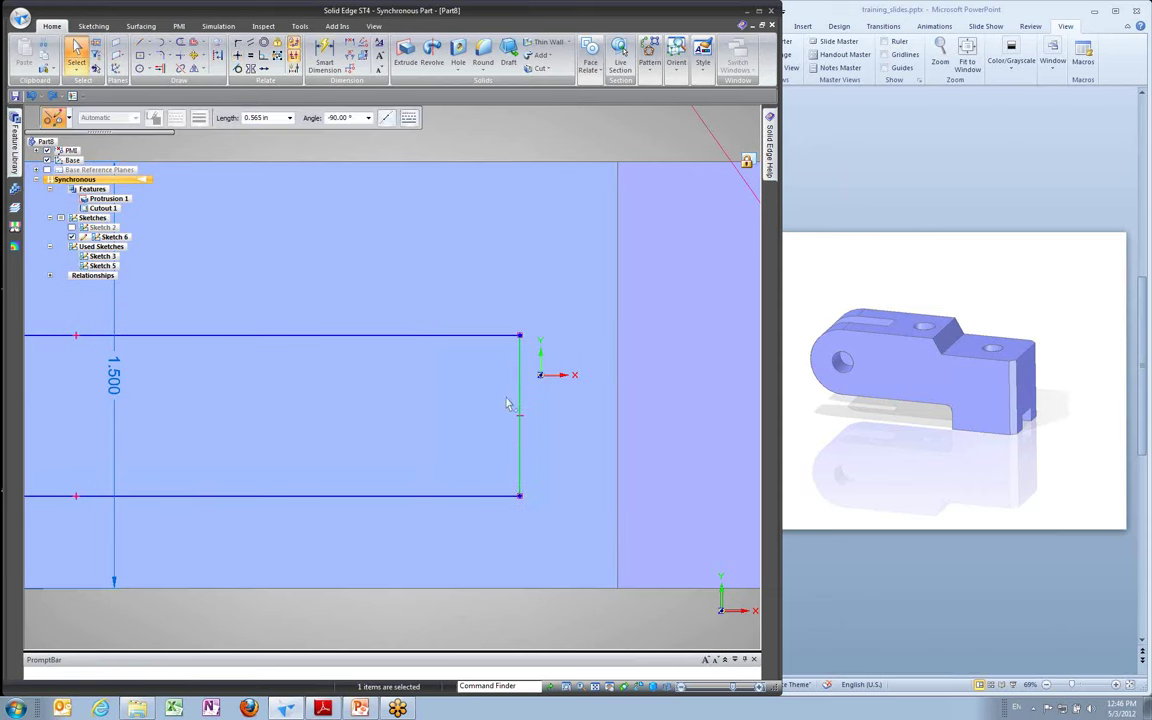
pyautogui.moveTo(507, 404); pyautogui.dragTo(384, 405)
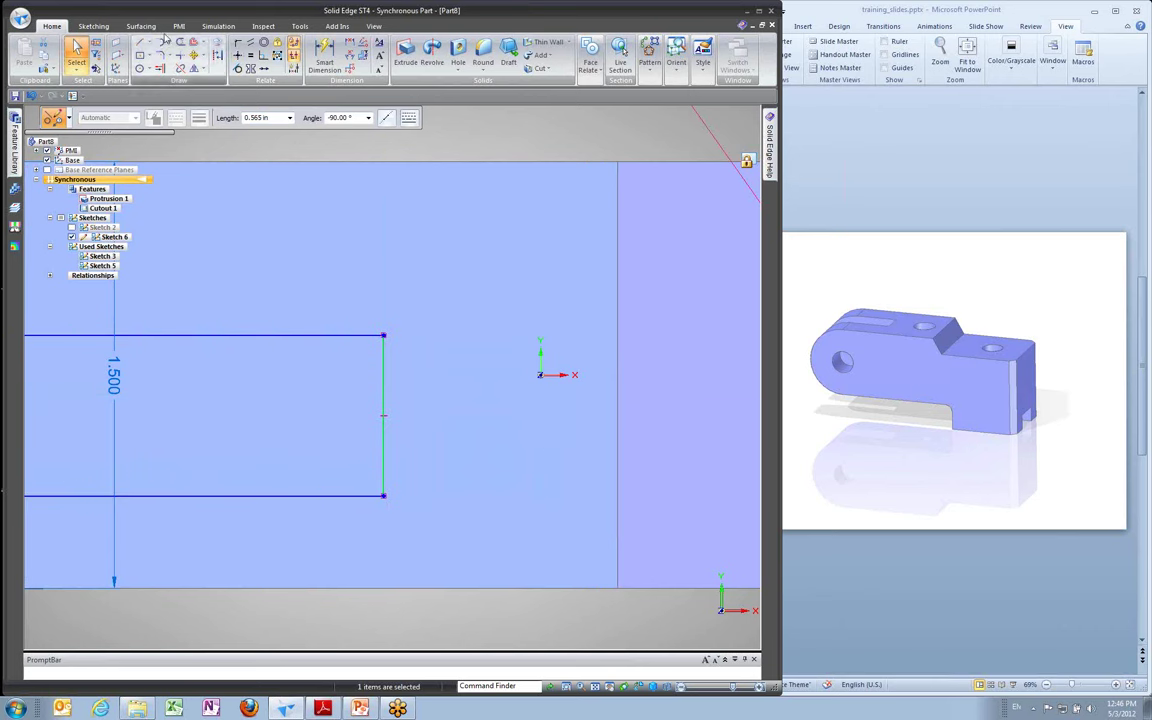
pyautogui.click(237, 55)
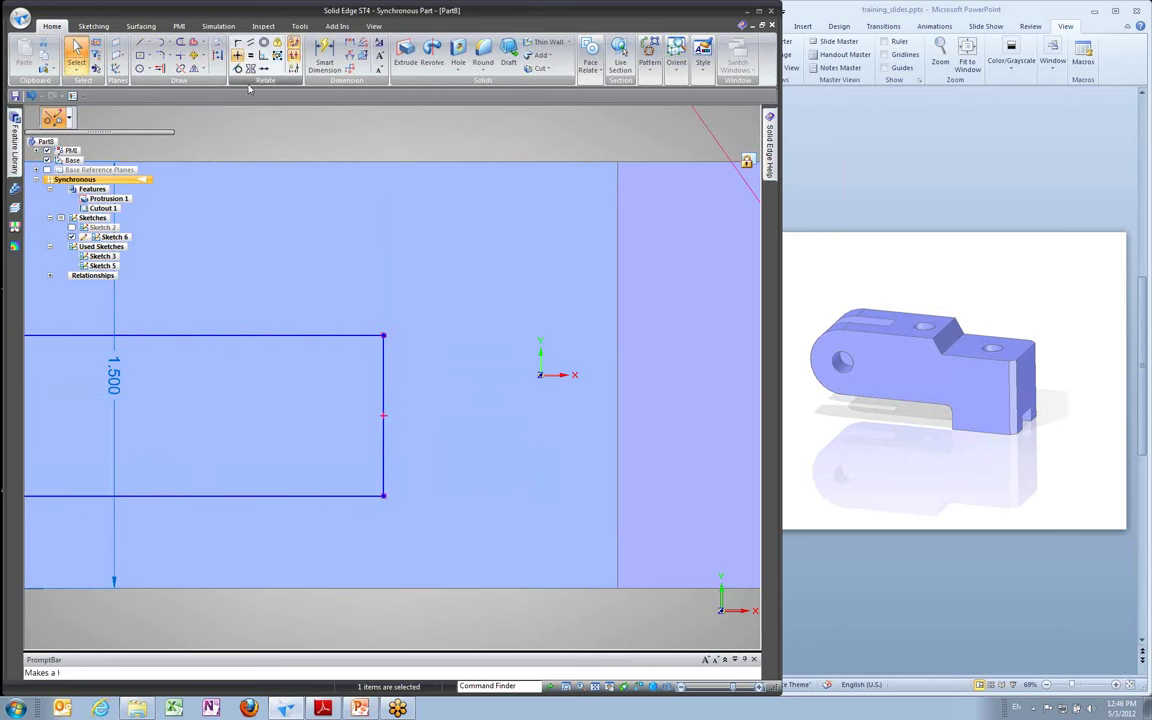
pyautogui.click(386, 414)
pyautogui.click(541, 374)
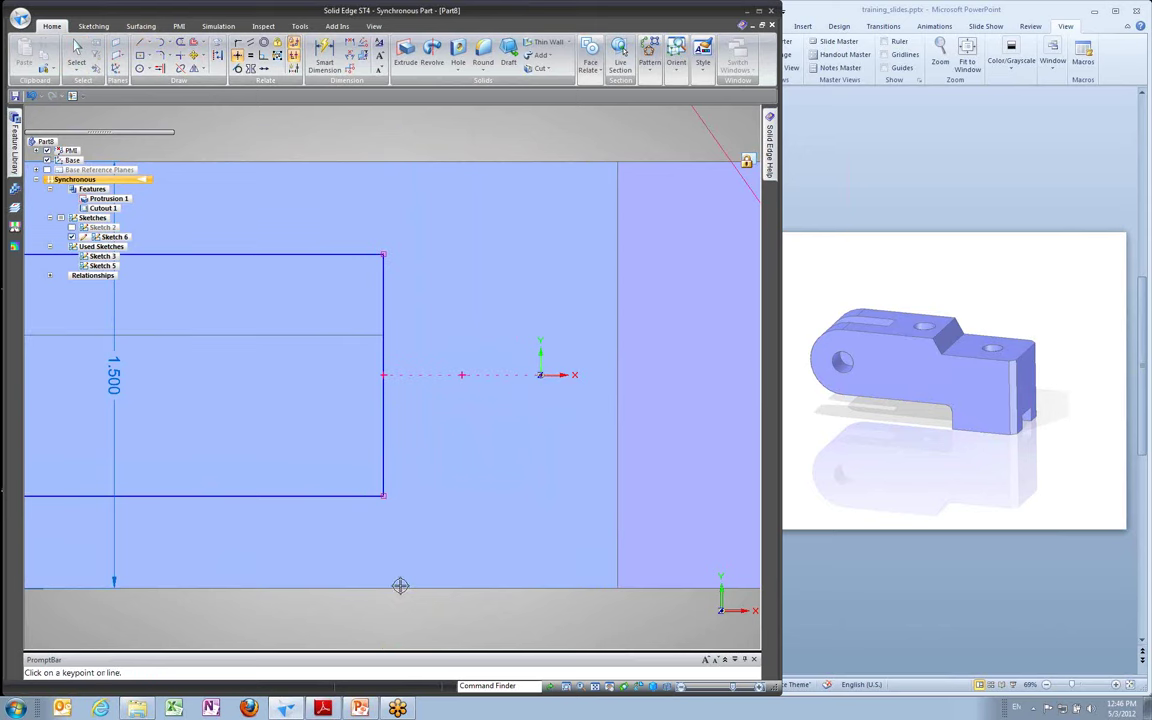
pyautogui.scroll(-5, 370, 411)
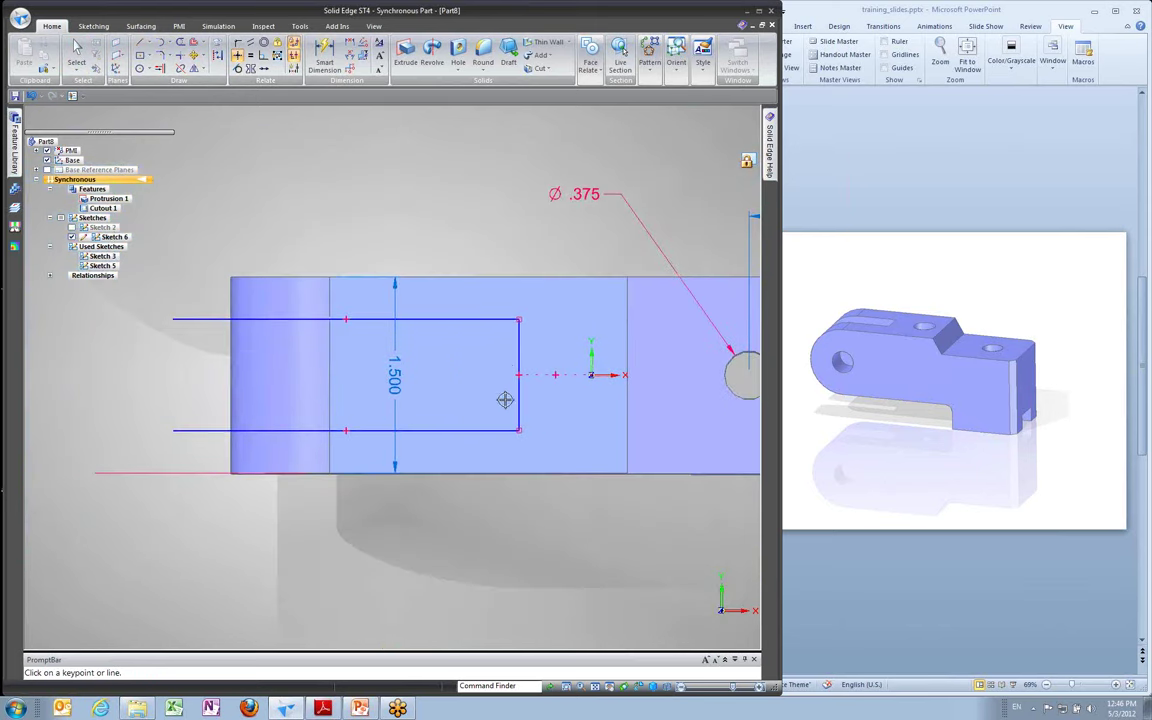
pyautogui.click(77, 52)
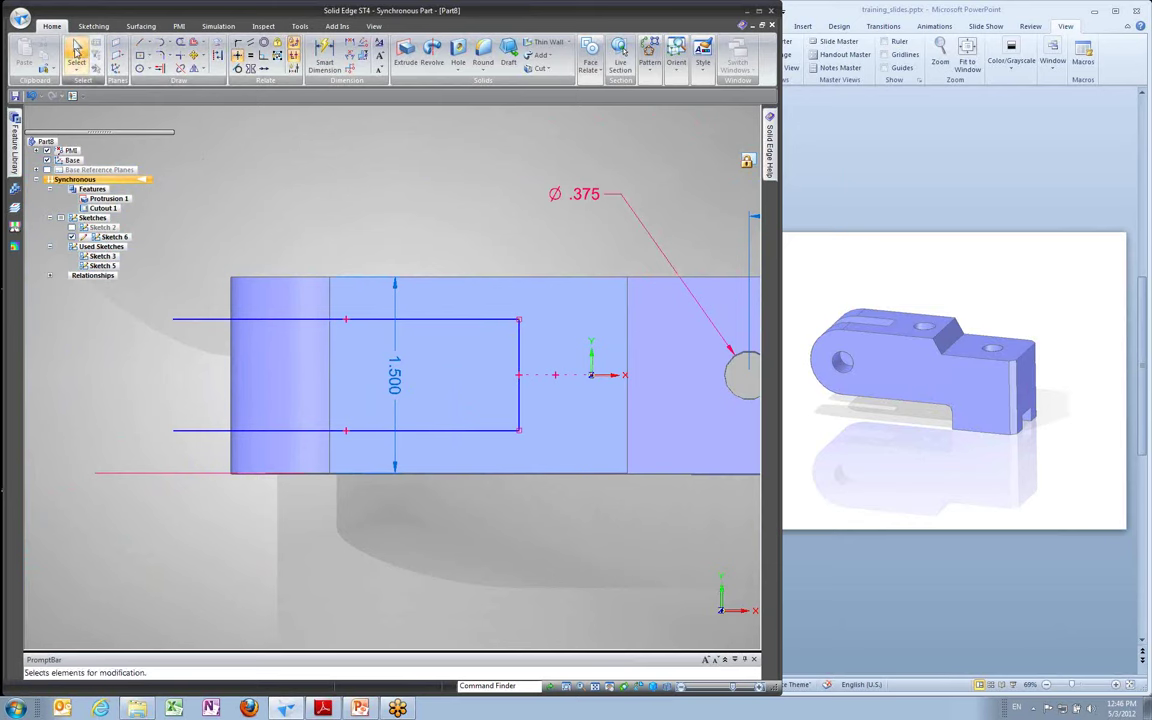
# Start an Extrude with chain selection and pick the open clevis slot profile sketched on the higher top face
pyautogui.moveTo(422, 224); pyautogui.dragTo(427, 193, button='middle')
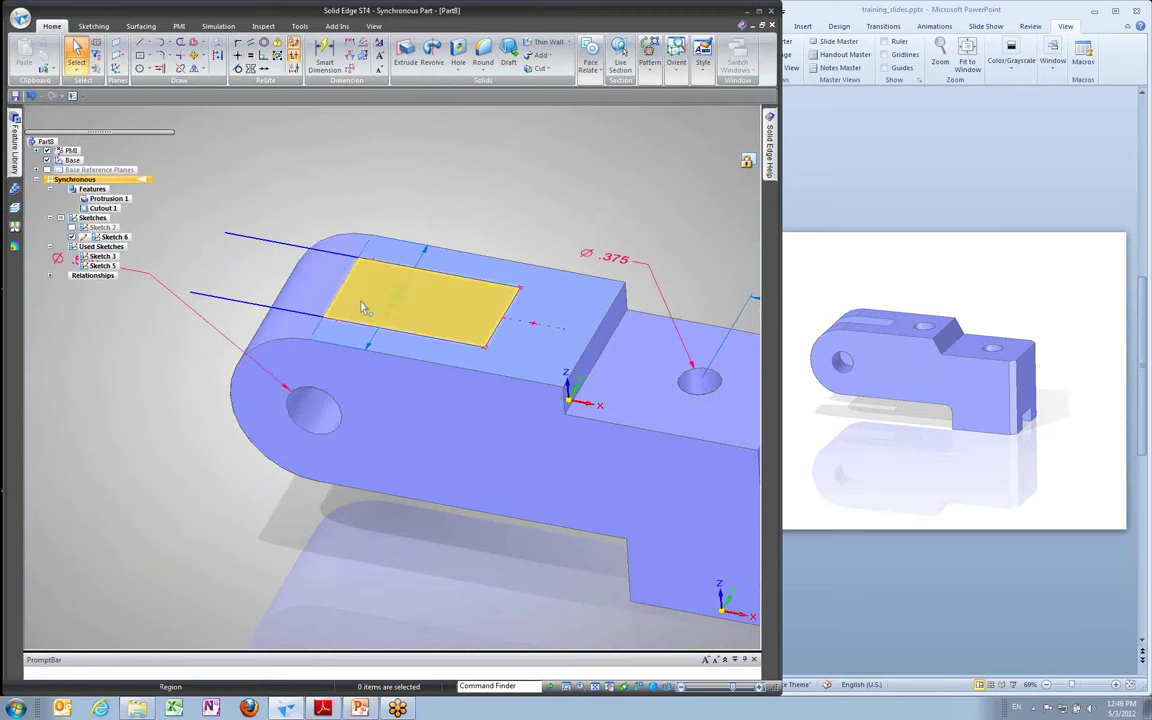
pyautogui.moveTo(383, 162)
pyautogui.mouseDown(button='middle')
pyautogui.moveTo(350, 191)
pyautogui.moveTo(342, 249)
pyautogui.moveTo(321, 247)
pyautogui.moveTo(533, 274)
pyautogui.mouseUp(button='middle')
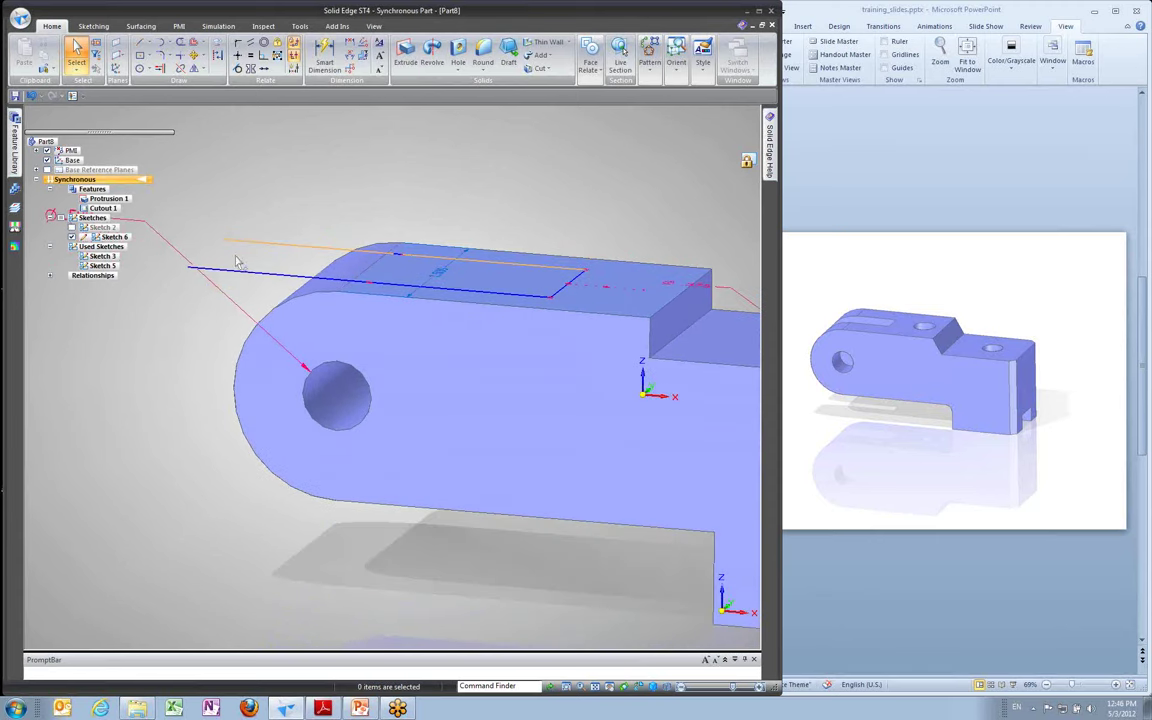
pyautogui.moveTo(407, 216); pyautogui.dragTo(406, 275, button='middle')
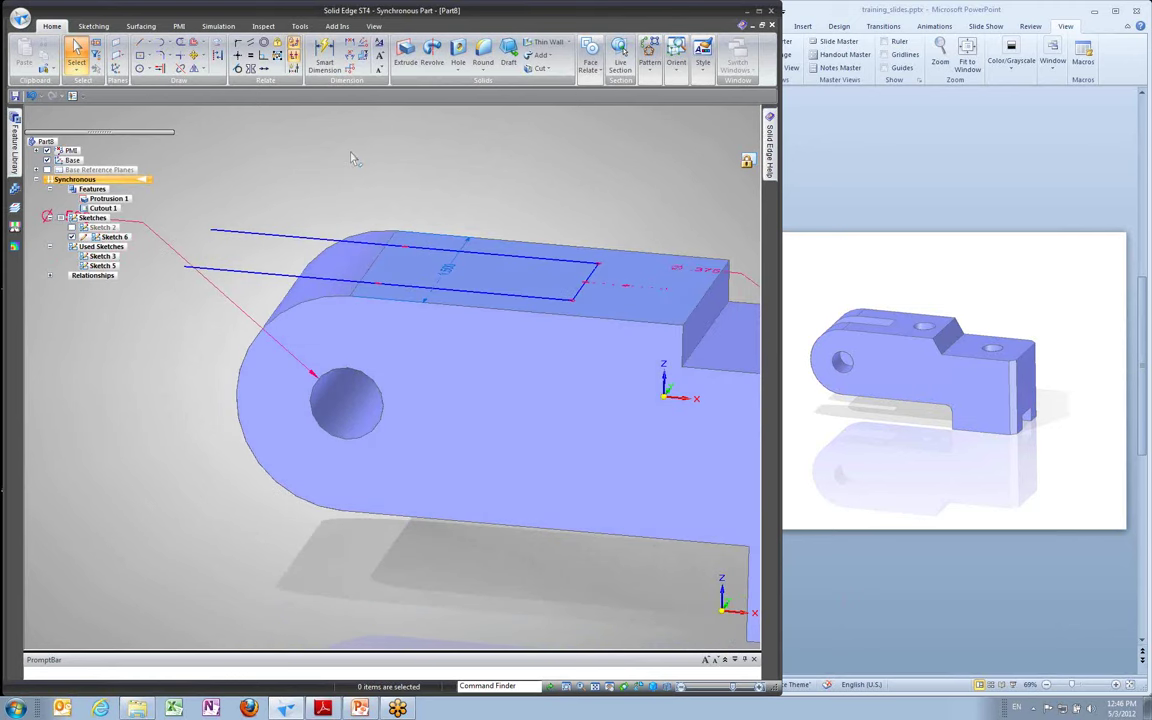
pyautogui.scroll(-1, 352, 156)
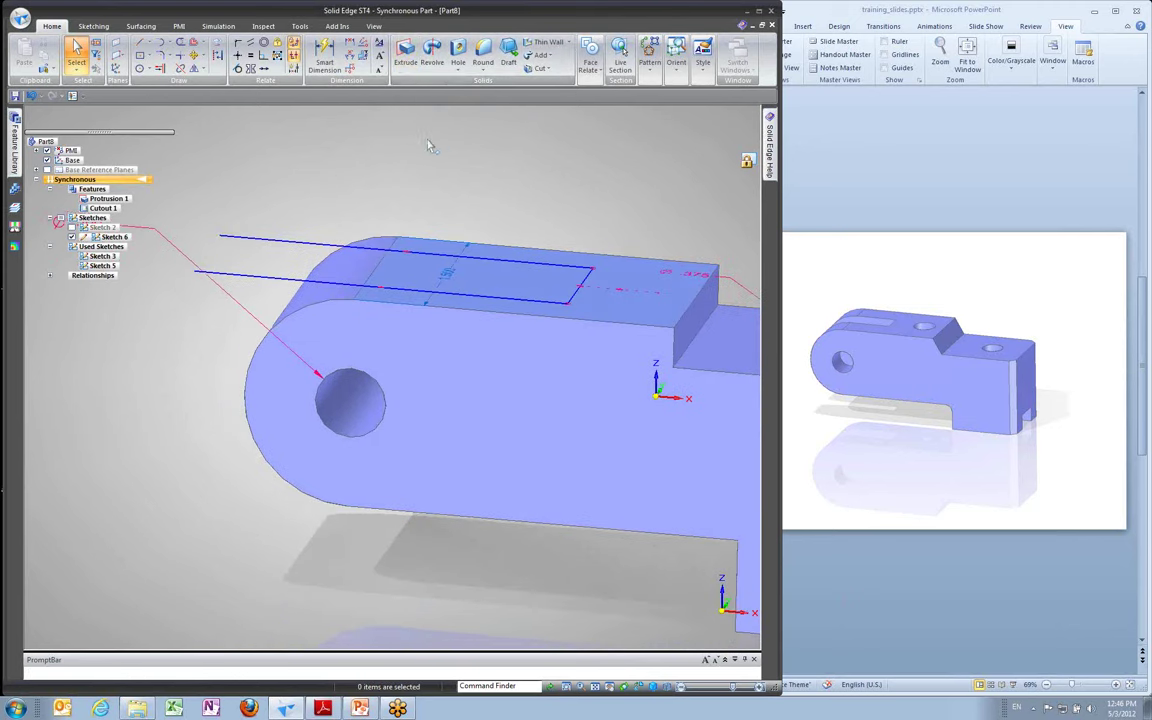
pyautogui.click(405, 55)
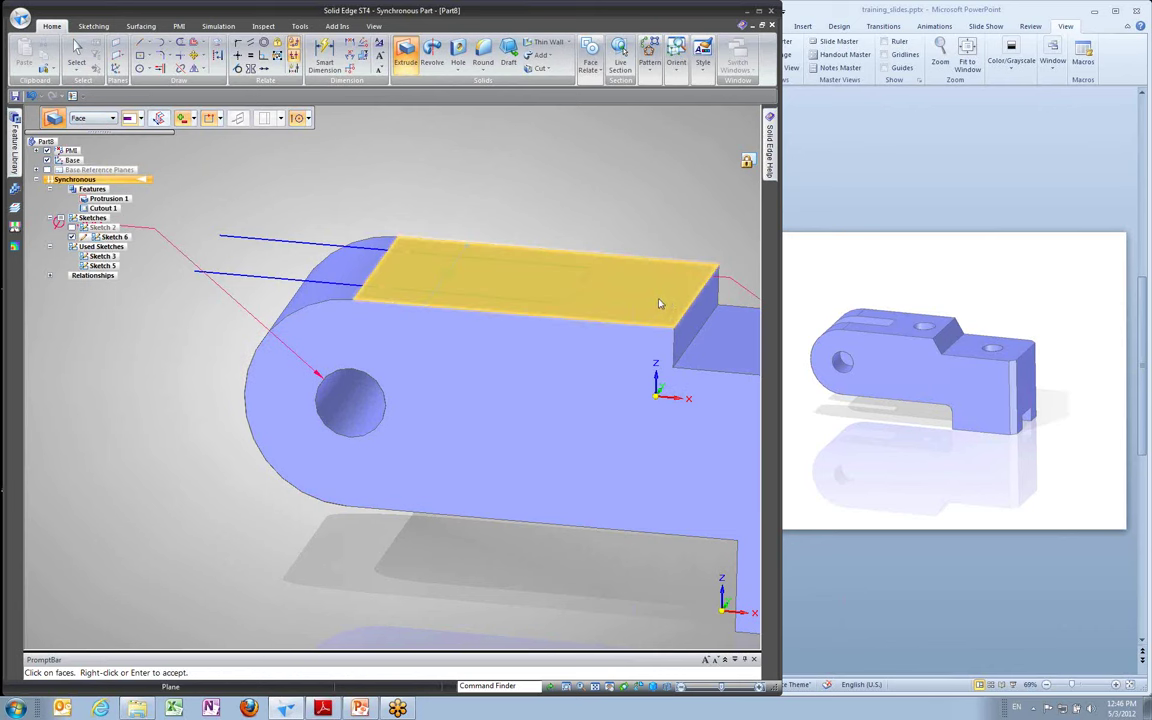
pyautogui.click(105, 117)
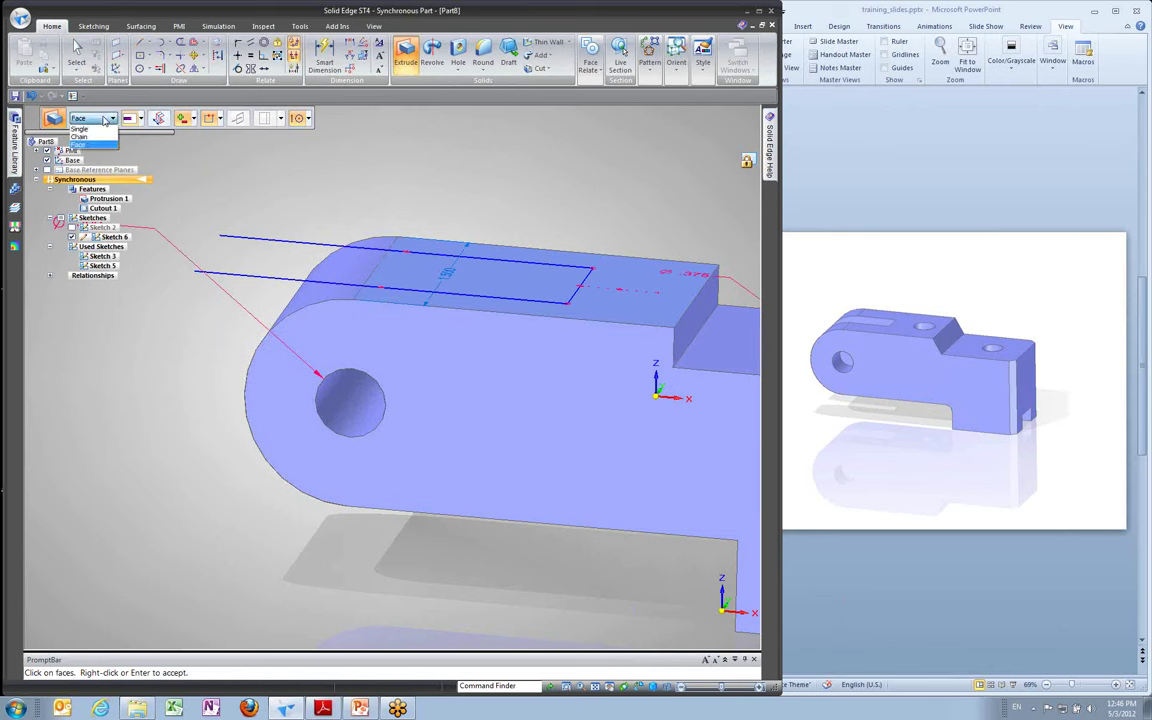
pyautogui.click(90, 137)
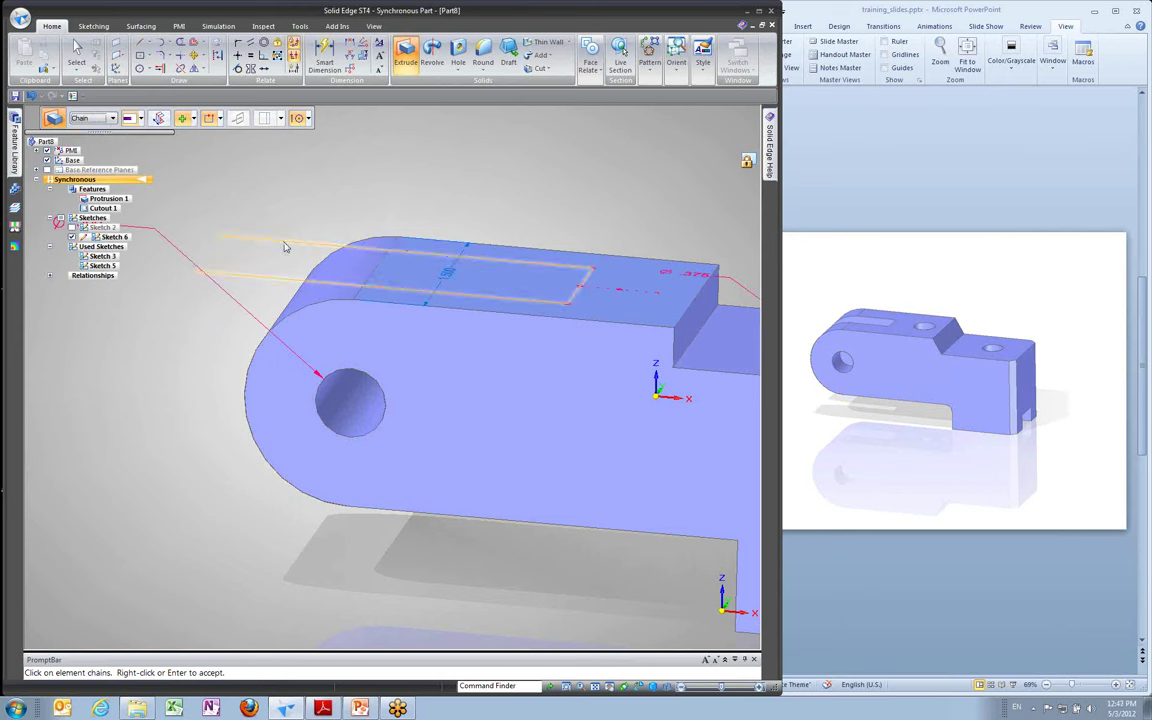
pyautogui.click(397, 292)
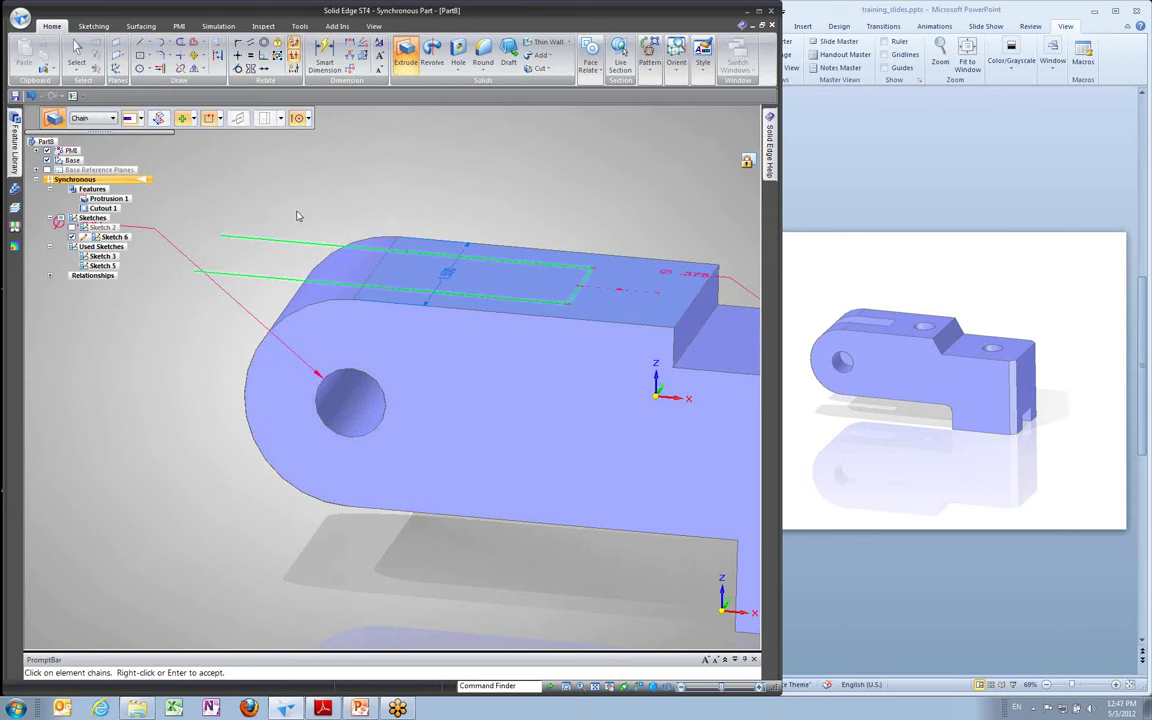
# Remove material on the inner side of the open slot profile, cutting down through the full height of the rounded end
pyautogui.click(193, 119)
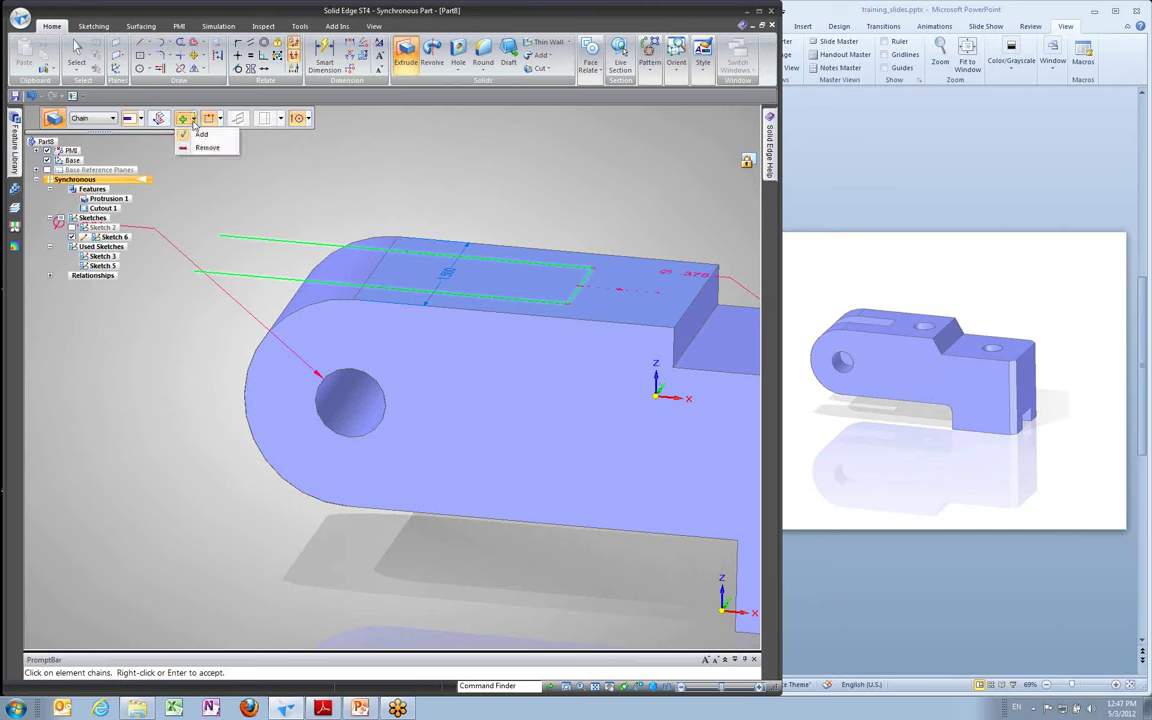
pyautogui.click(205, 148)
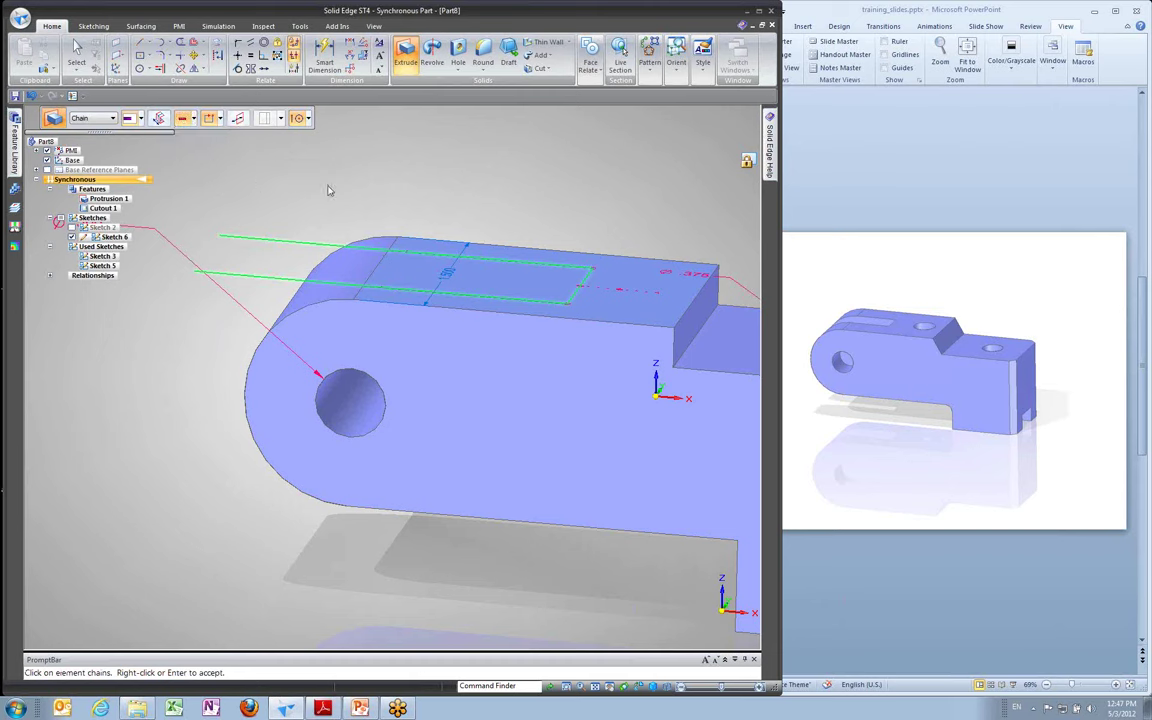
pyautogui.rightClick(185, 376)
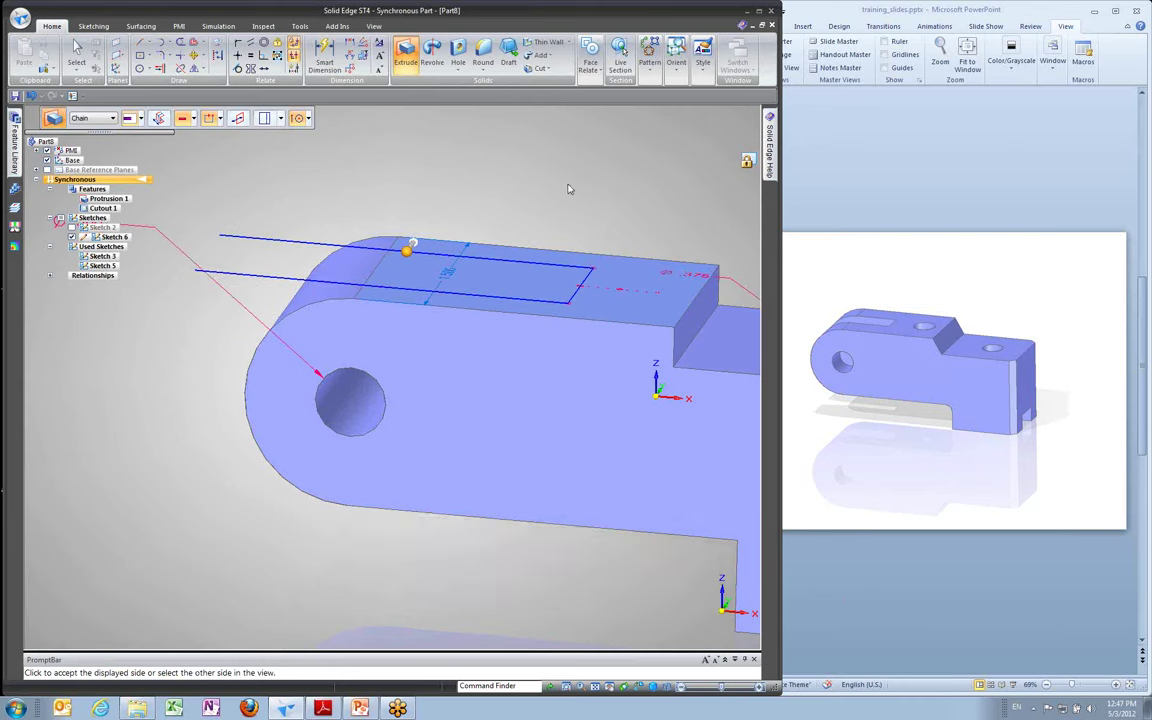
pyautogui.scroll(2, 500, 225)
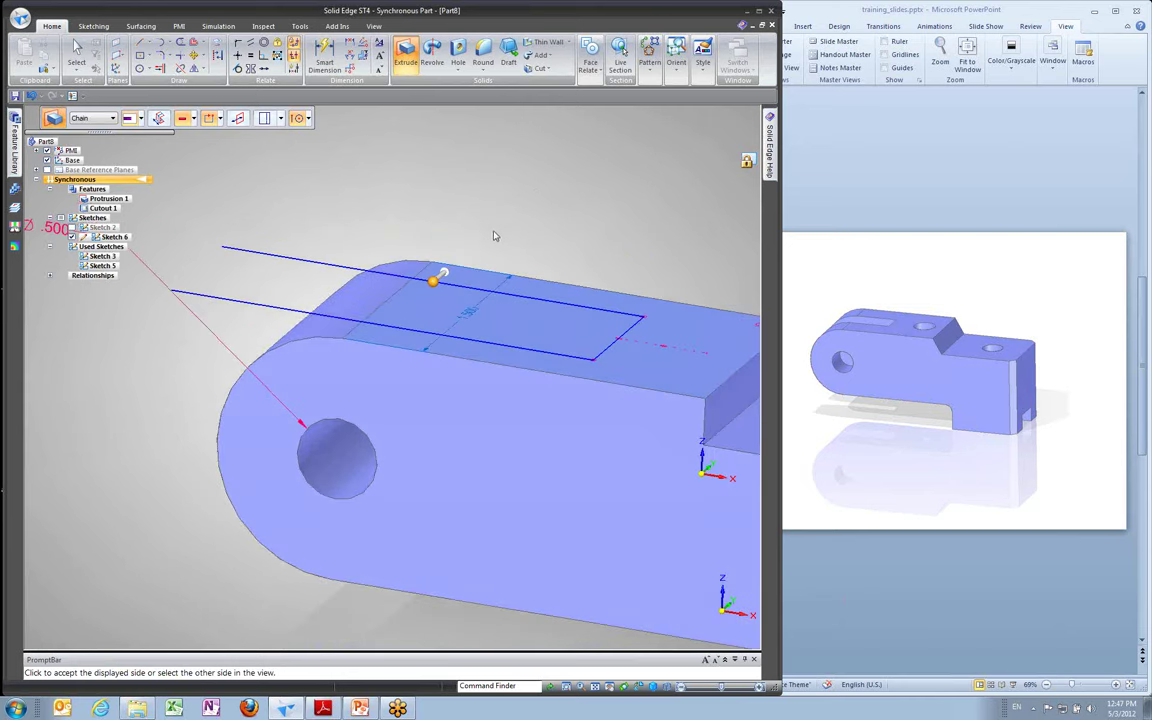
pyautogui.click(232, 280)
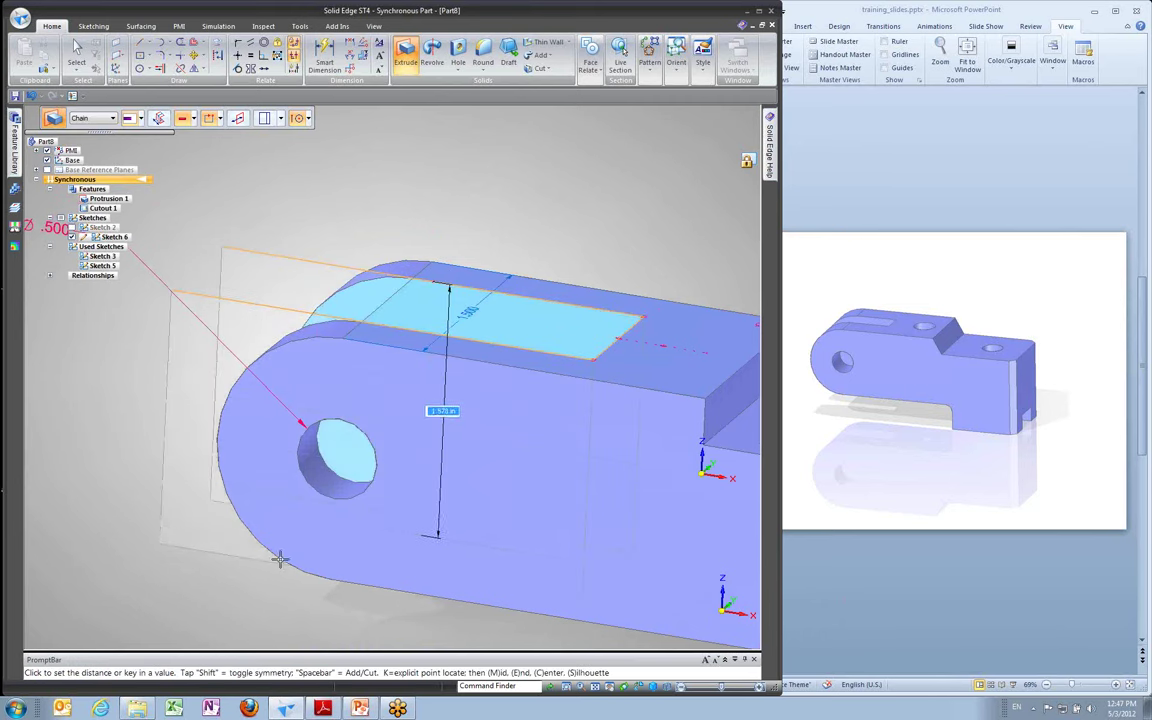
pyautogui.scroll(-2, 263, 599)
pyautogui.click(249, 575)
pyautogui.press('Escape')
# Try moving the slot's inner end face toward the rounded end, and put it back at its starting position
pyautogui.moveTo(478, 182); pyautogui.dragTo(477, 352, button='middle')
pyautogui.click(478, 347)
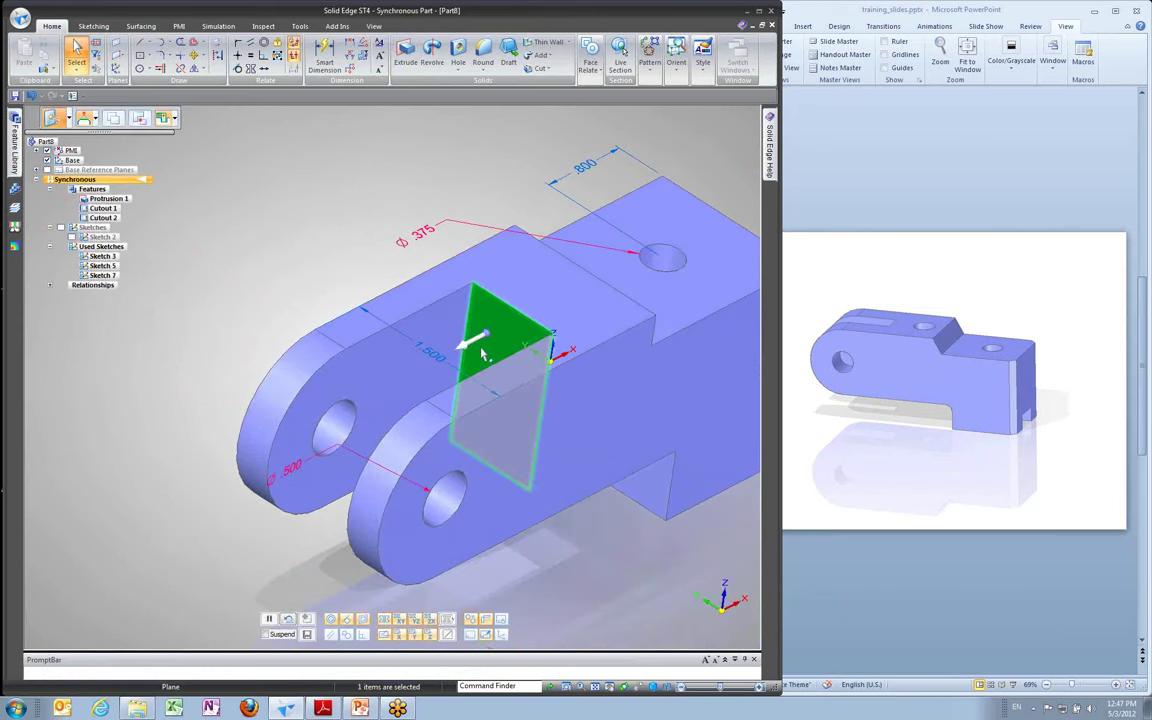
pyautogui.click(478, 347)
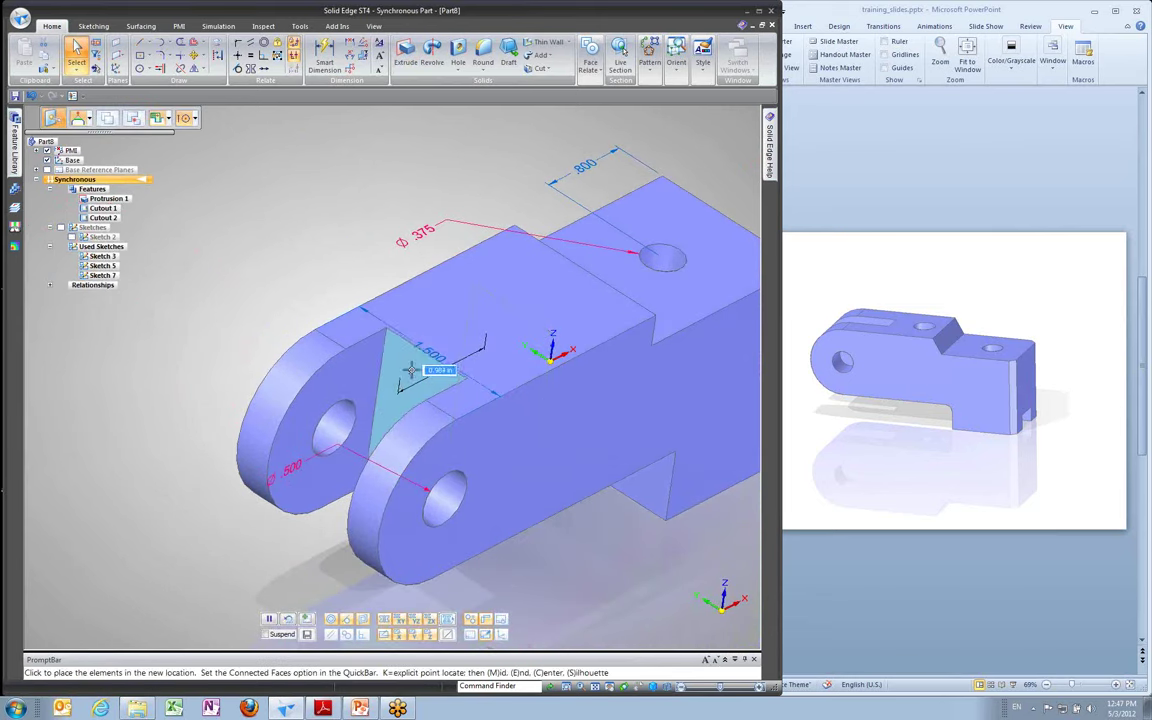
pyautogui.click(485, 330)
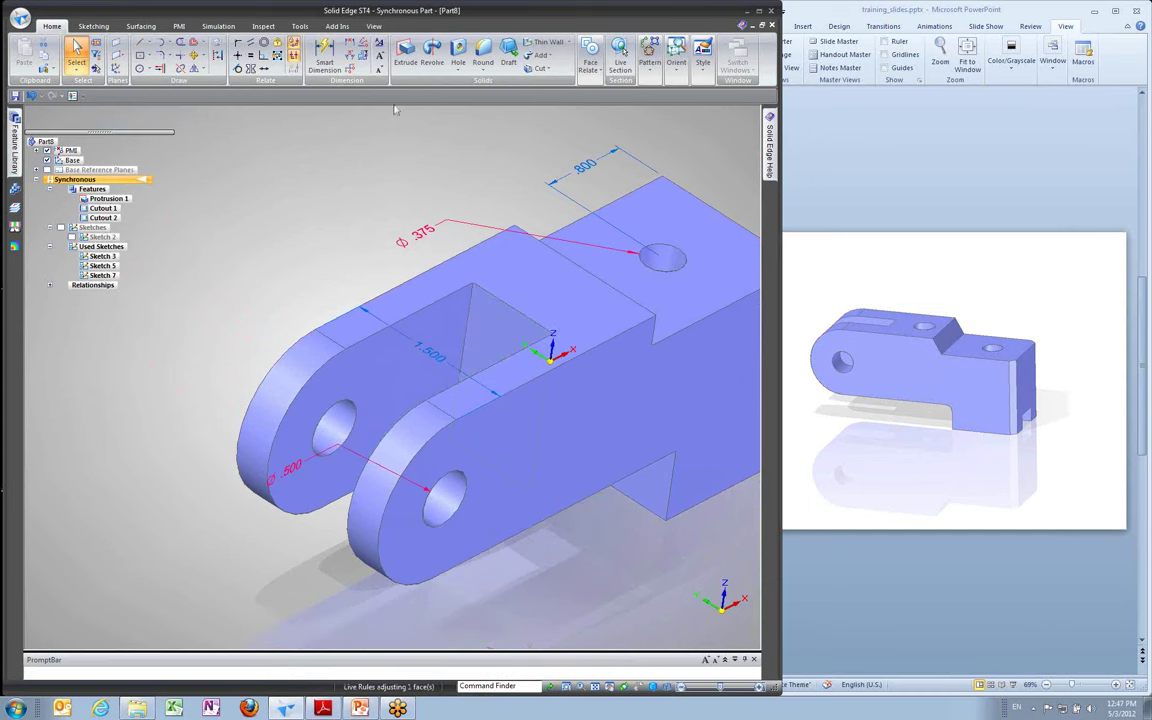
# Dimension the slot's width along its inner end edge and set it to 0.5 in
pyautogui.click(324, 55)
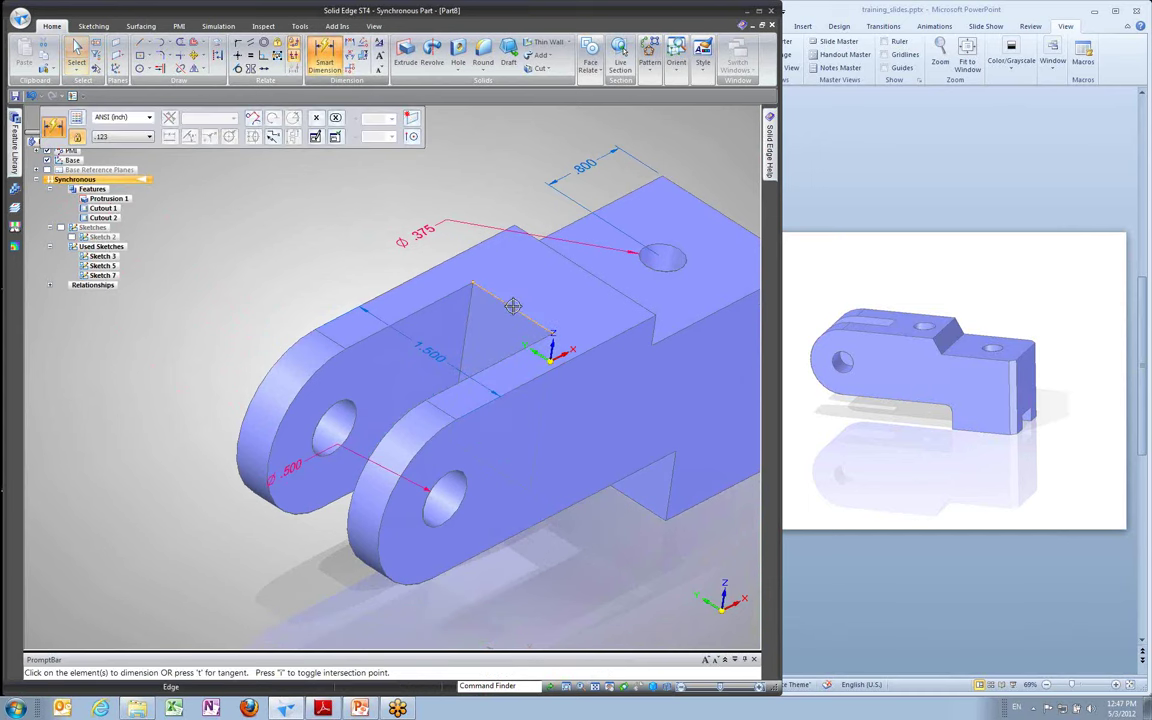
pyautogui.click(490, 172)
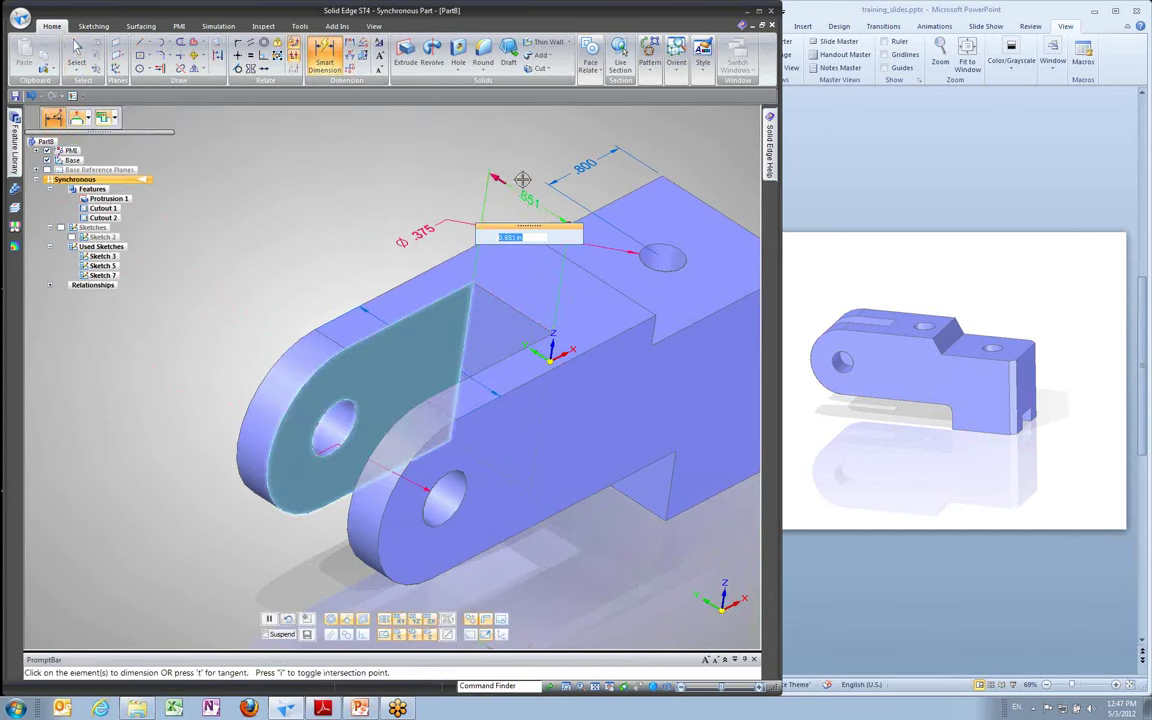
pyautogui.scroll(-4, 519, 242)
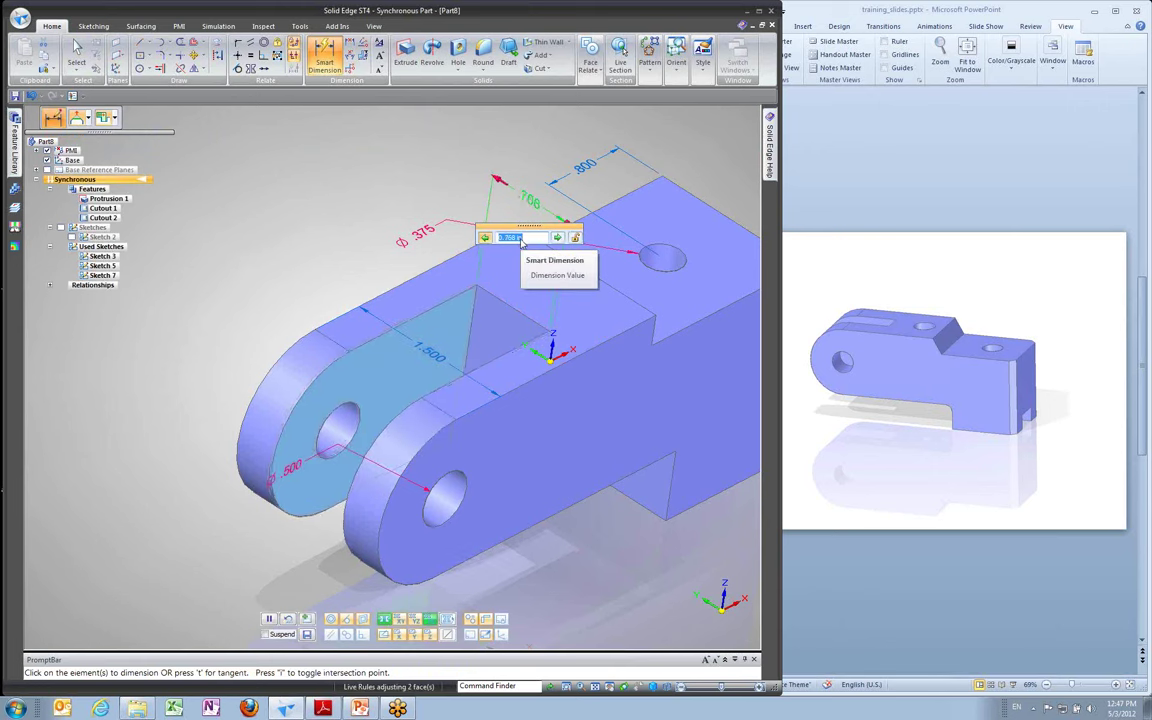
pyautogui.scroll(-4, 519, 242)
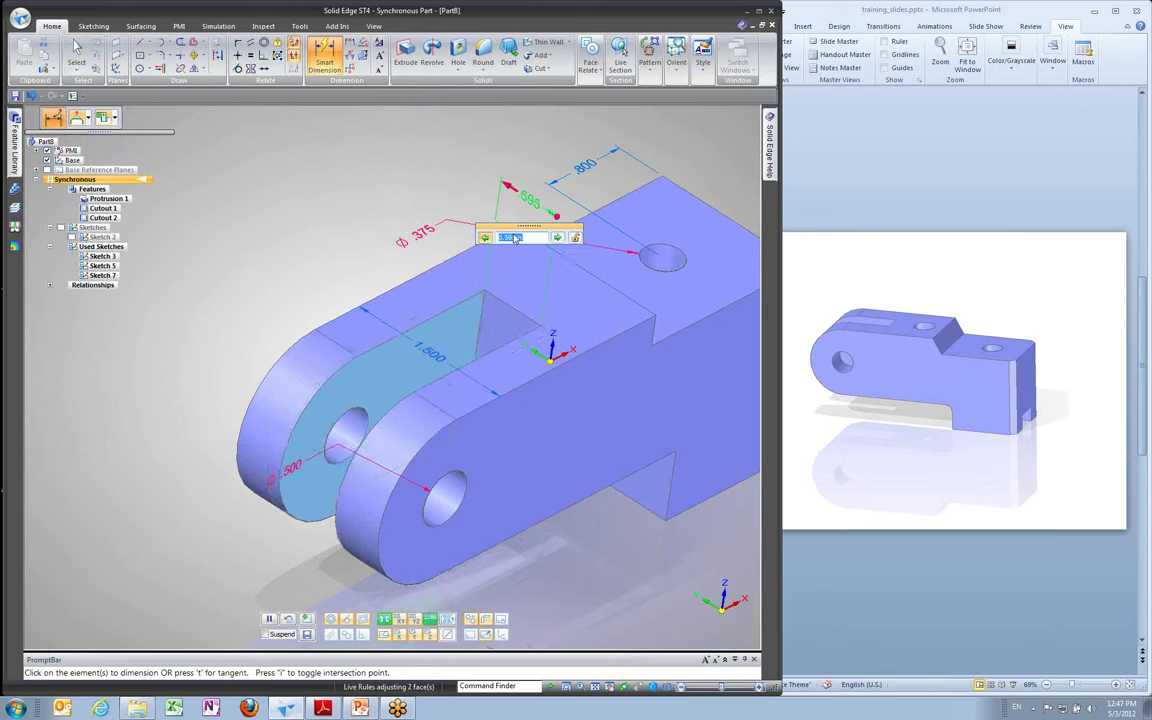
pyautogui.scroll(-2, 514, 240)
pyautogui.scroll(-2, 514, 241)
pyautogui.scroll(5, 516, 238)
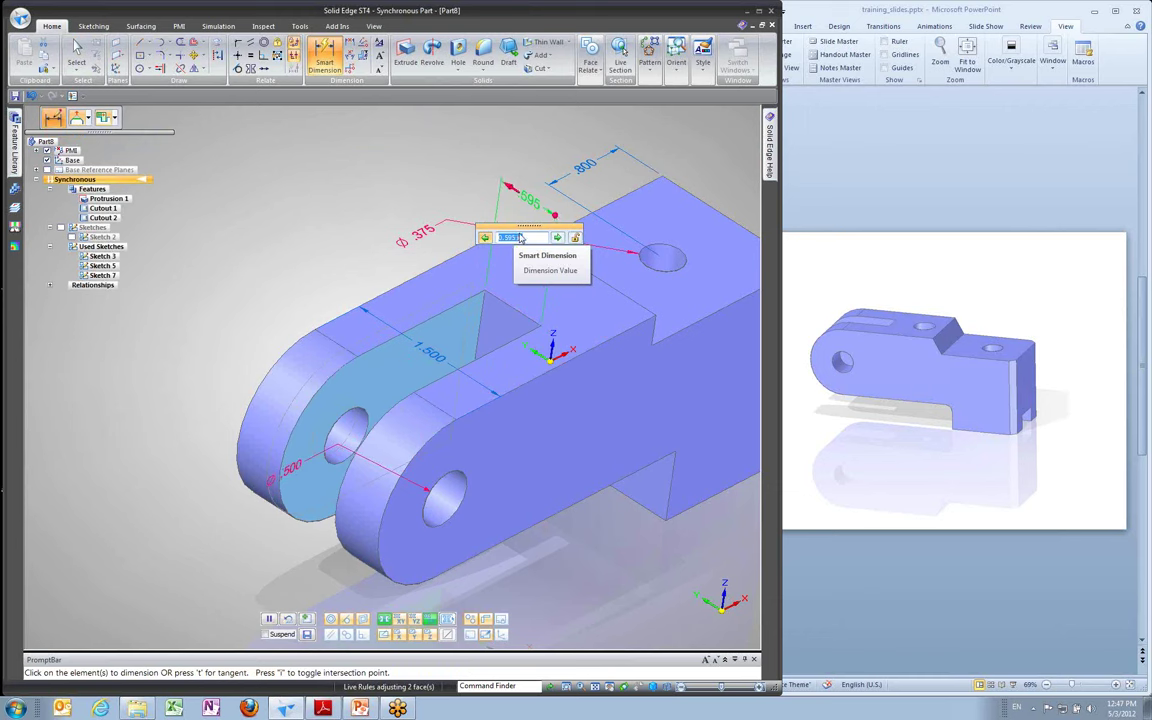
pyautogui.scroll(-5, 524, 241)
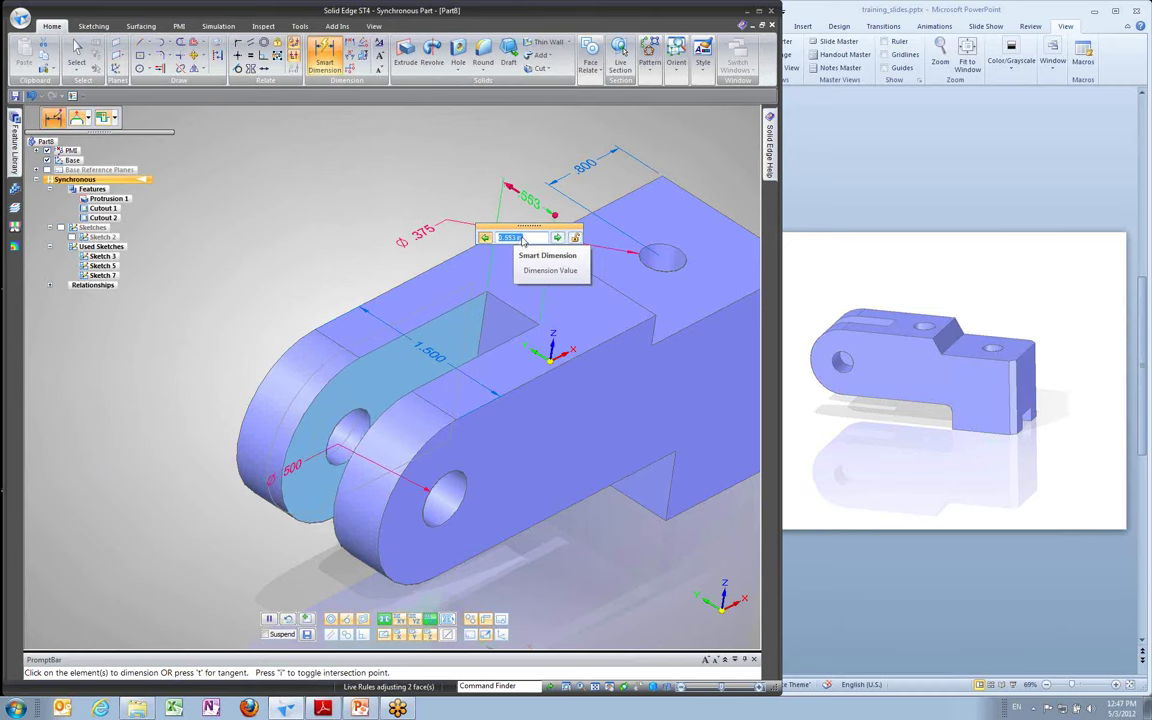
pyautogui.write('.5')
pyautogui.press('Return')
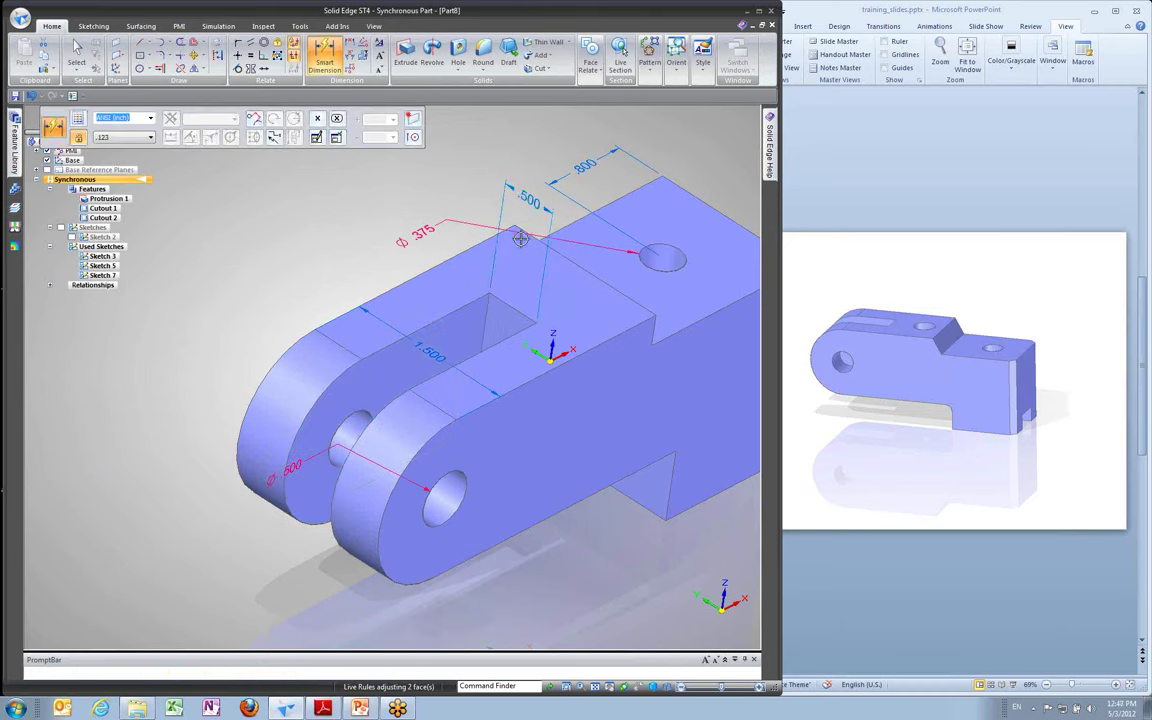
pyautogui.moveTo(329, 267); pyautogui.dragTo(720, 250, button='middle')
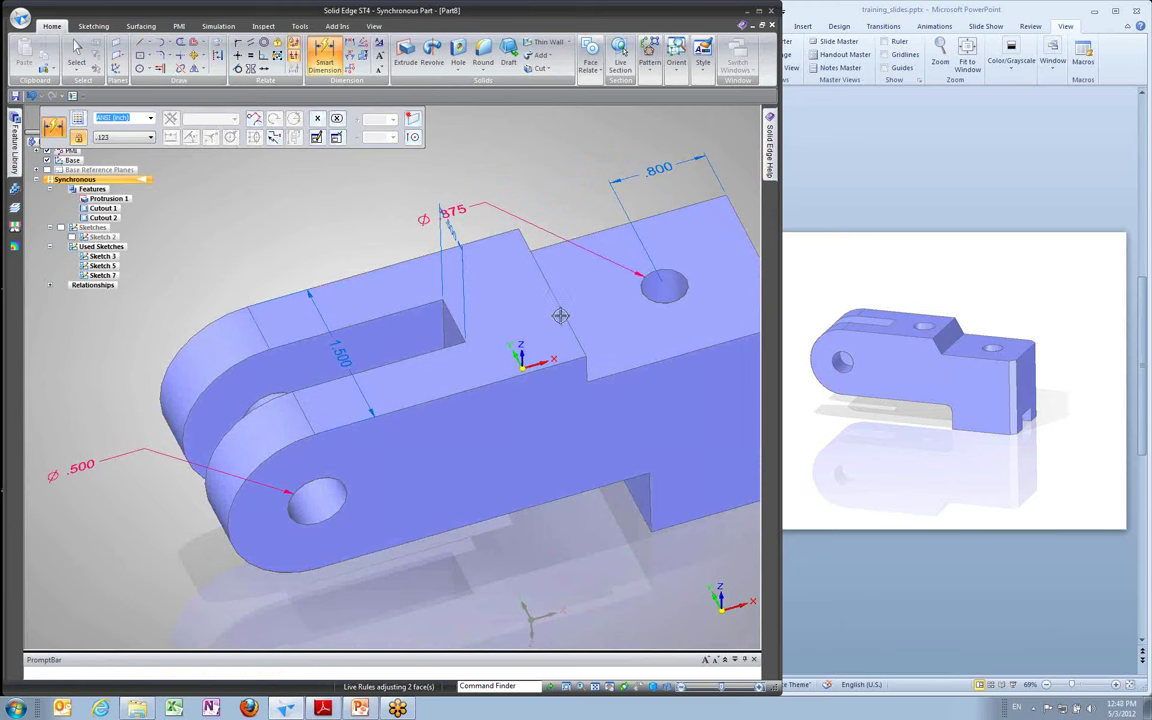
pyautogui.moveTo(740, 260); pyautogui.dragTo(359, 216, button='middle')
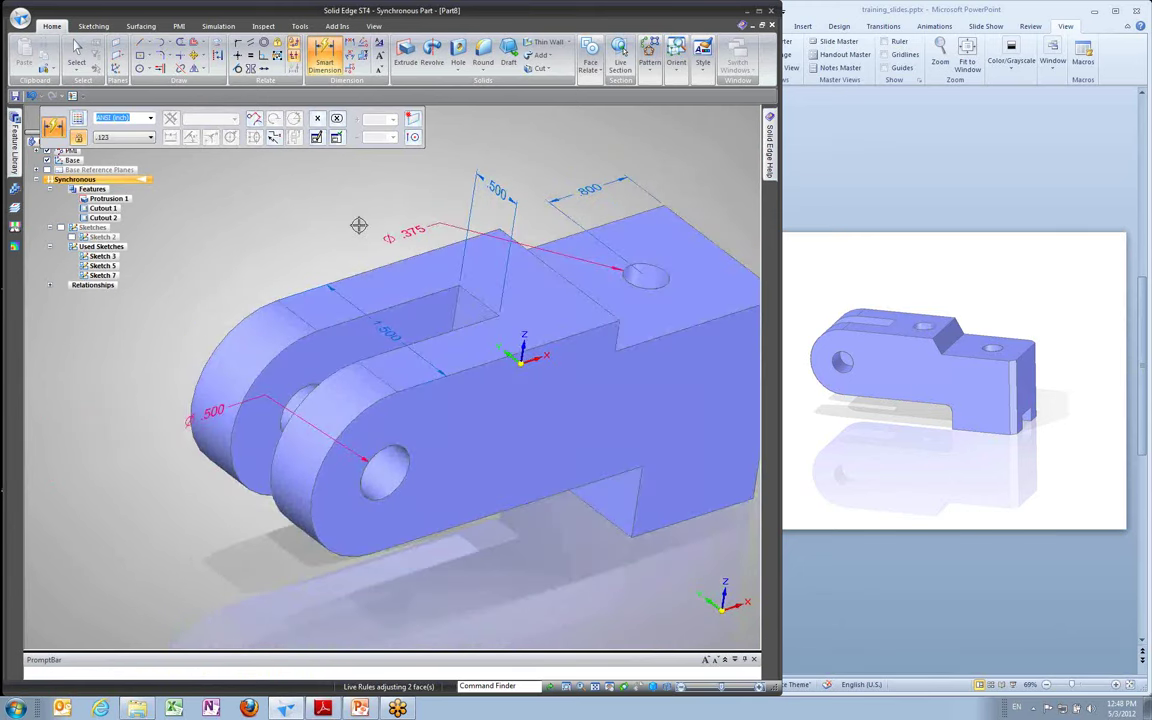
pyautogui.rightClick(359, 226)
pyautogui.click(319, 195)
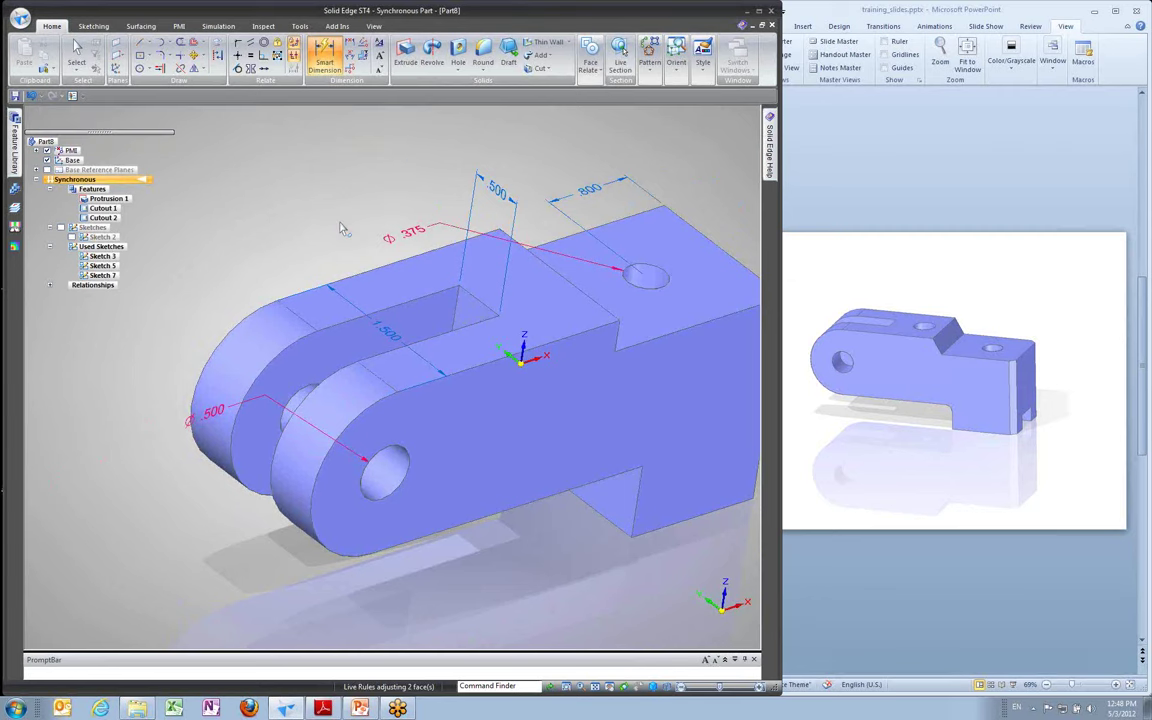
# Shorten the clevis slot by moving its inner end face toward the rounded end
pyautogui.click(457, 319)
pyautogui.click(457, 319)
pyautogui.click(411, 321)
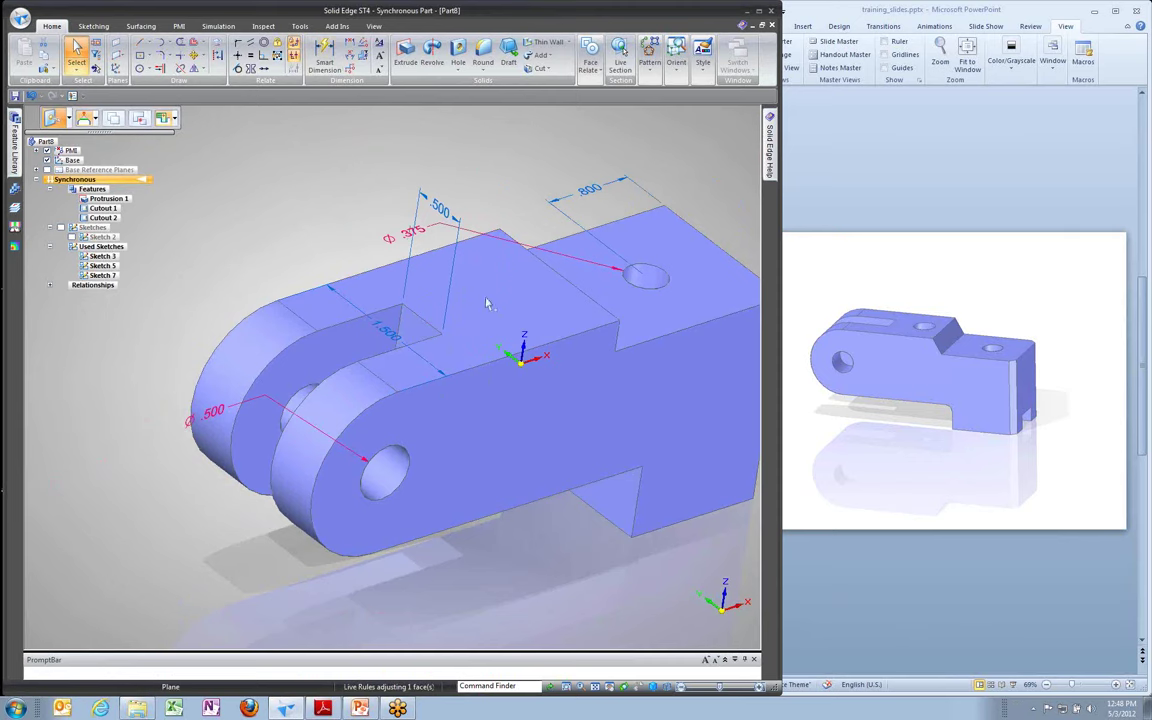
pyautogui.click(515, 204)
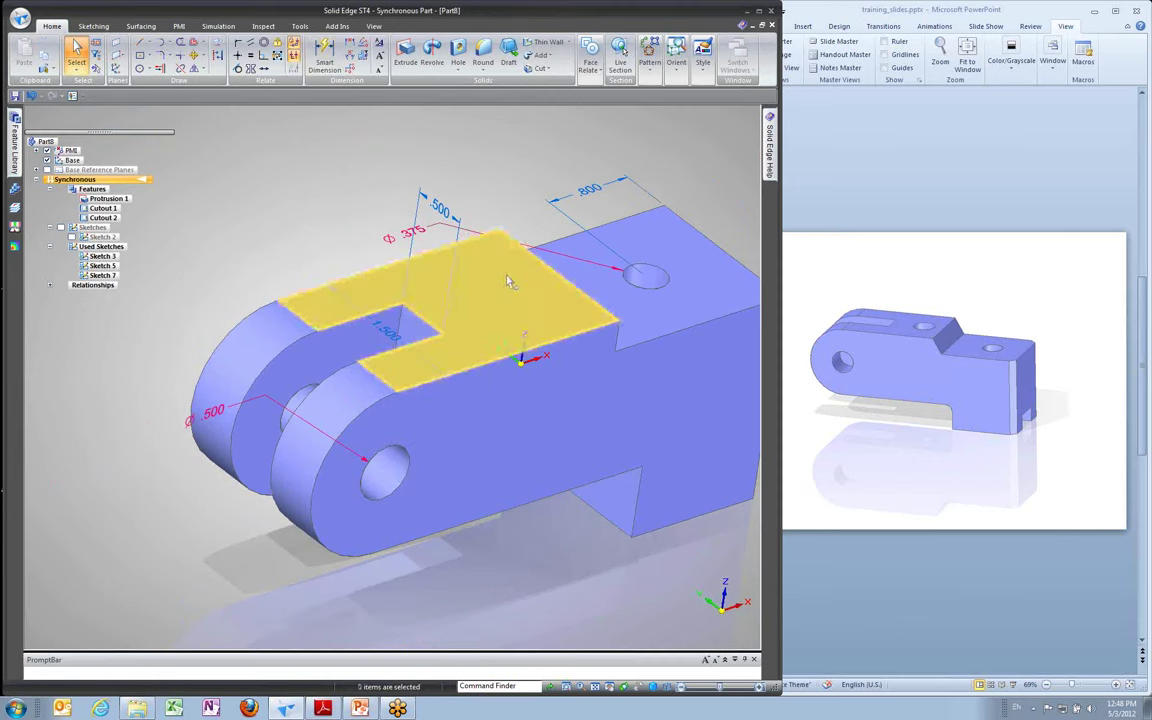
# Start a hole on the upper top face between the clevis slot and the step, locking placement to that face's plane
pyautogui.moveTo(472, 156)
pyautogui.mouseDown(button='middle')
pyautogui.moveTo(479, 181)
pyautogui.moveTo(495, 169)
pyautogui.moveTo(487, 150)
pyautogui.mouseUp(button='middle')
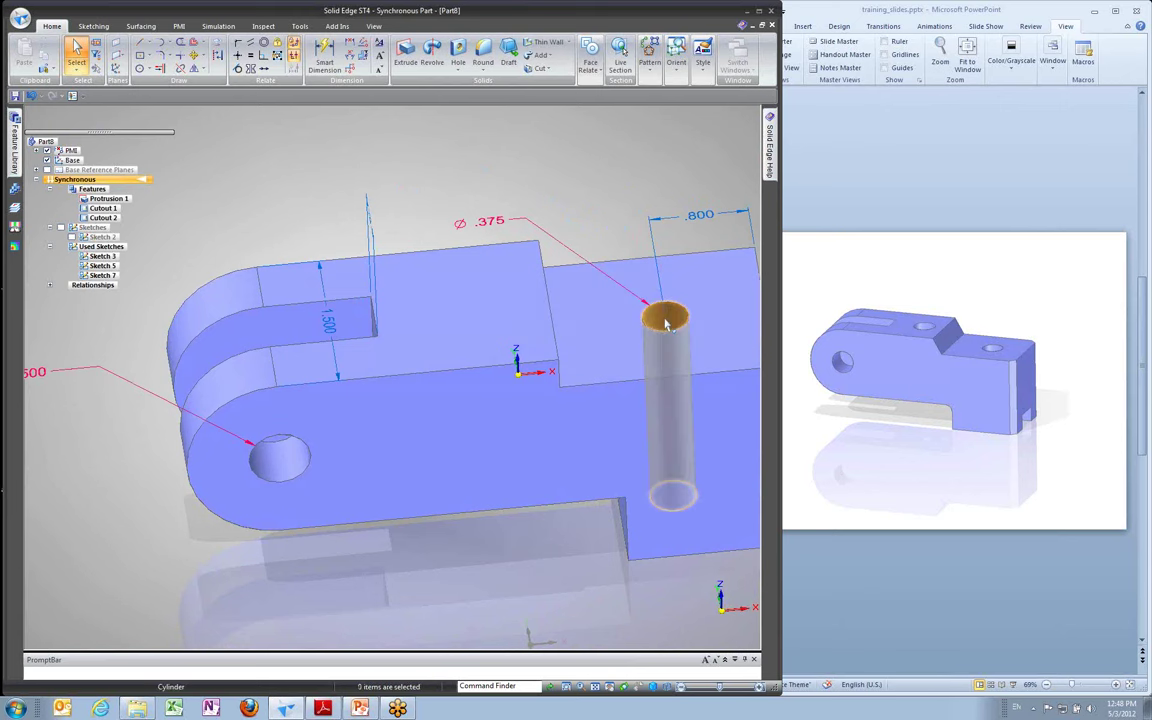
pyautogui.click(1146, 28)
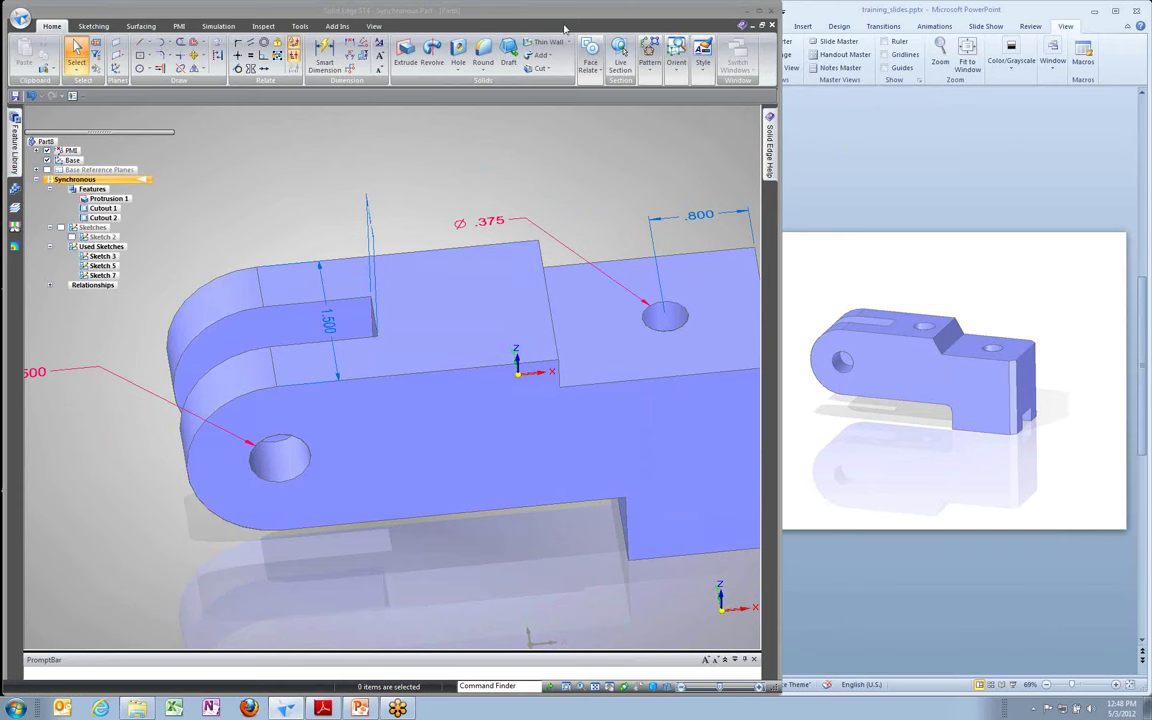
pyautogui.click(458, 55)
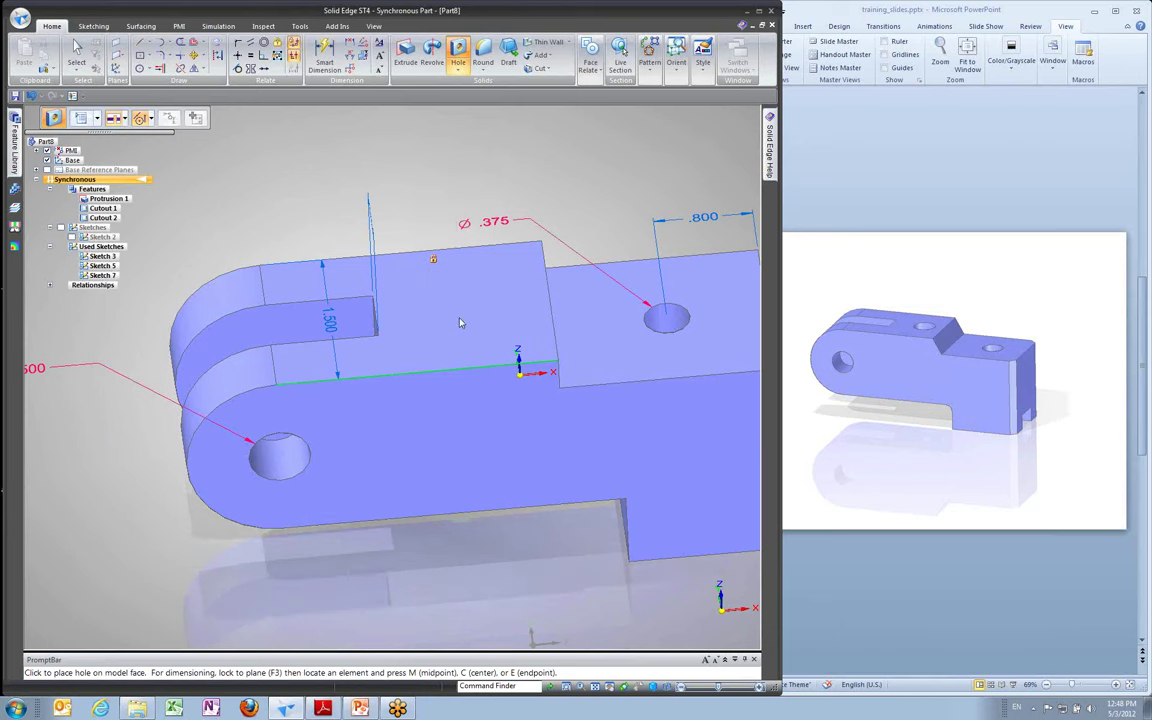
pyautogui.scroll(-2, 458, 322)
pyautogui.moveTo(428, 402); pyautogui.dragTo(420, 395, button='middle')
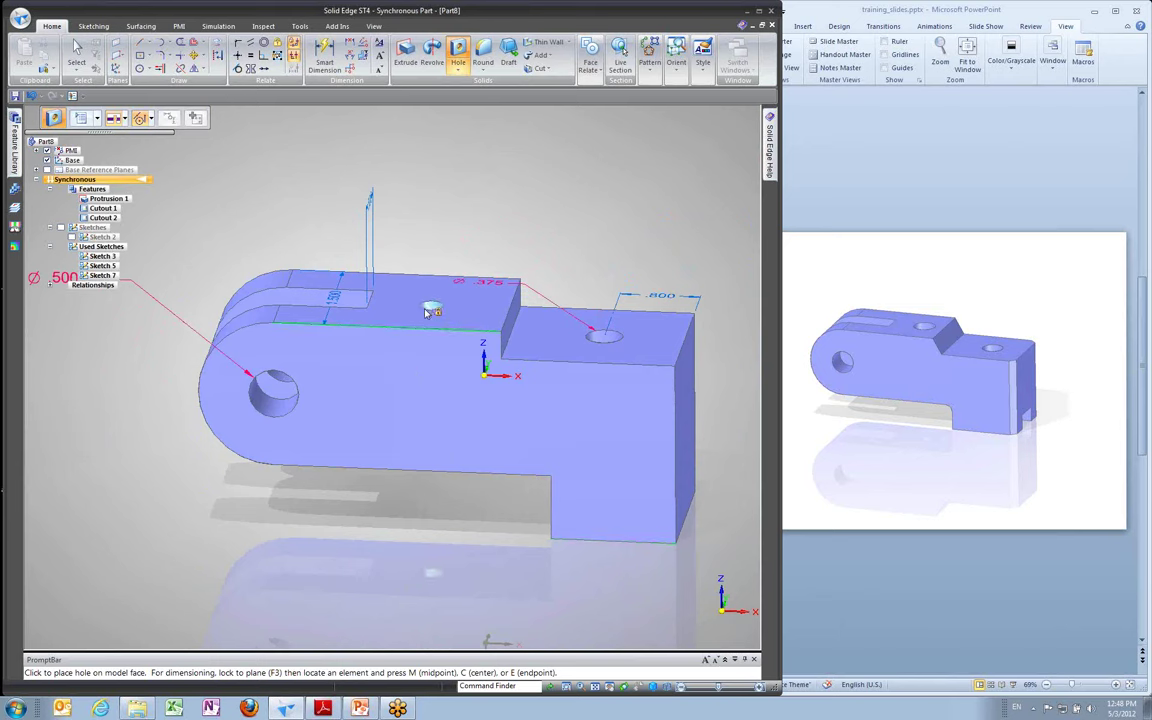
pyautogui.moveTo(373, 314); pyautogui.dragTo(262, 360, button='middle')
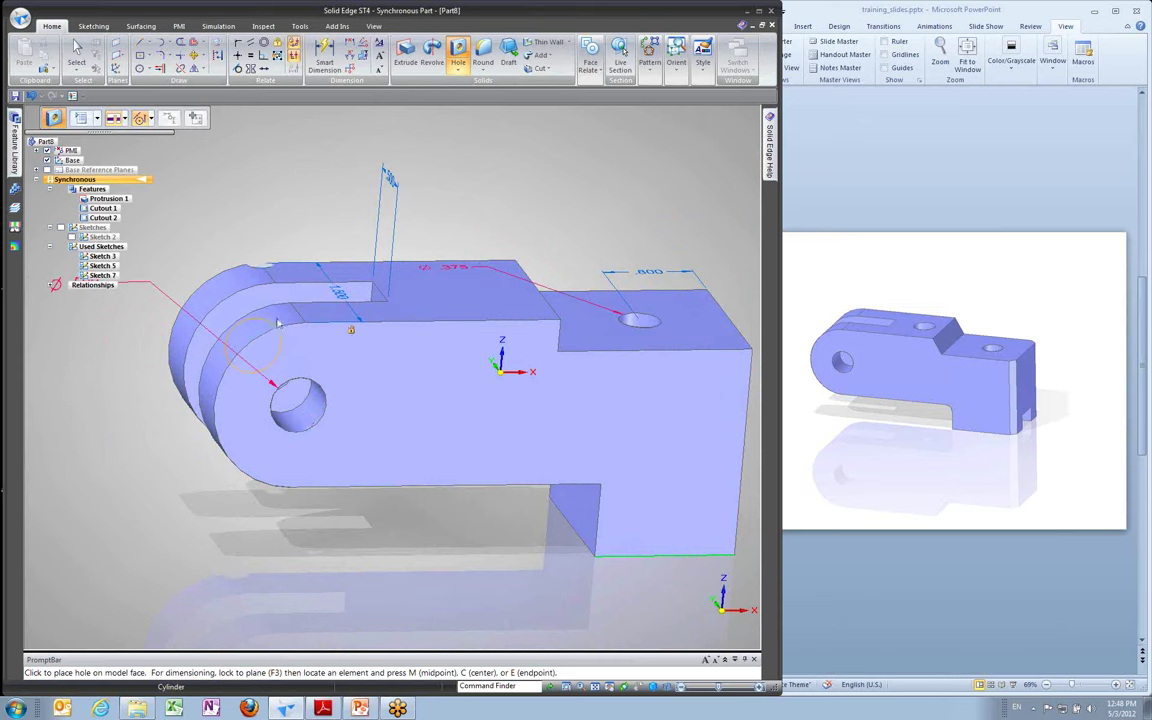
pyautogui.moveTo(280, 322); pyautogui.dragTo(469, 311, button='middle')
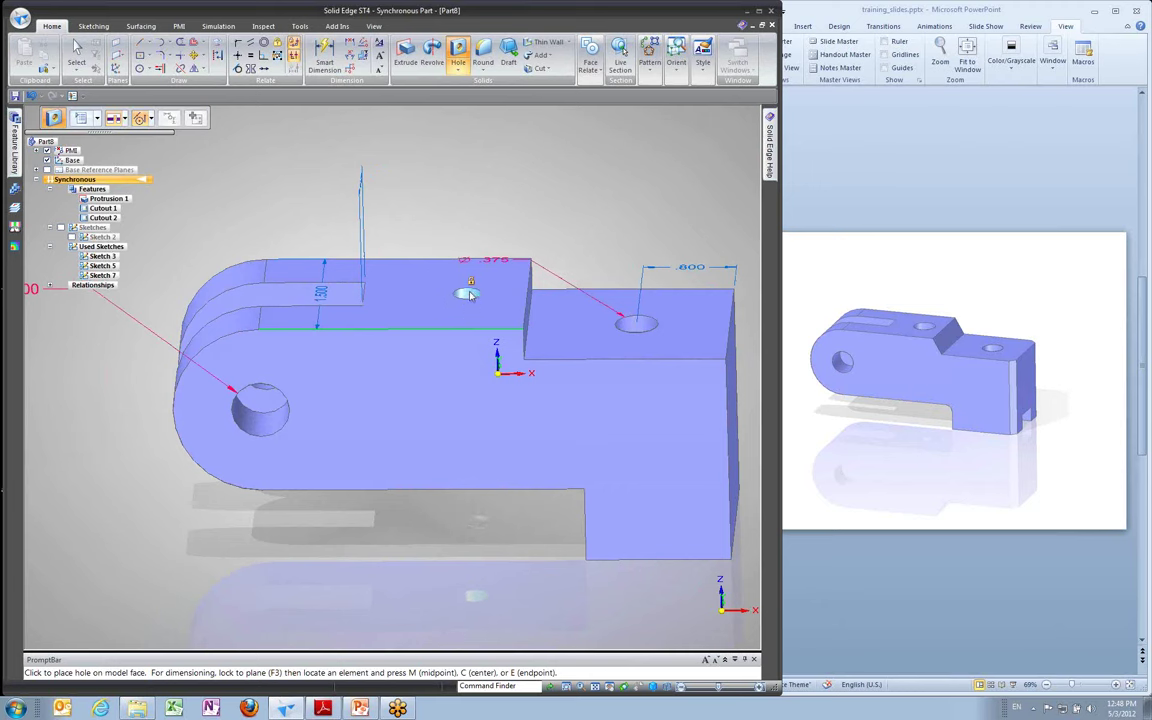
pyautogui.press('F3')
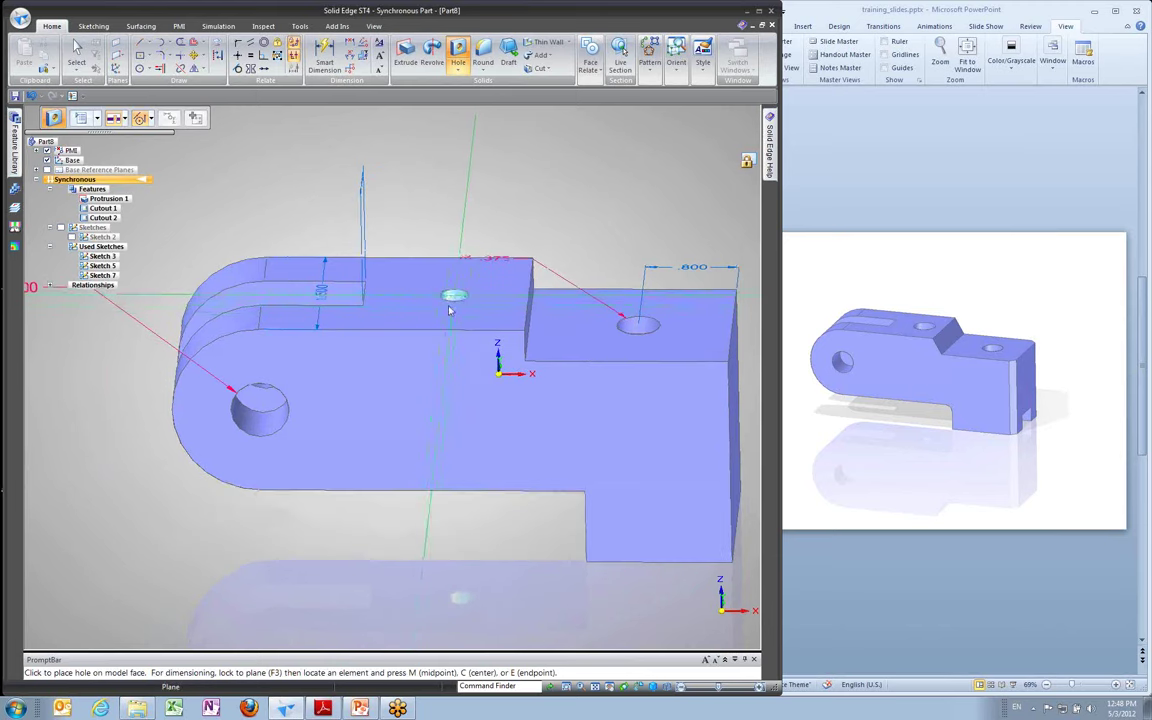
pyautogui.scroll(3, 449, 311)
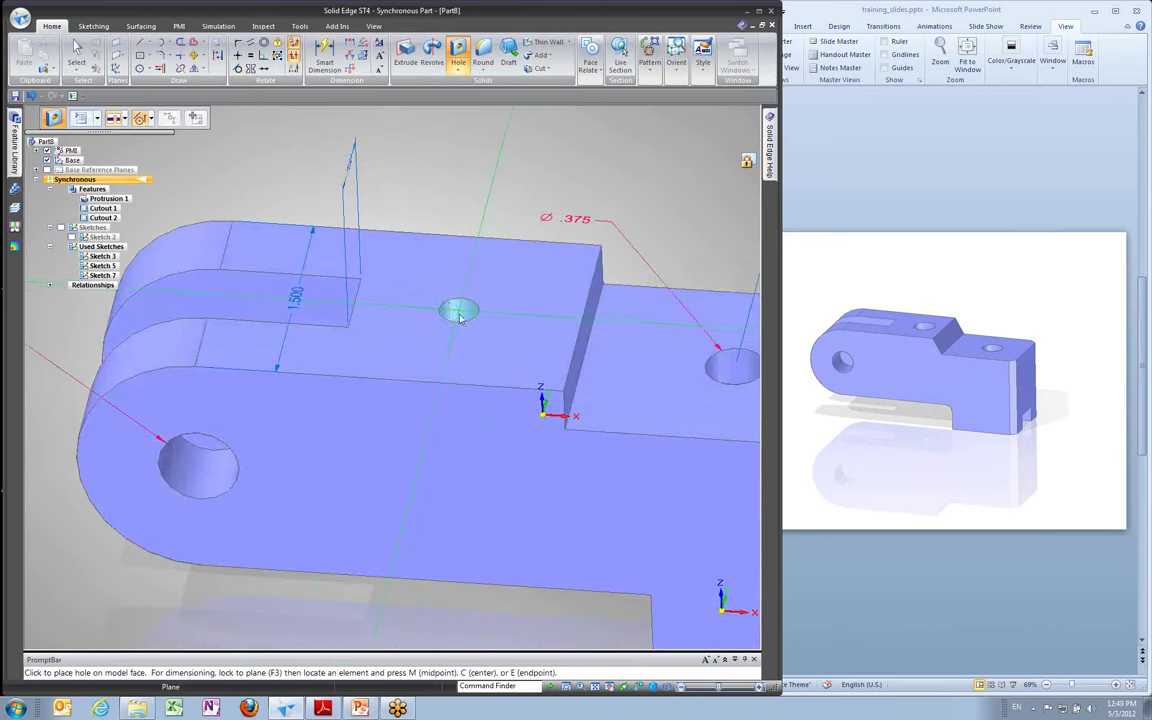
# Configure the hole as a counterbore type with a counterbore depth of 0.25 in
pyautogui.click(79, 118)
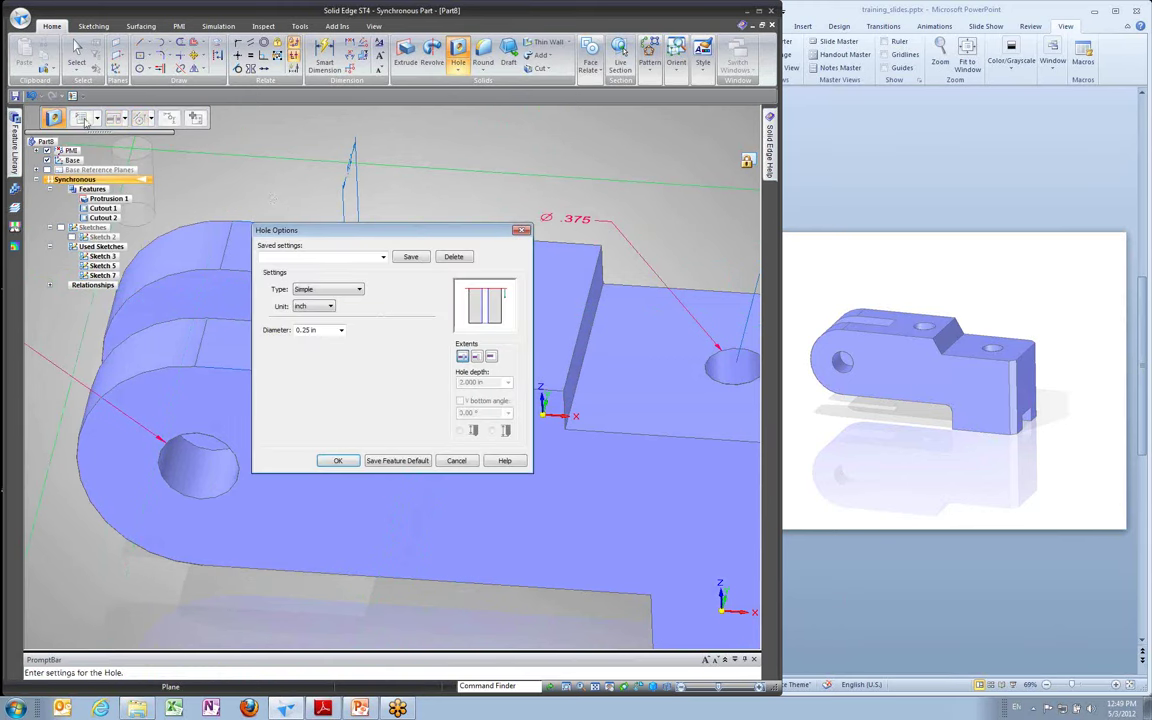
pyautogui.click(330, 290)
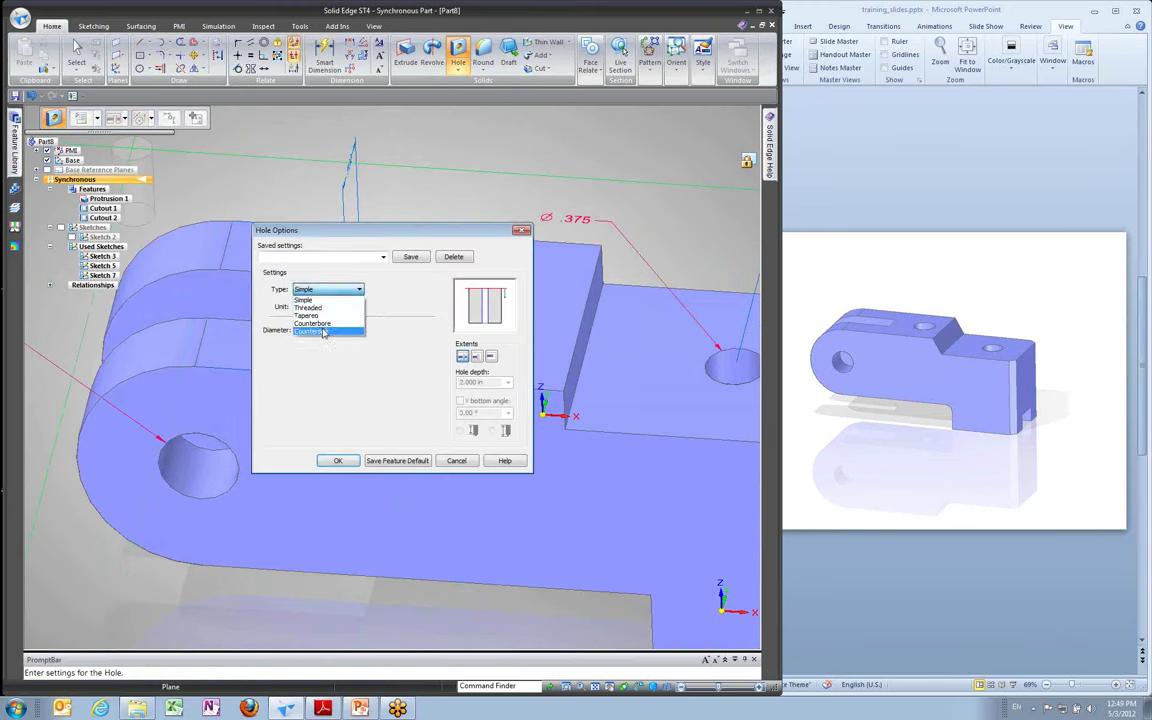
pyautogui.click(310, 329)
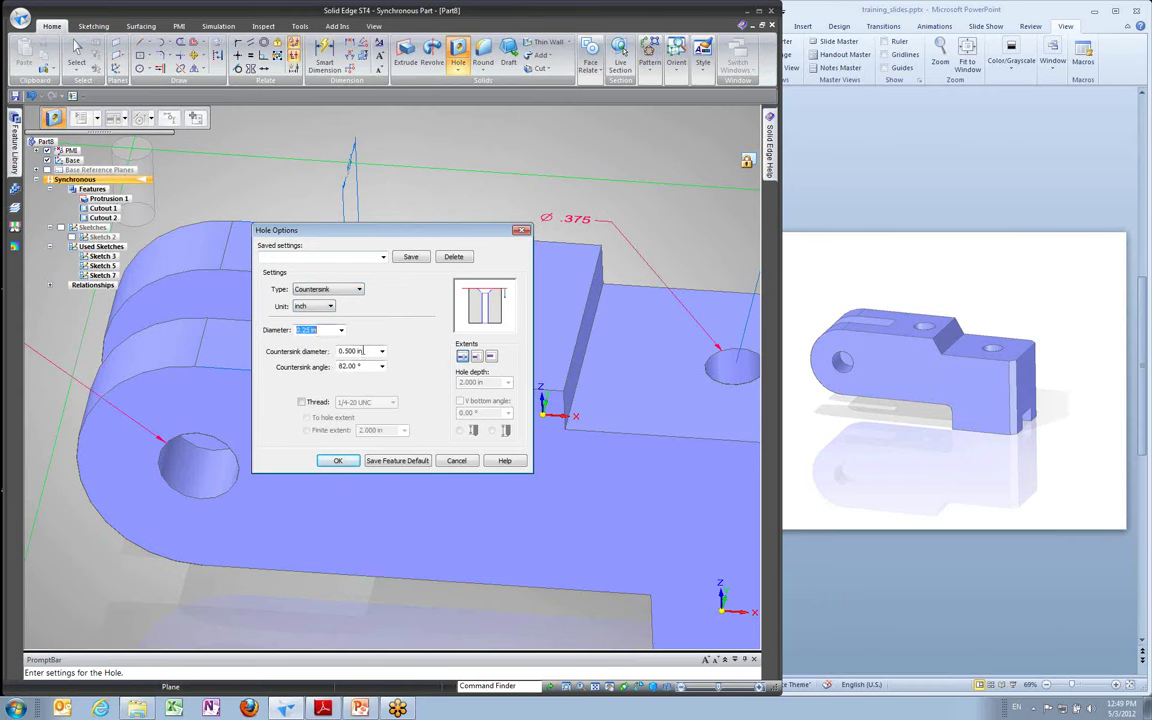
pyautogui.click(330, 289)
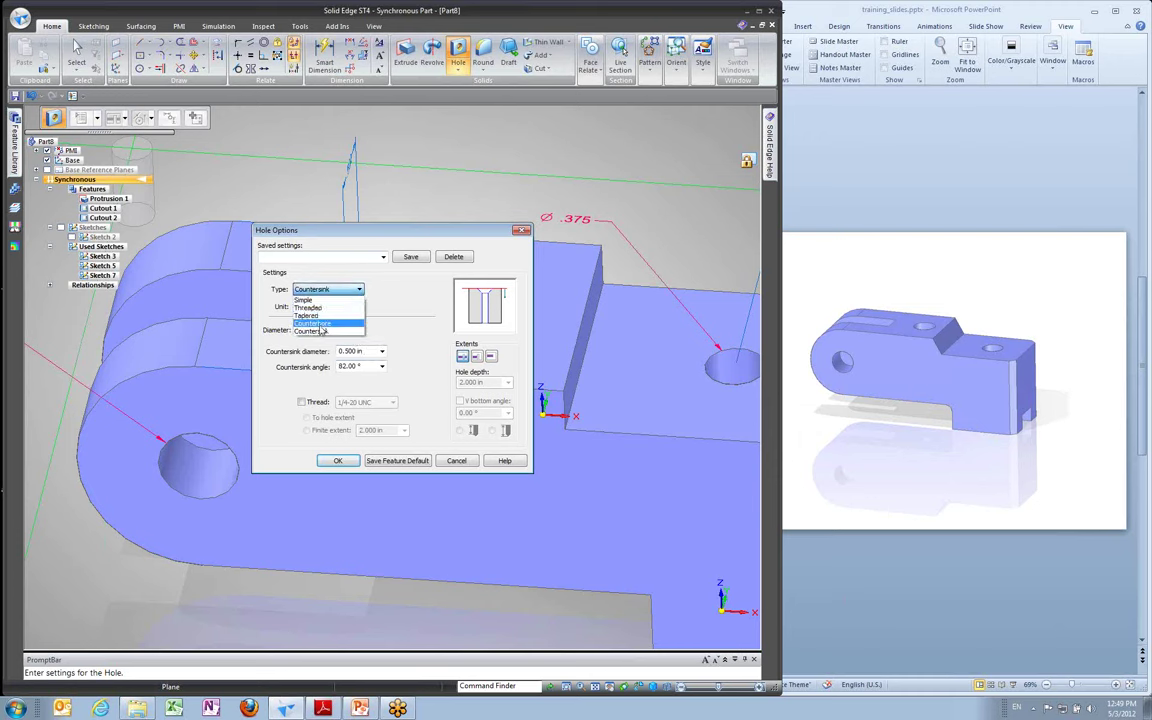
pyautogui.click(318, 325)
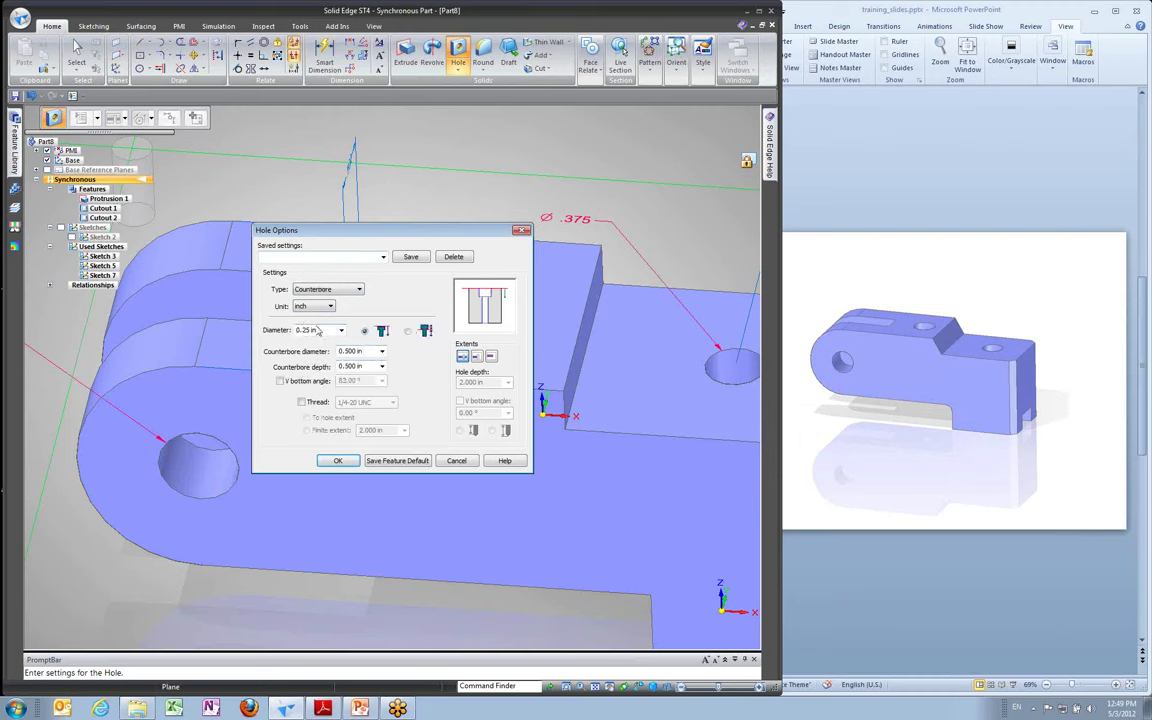
pyautogui.doubleClick(365, 366)
# Save the counterbore hole settings as "My CNBR" and apply them to the hole
pyautogui.click(272, 259)
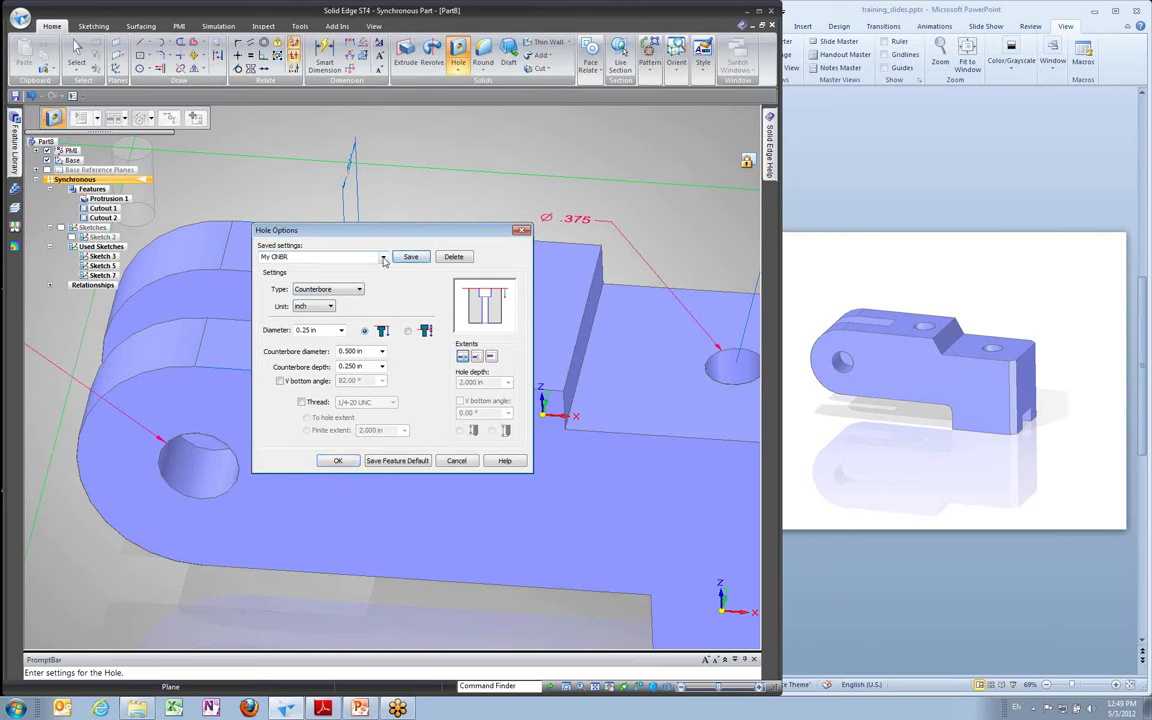
pyautogui.click(383, 257)
pyautogui.click(369, 257)
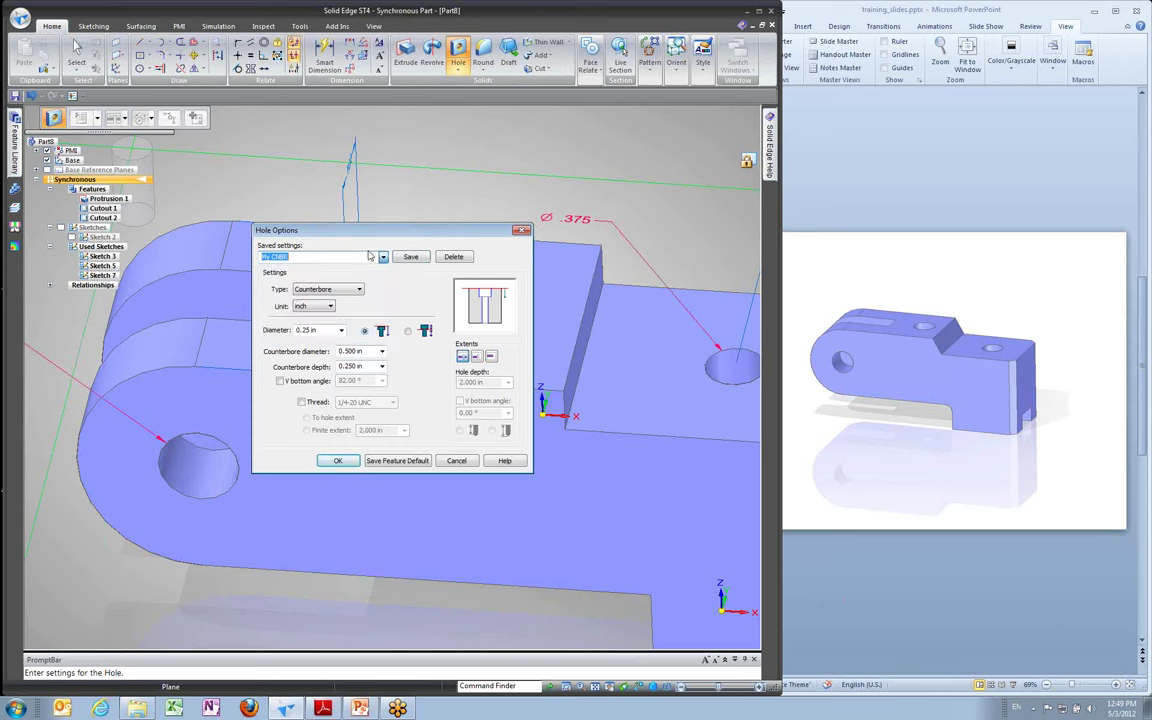
pyautogui.click(337, 460)
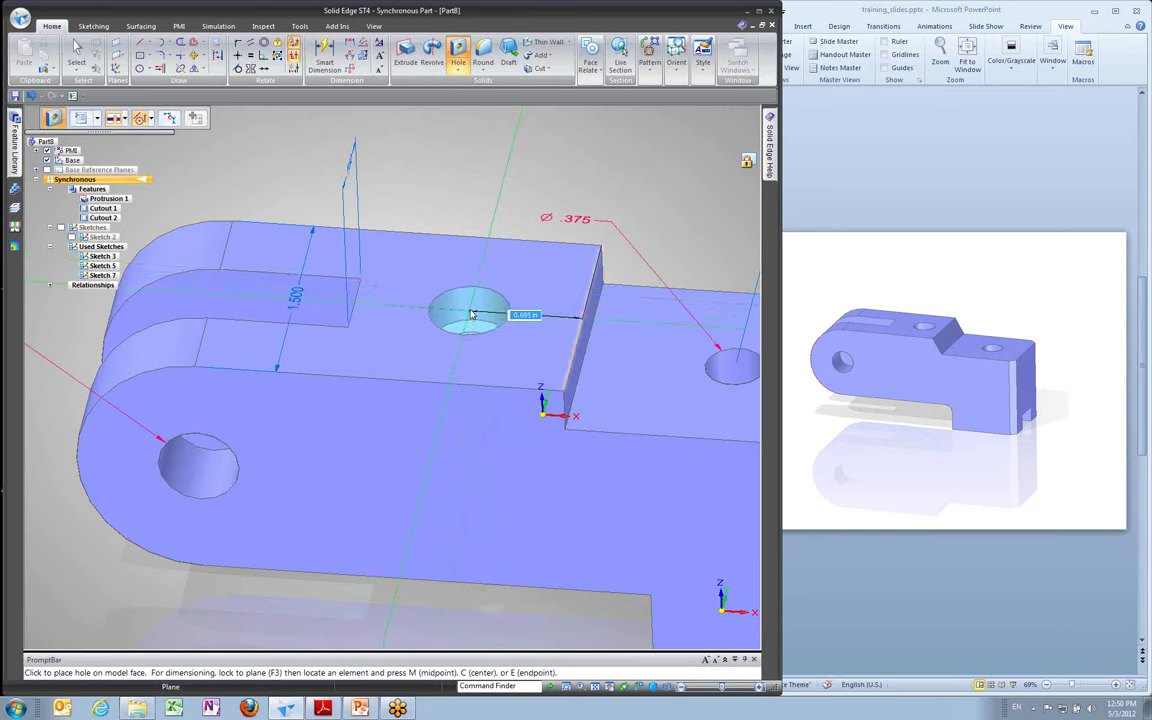
# Place the counterbored hole on the upper top face with its centre 0.5 in from the step edge
pyautogui.write('0.')
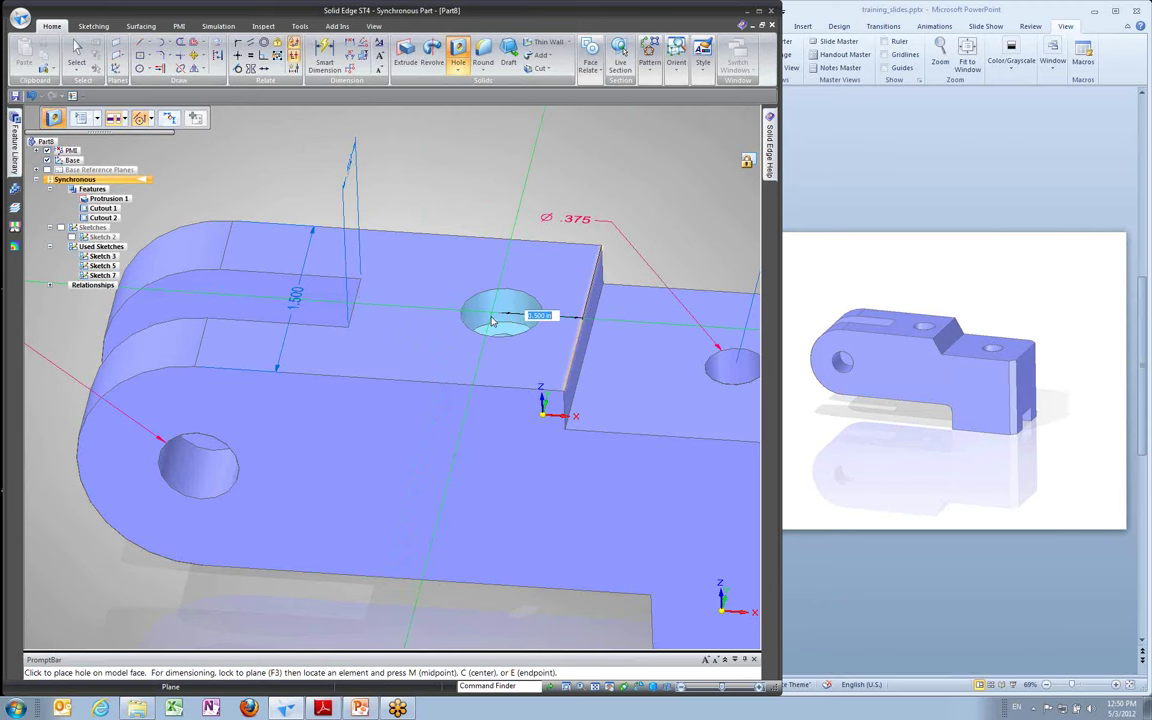
pyautogui.click(492, 320)
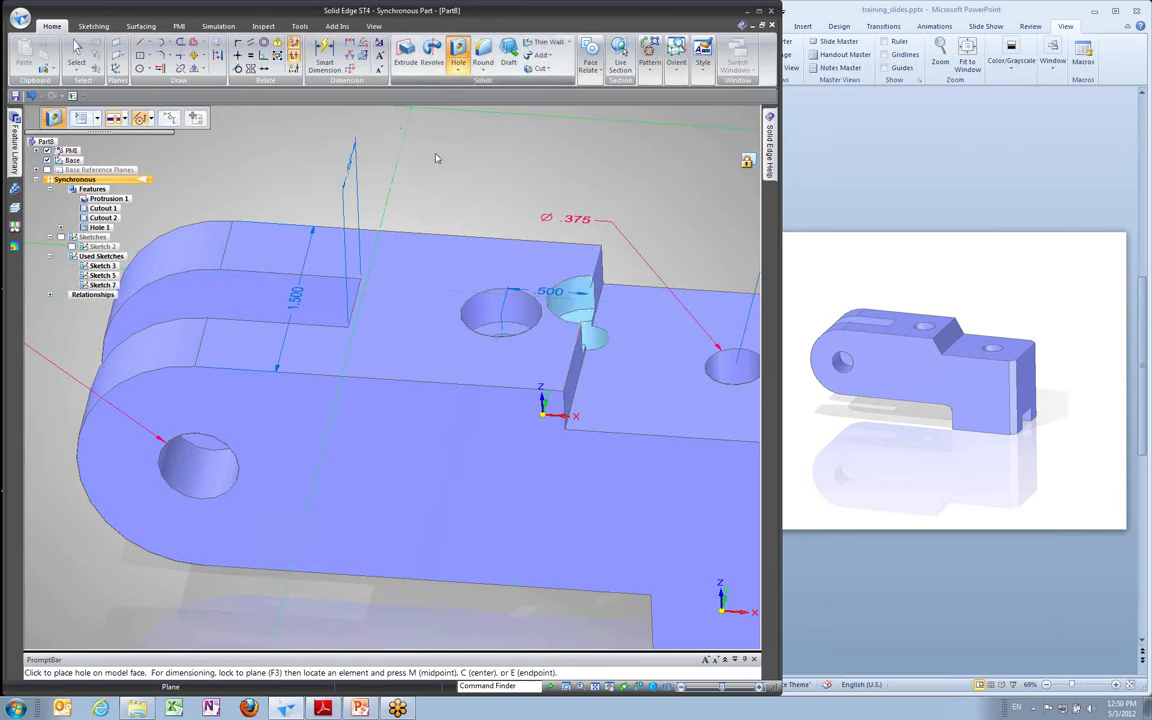
pyautogui.press('Escape')
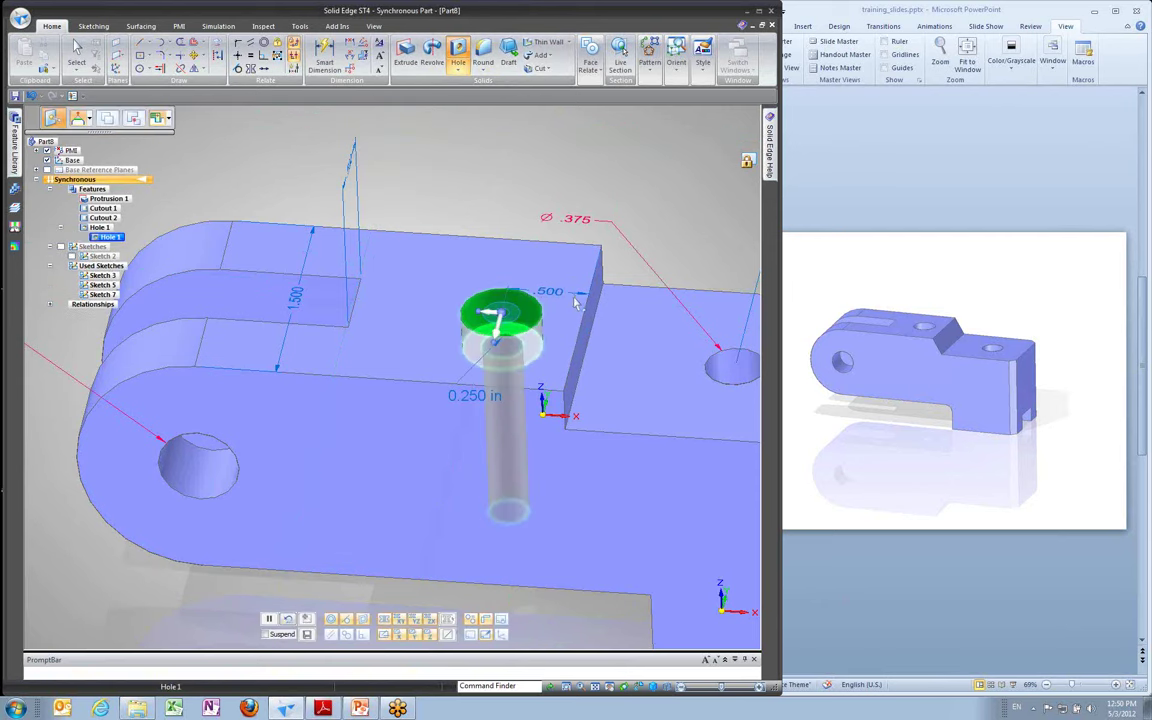
# Delete the counterbored hole's location dimension and add a new one above the part from the hole centre to the step edge
pyautogui.click(573, 293)
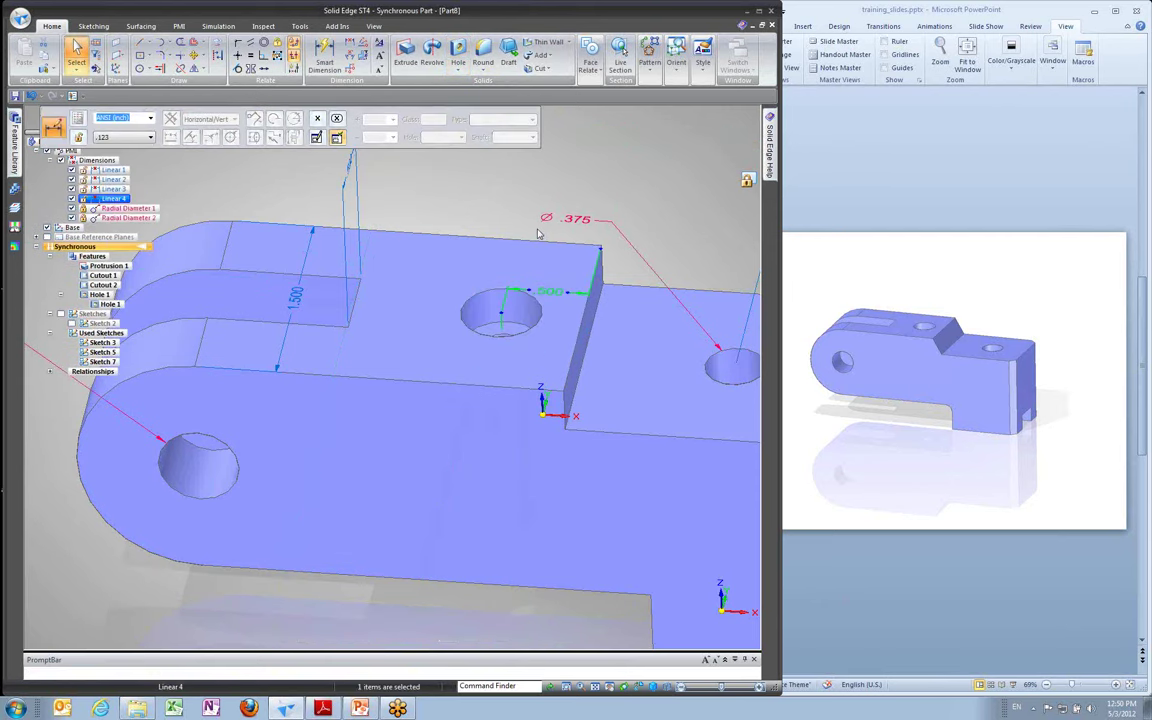
pyautogui.click(537, 233)
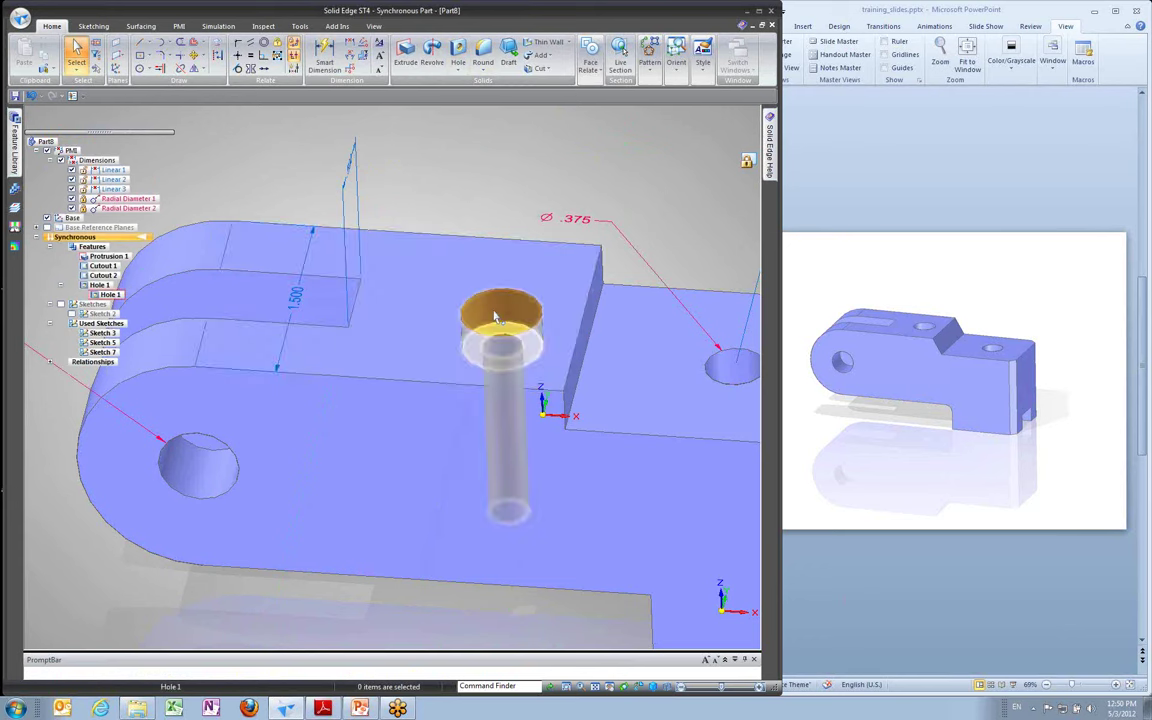
pyautogui.click(349, 45)
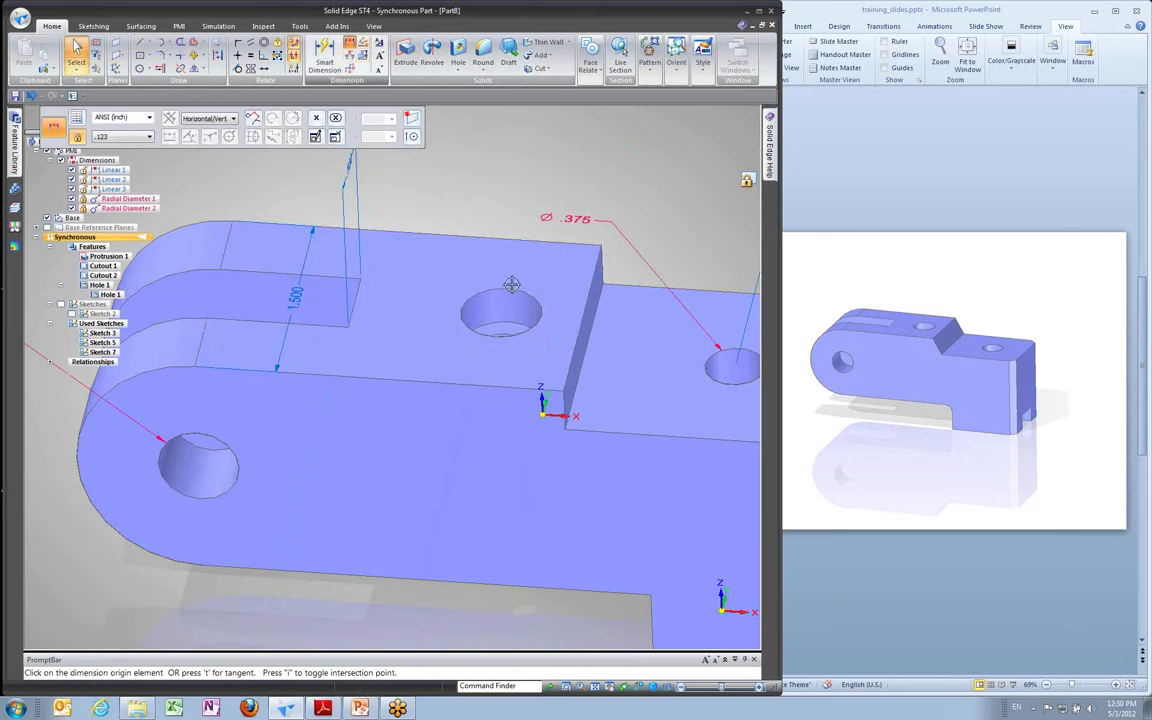
pyautogui.click(518, 290)
pyautogui.click(583, 297)
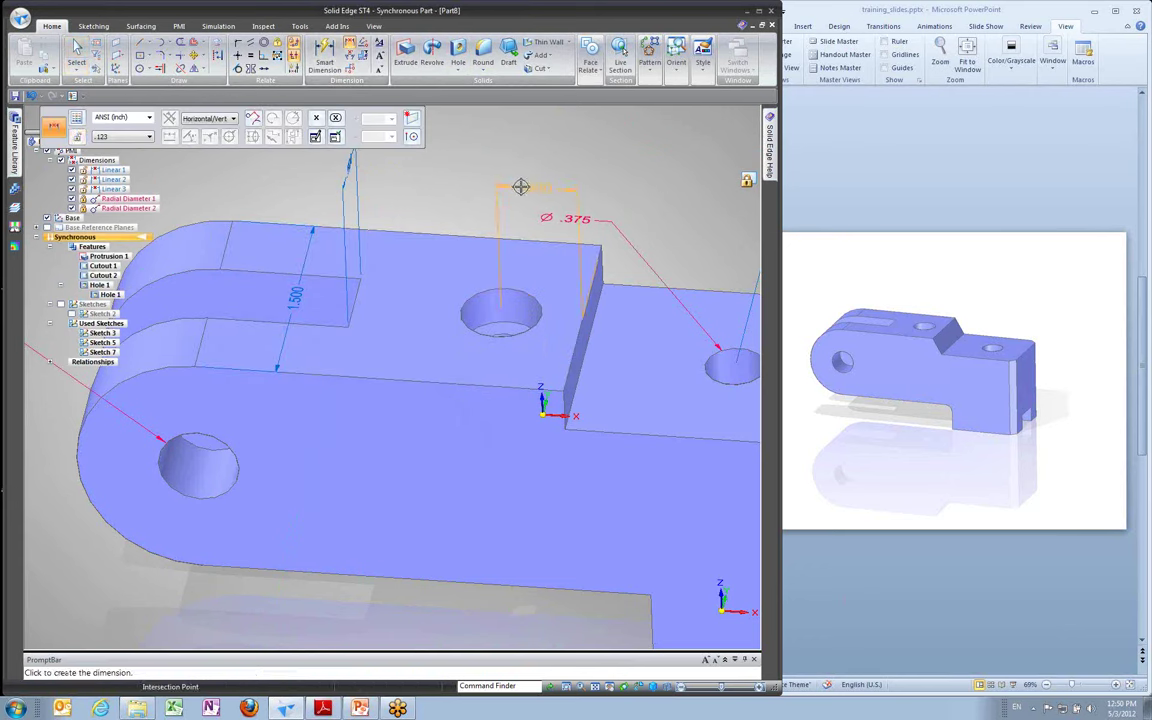
pyautogui.click(516, 185)
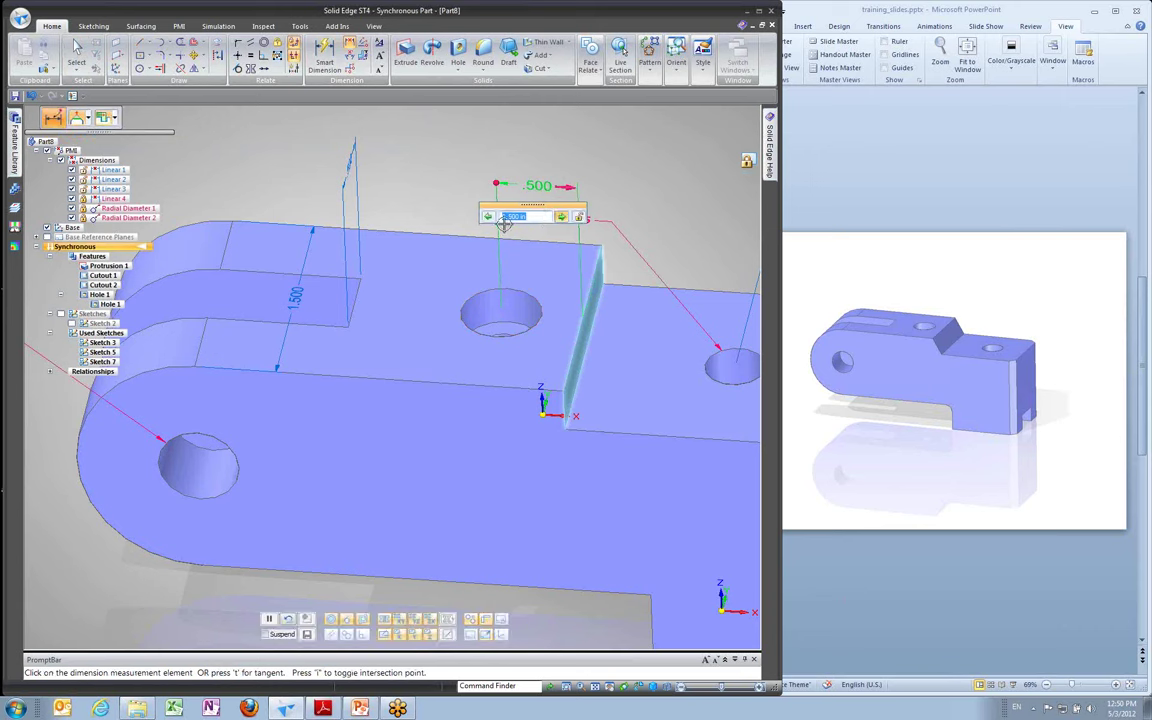
# Set the hole's distance from the step edge to 0.6 in, moving the hole rather than the step face
pyautogui.click(489, 218)
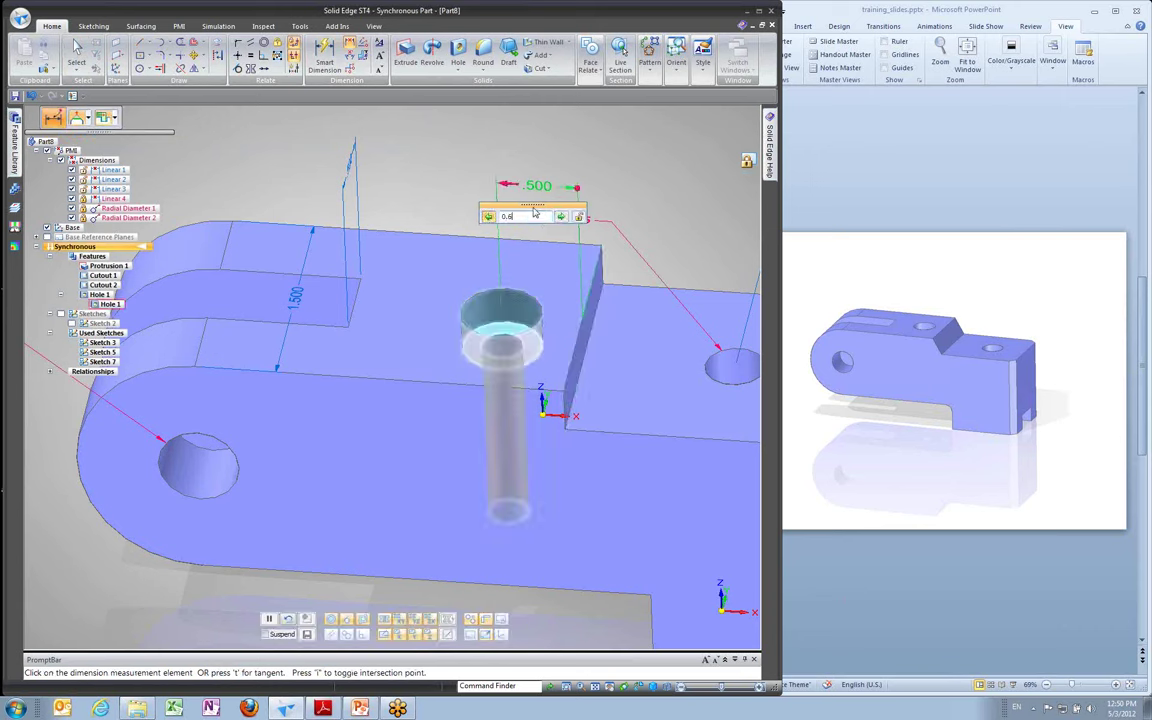
pyautogui.press('Return')
pyautogui.press('Escape')
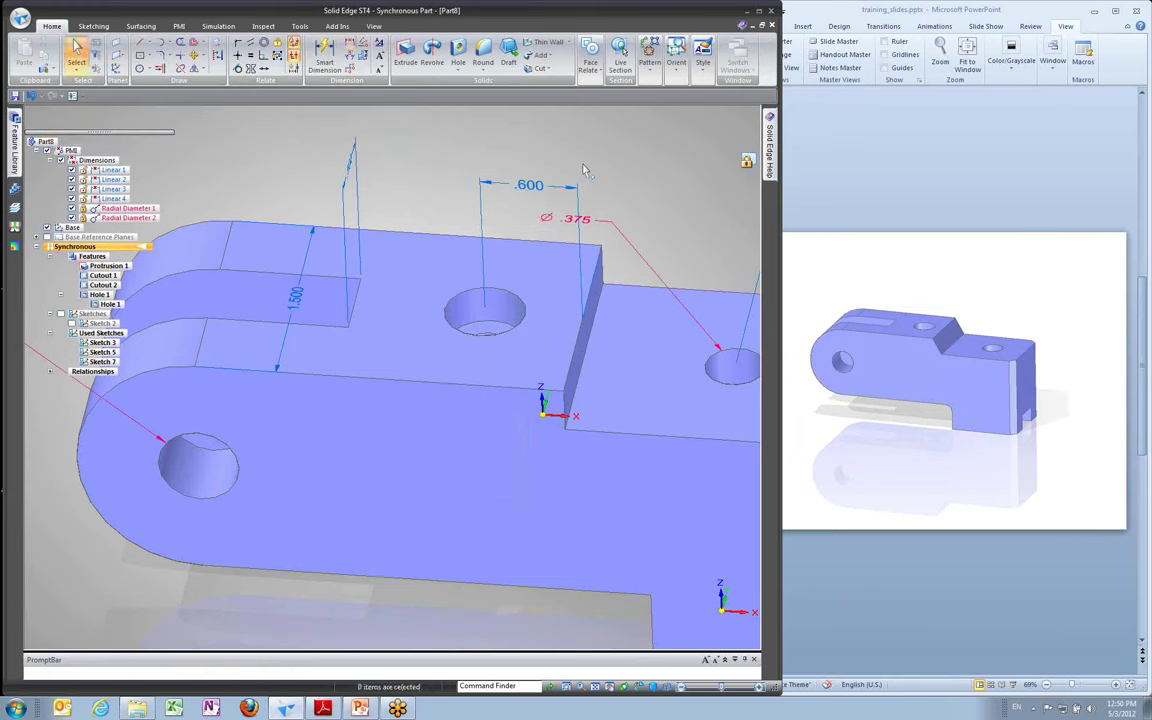
# Sketch an open three-sided rectangular profile about 0.63 in wide on the block's end face, starting and ending on its lower edge
pyautogui.hotkey('ctrl', 'i')
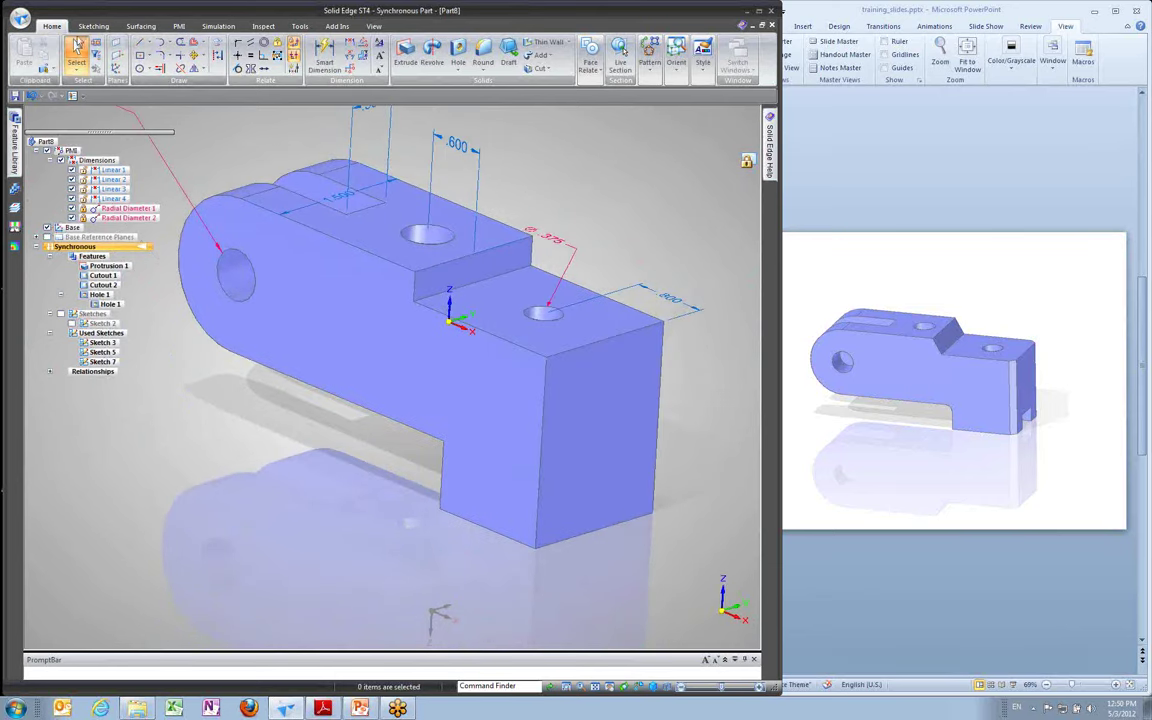
pyautogui.click(140, 42)
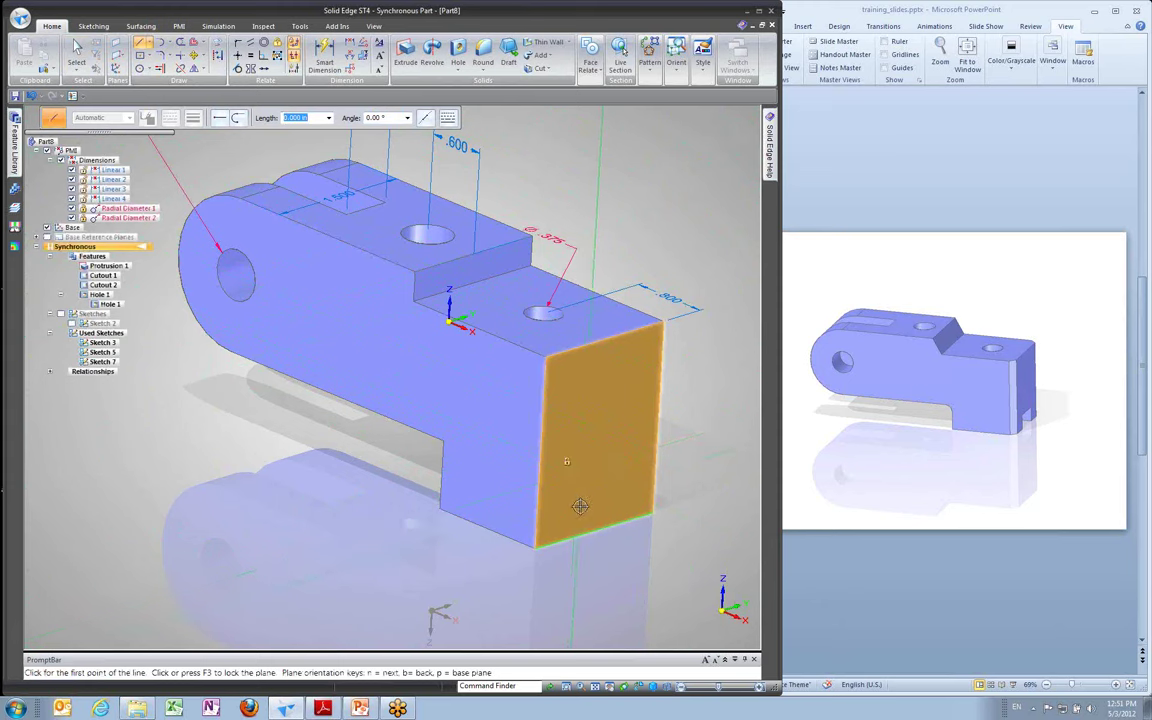
pyautogui.press('F3')
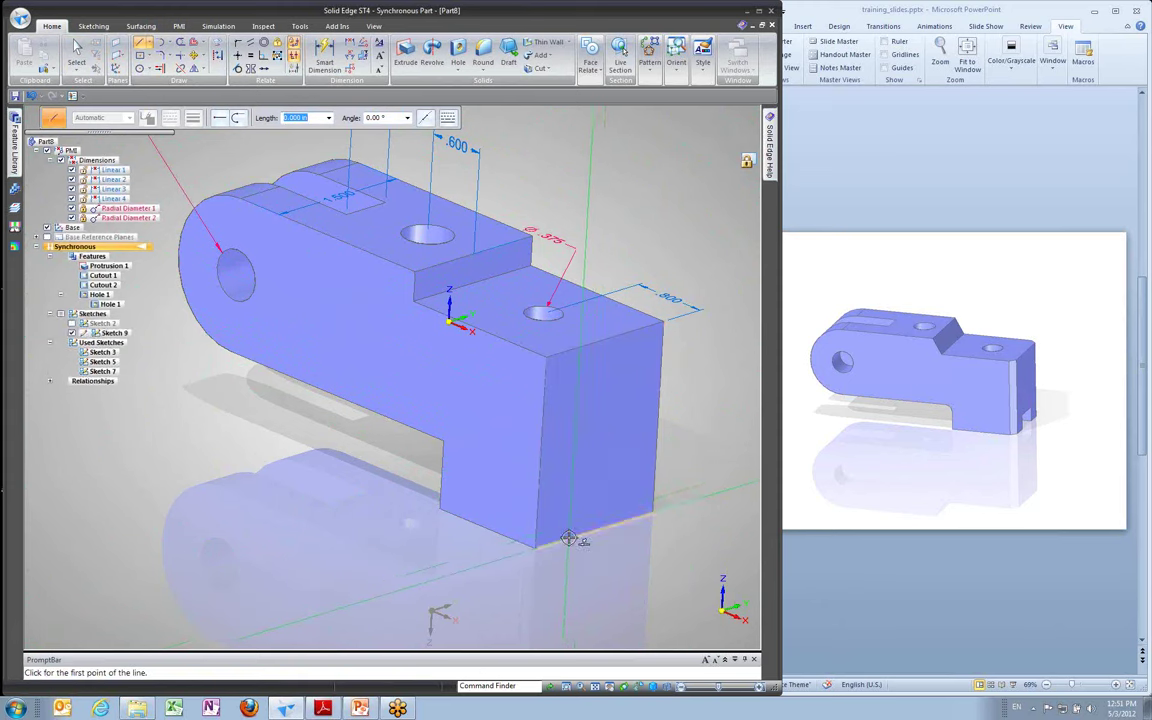
pyautogui.click(568, 538)
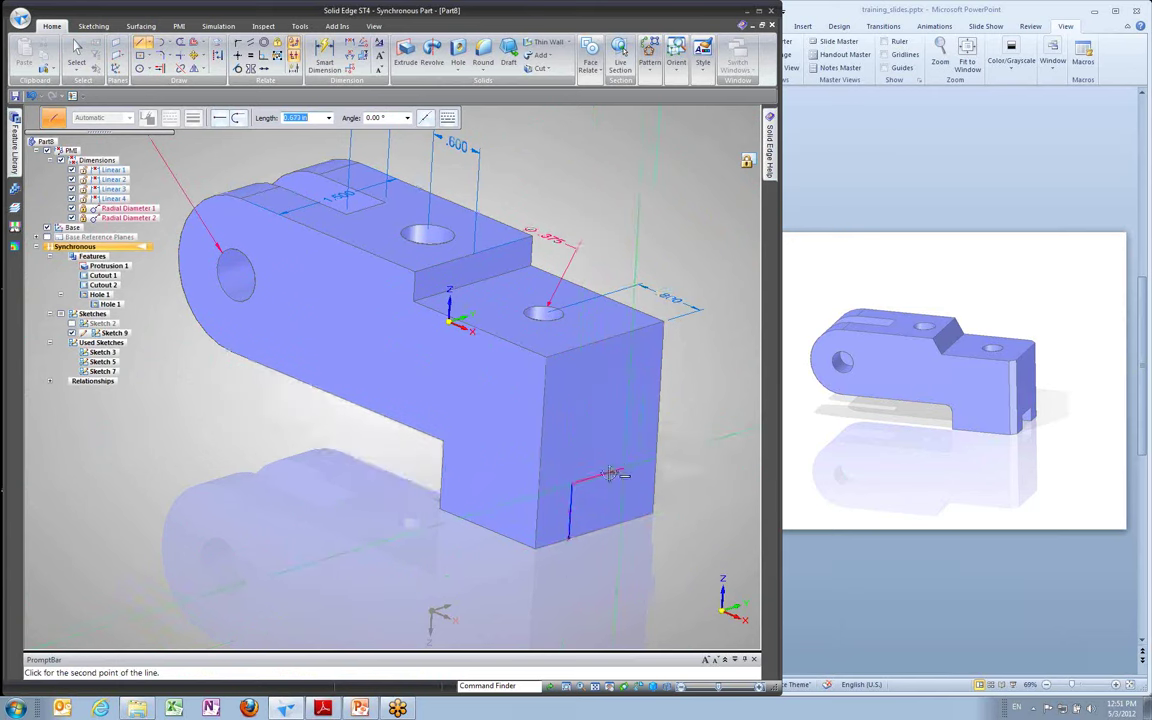
pyautogui.scroll(5, 620, 480)
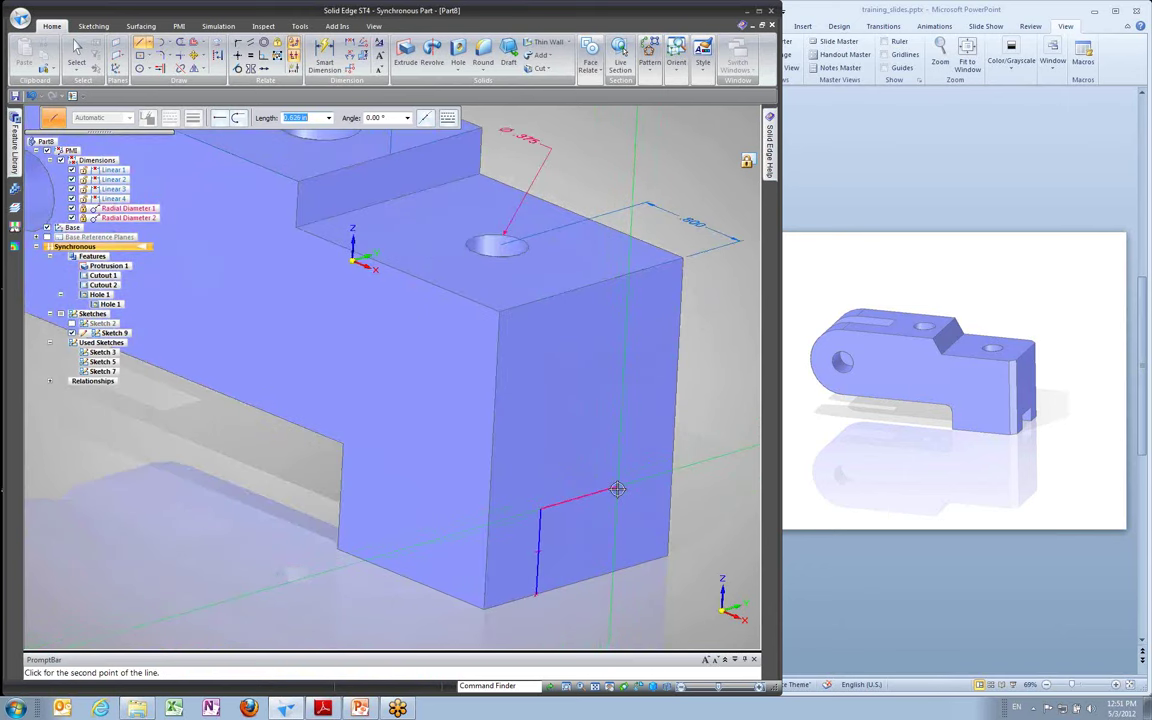
pyautogui.click(613, 572)
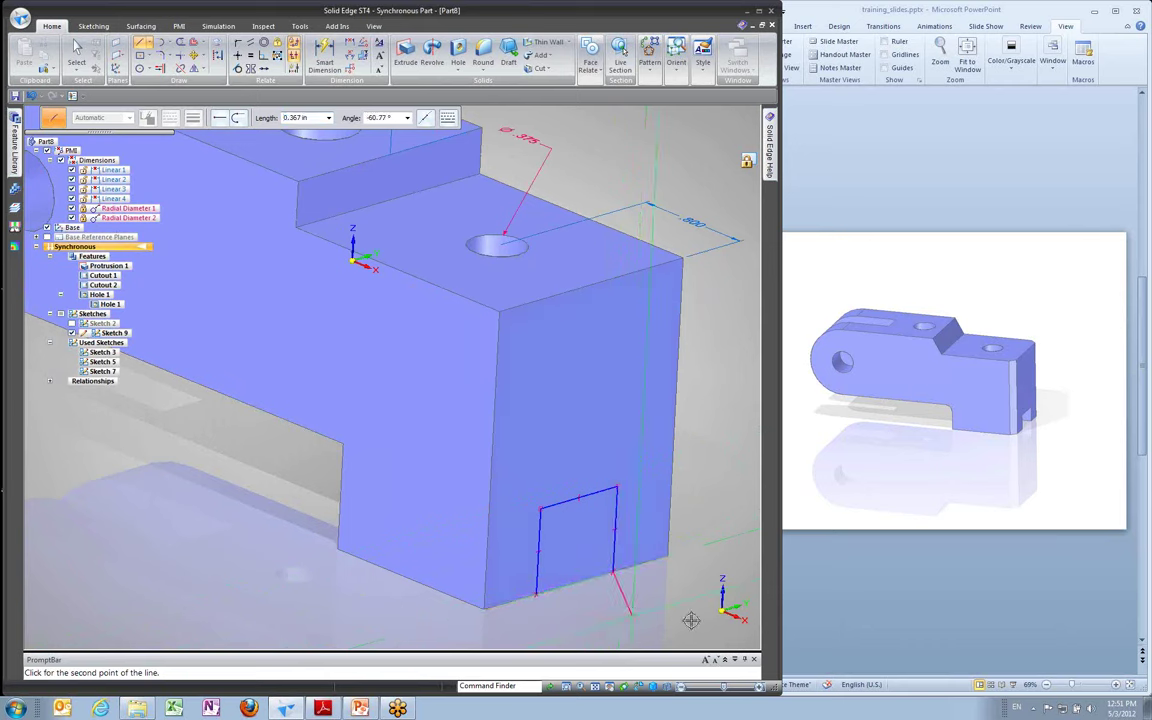
pyautogui.click(77, 50)
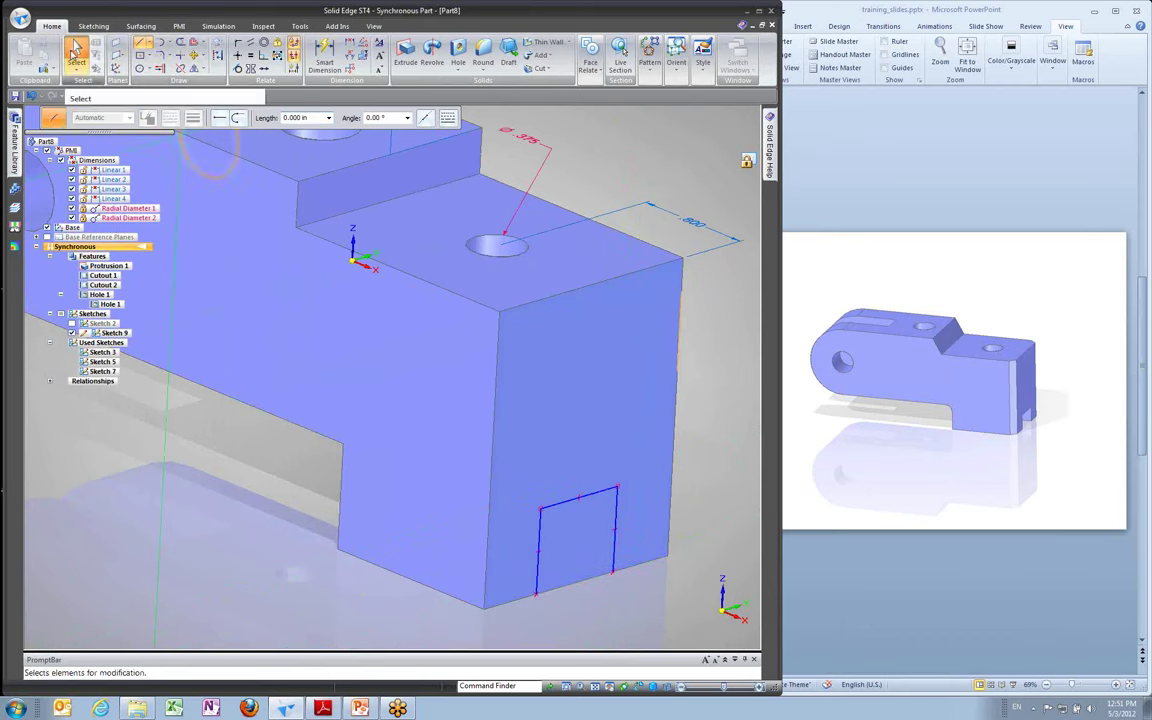
# Cut the region enclosed by the open profile through the full length of the lower block to form the bottom slot
pyautogui.click(592, 562)
pyautogui.click(598, 560)
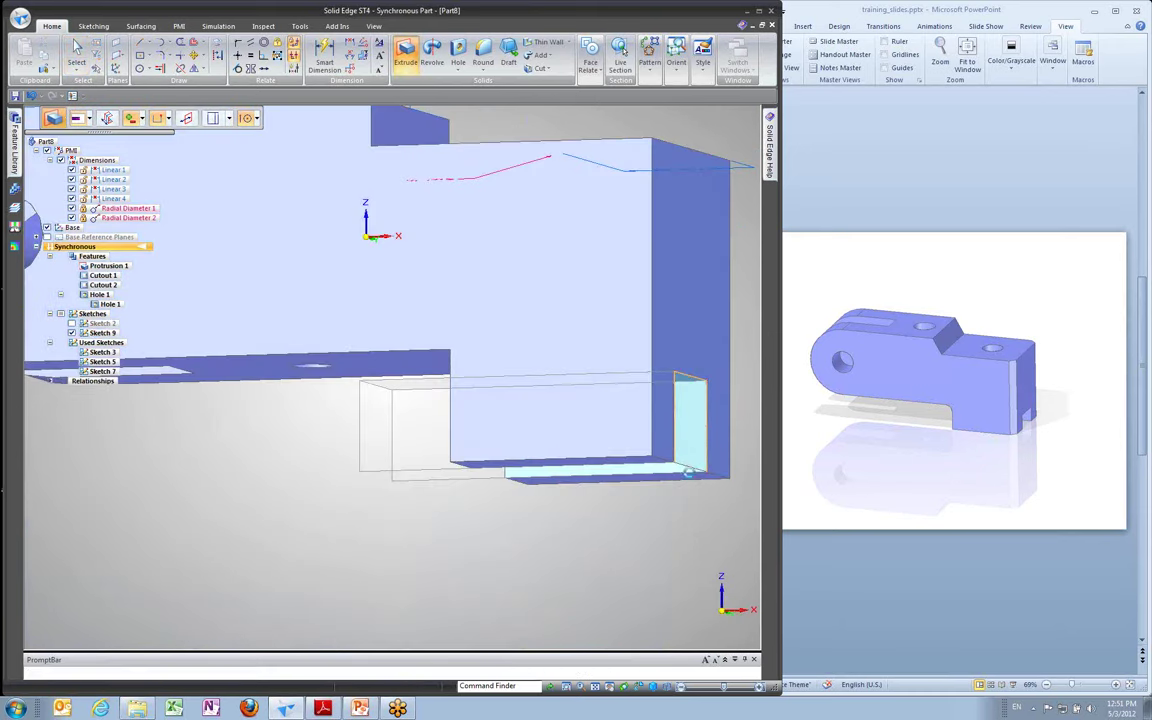
pyautogui.click(697, 480)
pyautogui.moveTo(680, 450); pyautogui.dragTo(252, 420, button='middle')
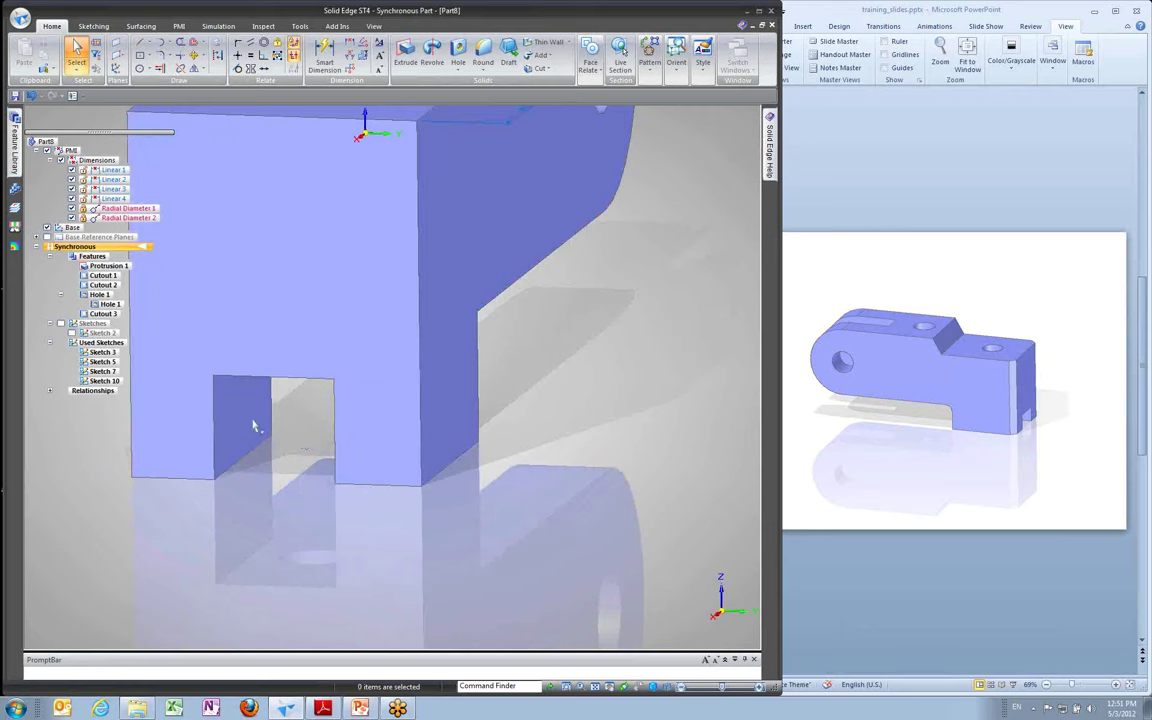
# Try moving one side face of the bottom slot outward
pyautogui.click(252, 420)
pyautogui.click(284, 418)
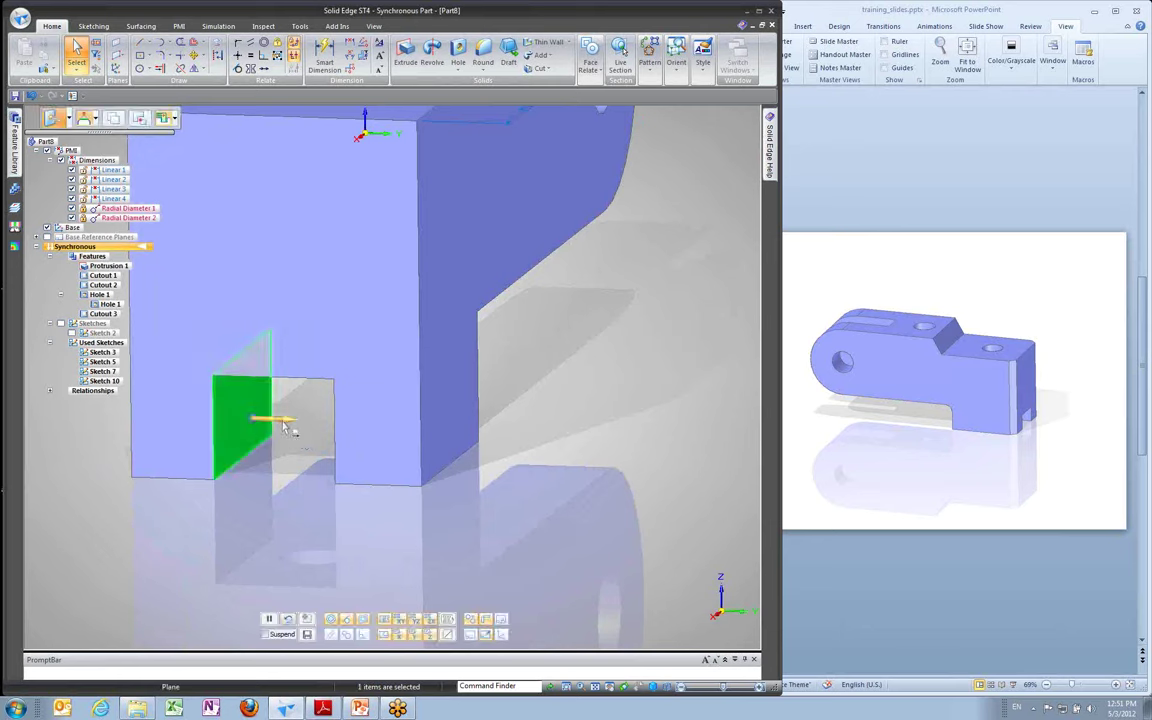
pyautogui.click(232, 445)
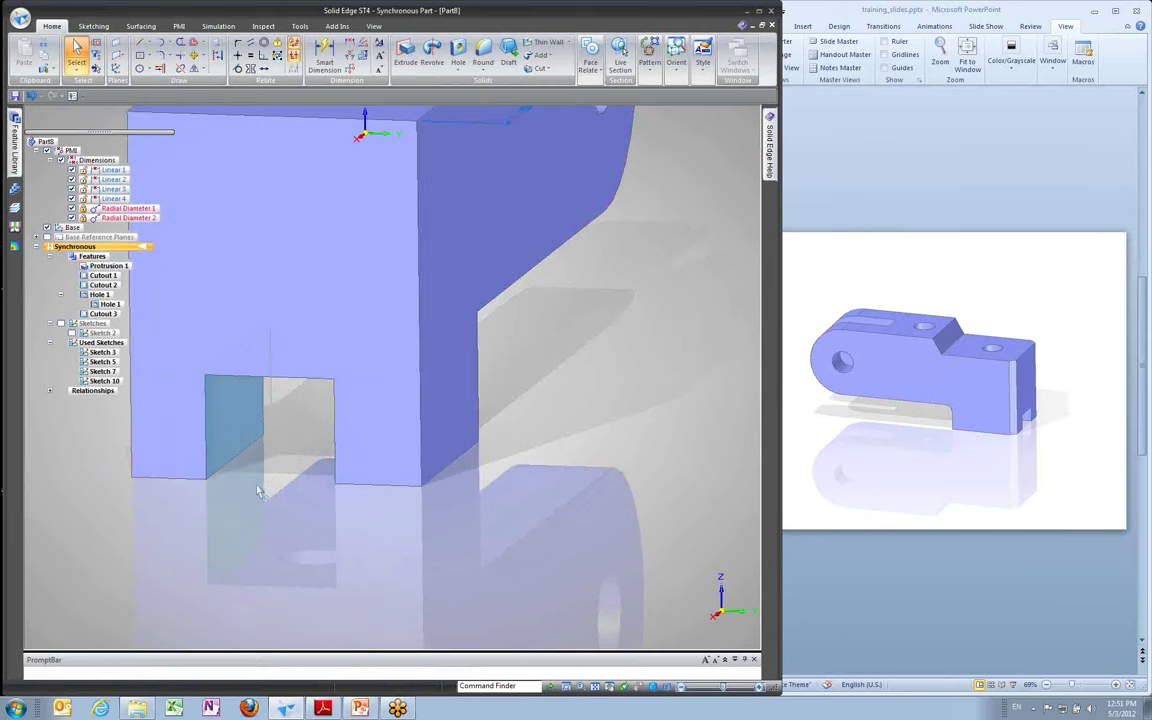
pyautogui.click(228, 441)
pyautogui.moveTo(228, 441); pyautogui.dragTo(337, 535, button='middle')
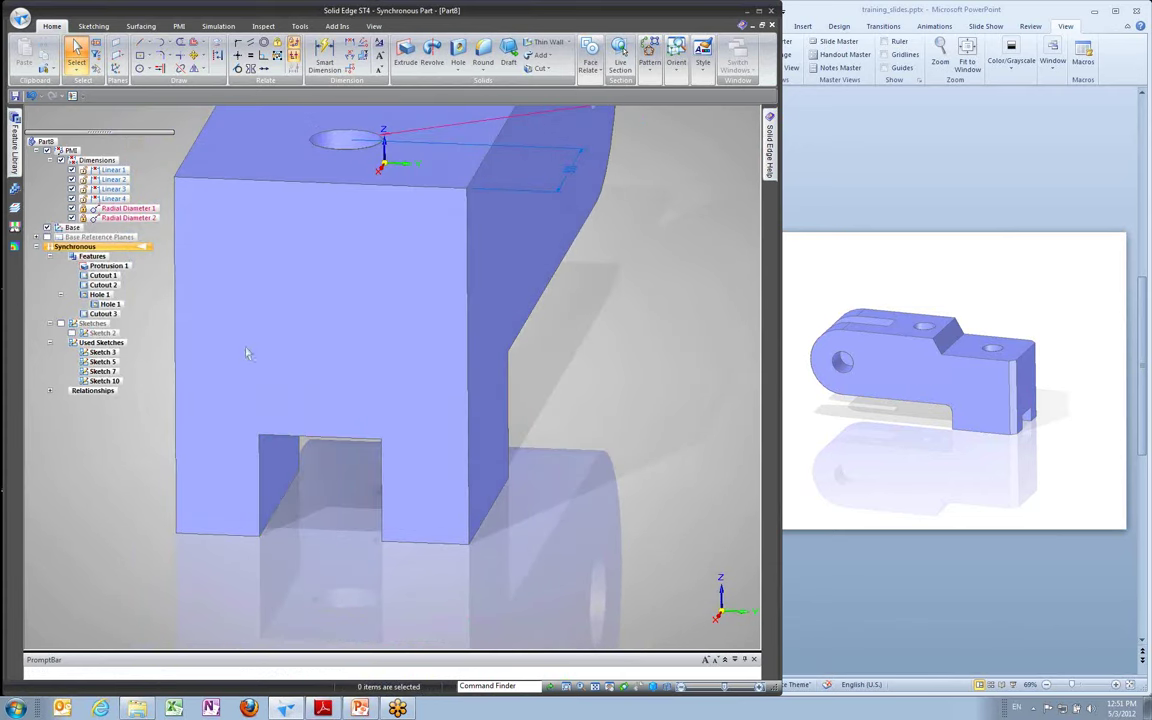
pyautogui.moveTo(337, 421); pyautogui.dragTo(185, 425, button='middle')
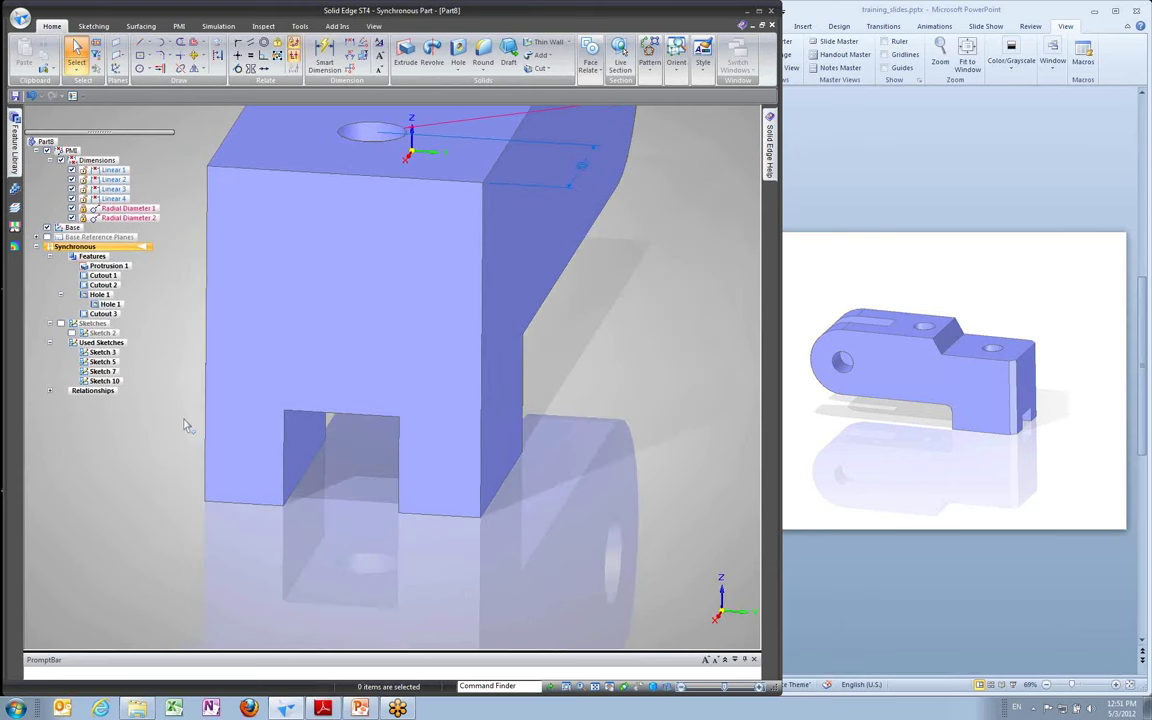
# Centre the bottom slot cutout on the block by moving it from its top edge midpoint to the base coordinate system origin
pyautogui.click(100, 314)
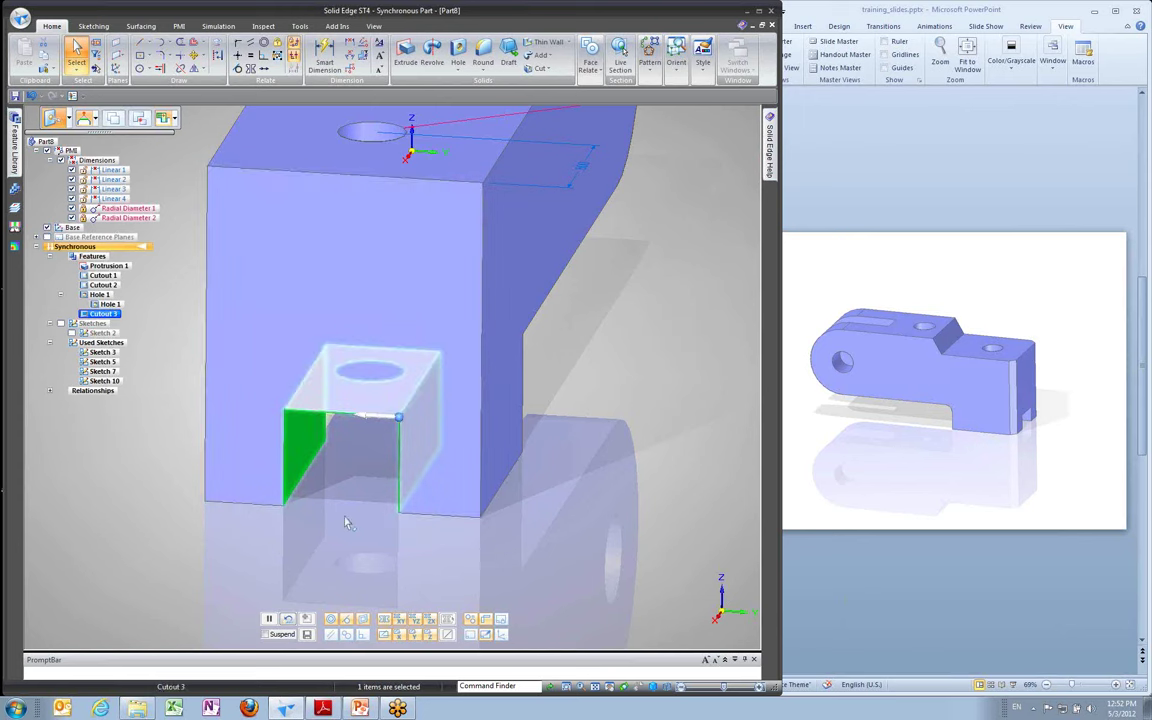
pyautogui.click(398, 418)
pyautogui.moveTo(398, 419); pyautogui.dragTo(341, 416)
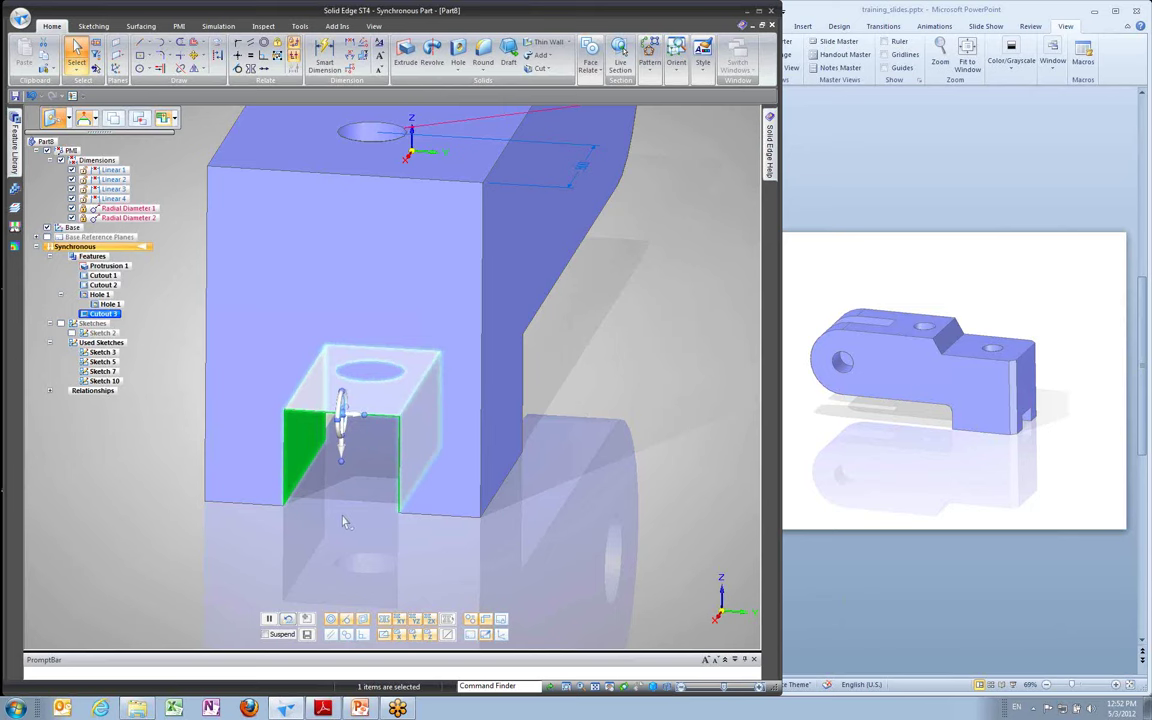
pyautogui.moveTo(370, 476); pyautogui.dragTo(447, 471, button='middle')
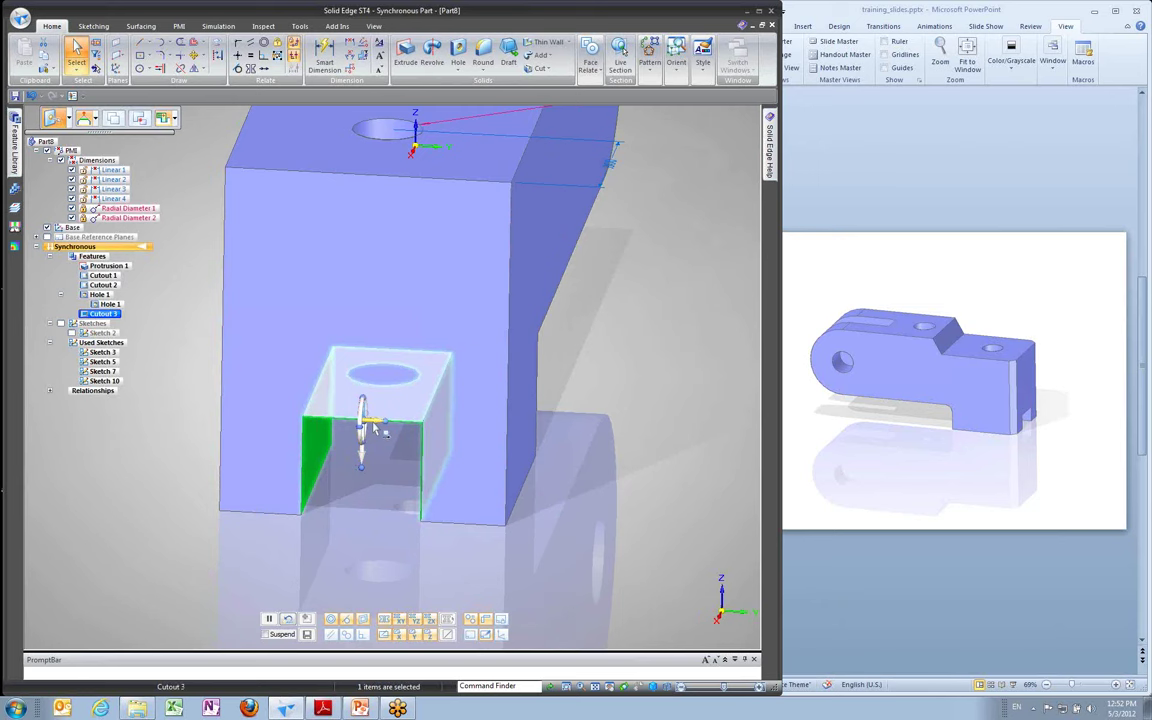
pyautogui.click(376, 428)
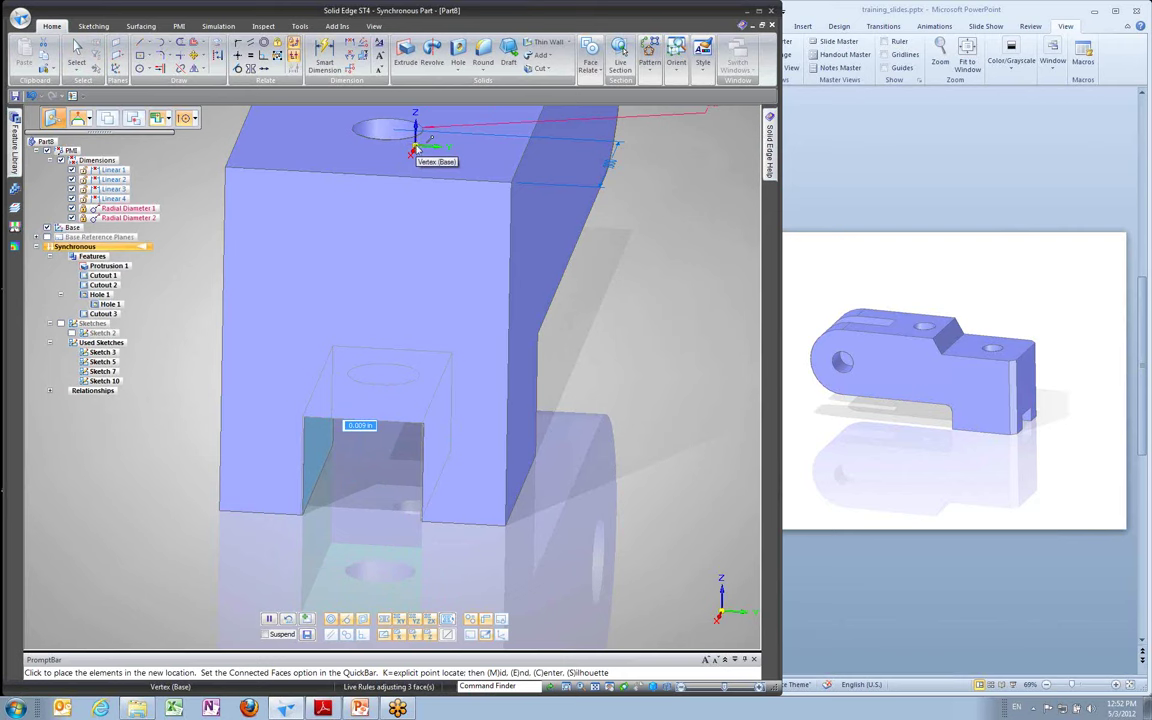
pyautogui.click(414, 150)
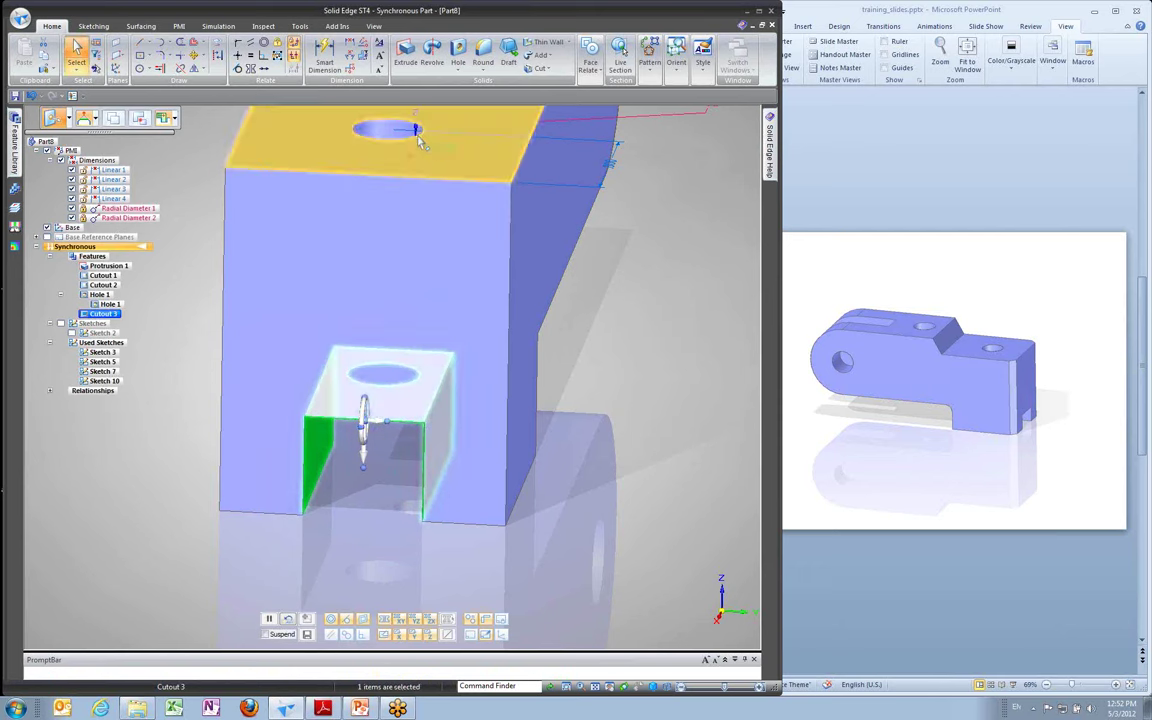
pyautogui.press('Escape')
# Try widening the bottom slot symmetrically by moving one of its side faces outward
pyautogui.click(316, 463)
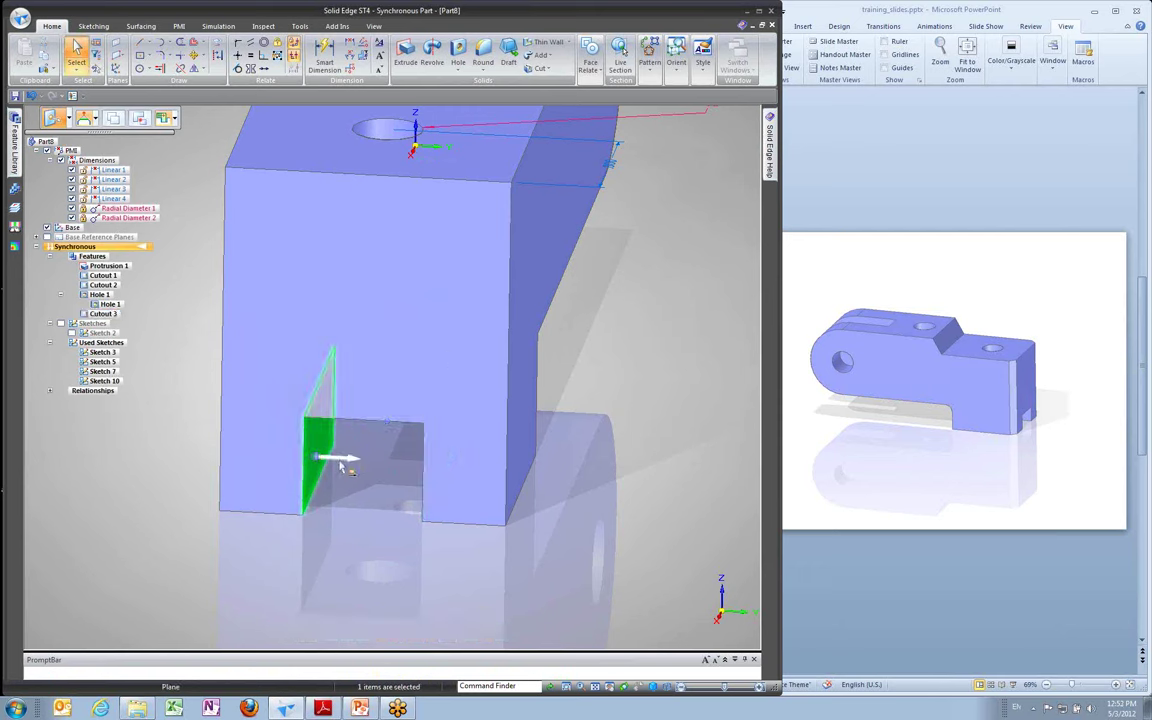
pyautogui.click(340, 467)
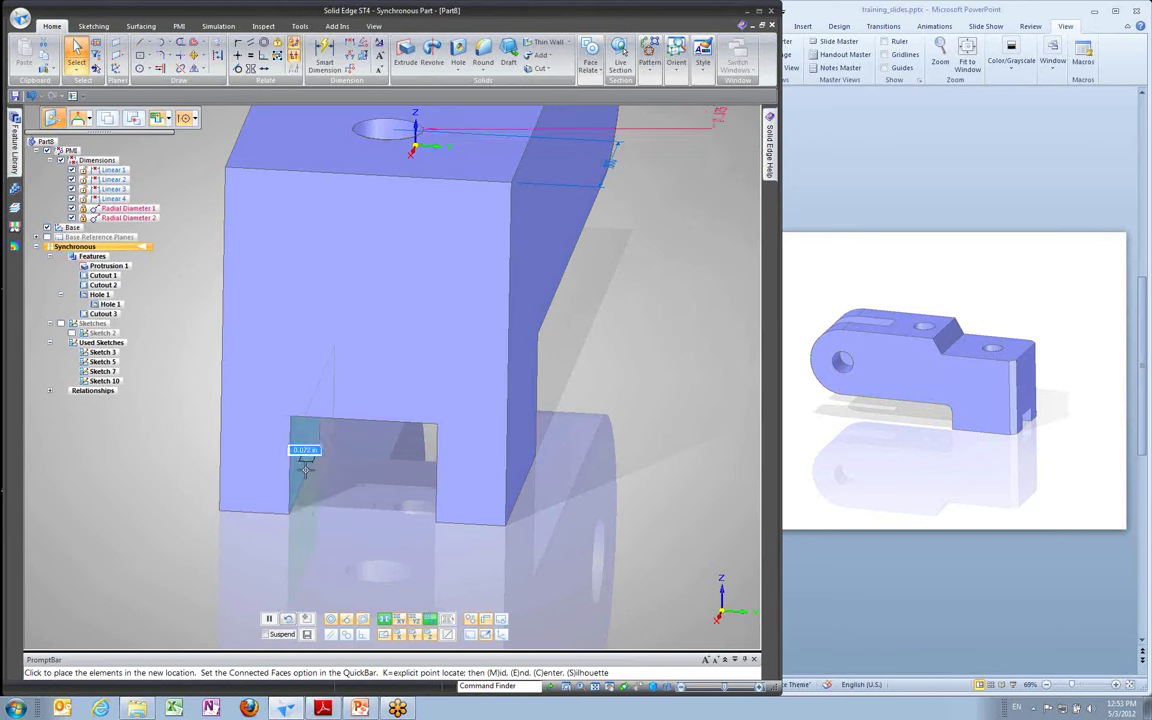
pyautogui.click(335, 476)
pyautogui.click(343, 535)
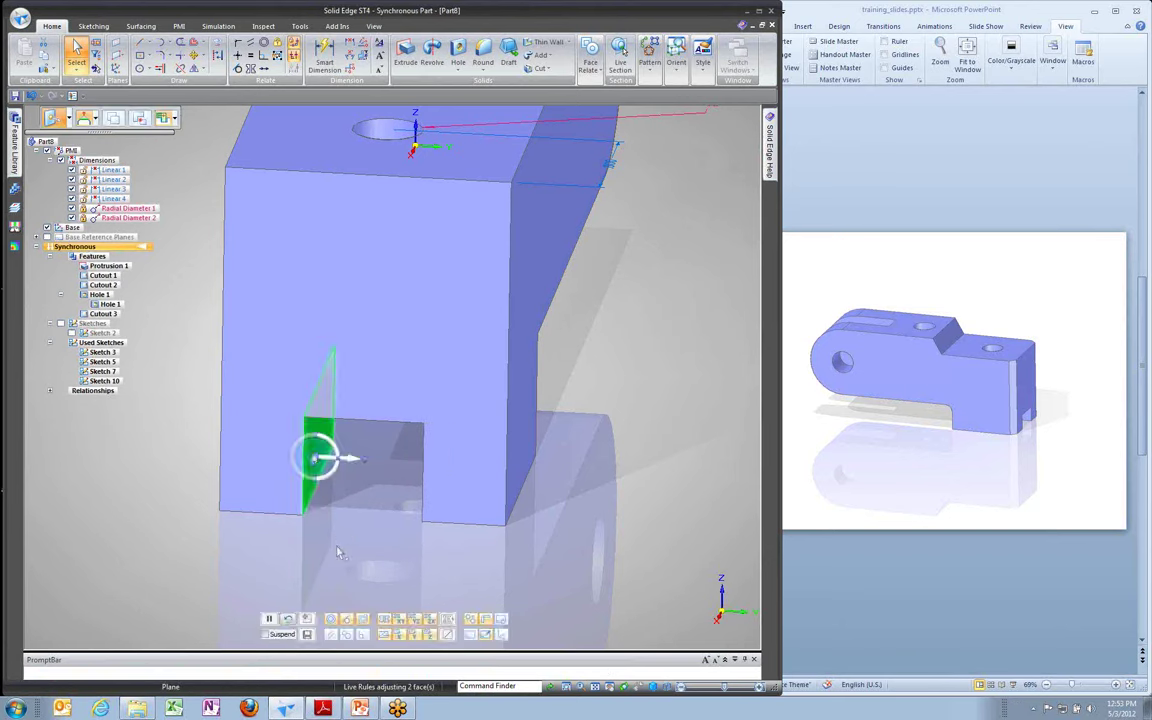
pyautogui.press('Escape')
# Align the bottom slot's two side faces from the slot's midpoint to the top hole's centre, using Center and End Point keypoints
pyautogui.moveTo(337, 545); pyautogui.dragTo(305, 535, button='middle')
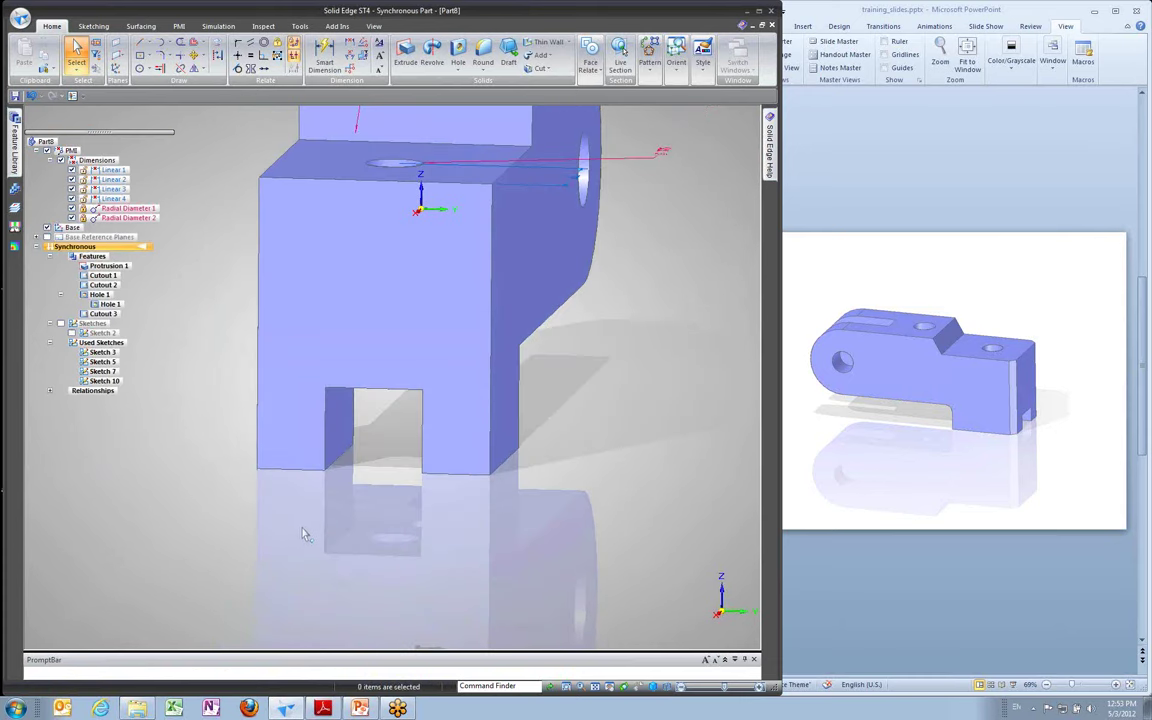
pyautogui.click(339, 455)
pyautogui.moveTo(339, 455); pyautogui.dragTo(410, 492, button='middle')
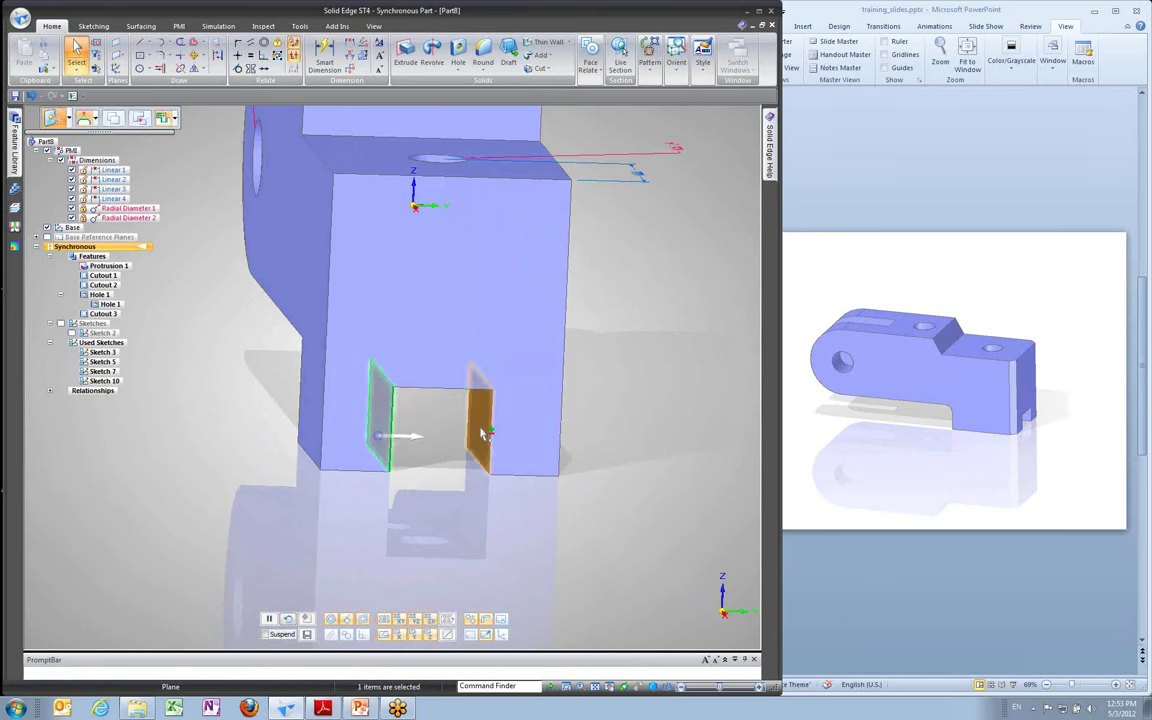
pyautogui.moveTo(408, 573); pyautogui.dragTo(366, 496, button='middle')
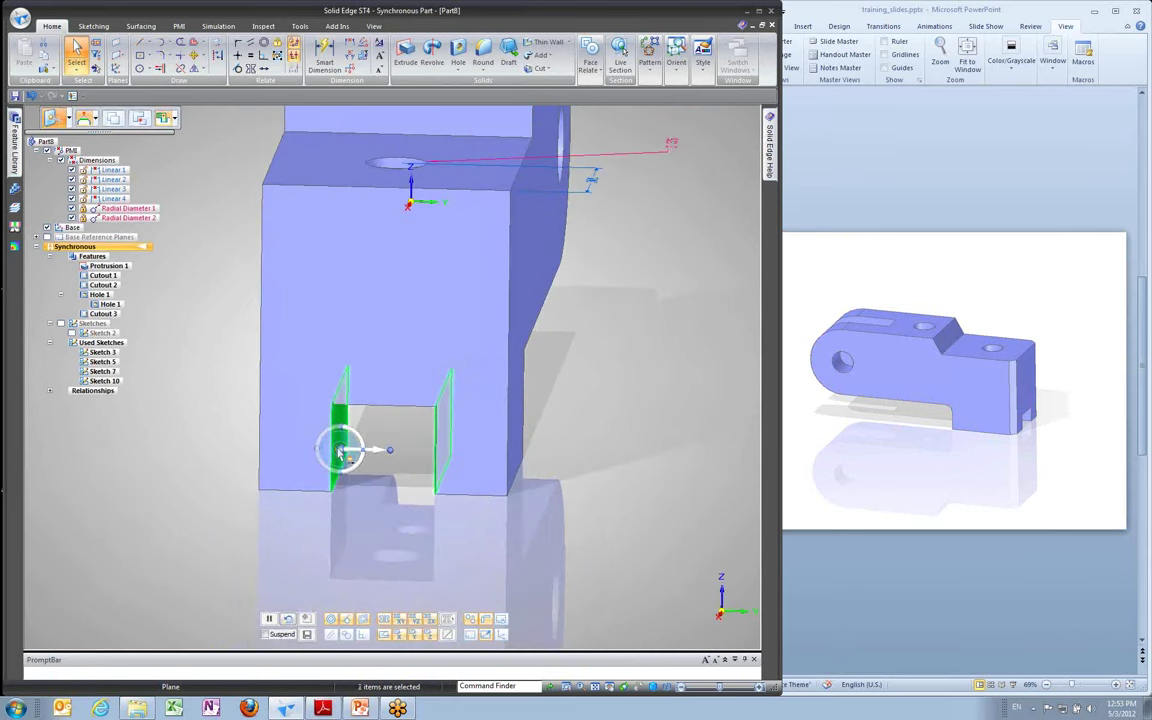
pyautogui.moveTo(340, 452); pyautogui.dragTo(414, 436)
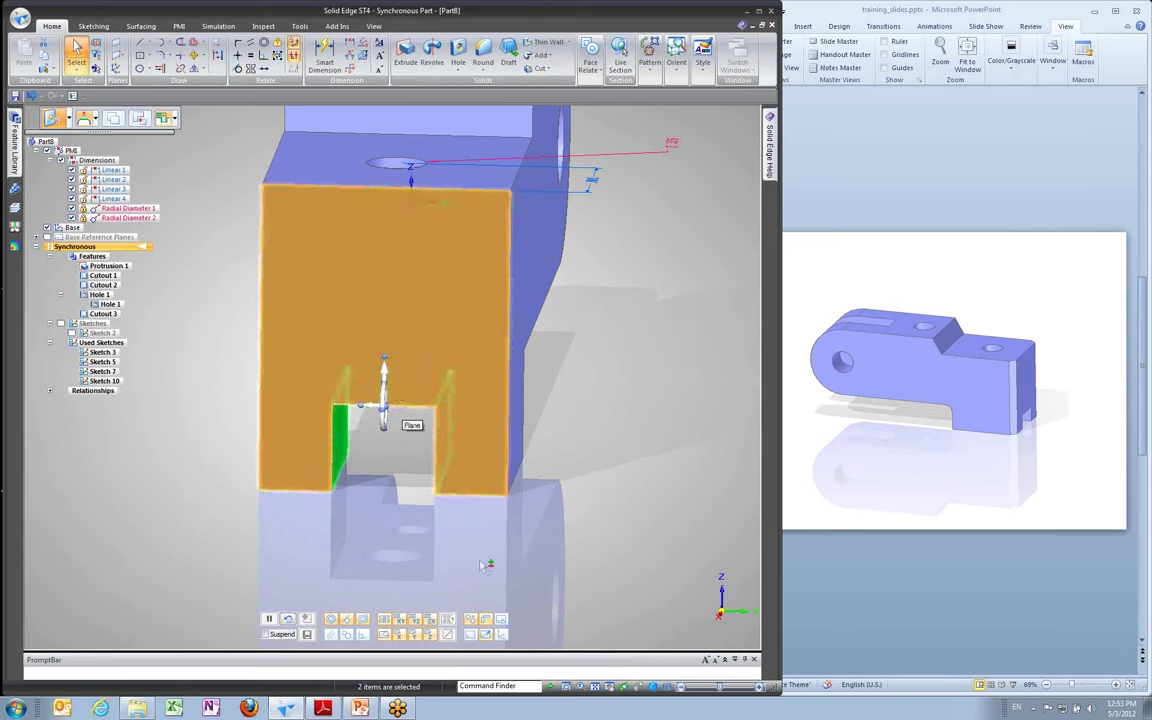
pyautogui.moveTo(484, 566); pyautogui.dragTo(373, 406)
pyautogui.click(378, 413)
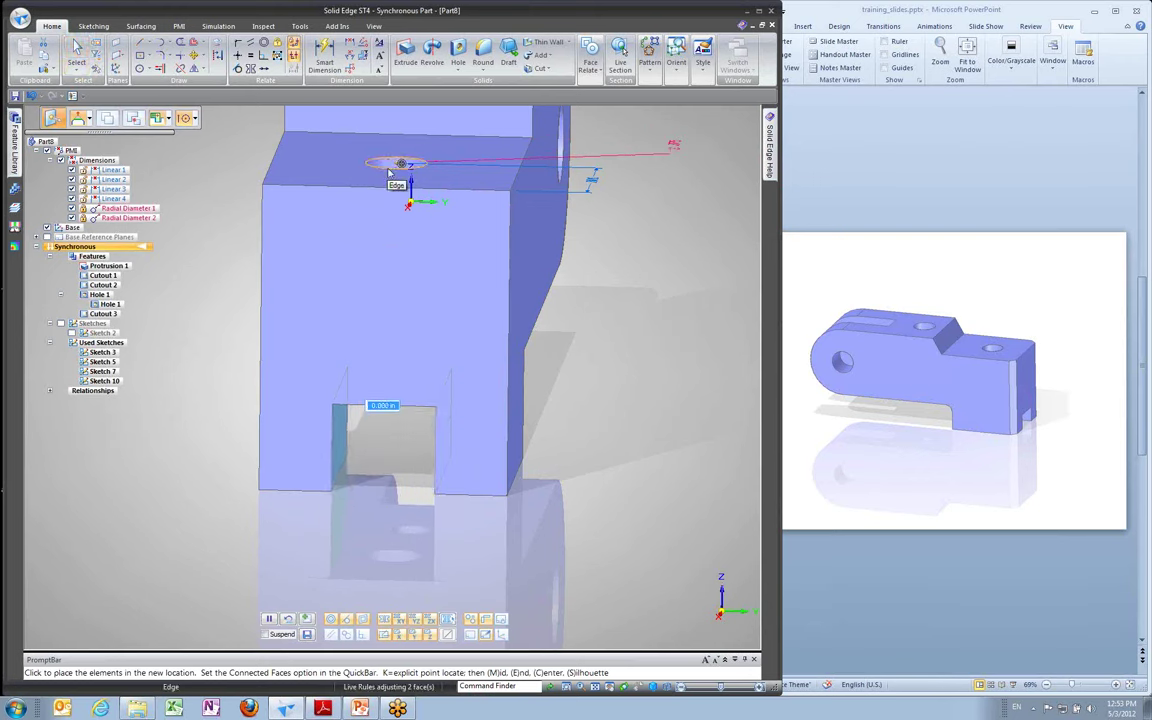
pyautogui.click(195, 118)
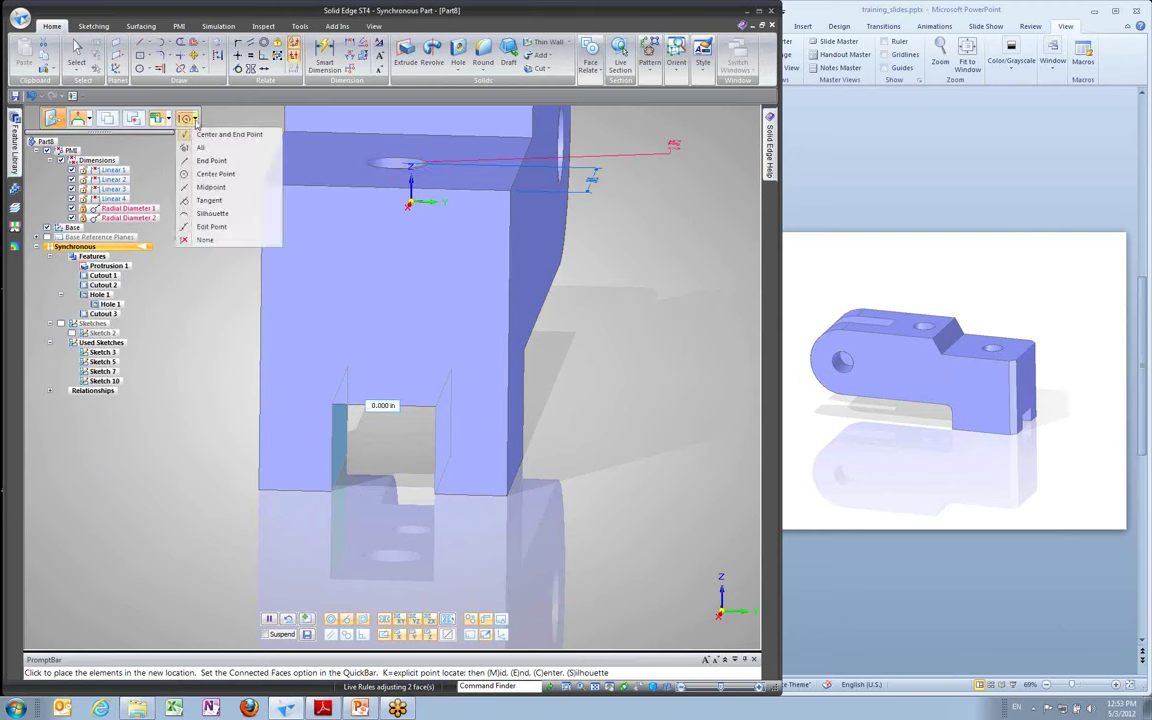
pyautogui.click(215, 137)
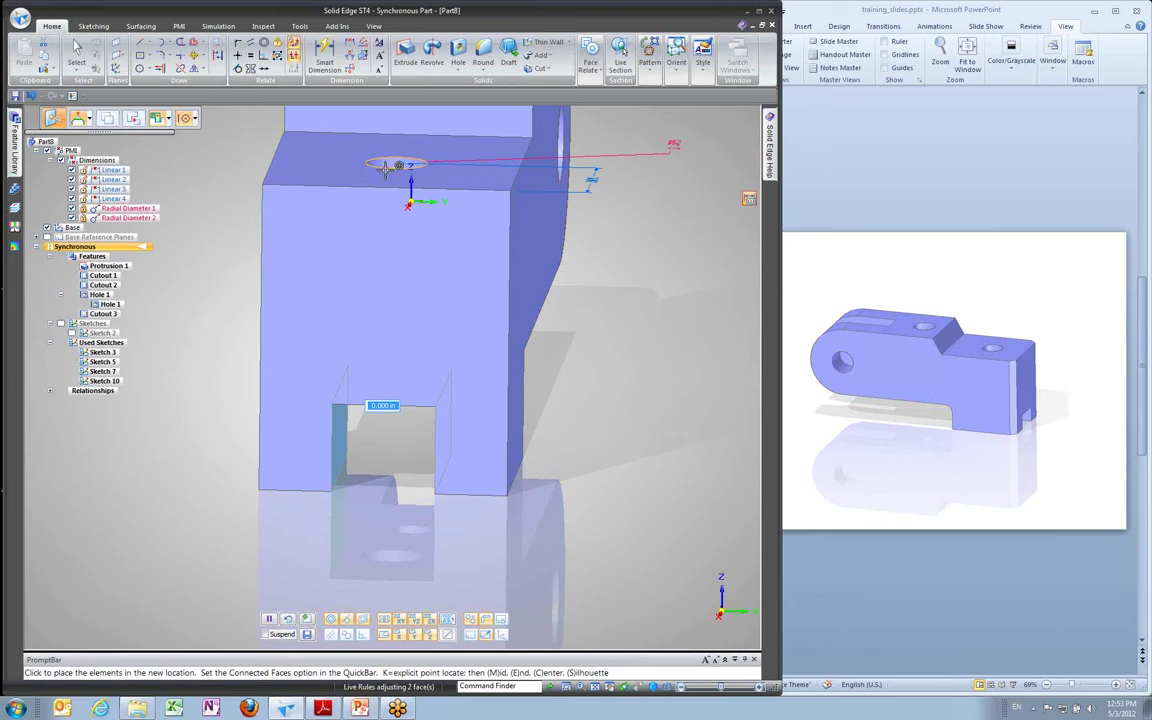
pyautogui.click(394, 166)
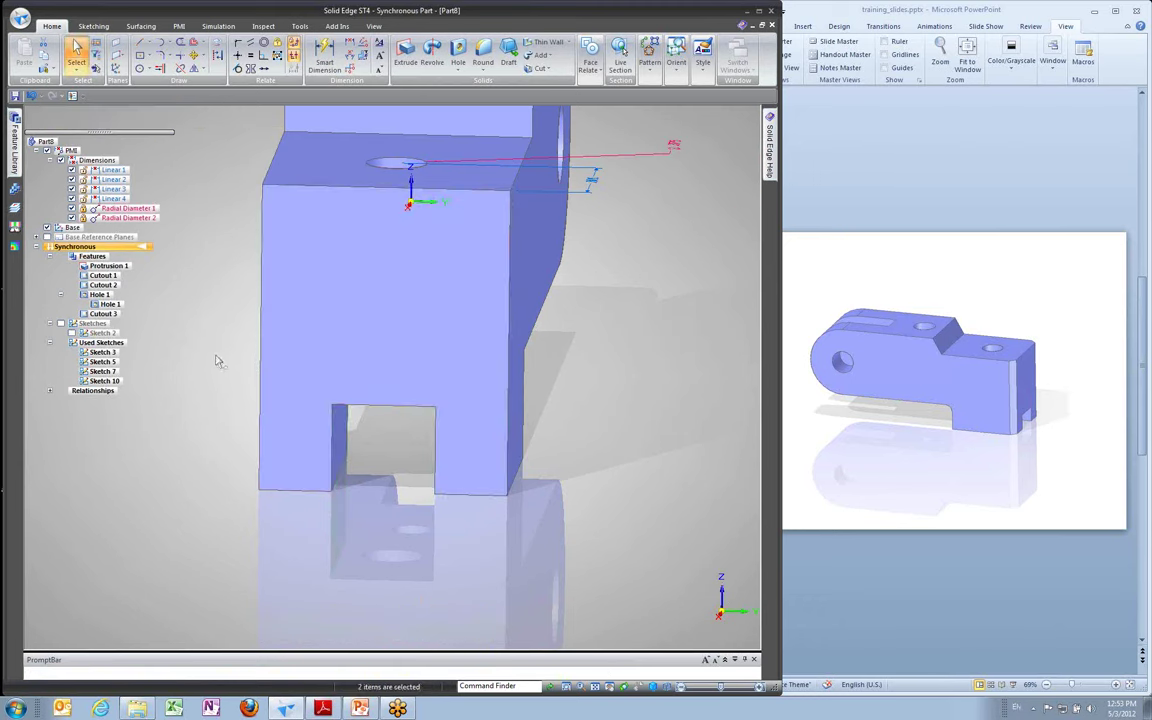
# Round the edge between the arm's underside and the lower block's inner face with a 0.15 in radius
pyautogui.moveTo(291, 363); pyautogui.dragTo(399, 388, button='middle')
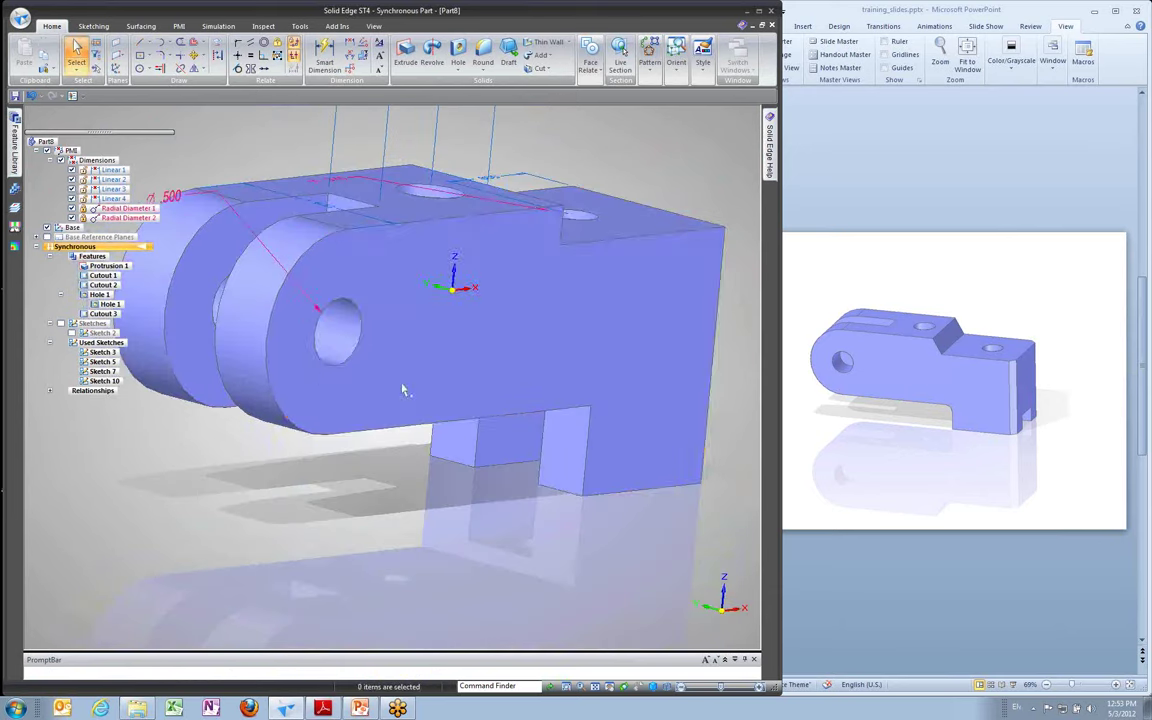
pyautogui.moveTo(426, 428); pyautogui.dragTo(428, 403, button='middle')
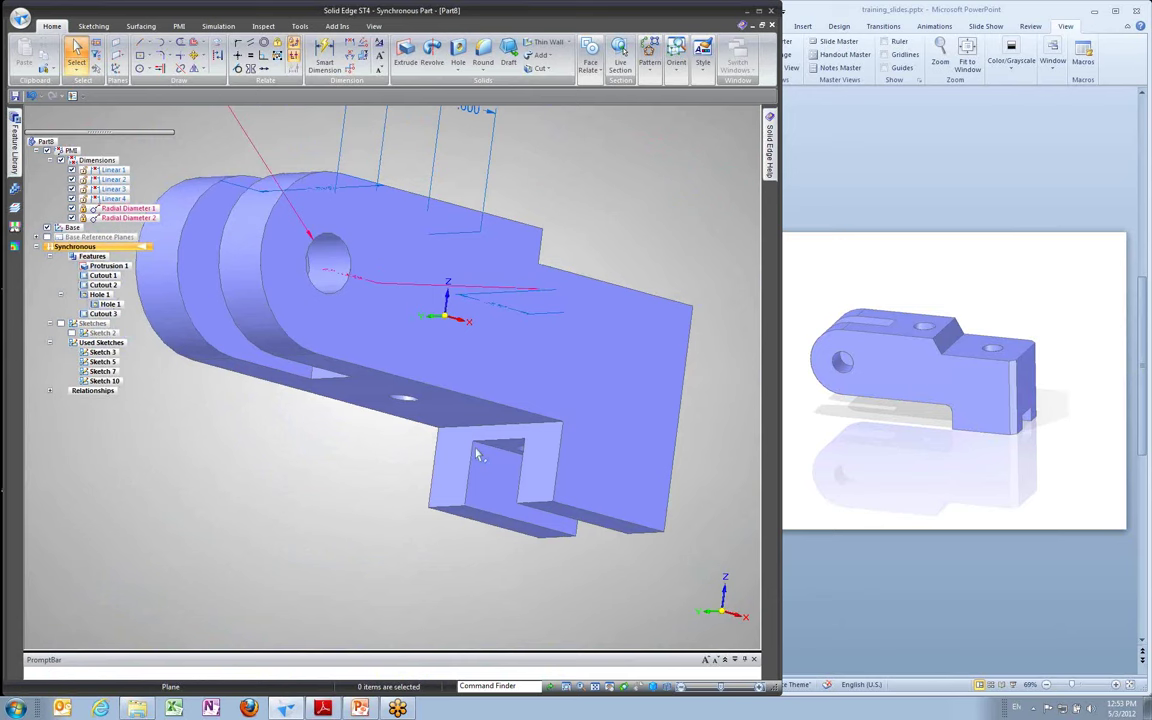
pyautogui.click(483, 52)
pyautogui.scroll(2, 408, 421)
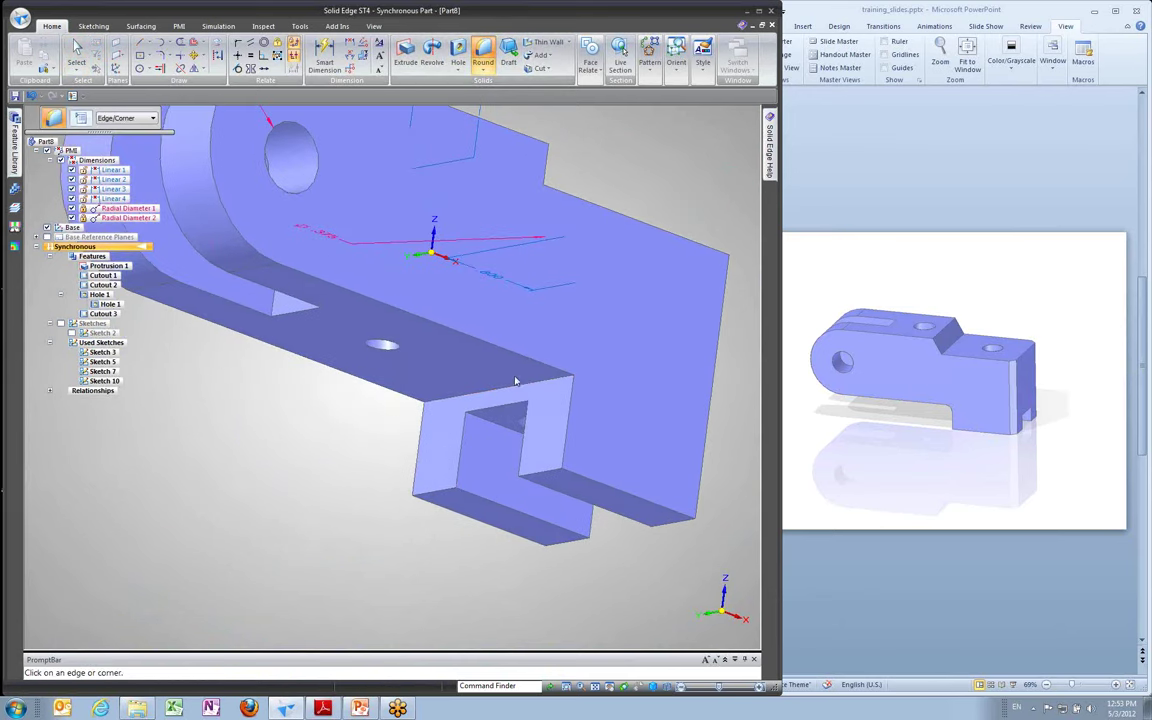
pyautogui.click(517, 391)
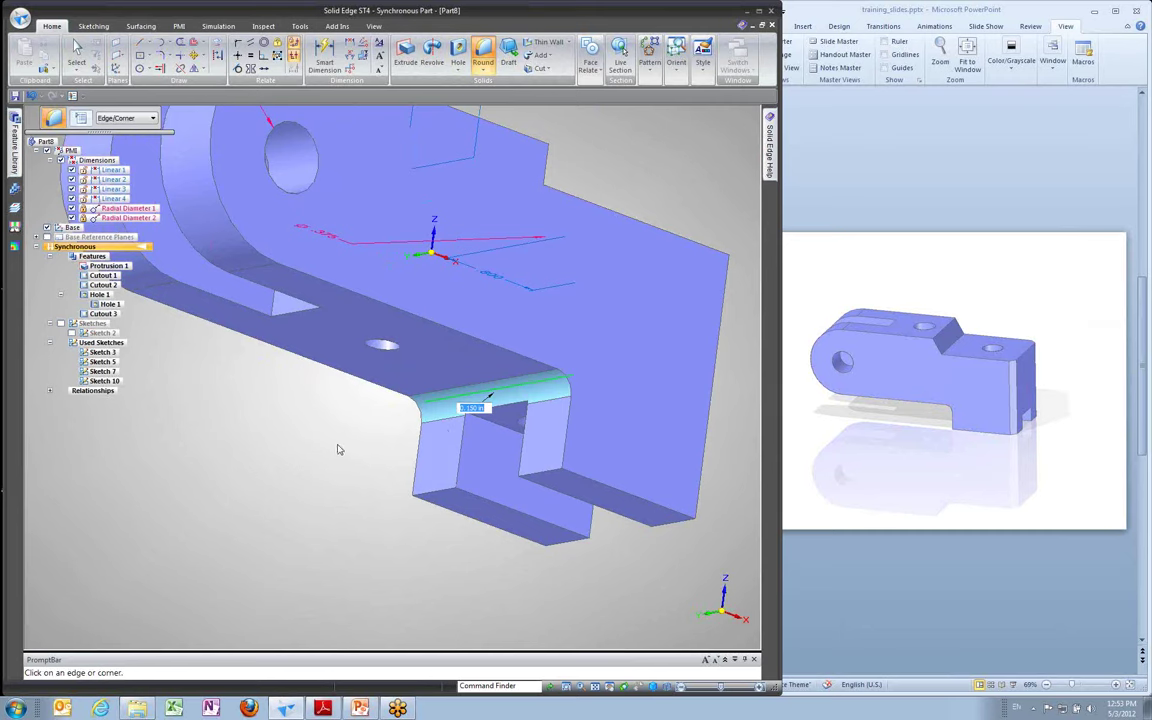
pyautogui.press('Return')
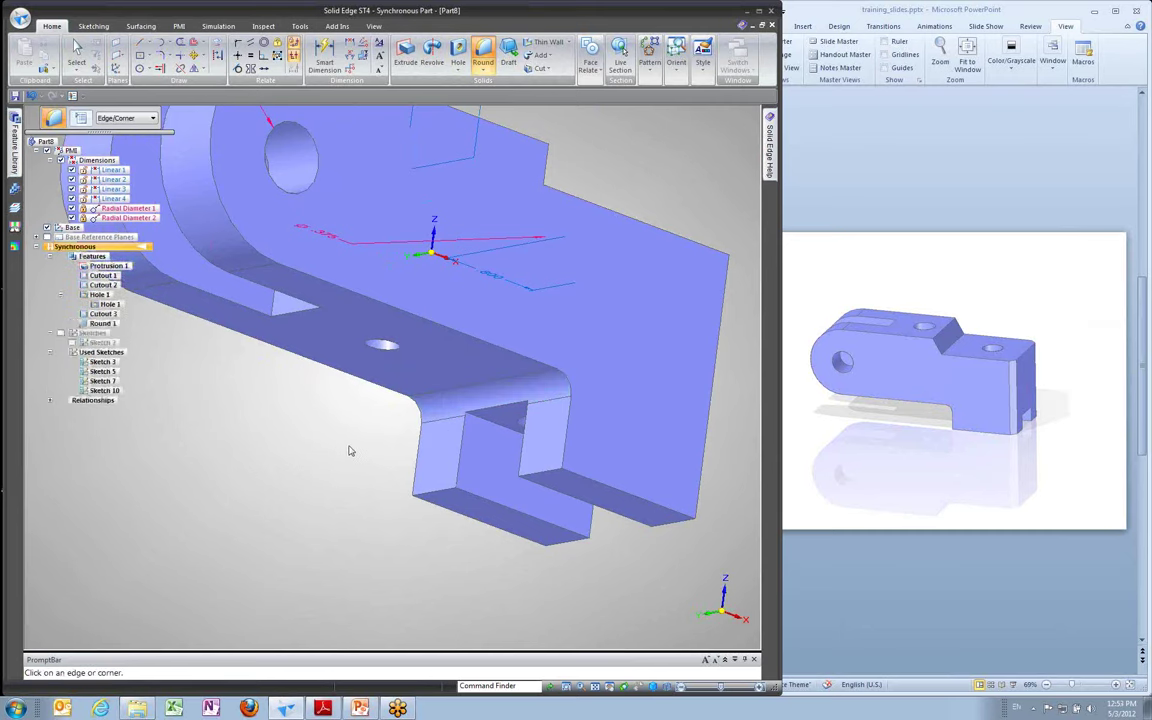
pyautogui.scroll(2, 501, 466)
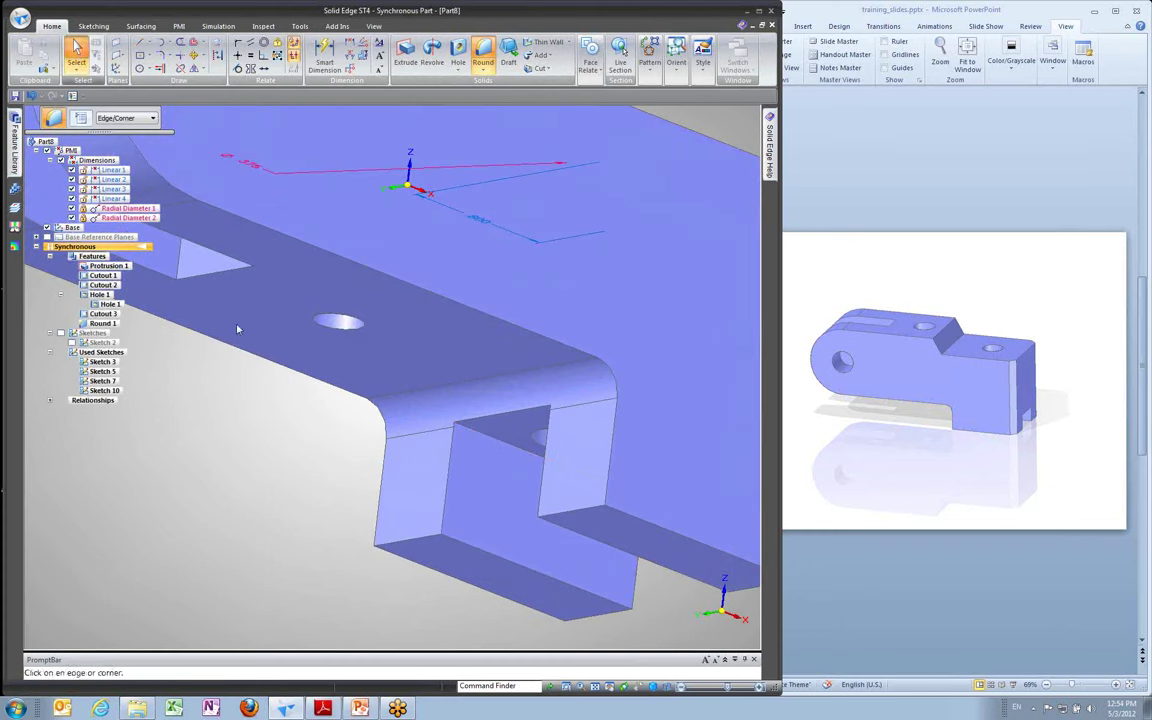
pyautogui.press('Escape')
# Move the bottom slot's ceiling face slightly downward, away from the rounded edge
pyautogui.click(505, 450)
pyautogui.click(506, 440)
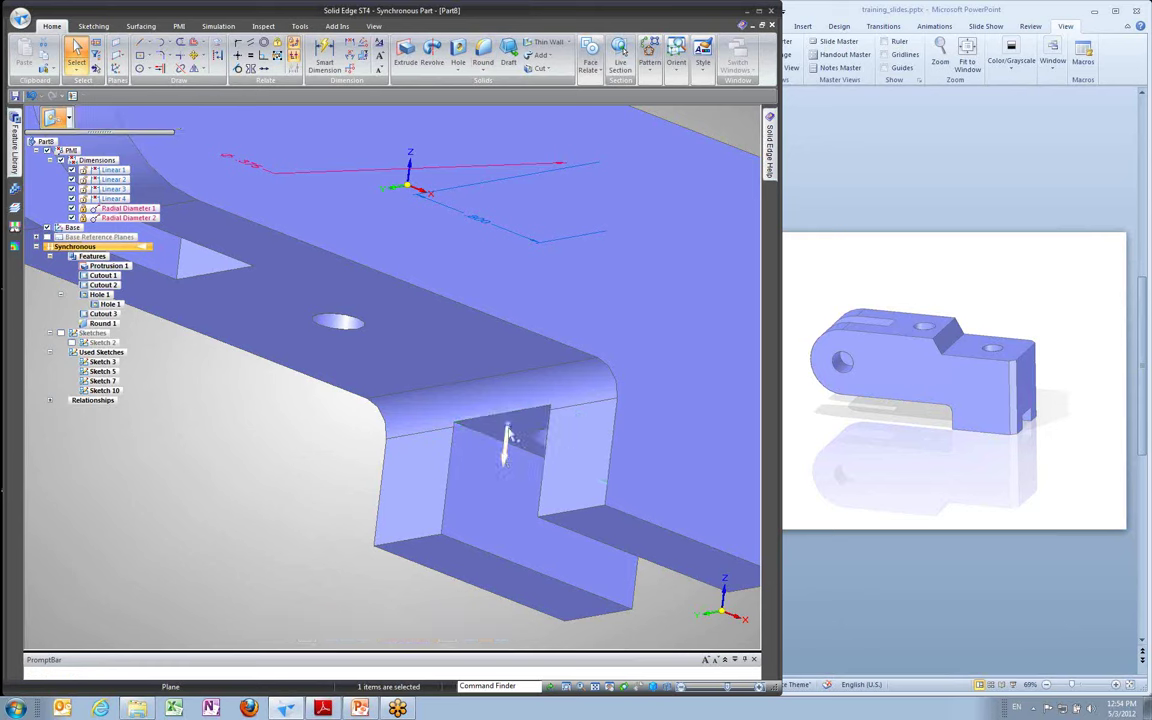
pyautogui.click(499, 448)
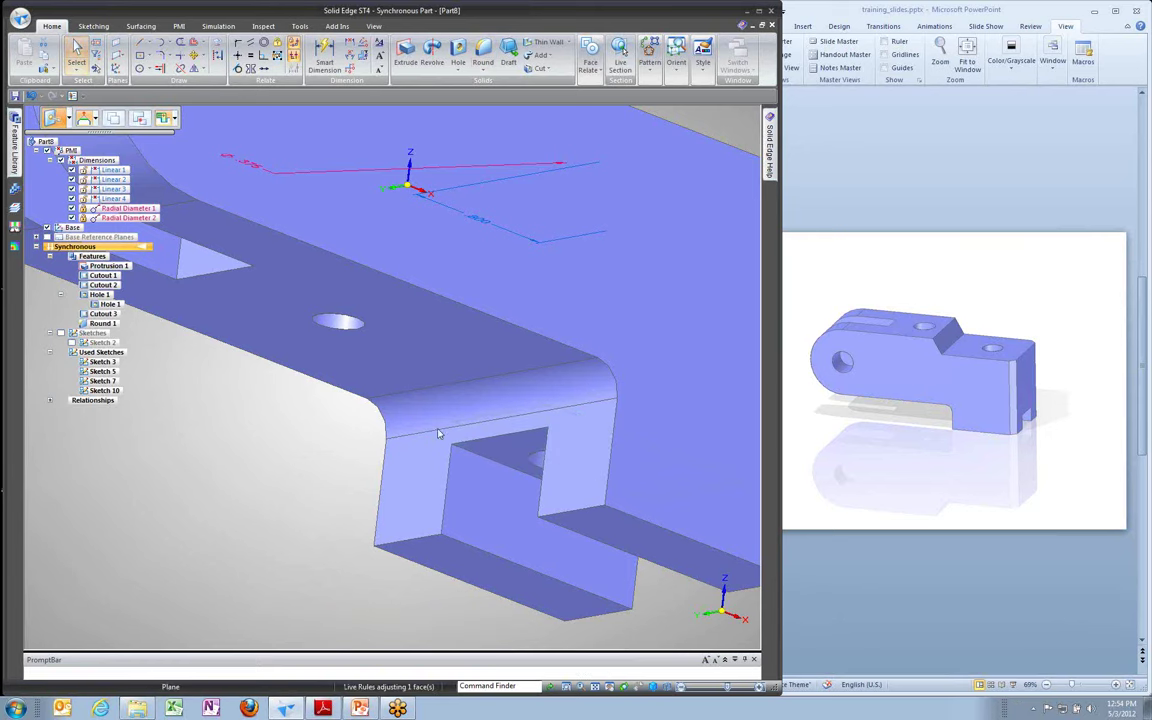
pyautogui.click(300, 523)
# Chamfer the two outer vertical edges of the block's end face with equal setbacks of 0.15 in
pyautogui.moveTo(299, 519); pyautogui.dragTo(358, 458, button='middle')
pyautogui.hotkey('ctrl', 'i')
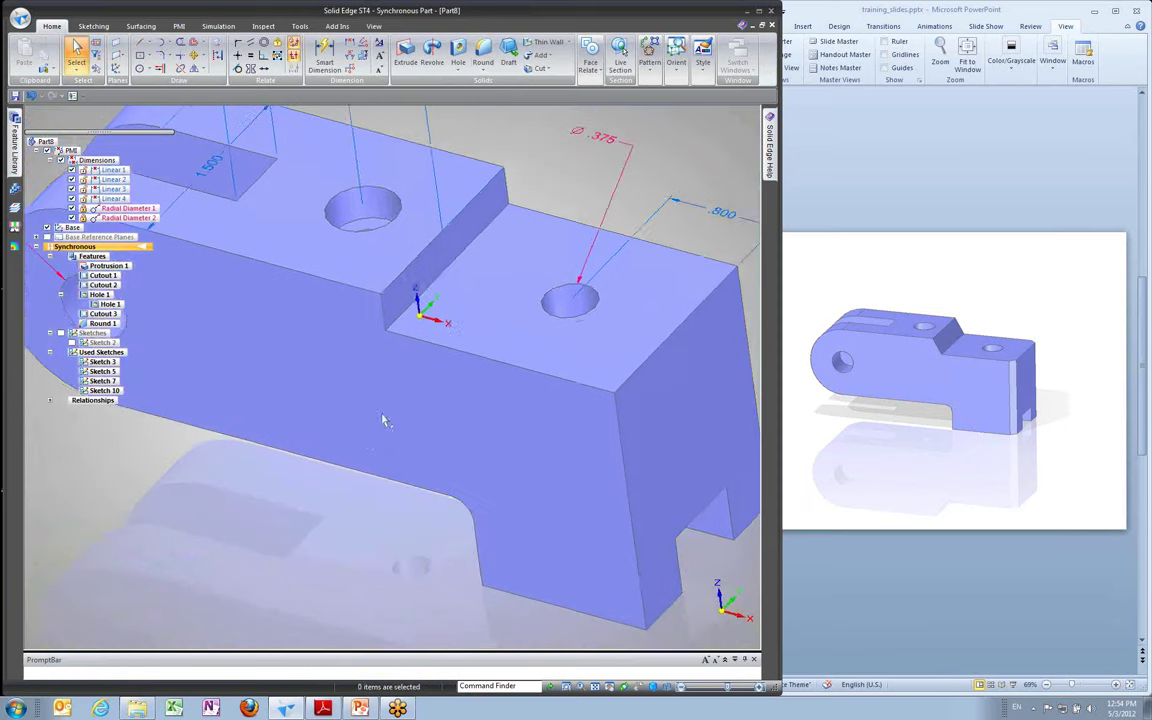
pyautogui.click(484, 72)
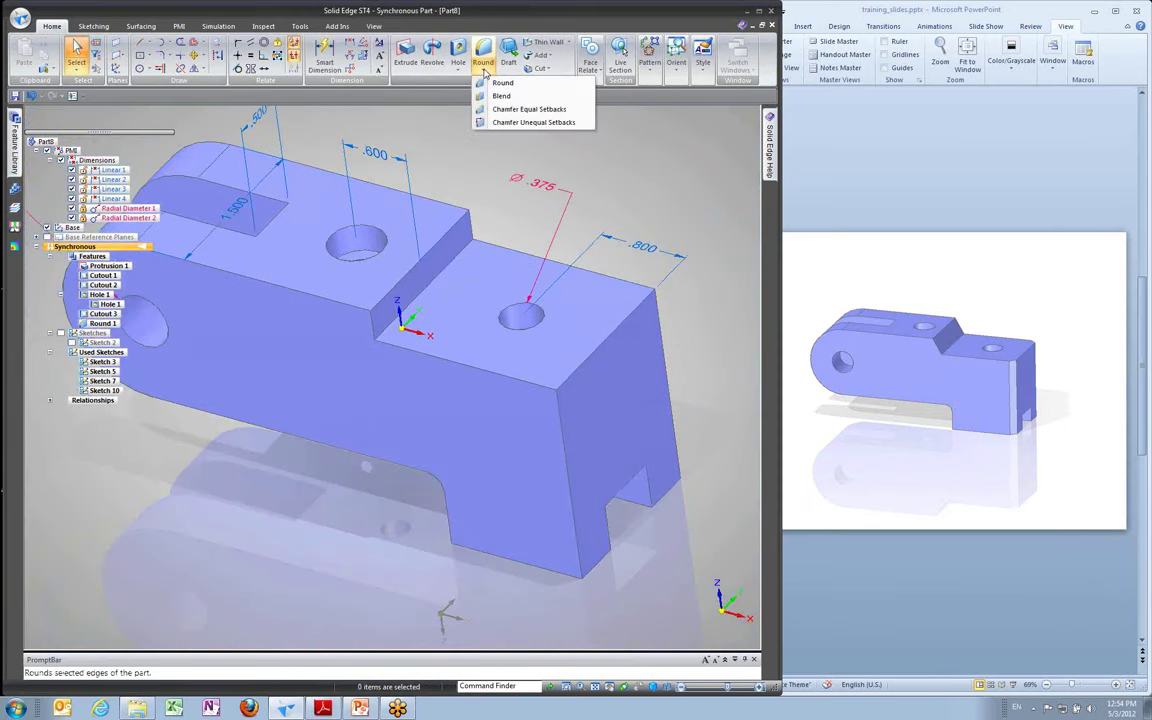
pyautogui.click(520, 109)
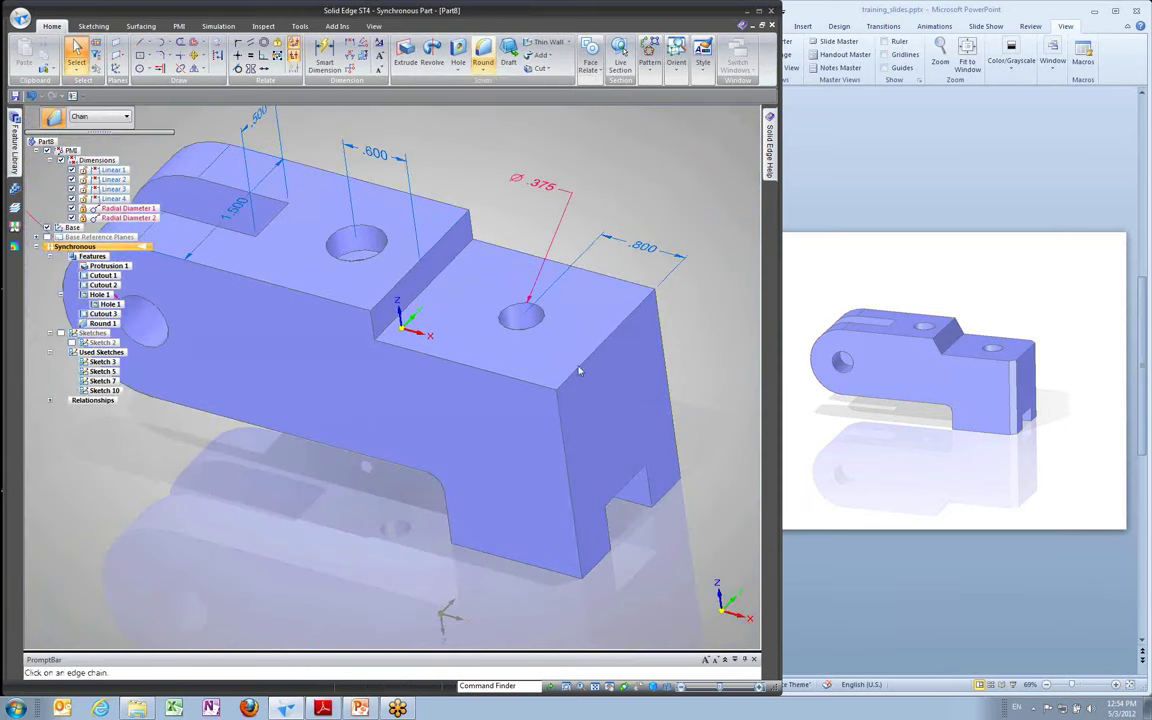
pyautogui.click(568, 400)
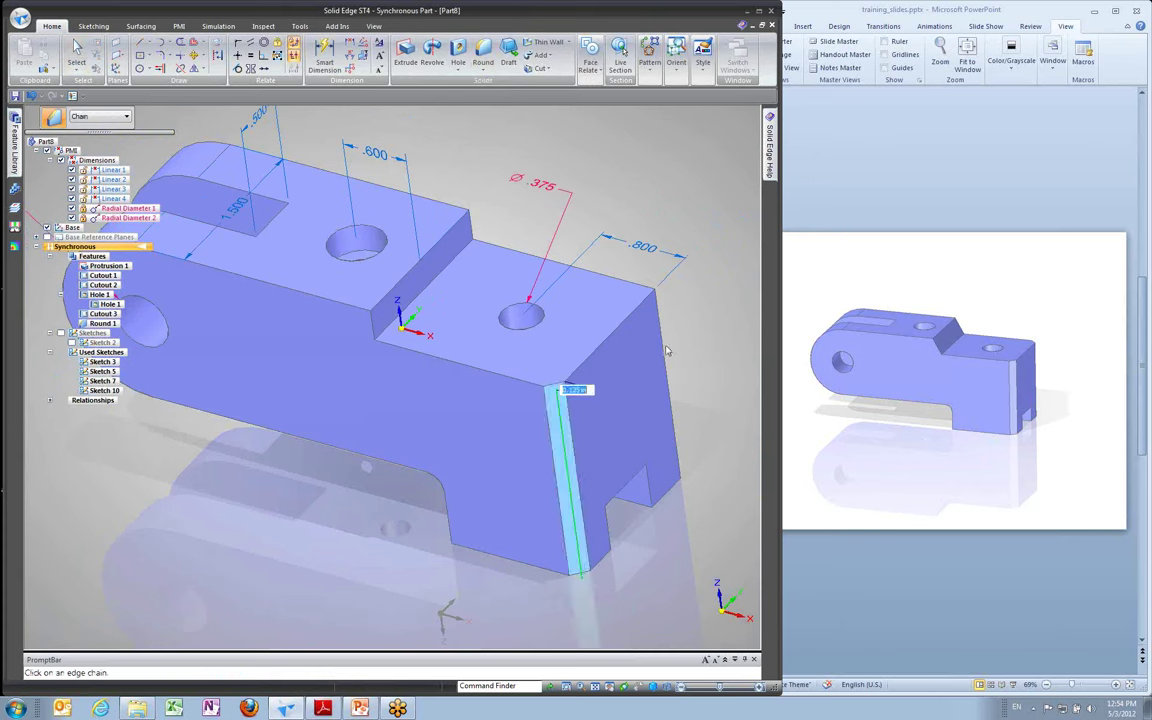
pyautogui.click(661, 350)
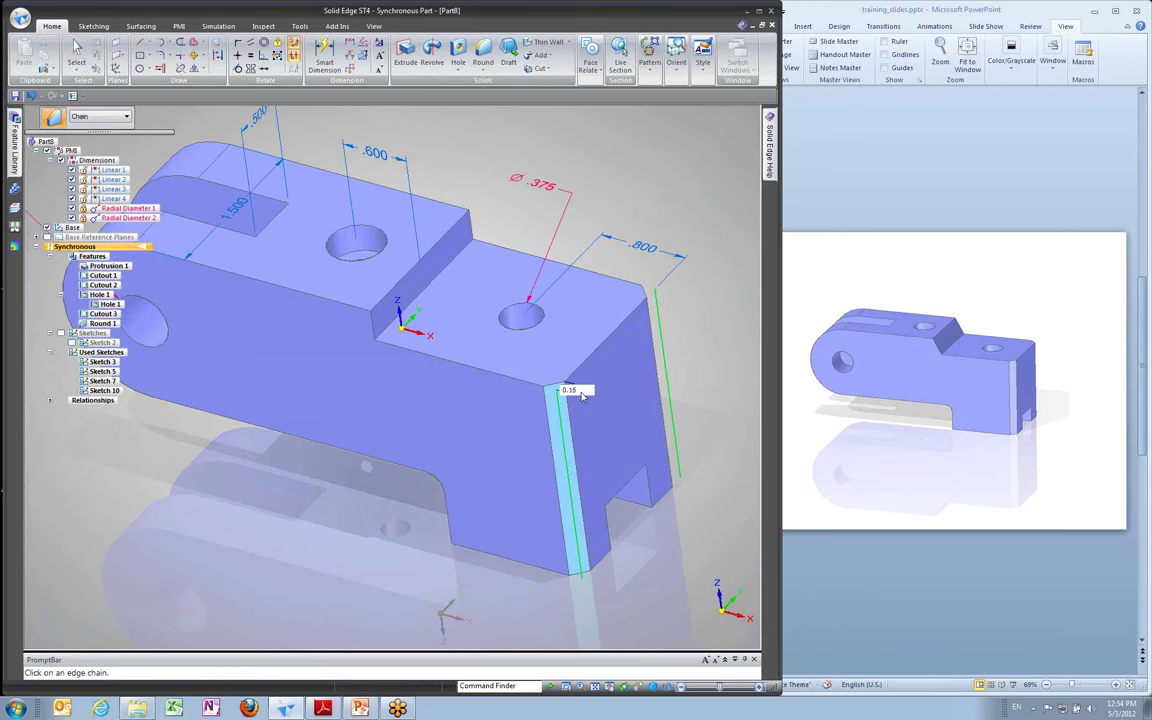
pyautogui.press('Return')
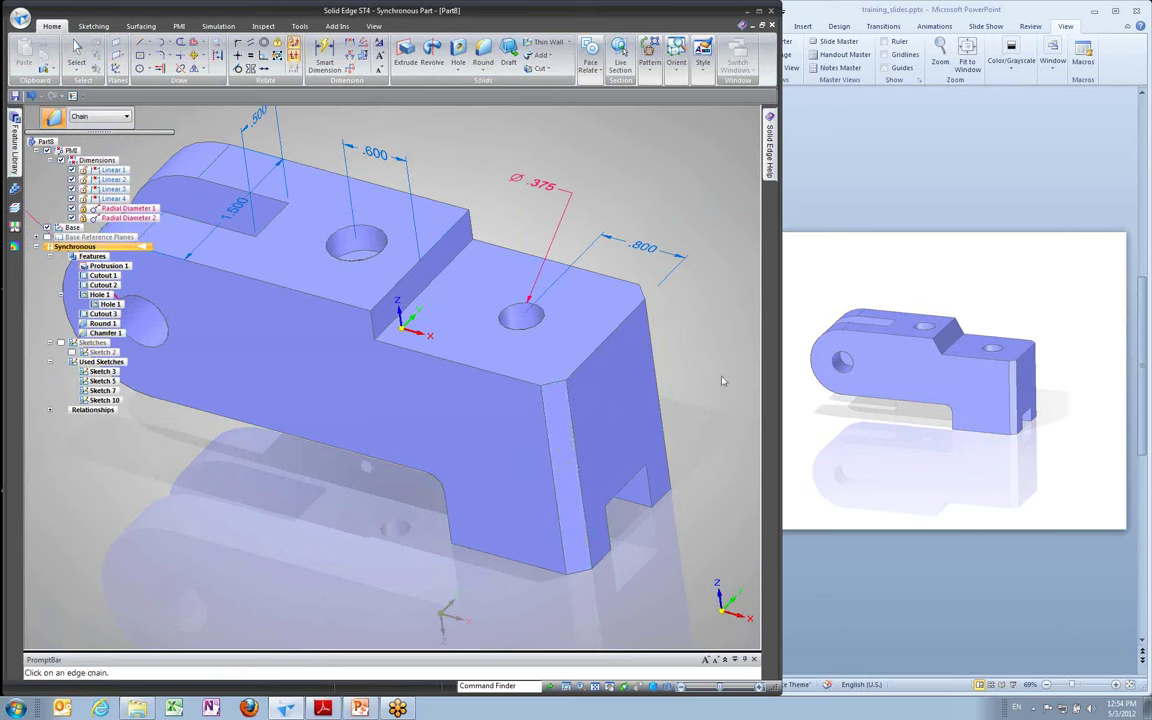
pyautogui.moveTo(695, 354); pyautogui.dragTo(711, 358, button='middle')
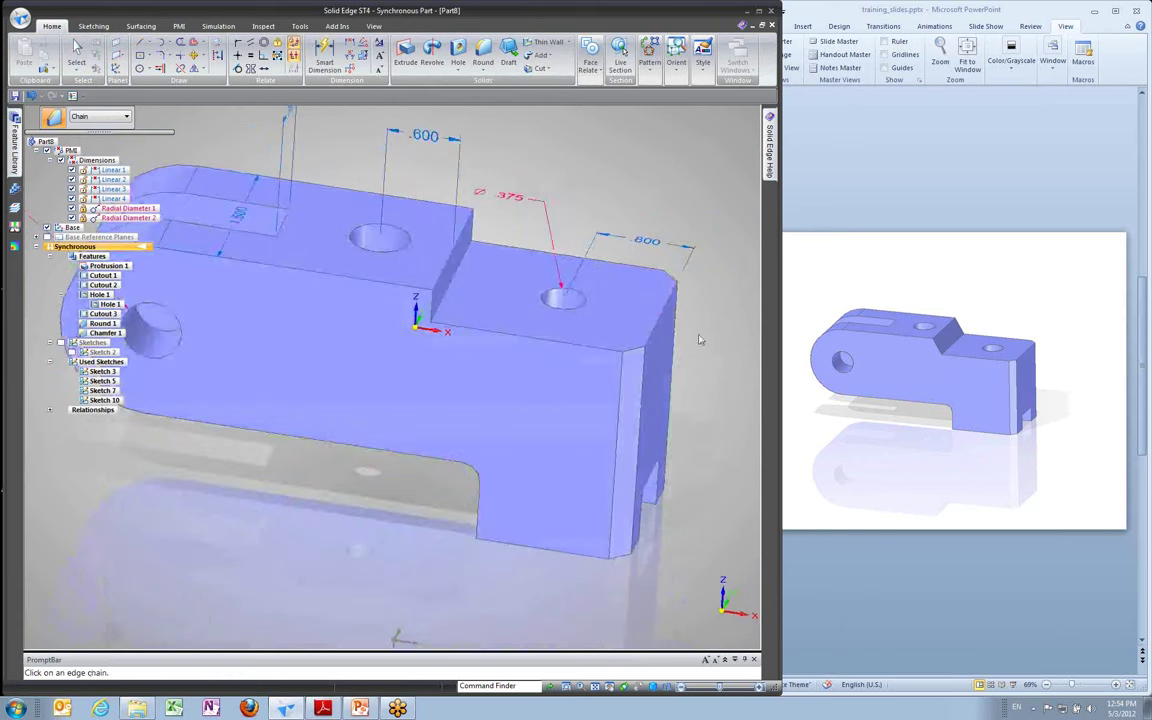
pyautogui.moveTo(652, 267); pyautogui.dragTo(424, 334, button='middle')
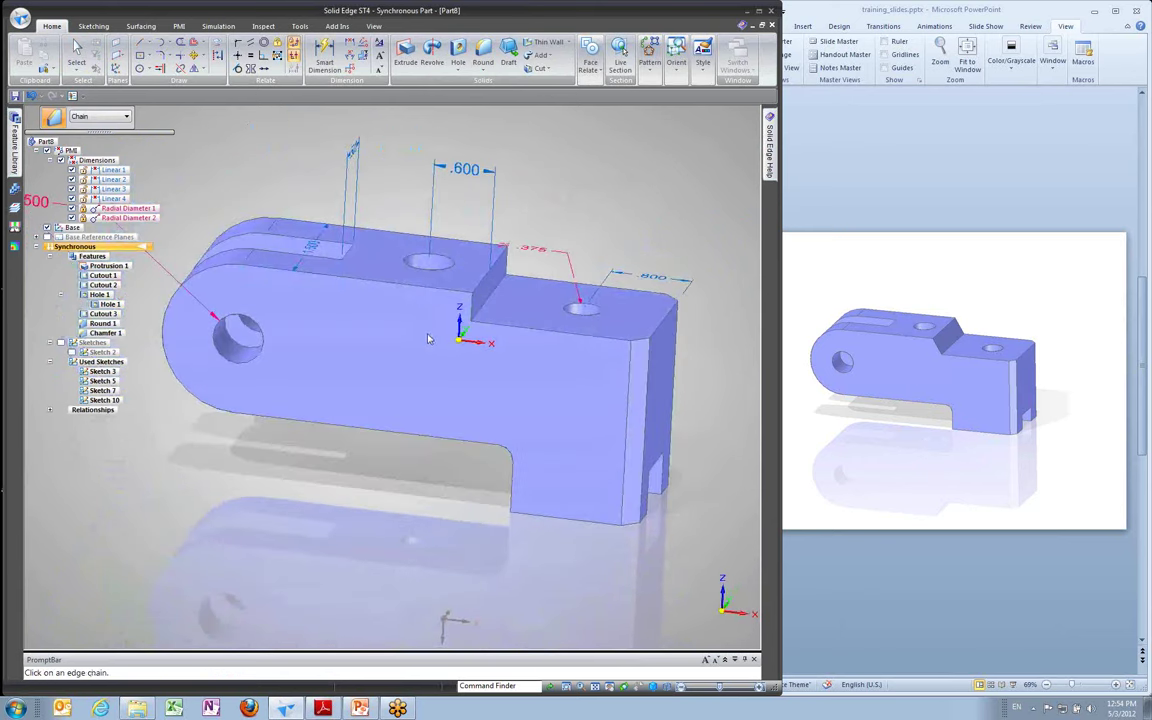
pyautogui.click(323, 55)
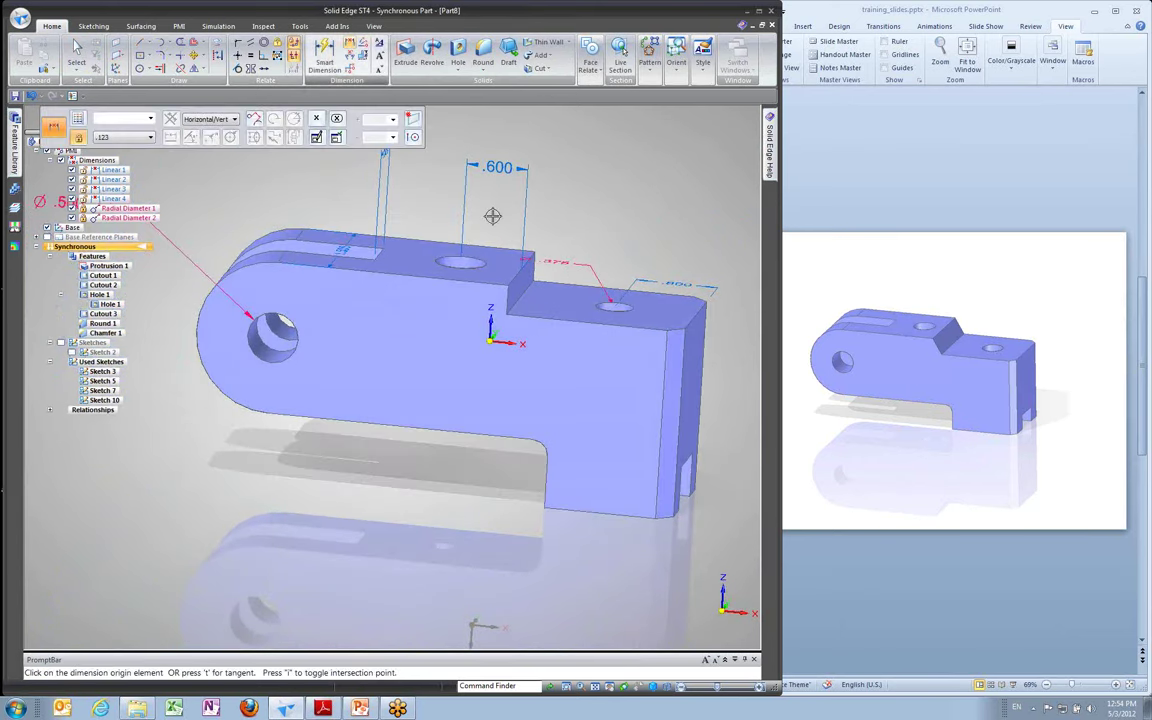
pyautogui.click(76, 52)
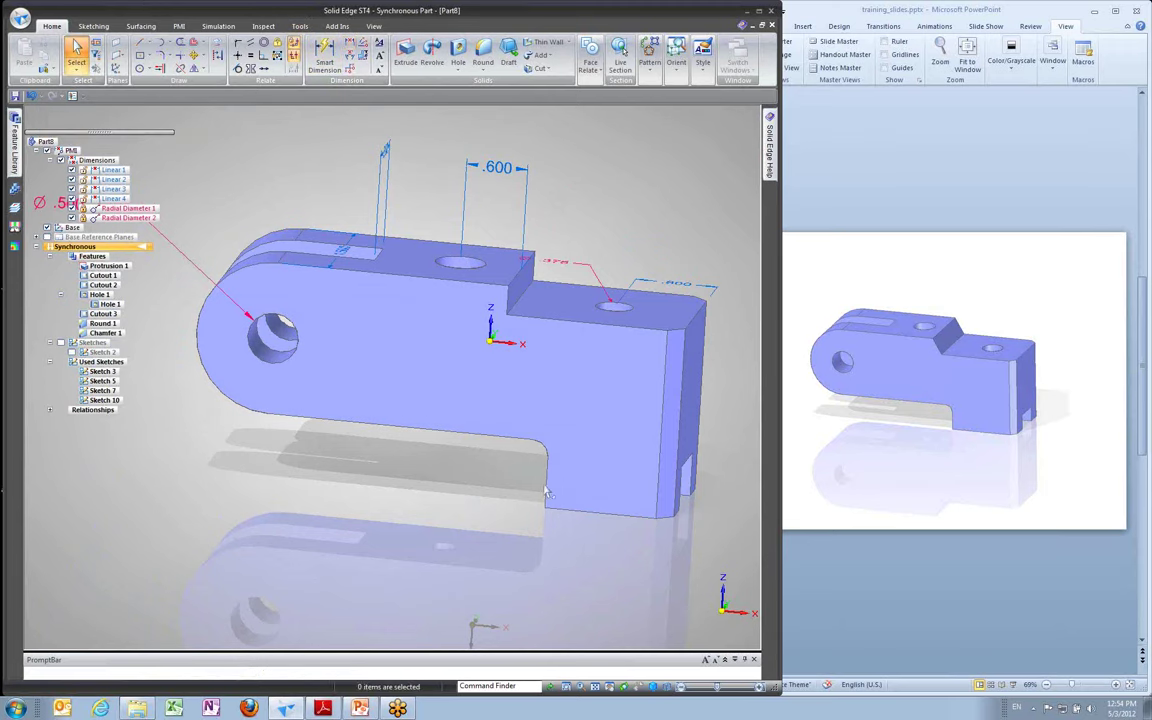
pyautogui.moveTo(533, 451); pyautogui.dragTo(557, 452, button='middle')
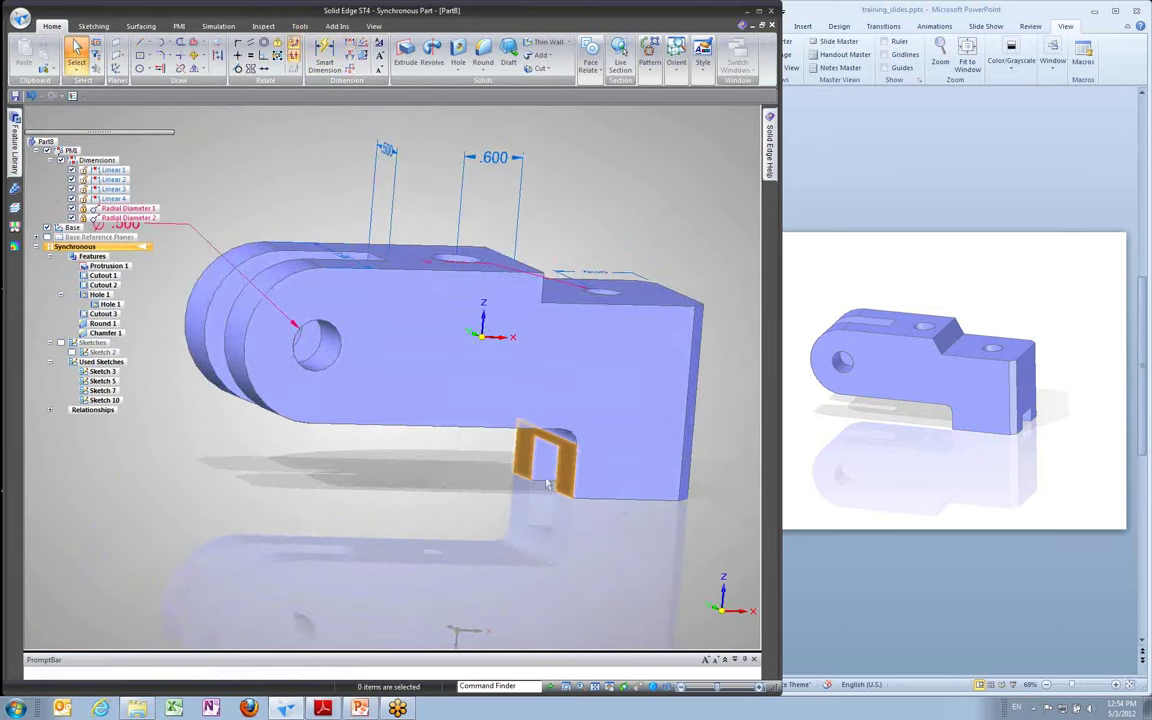
pyautogui.moveTo(337, 490); pyautogui.dragTo(553, 391, button='middle')
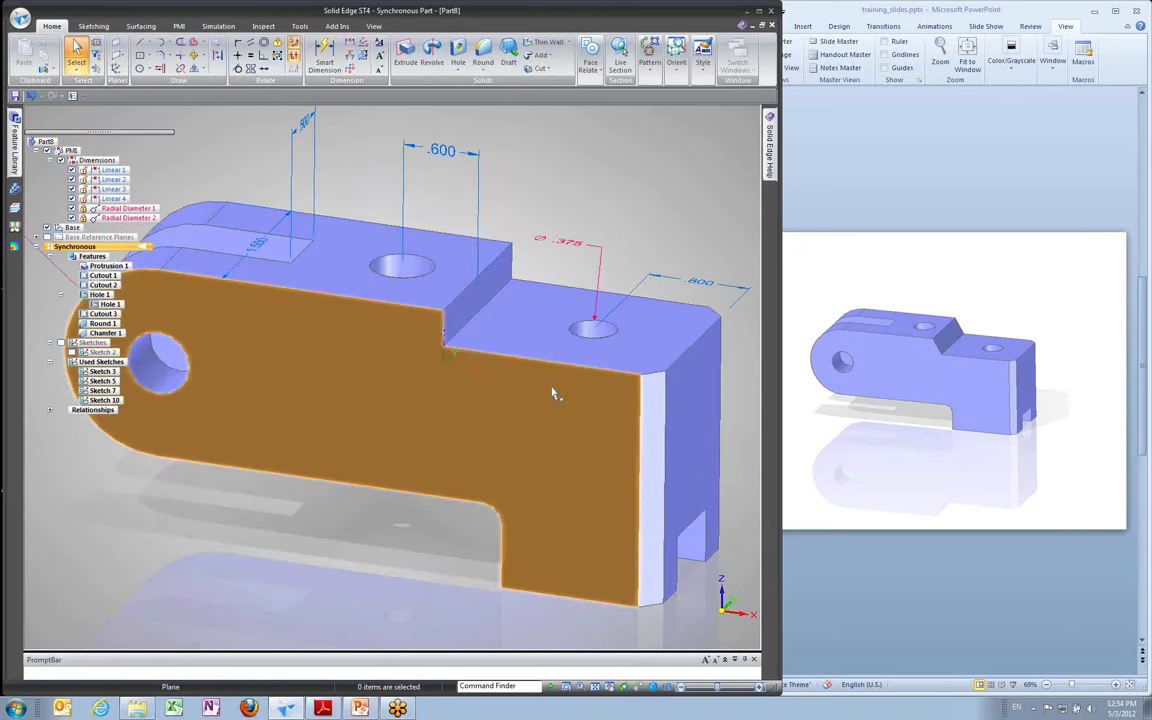
# Try to move the lower block's end face outward on its own by about 0.445 in
pyautogui.scroll(-1, 668, 406)
pyautogui.click(662, 413)
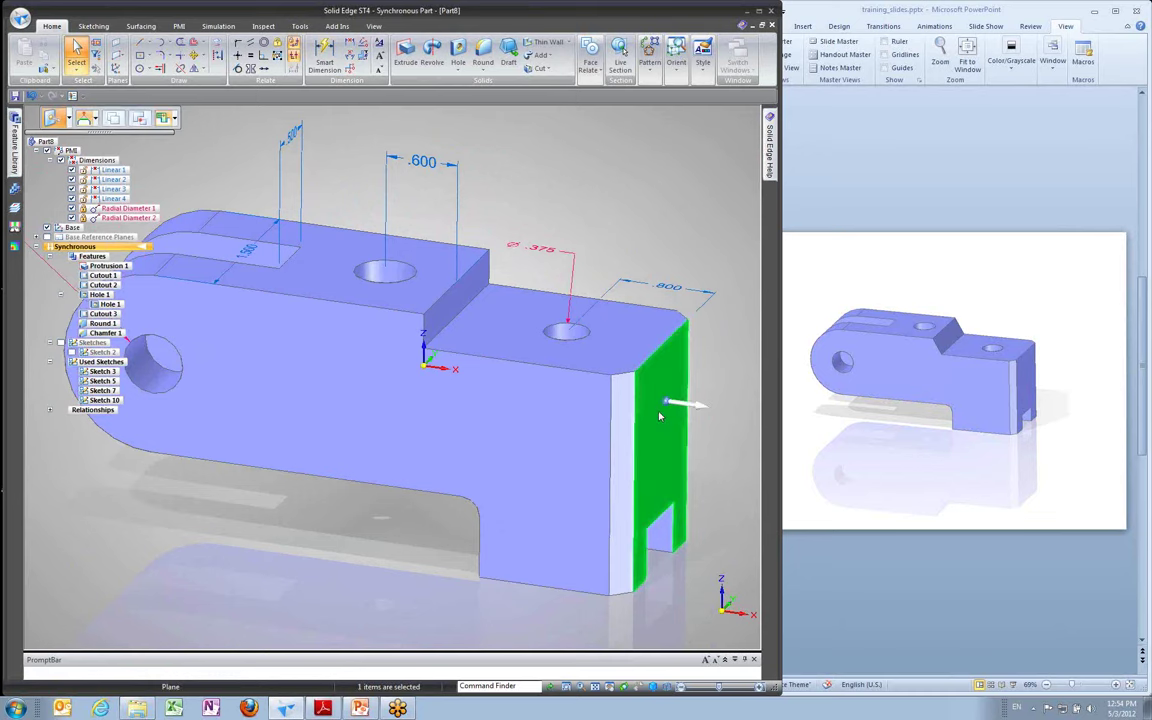
pyautogui.scroll(-1, 662, 413)
pyautogui.click(662, 408)
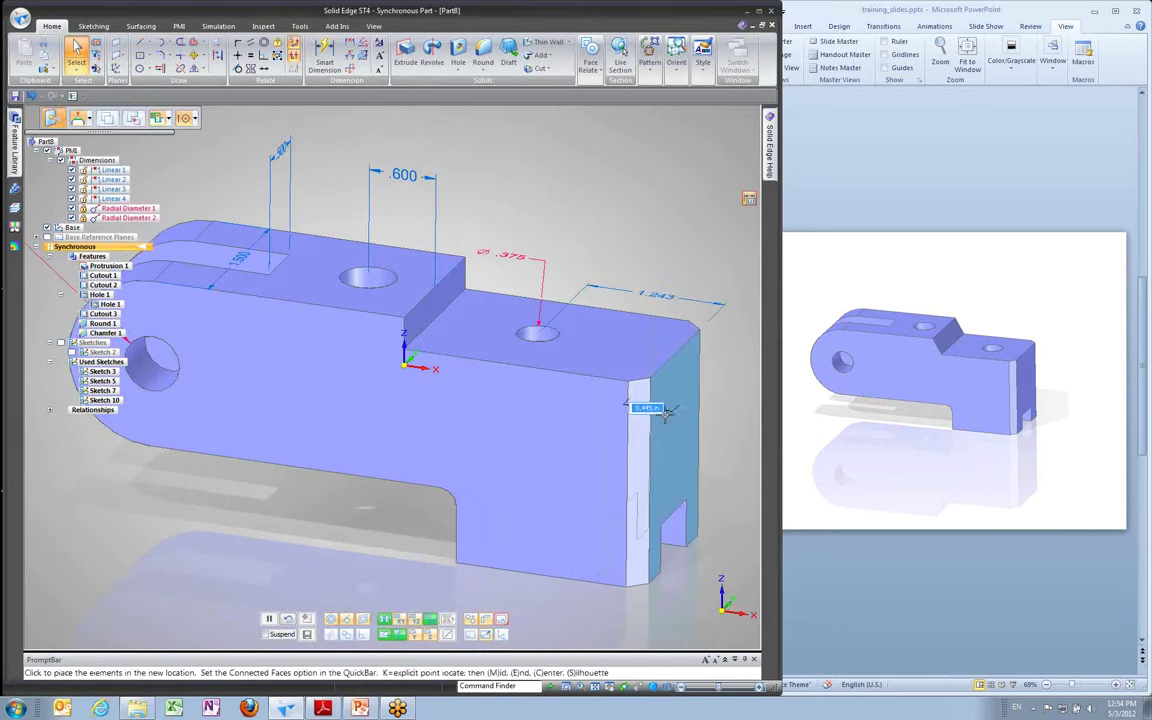
pyautogui.press('Escape')
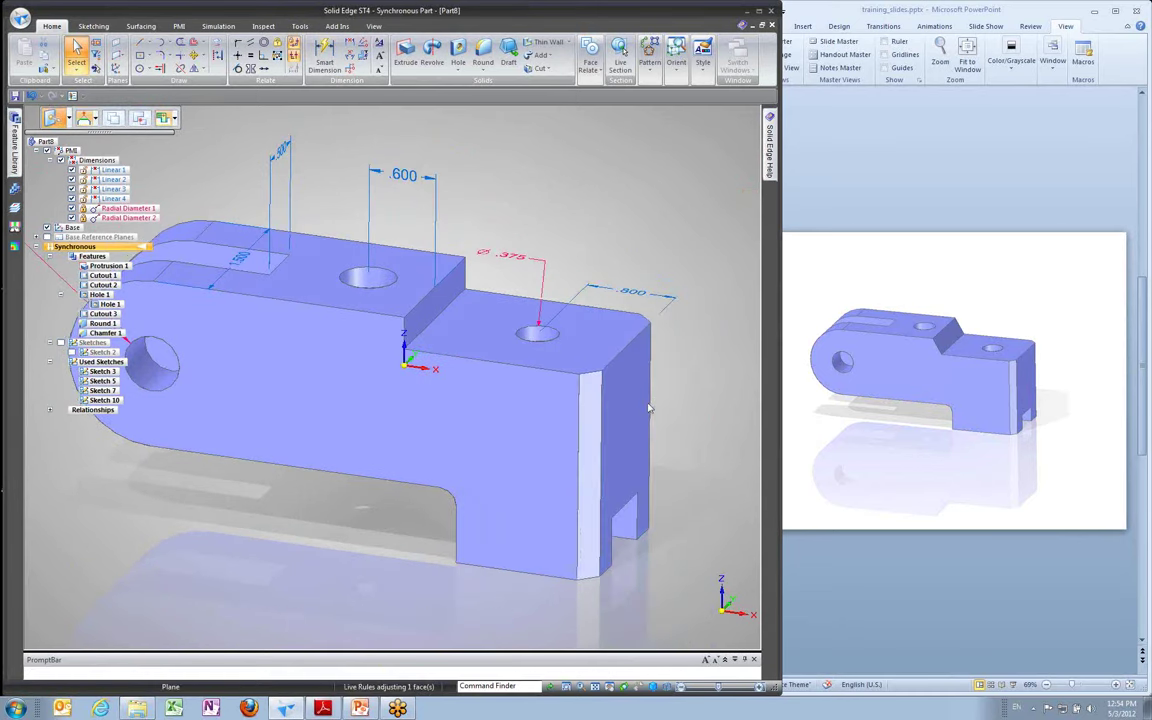
# Try to move the lower block's end face together with the small top hole outward by about 0.609 in
pyautogui.click(648, 408)
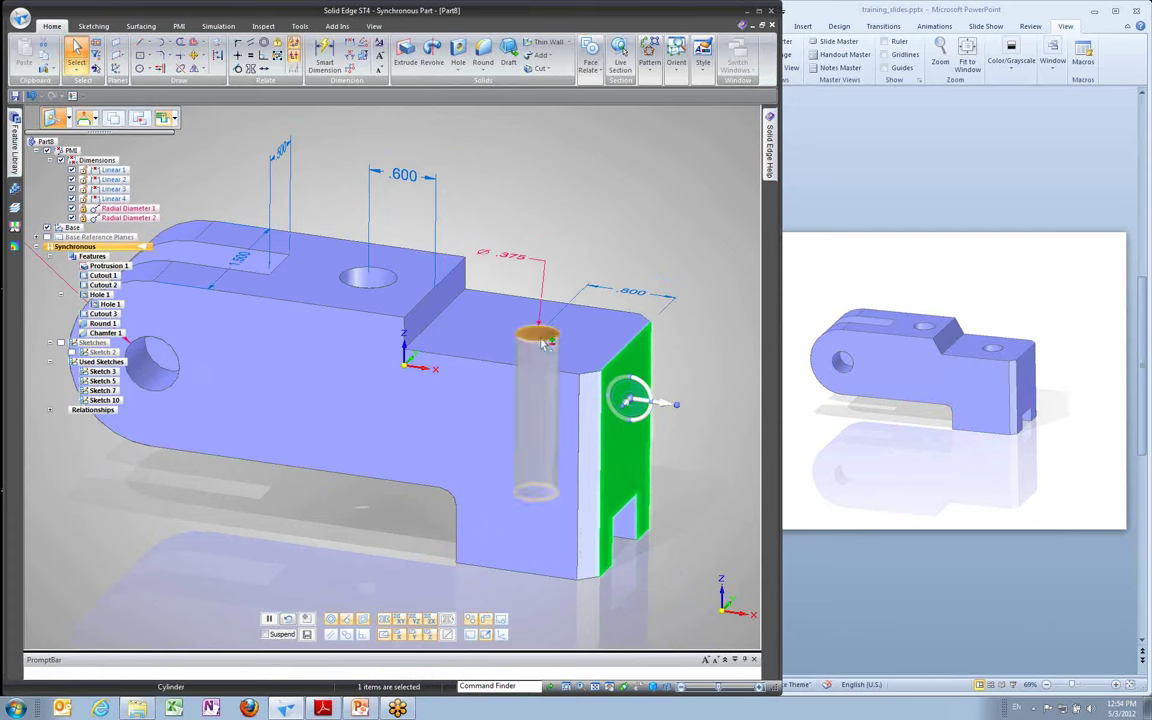
pyautogui.click(663, 408)
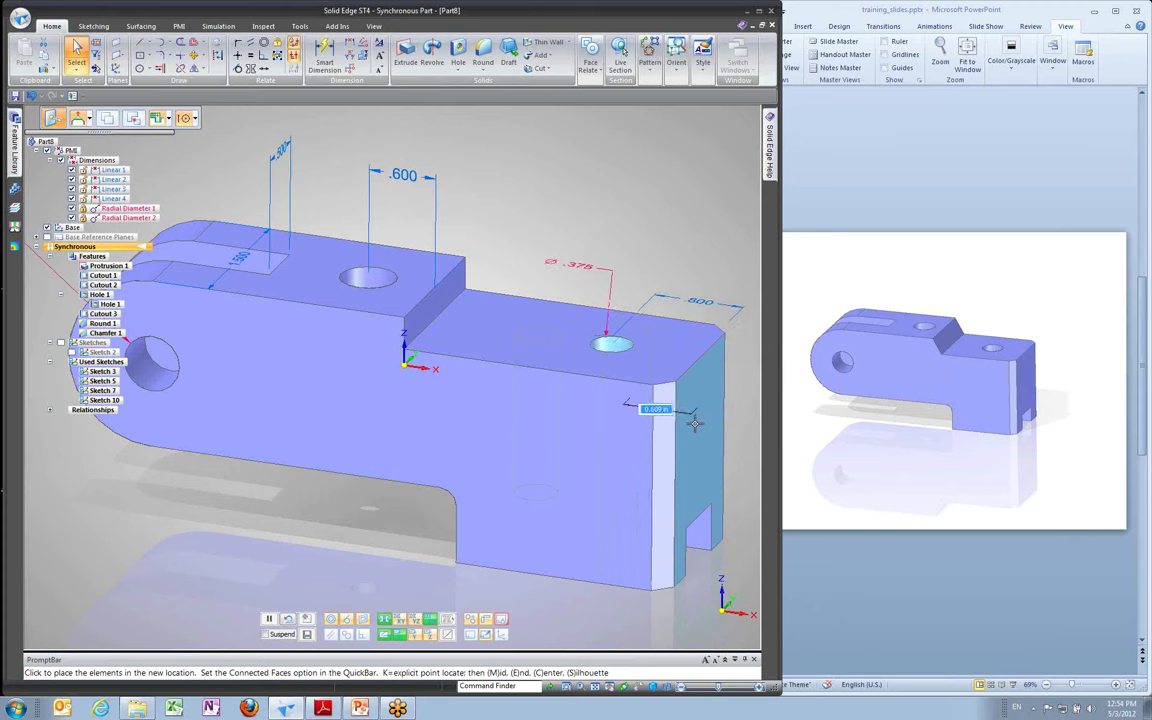
pyautogui.click(700, 417)
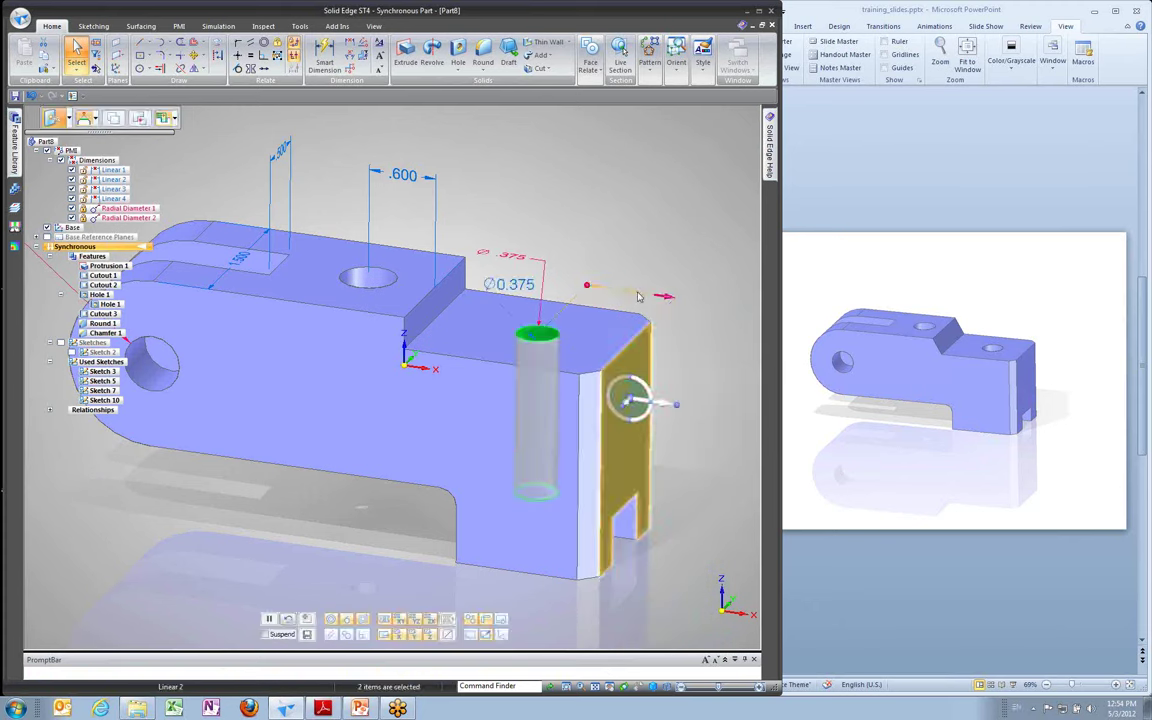
# Lock the distance dimension between the small top hole and the block's end face, and test moving the end face
pyautogui.press('Escape')
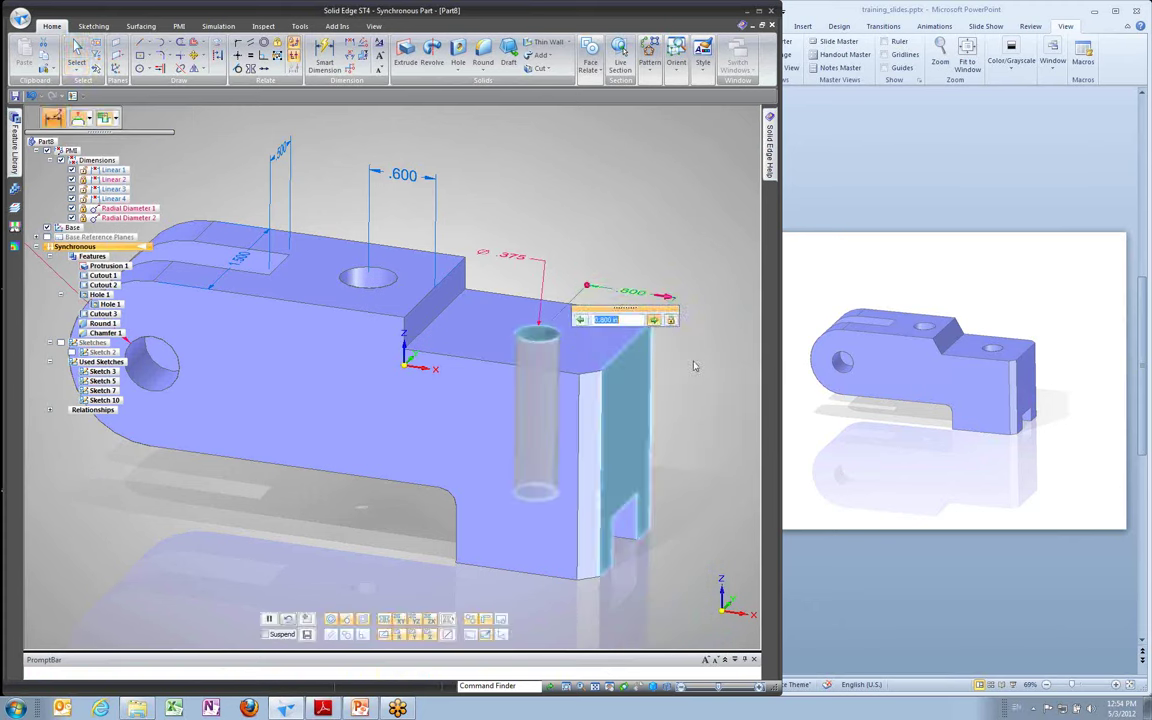
pyautogui.press('Escape')
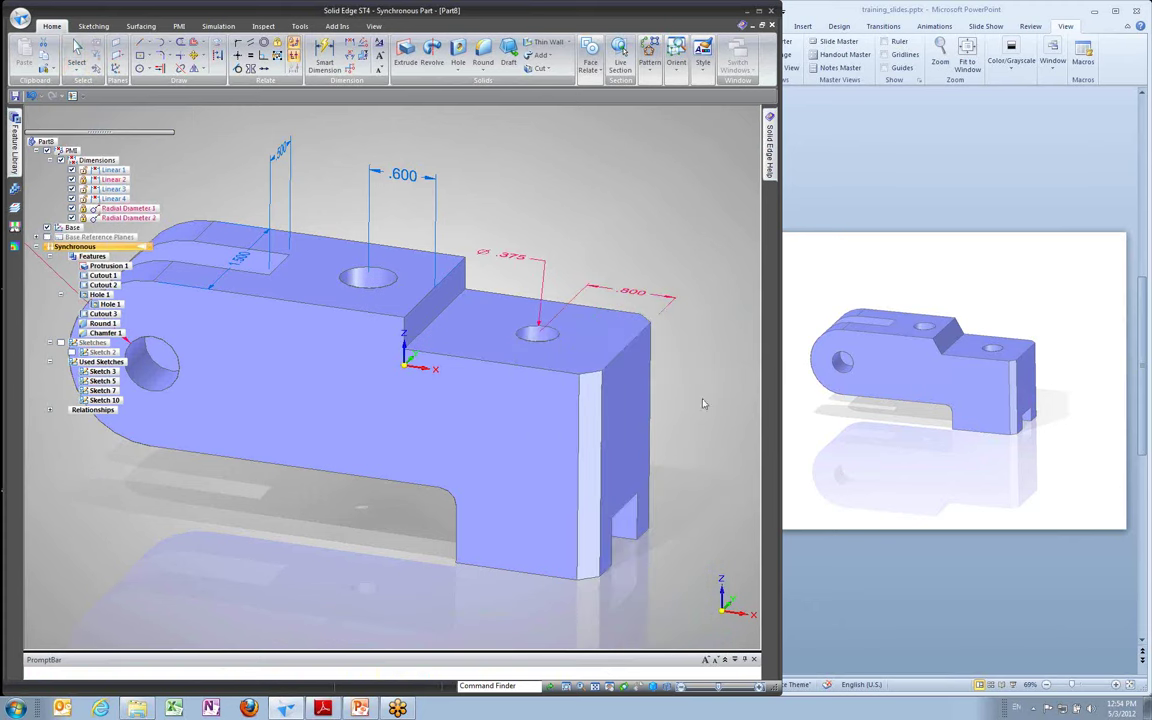
pyautogui.click(640, 427)
pyautogui.click(642, 427)
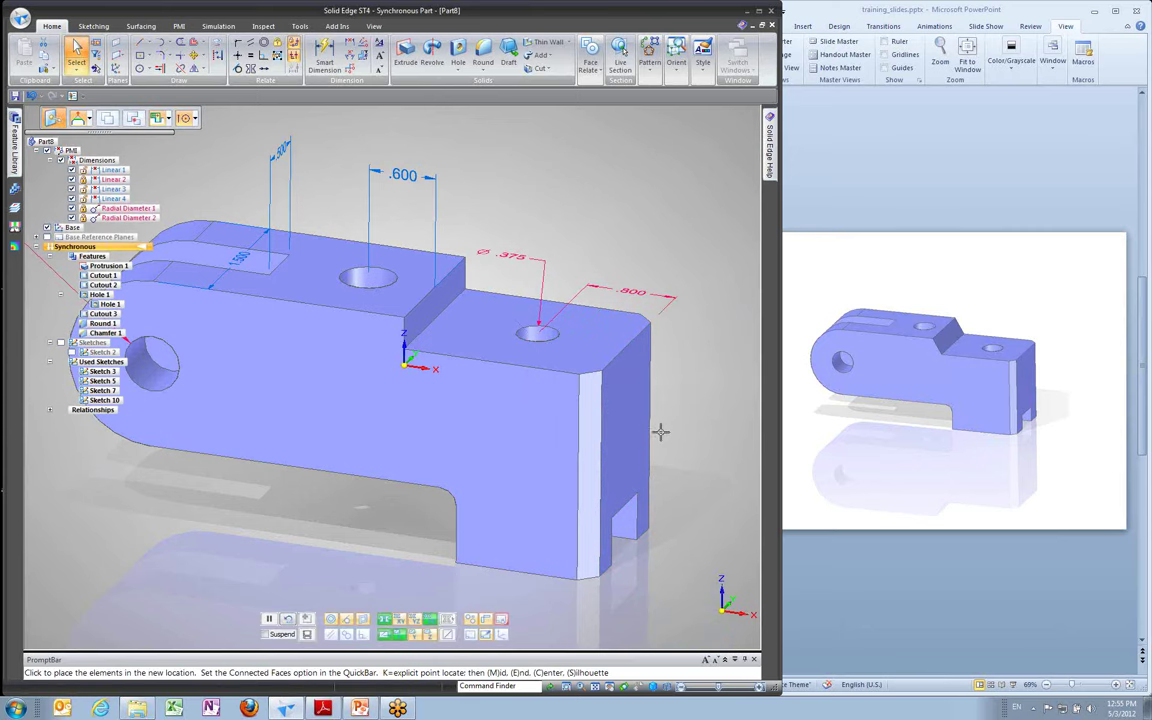
pyautogui.click(667, 247)
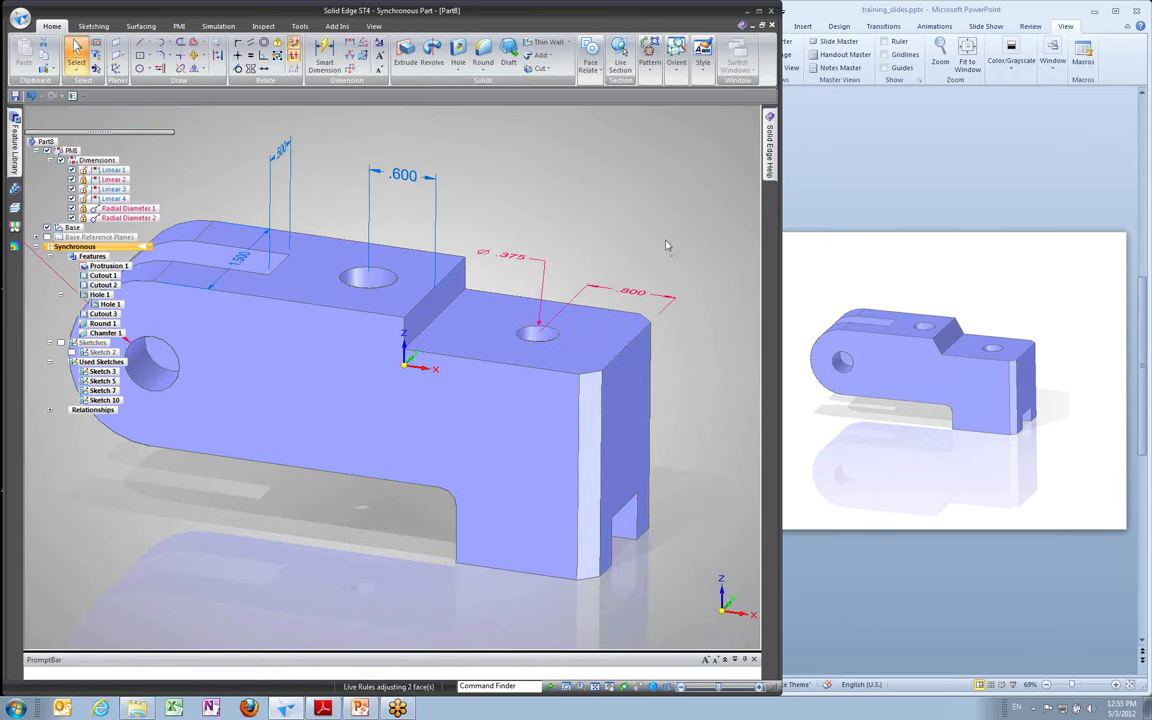
# Switch to the training_slides presentation in PowerPoint
pyautogui.moveTo(226, 360); pyautogui.dragTo(422, 285, button='middle')
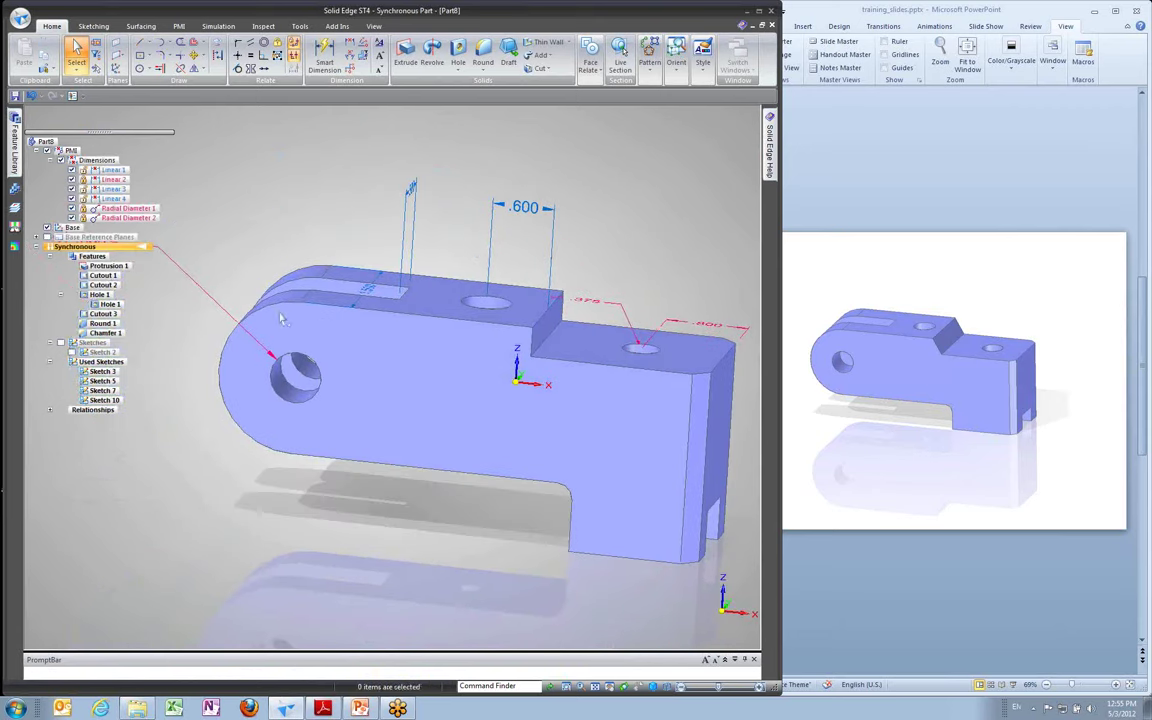
pyautogui.moveTo(279, 239); pyautogui.dragTo(287, 225, button='middle')
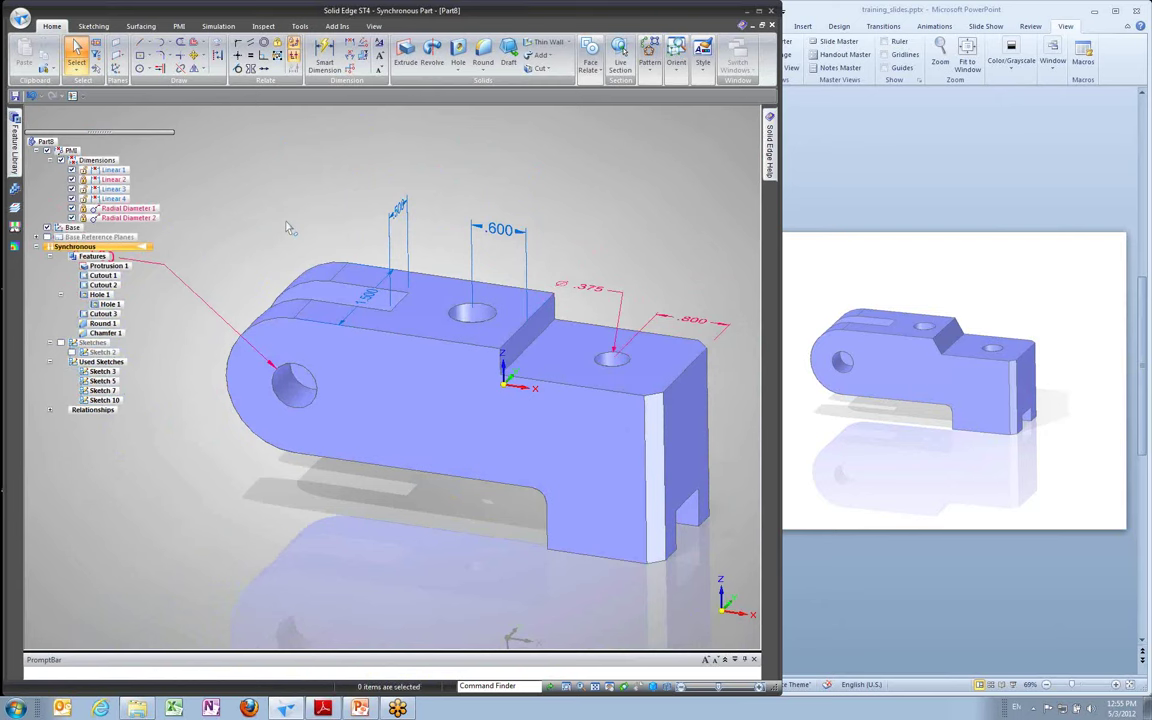
pyautogui.click(845, 25)
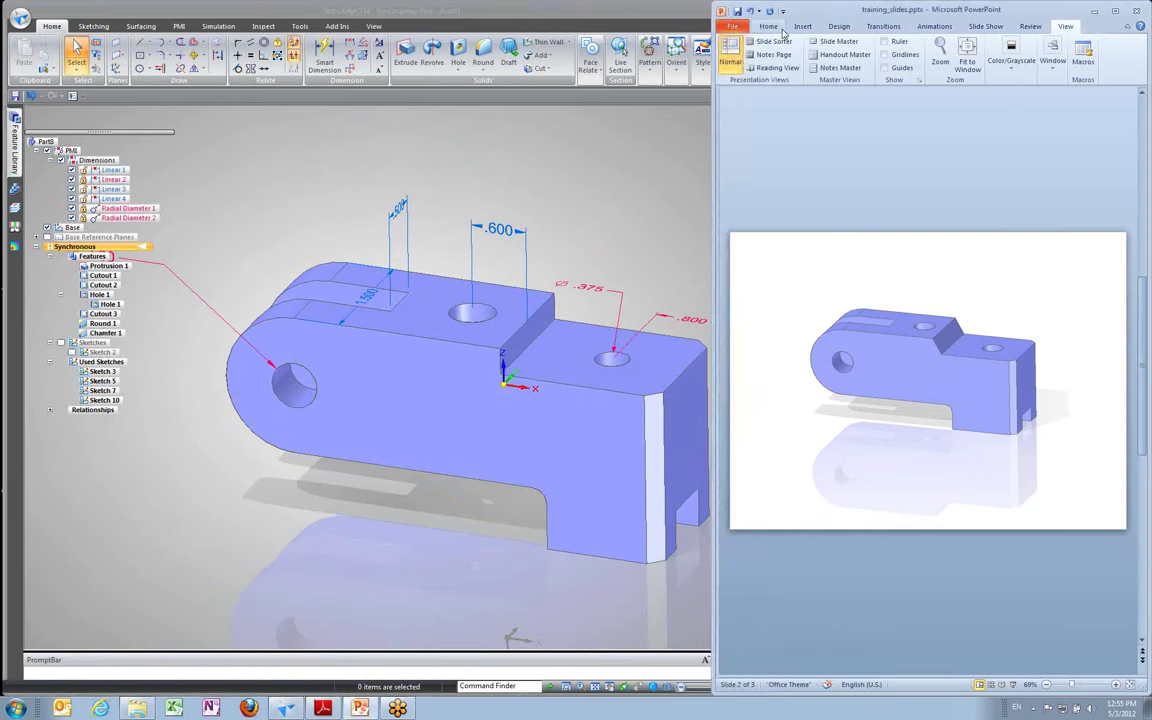